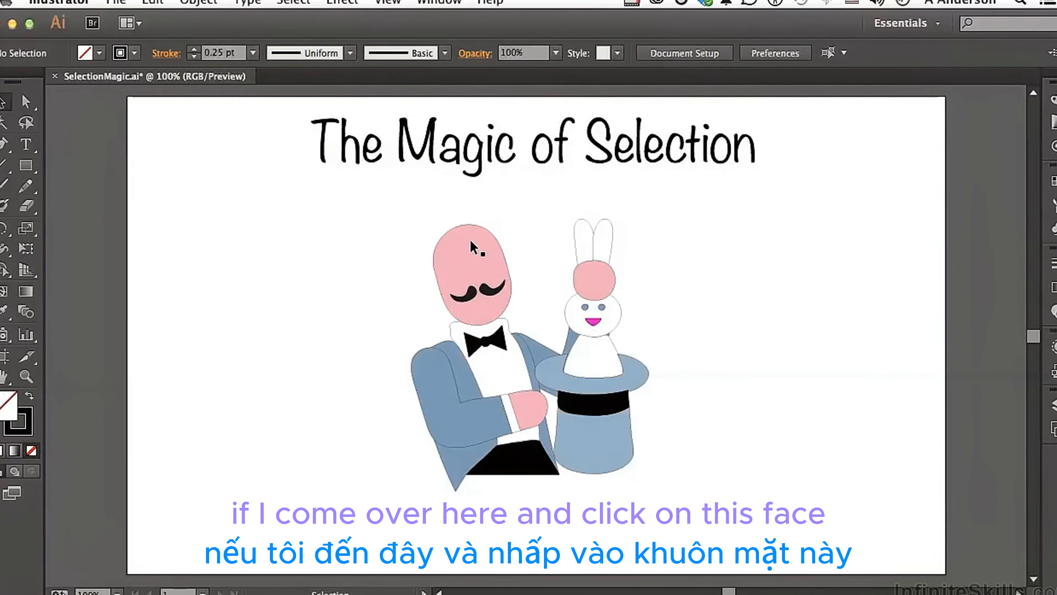
# - Try enlarging and rotating the magician's face by its bounding box, and undo the change
pyautogui.click(466, 264)
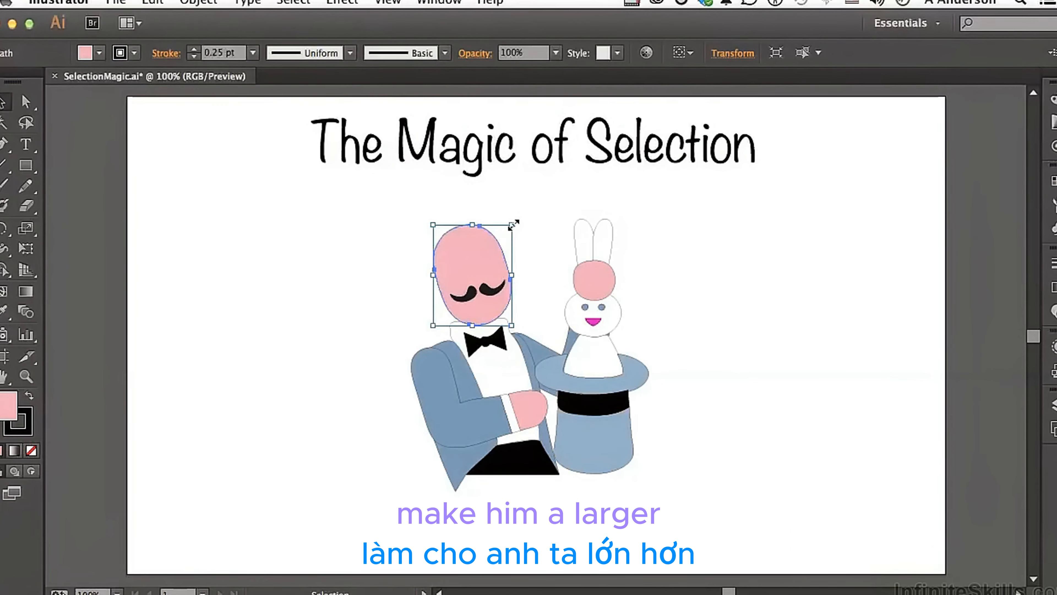
pyautogui.moveTo(512, 225); pyautogui.dragTo(516, 189)
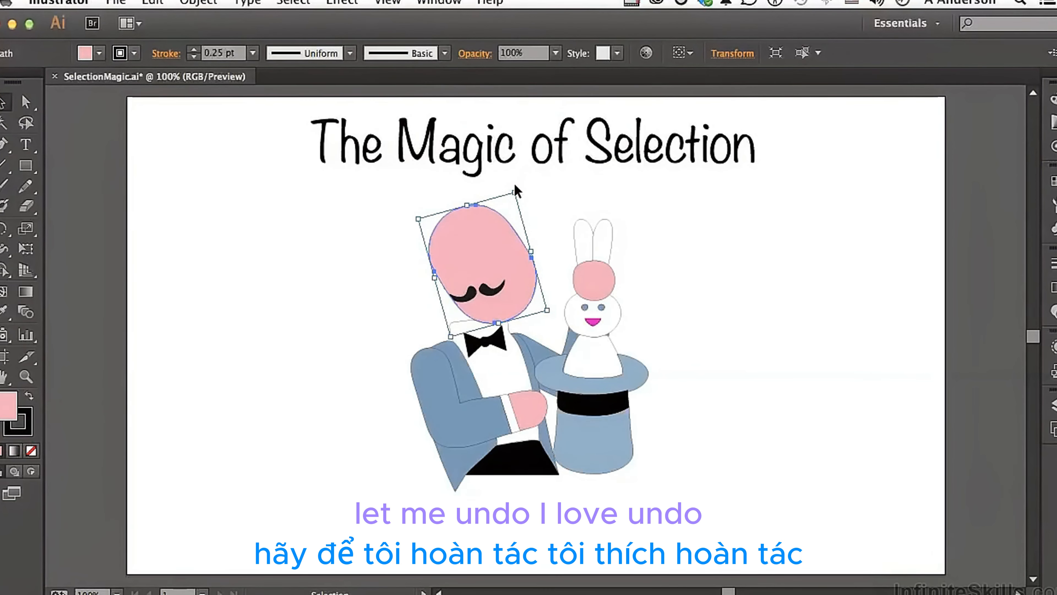
pyautogui.press('super+z')
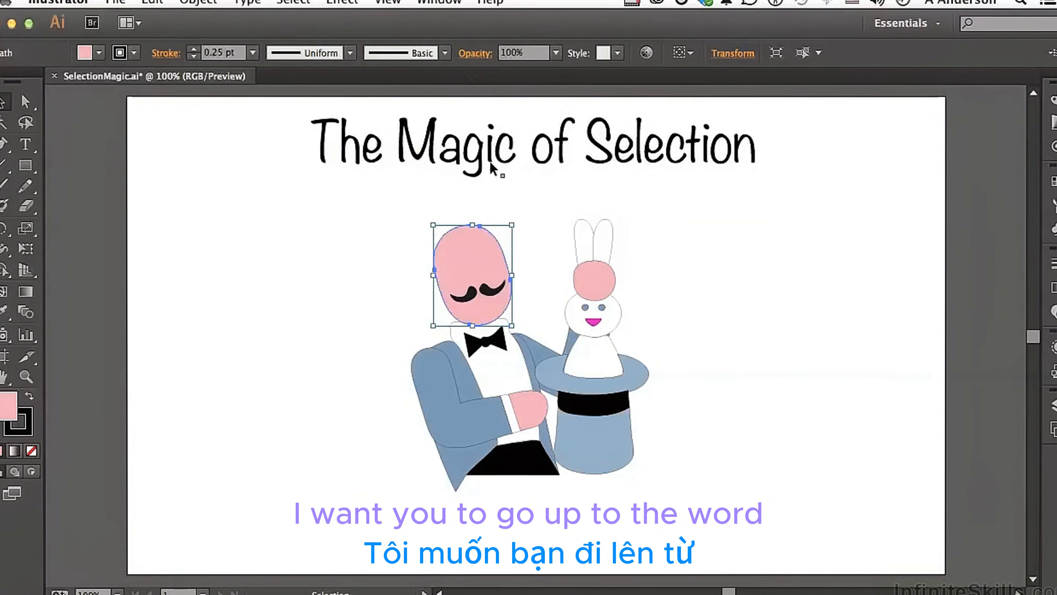
# - Hide the bounding box around the selected face and show it again
pyautogui.click(389, 2)
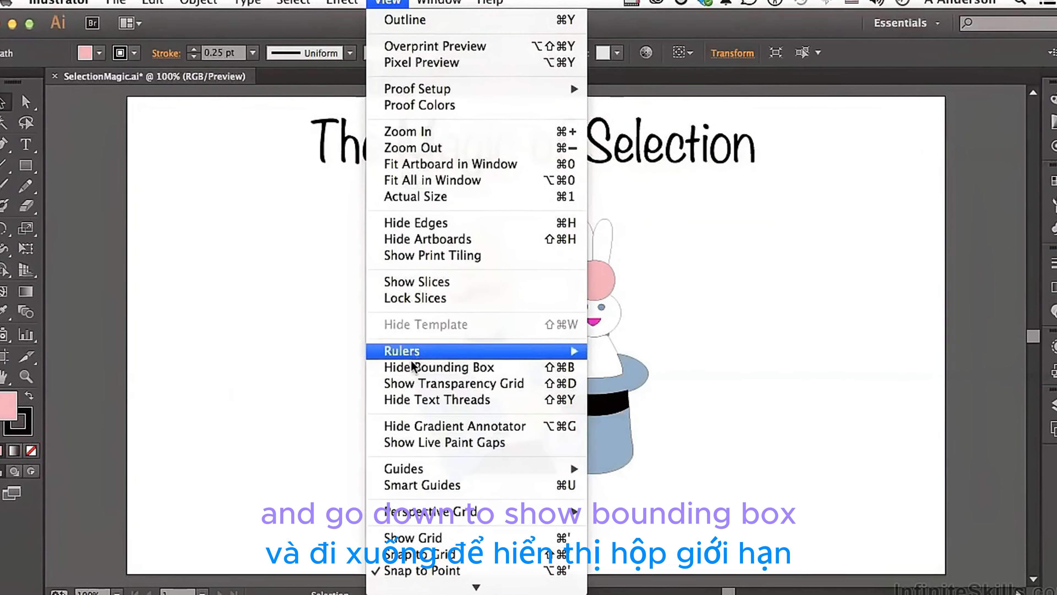
pyautogui.click(447, 373)
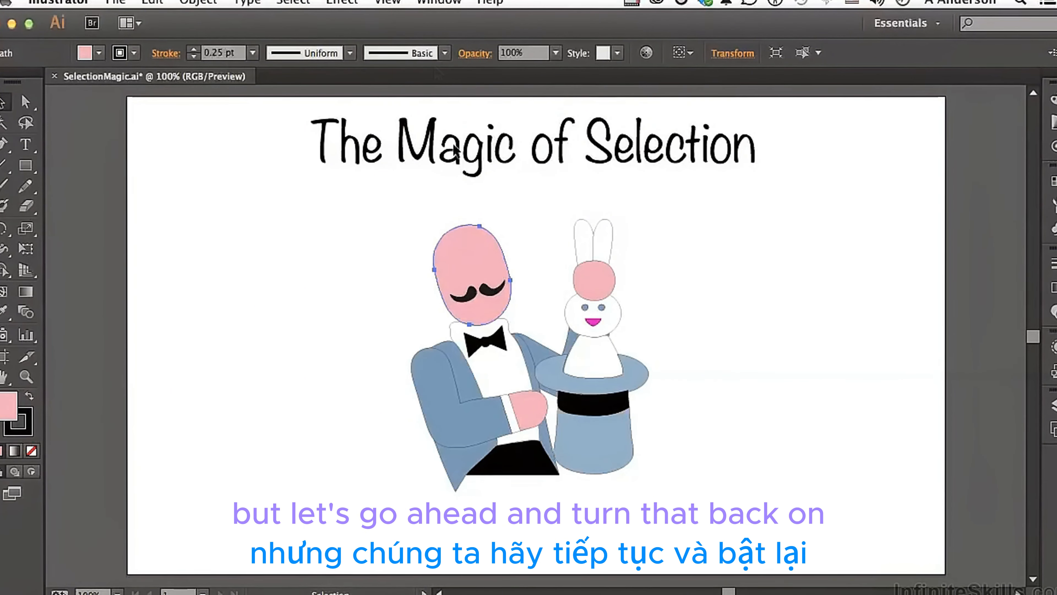
pyautogui.click(387, 2)
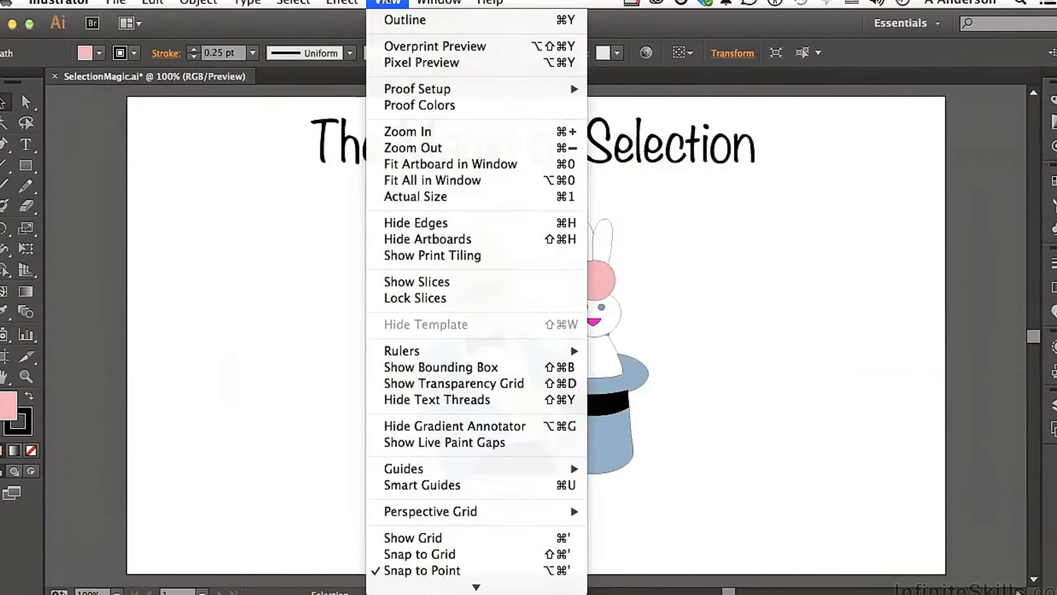
pyautogui.click(413, 368)
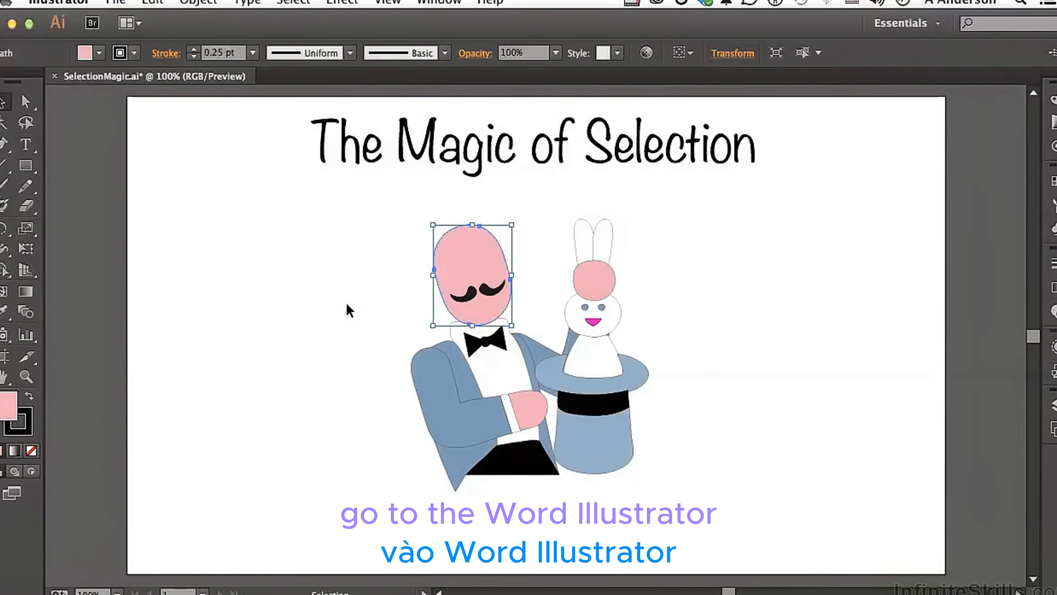
# - Review the Selection & Anchor Display preferences, and test selecting the pink circle on the rabbit's head by its fill
pyautogui.click(327, 278)
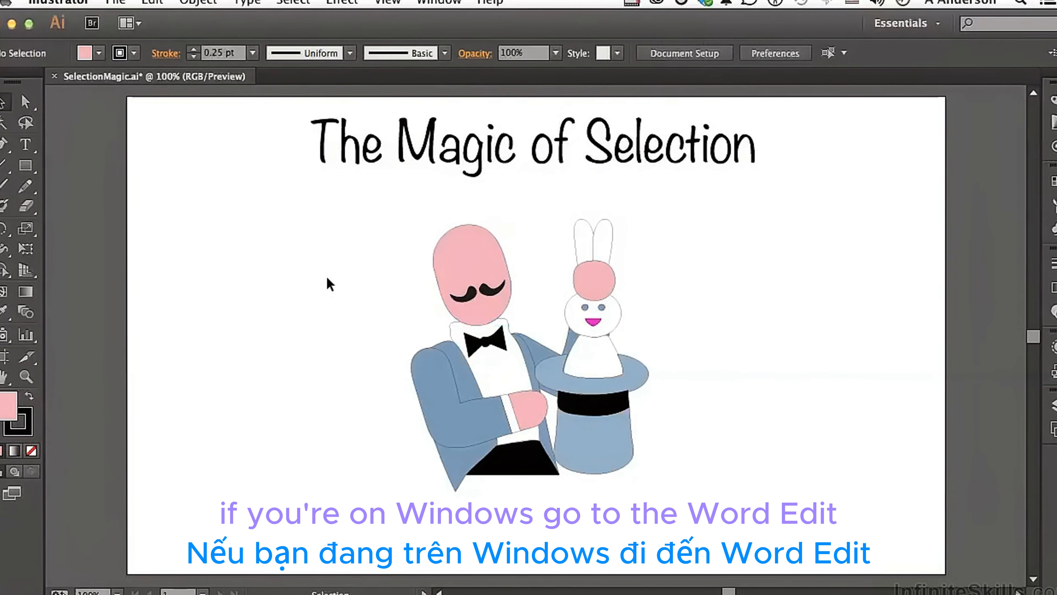
pyautogui.click(79, 2)
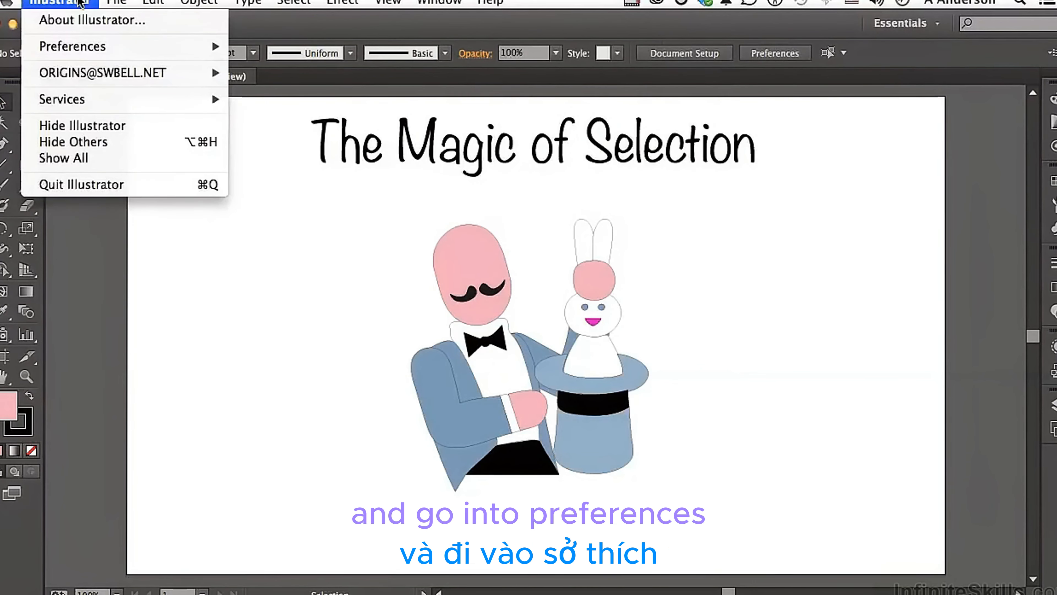
pyautogui.moveTo(75, 45)
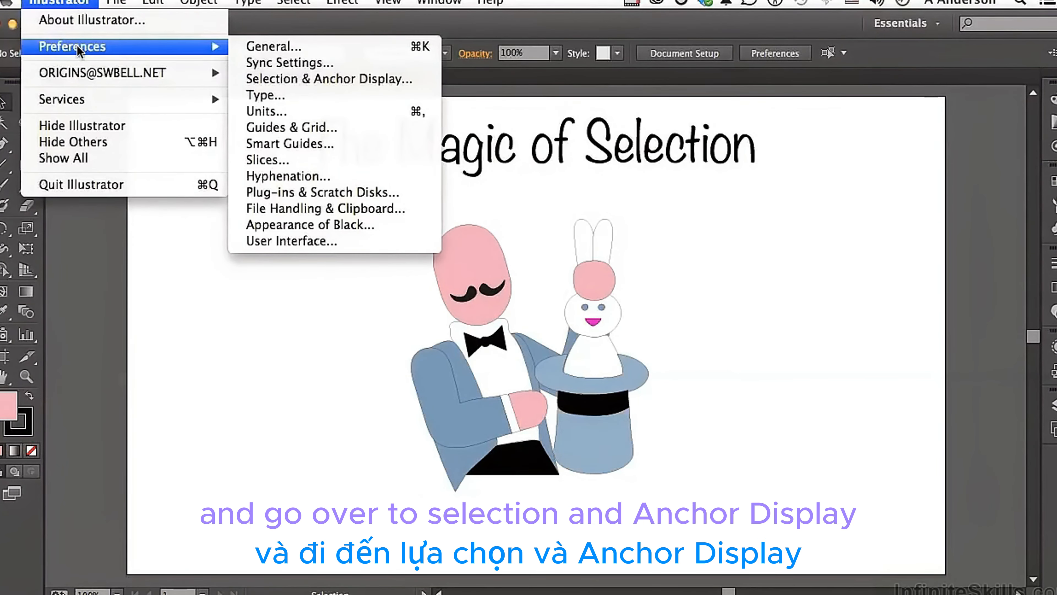
pyautogui.click(357, 80)
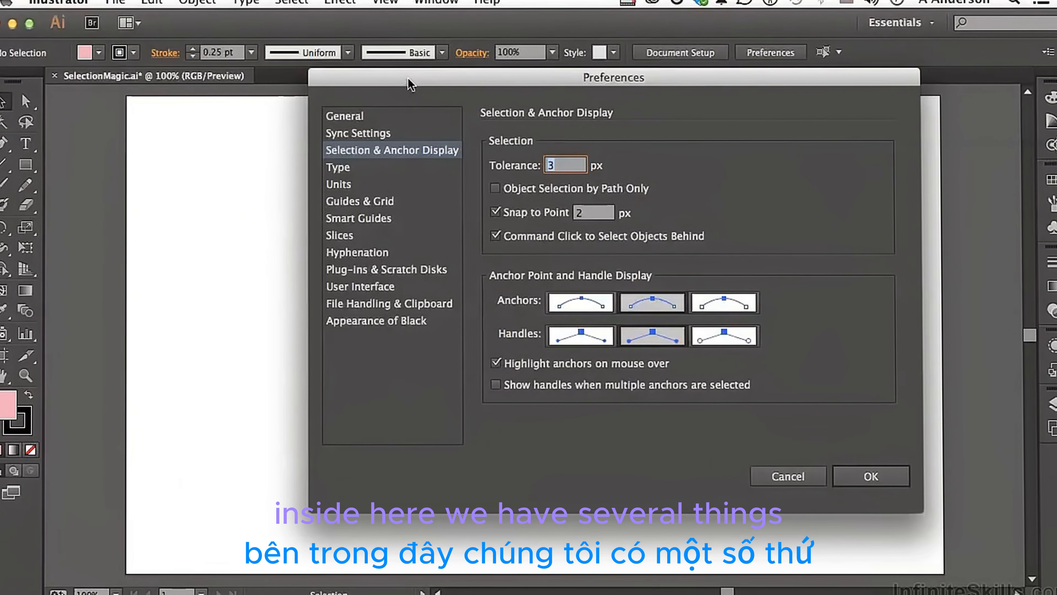
pyautogui.moveTo(410, 83); pyautogui.dragTo(460, 114)
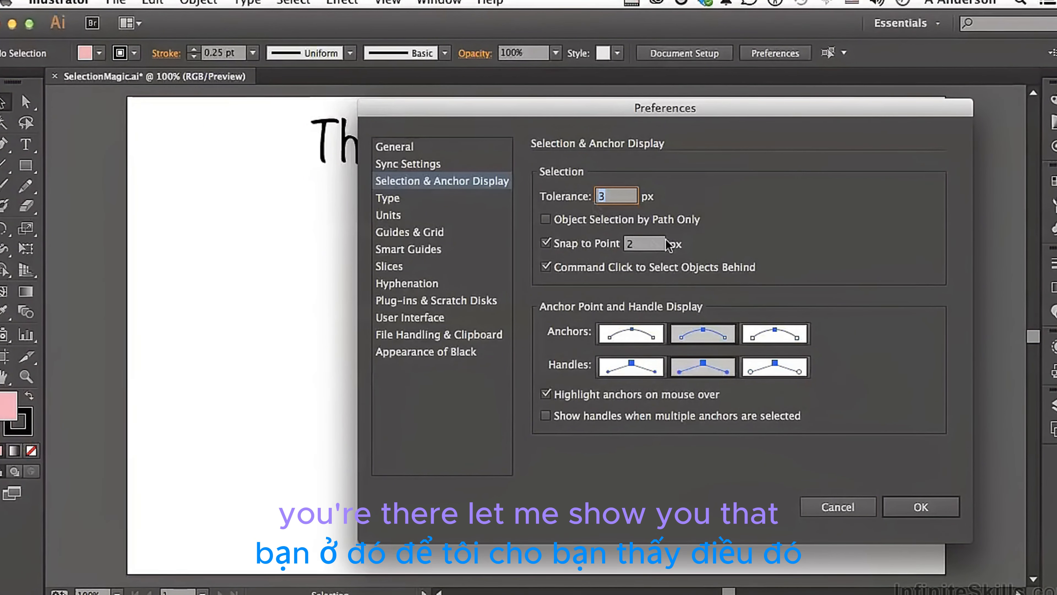
pyautogui.click(916, 507)
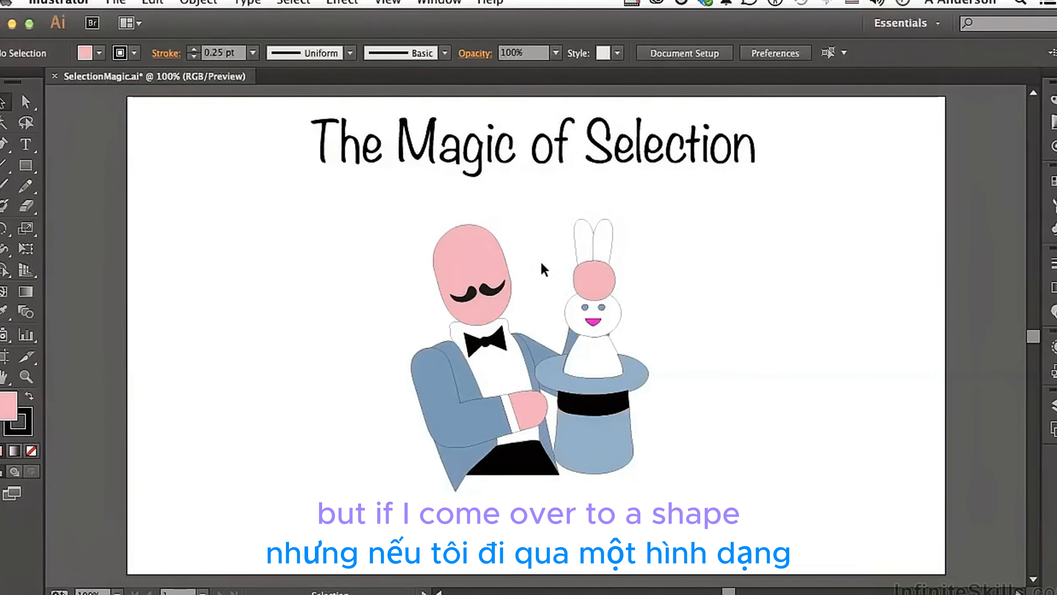
pyautogui.click(595, 279)
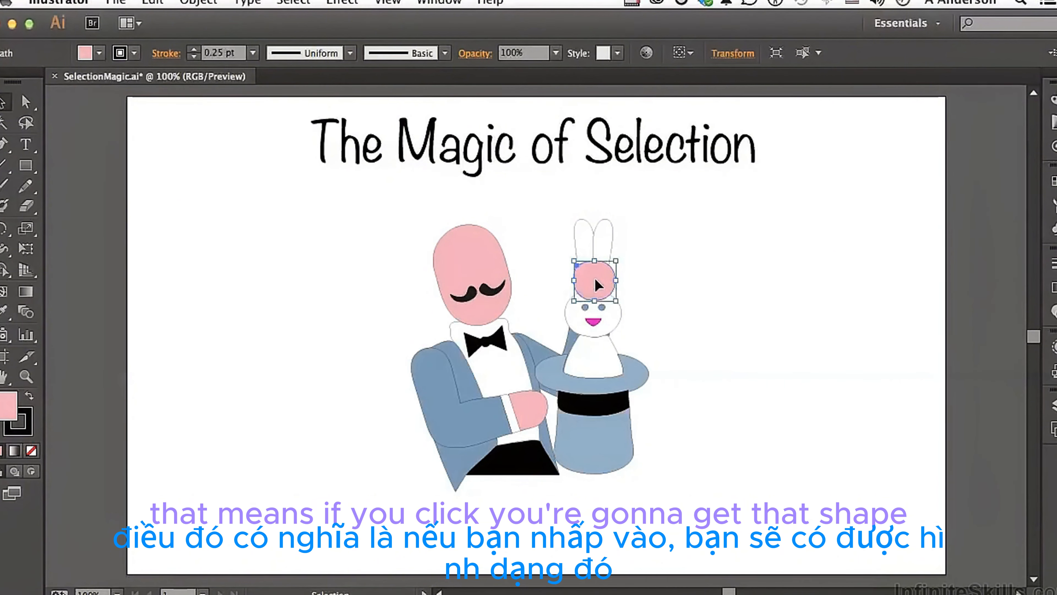
pyautogui.click(538, 246)
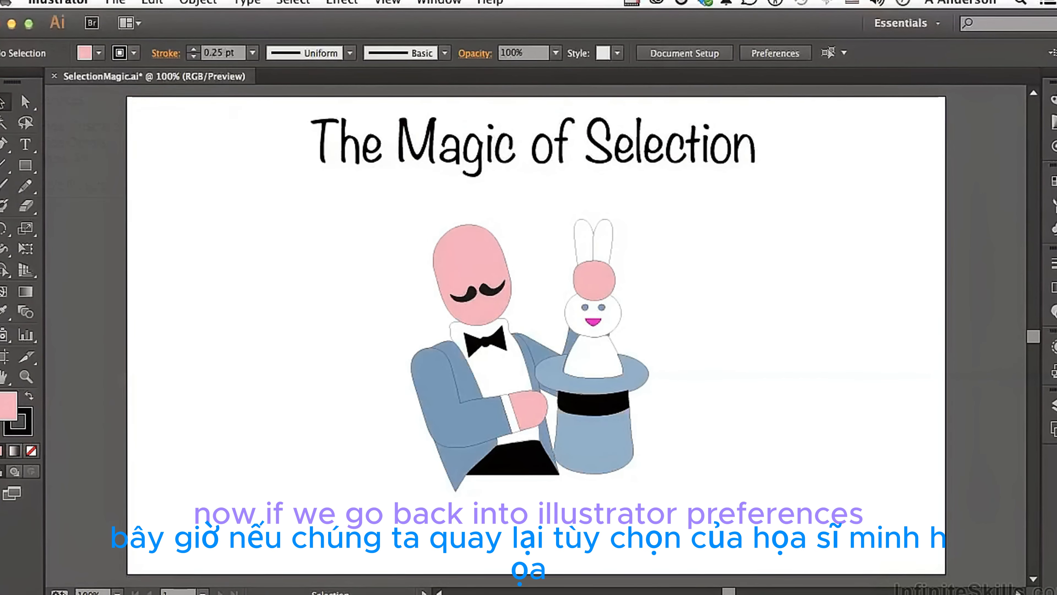
# - Enable Object Selection by Path Only in the Selection & Anchor Display preferences
pyautogui.click(62, 3)
pyautogui.moveTo(86, 46)
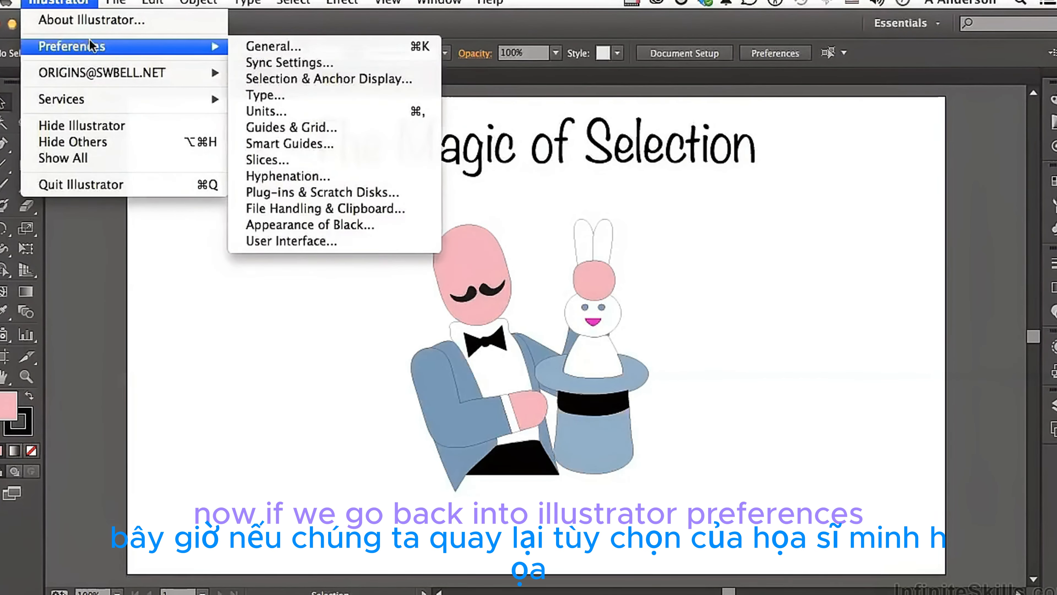
pyautogui.click(288, 79)
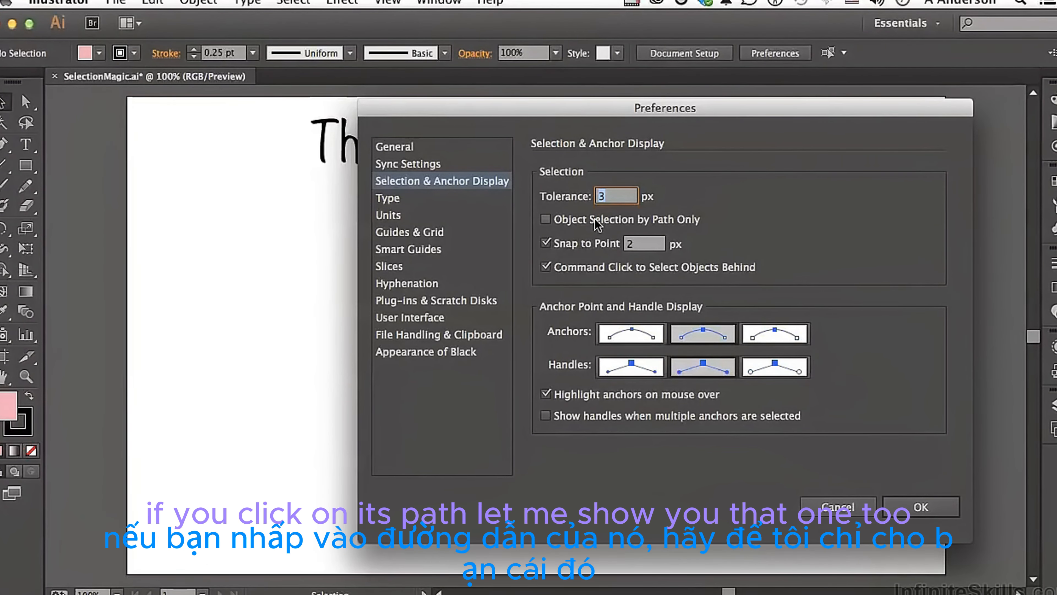
pyautogui.click(548, 219)
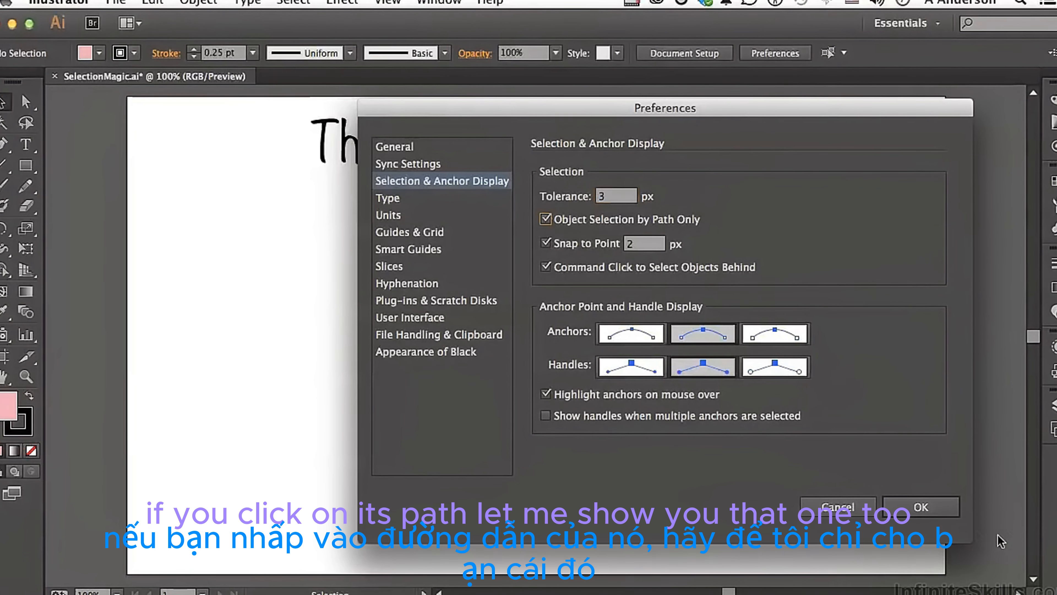
pyautogui.click(922, 507)
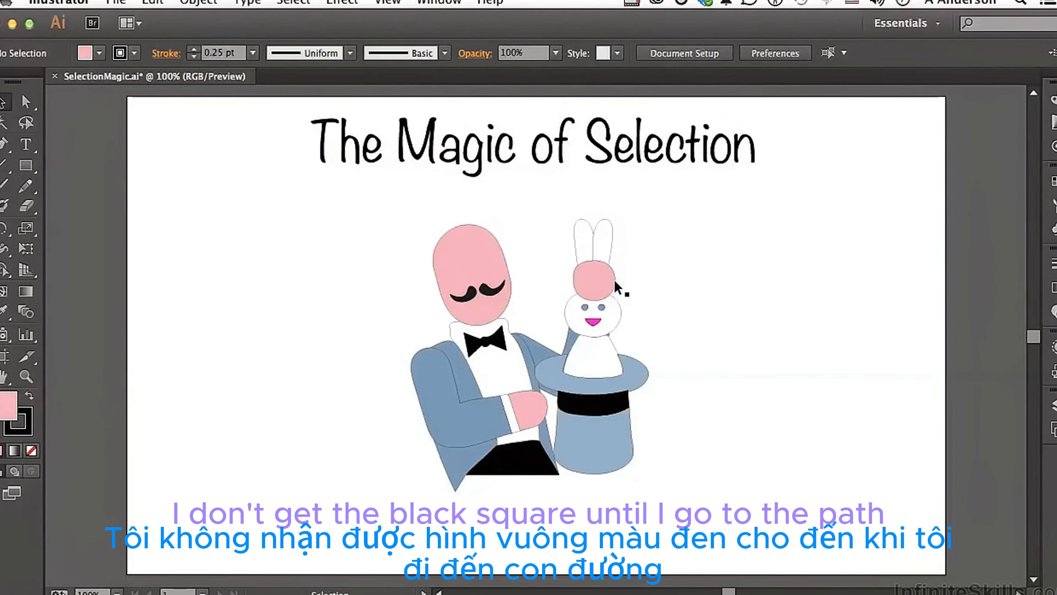
# - Test path-only selection on the magician's face by trying both its outline and its fill
pyautogui.click(503, 250)
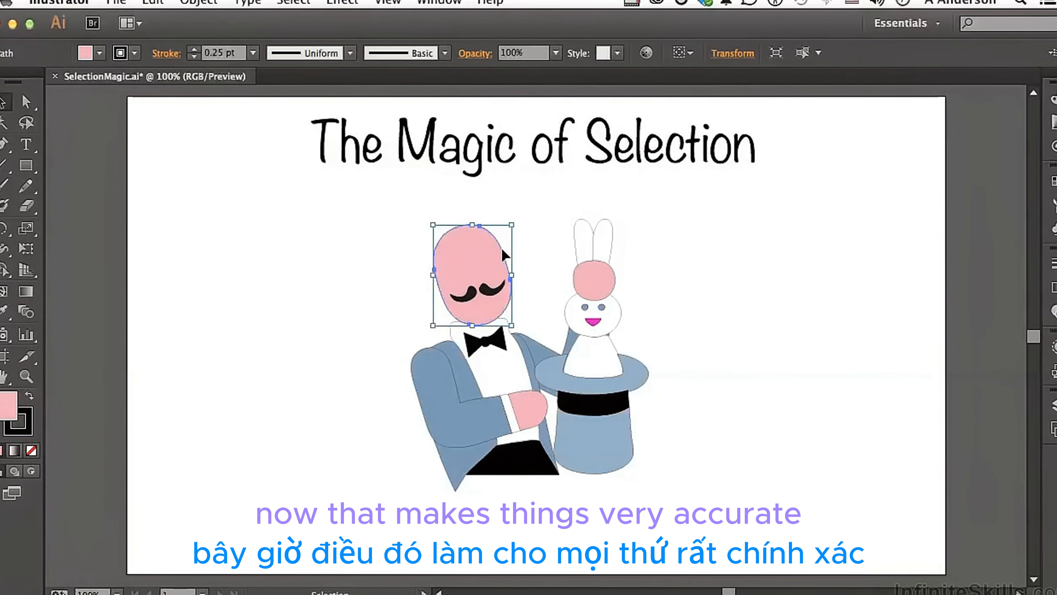
pyautogui.click(474, 255)
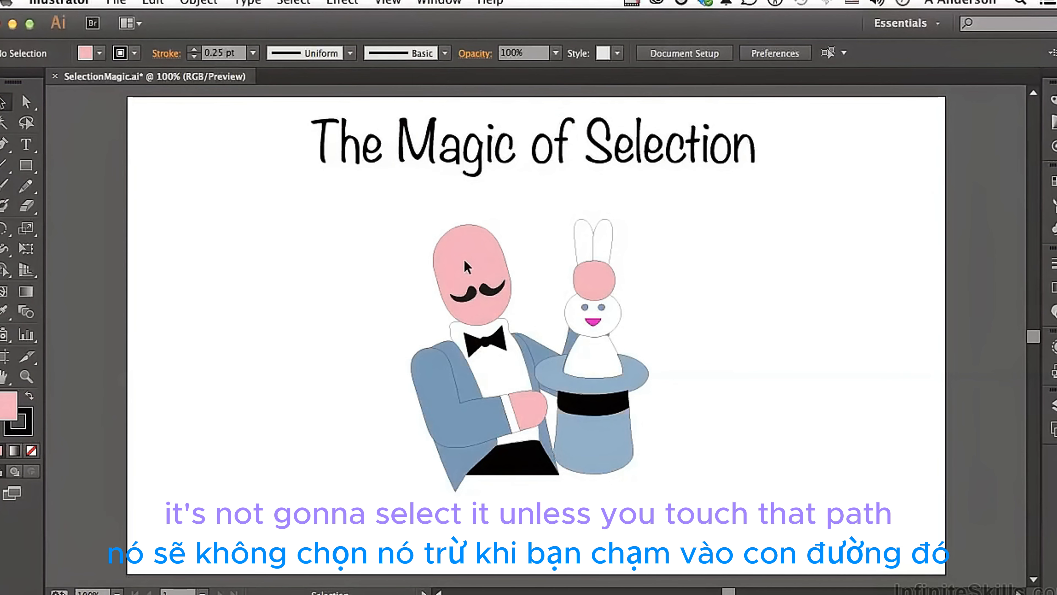
pyautogui.click(502, 256)
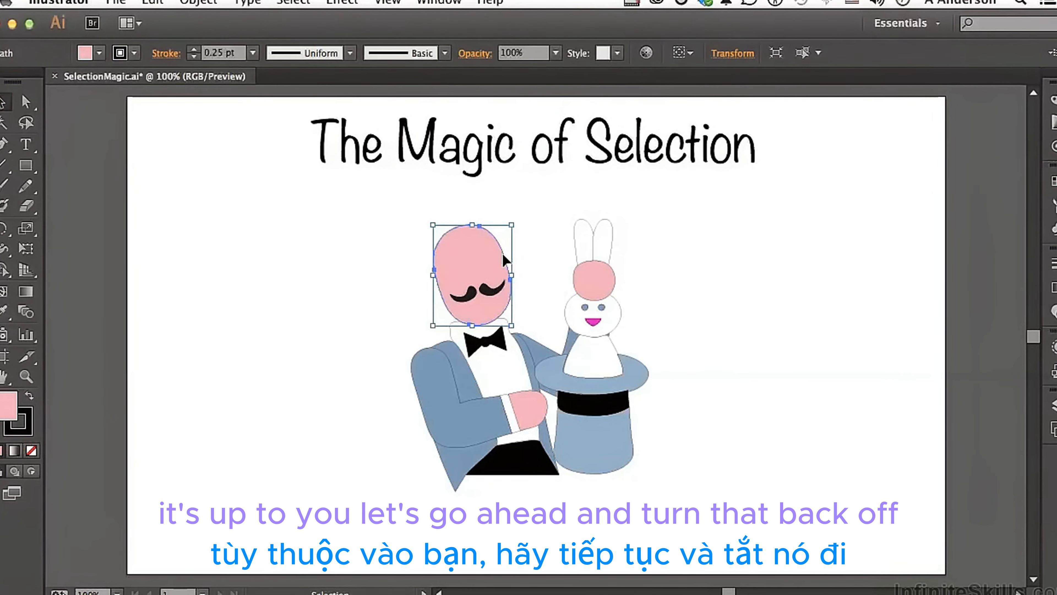
# - Disable Object Selection by Path Only in the Selection & Anchor Display preferences
pyautogui.click(58, 3)
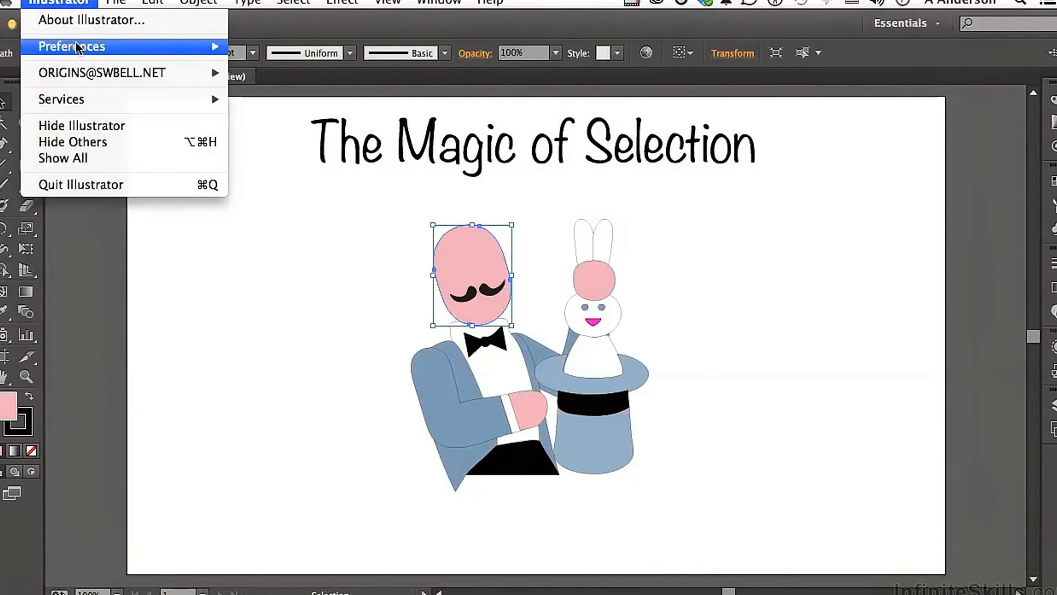
pyautogui.moveTo(76, 47)
pyautogui.click(313, 78)
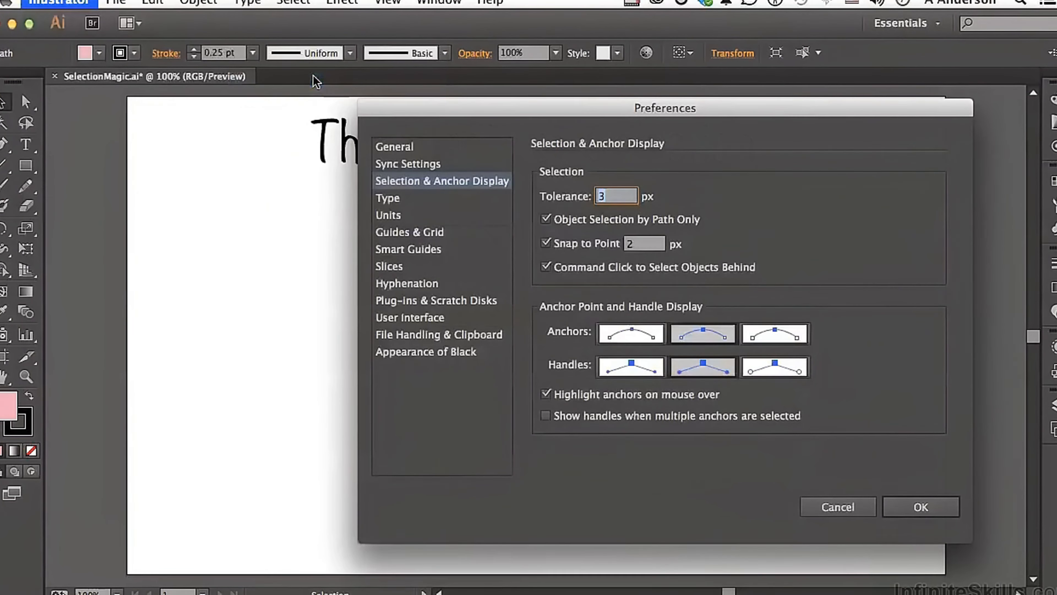
pyautogui.click(546, 219)
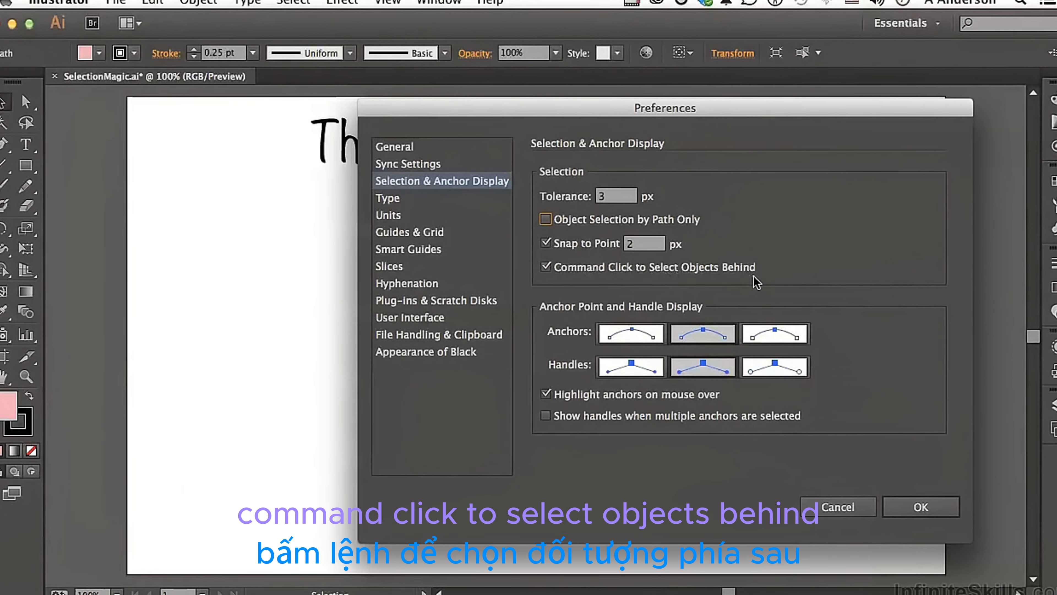
pyautogui.click(921, 507)
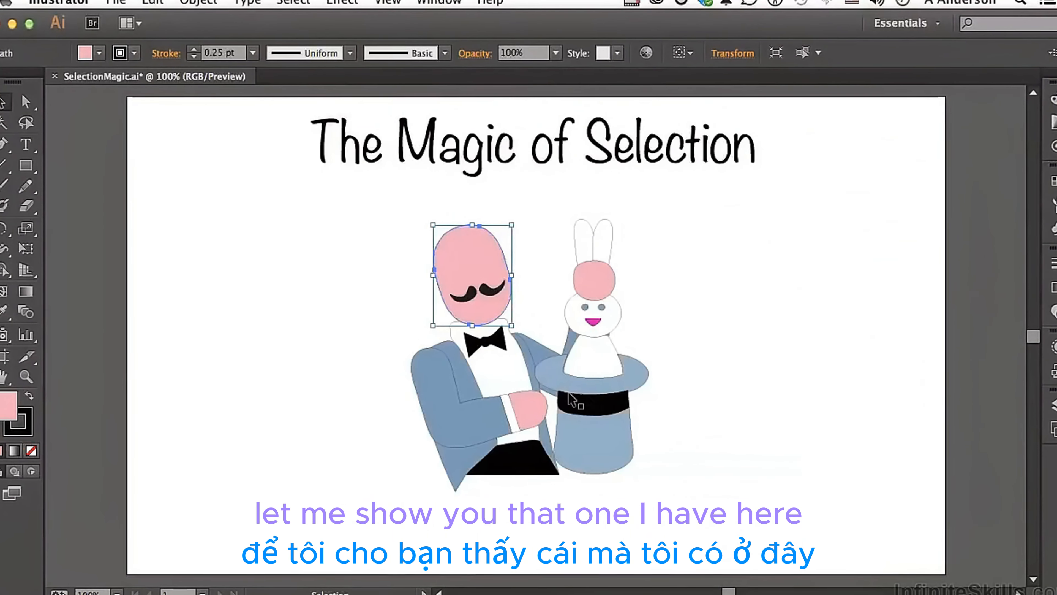
# - Try moving the magician's white shirt off to the side of the figure, undo the move, and deselect it
pyautogui.click(510, 366)
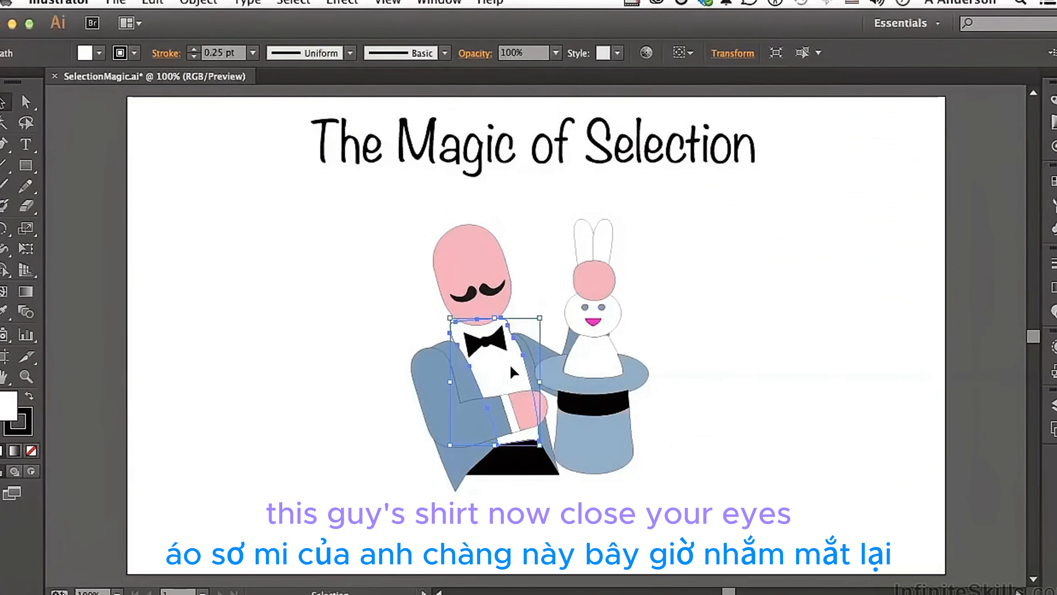
pyautogui.moveTo(508, 365); pyautogui.dragTo(355, 334)
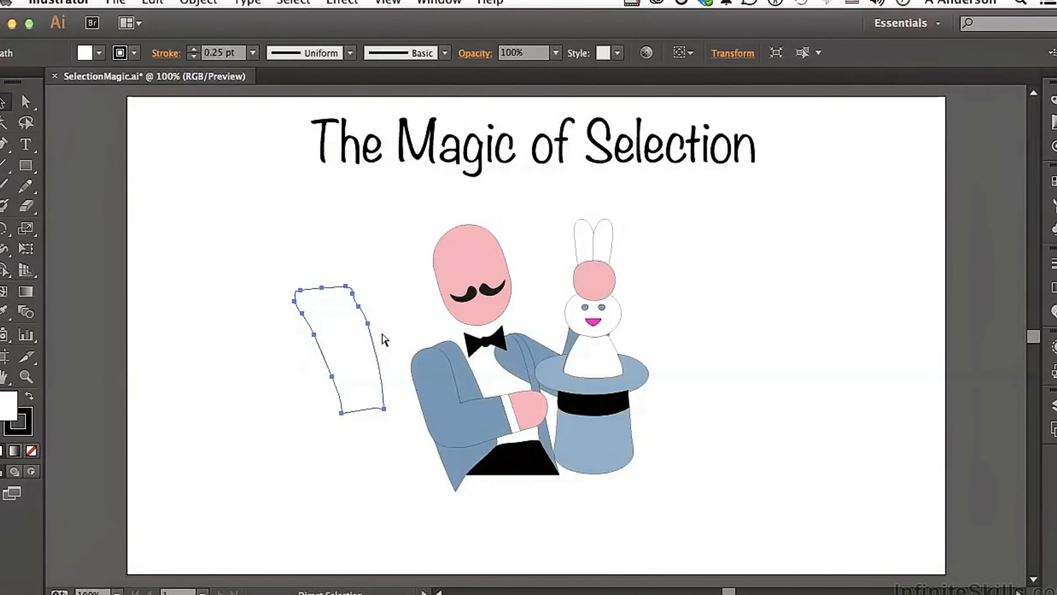
pyautogui.press('super+z')
pyautogui.click(358, 314)
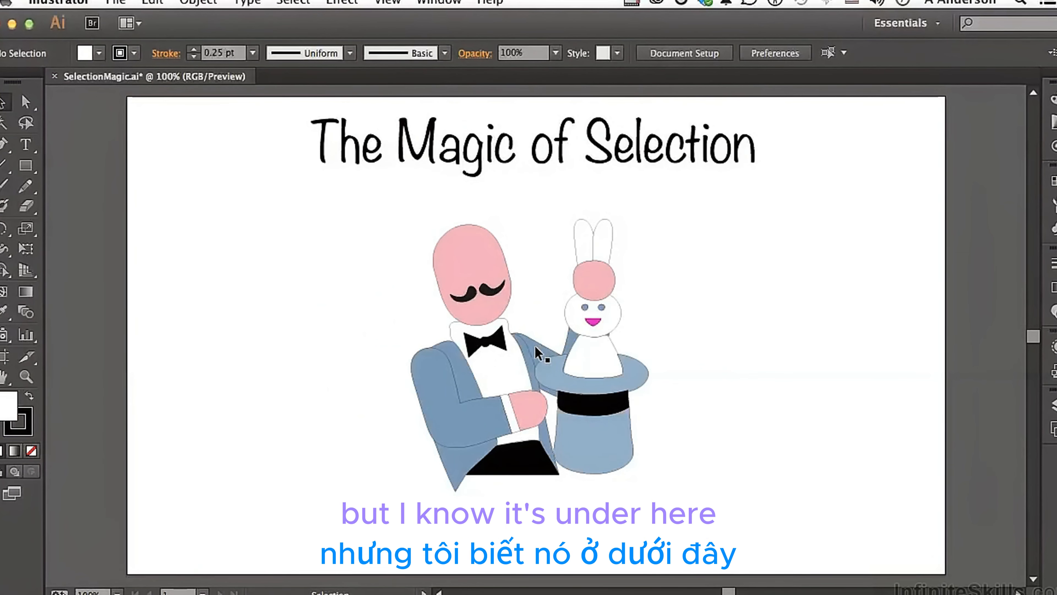
# - Select the blue sleeve shape hidden behind the magician's white shirt, and clear the selection
pyautogui.click(514, 355)
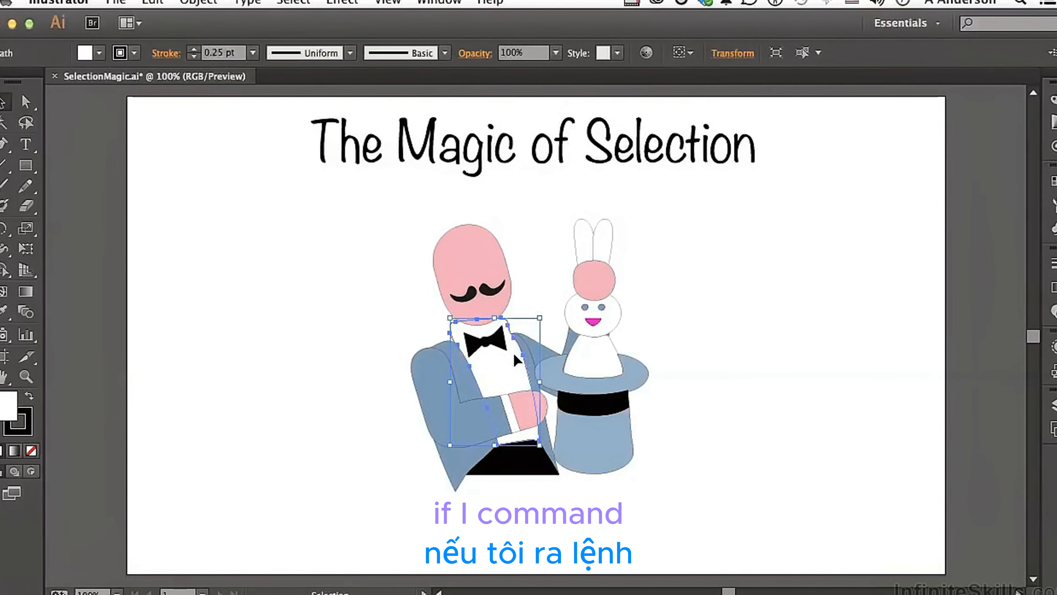
pyautogui.press('super')
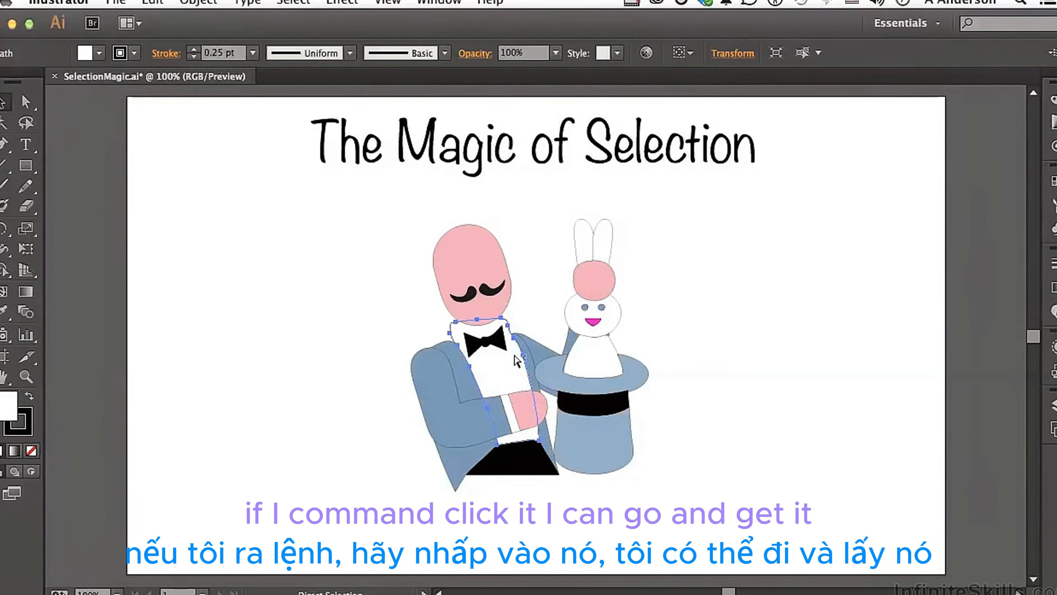
pyautogui.keyDown('super'); pyautogui.click(517, 360); pyautogui.keyUp('super')
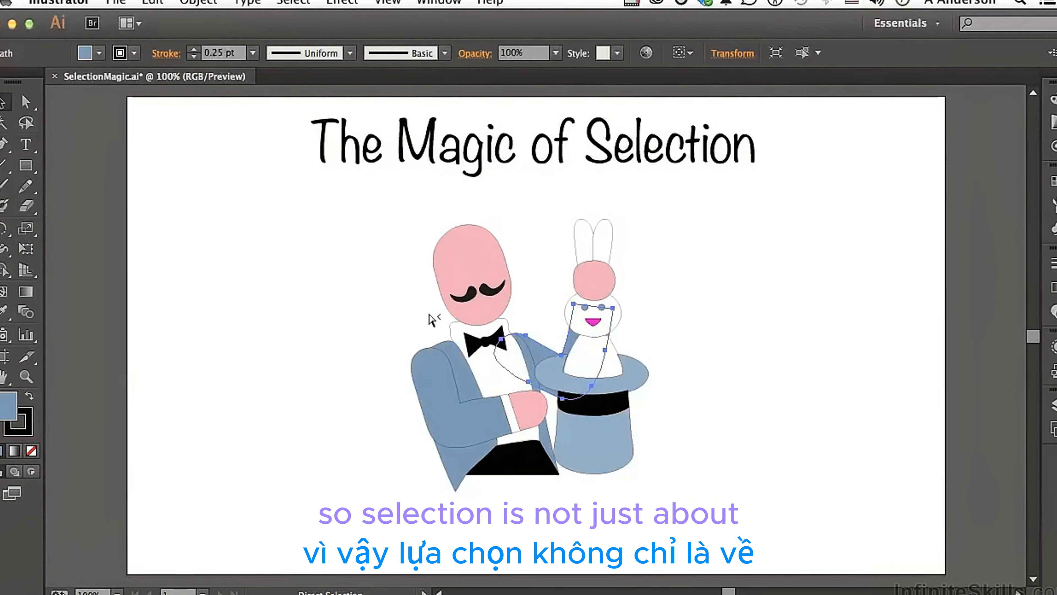
pyautogui.click(397, 307)
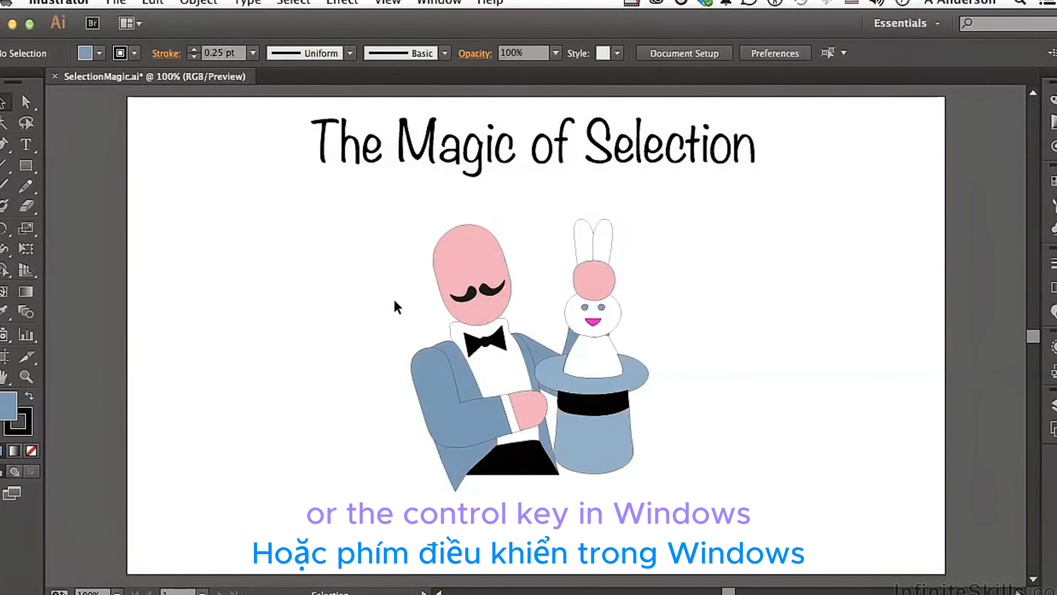
# - Review the object selection, anchor and handle options in the Selection & Anchor Display preferences, and accept them
pyautogui.click(62, 3)
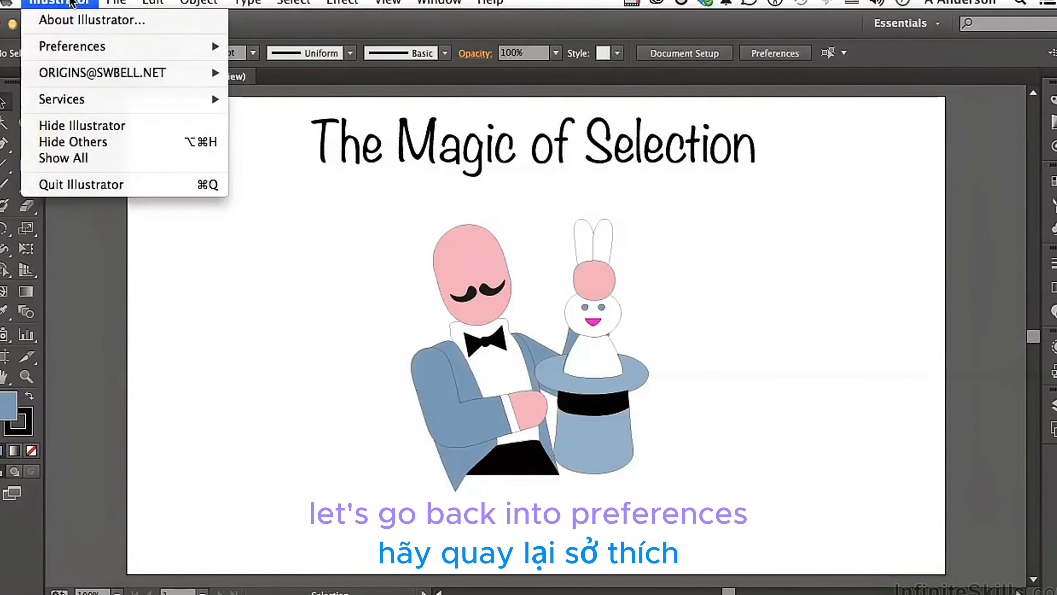
pyautogui.moveTo(200, 45)
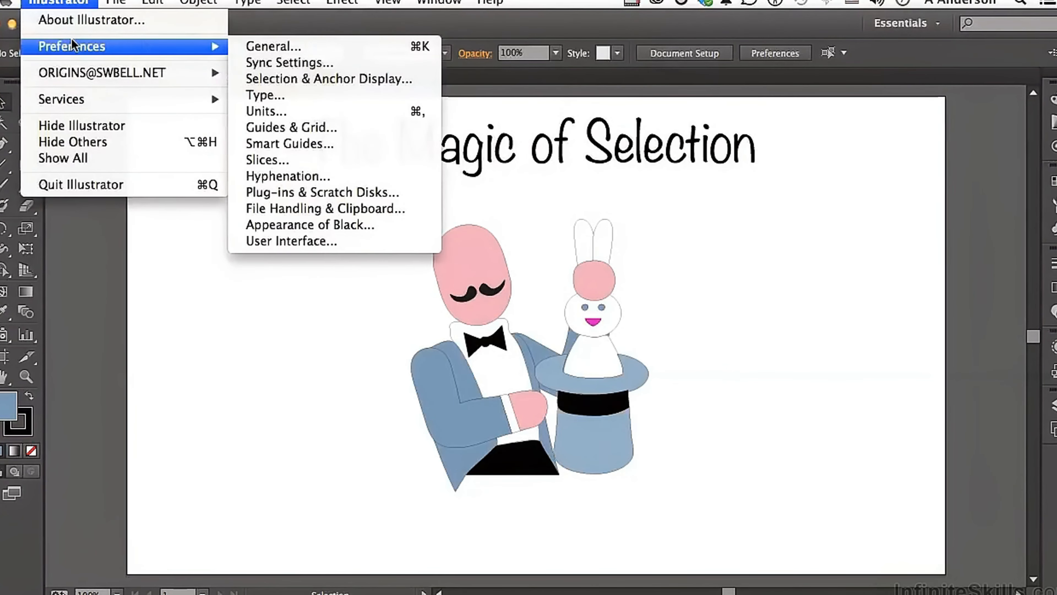
pyautogui.click(322, 83)
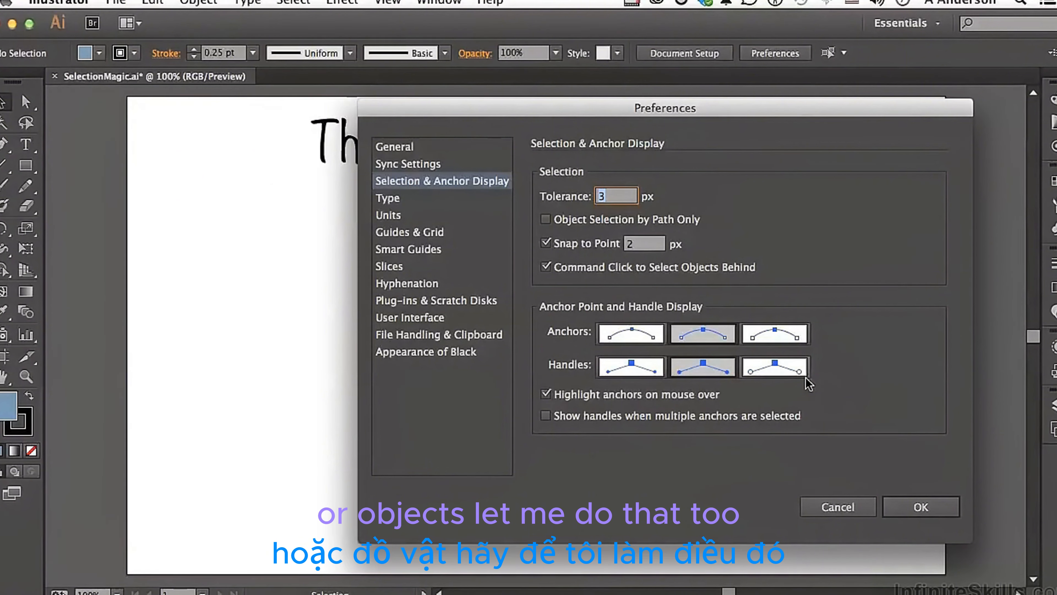
pyautogui.click(920, 505)
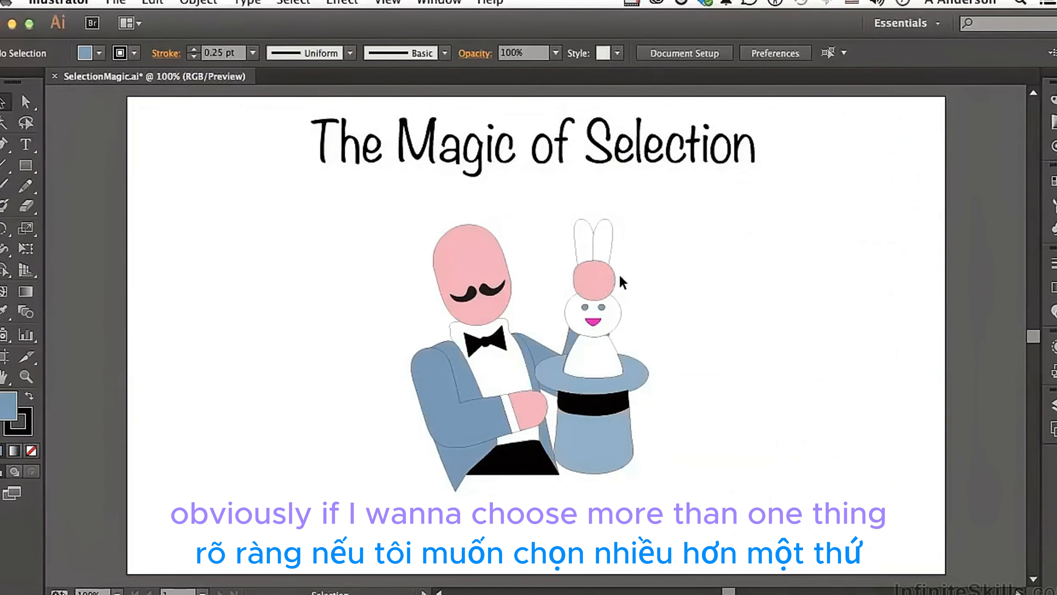
# - Select the pink circle on the rabbit's head together with the magician's pink face
pyautogui.click(596, 278)
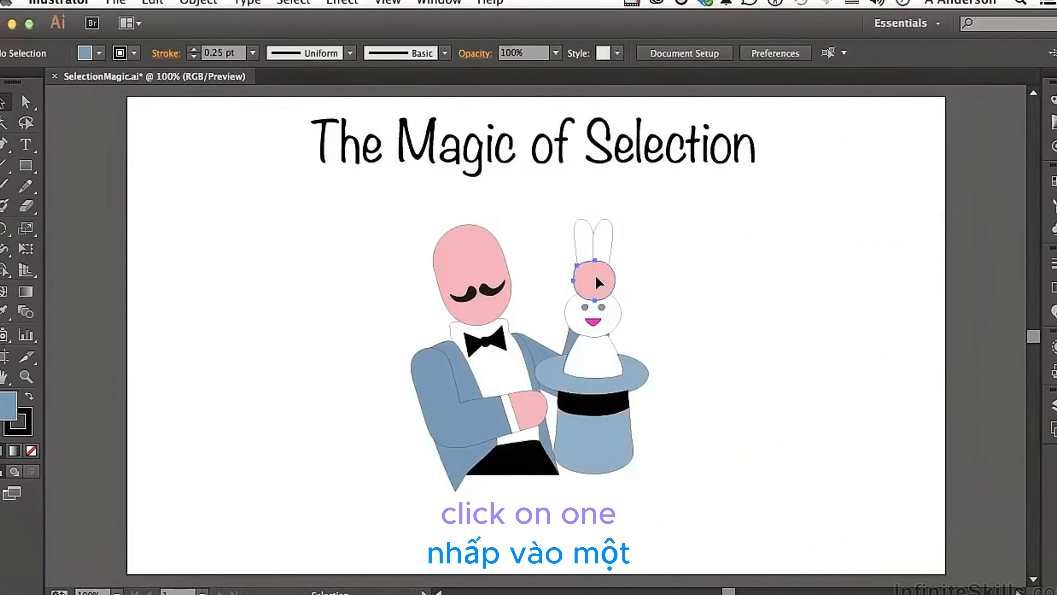
pyautogui.keyDown('shift'); pyautogui.click(476, 251); pyautogui.keyUp('shift')
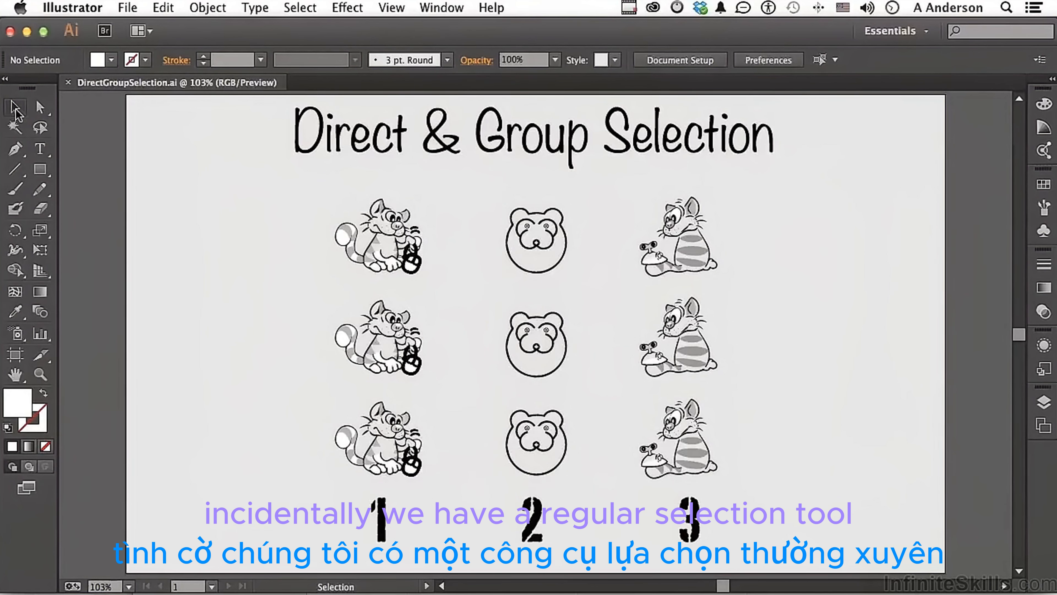
# - With the Selection tool, select the top and middle grouped cats above number 3 in turn, and clear the selection
pyautogui.moveTo(40, 111); pyautogui.dragTo(92, 197)
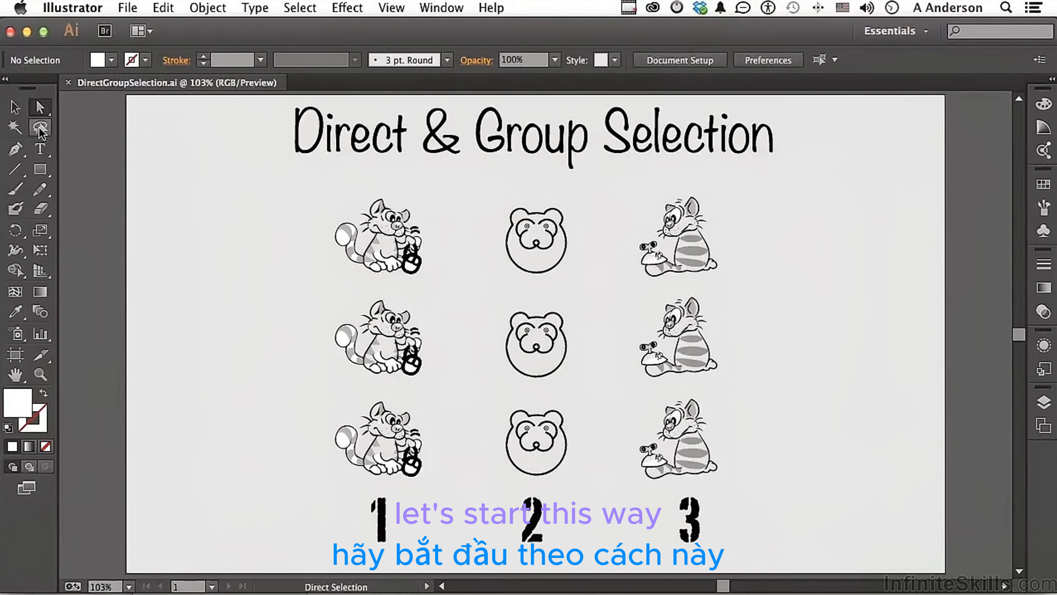
pyautogui.click(15, 111)
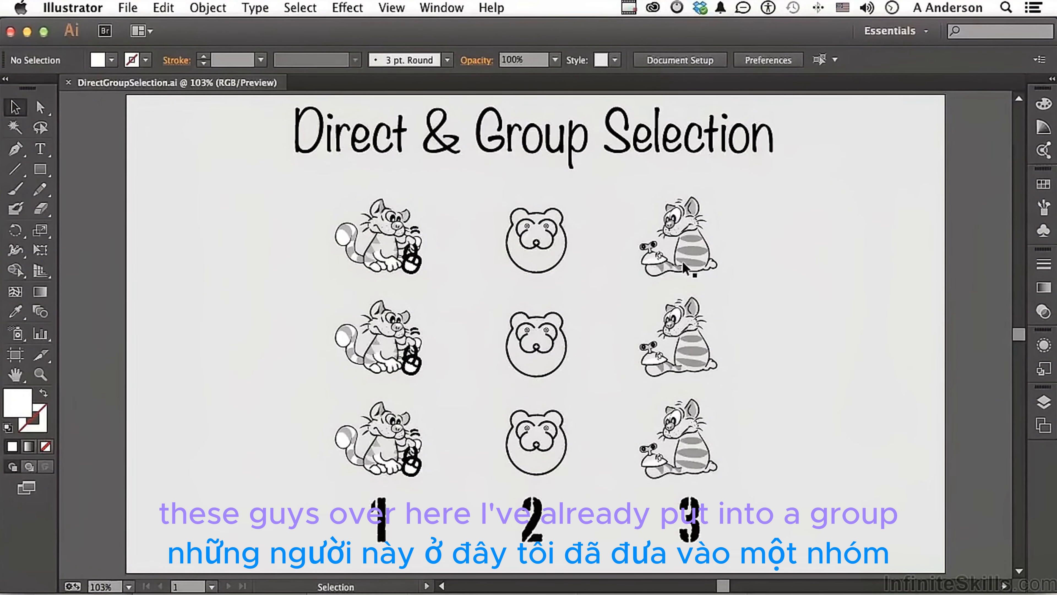
pyautogui.click(691, 254)
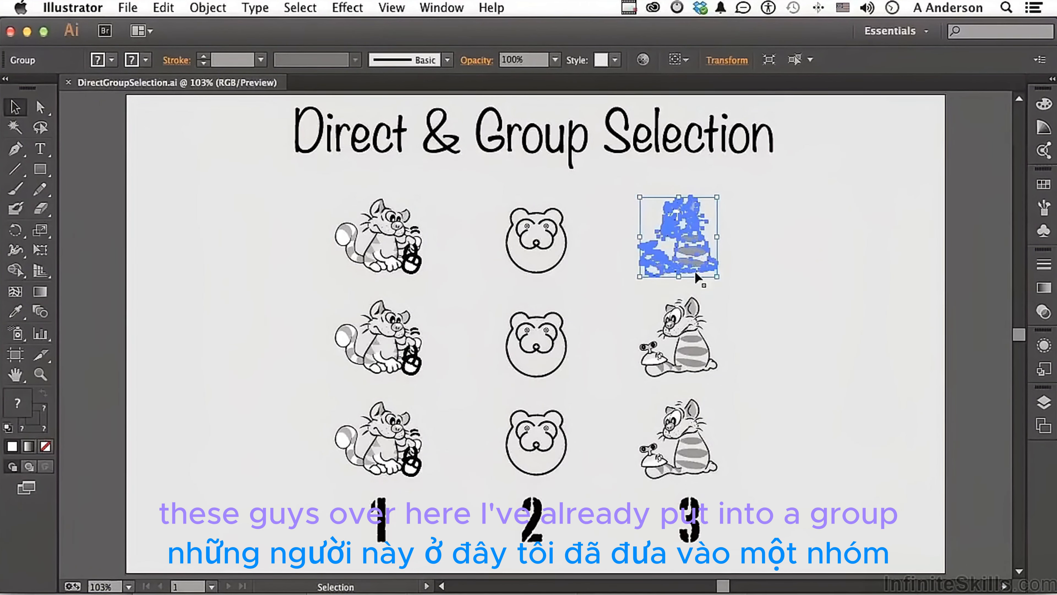
pyautogui.click(698, 348)
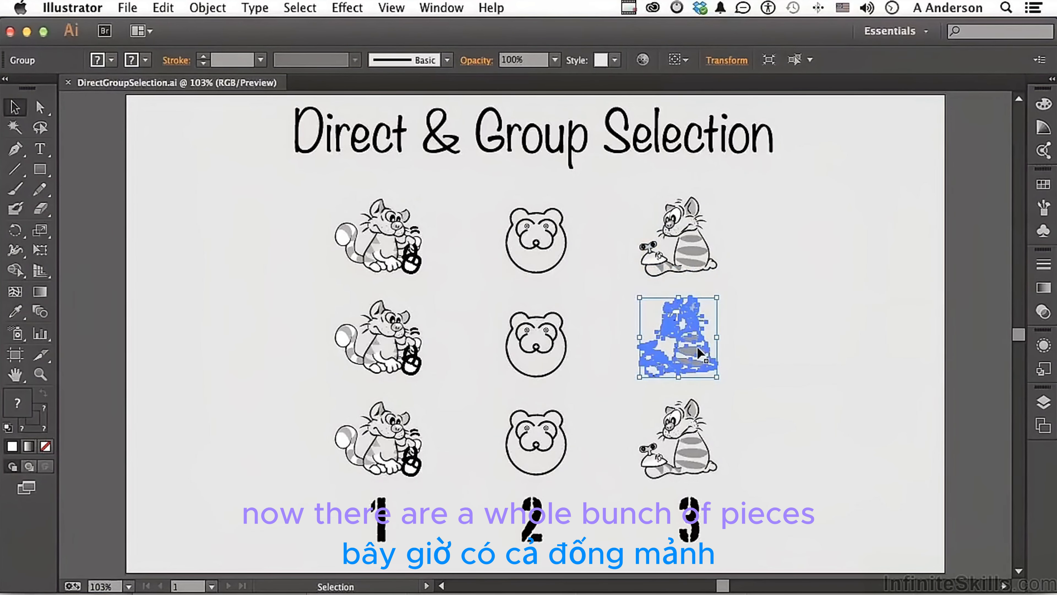
pyautogui.click(300, 239)
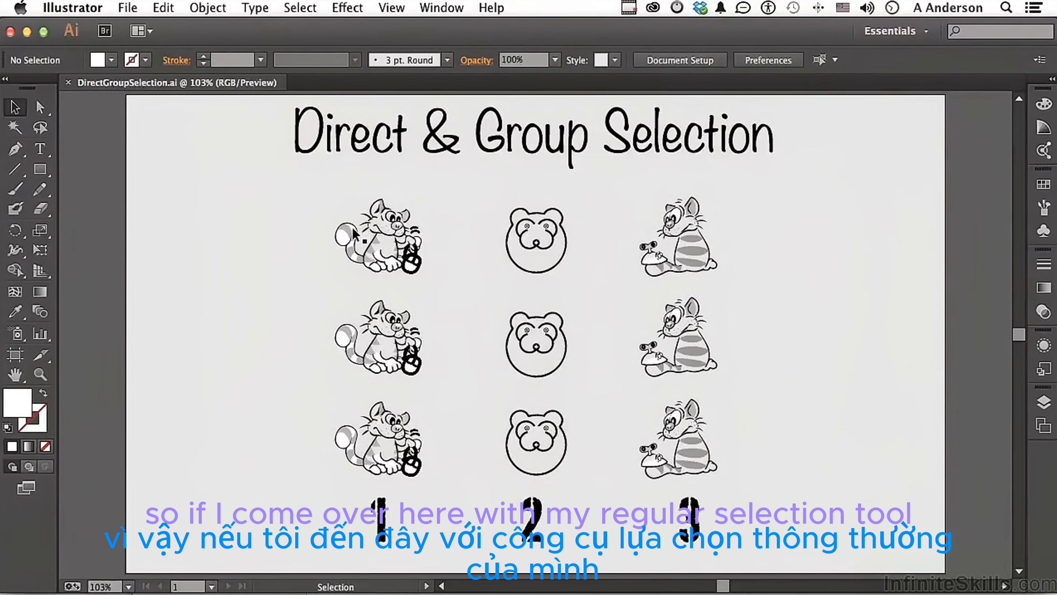
# - Select the individual grey tail stripes of the ungrouped top cat above number 1, one at a time
pyautogui.click(344, 239)
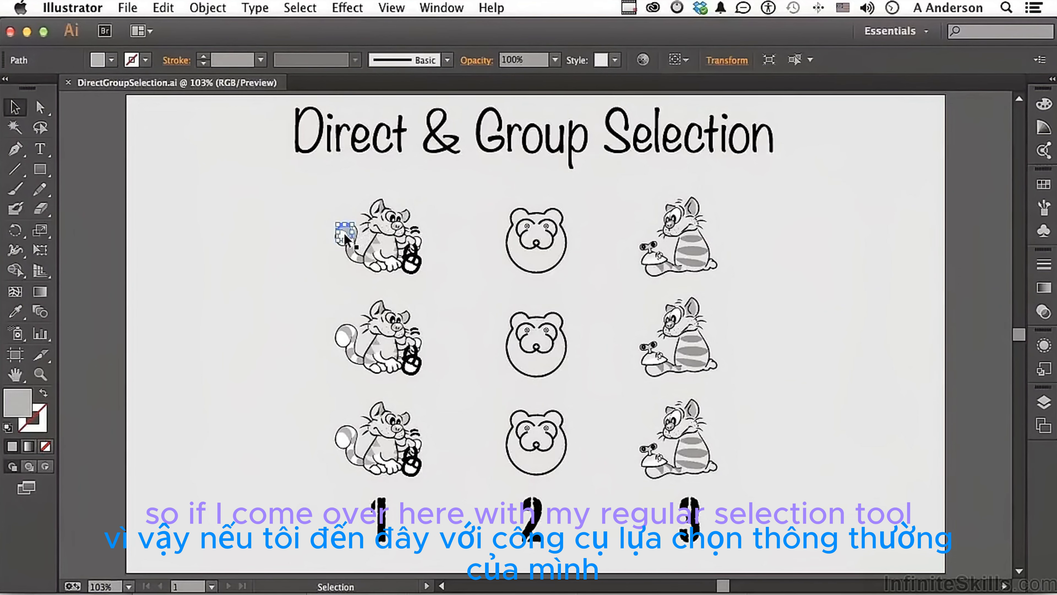
pyautogui.click(355, 258)
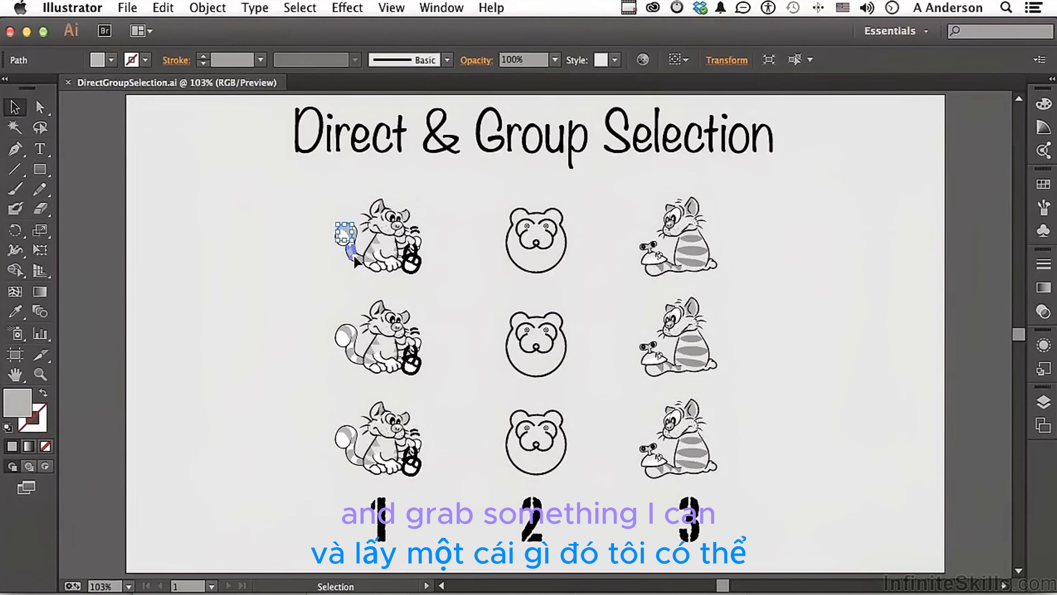
pyautogui.click(354, 255)
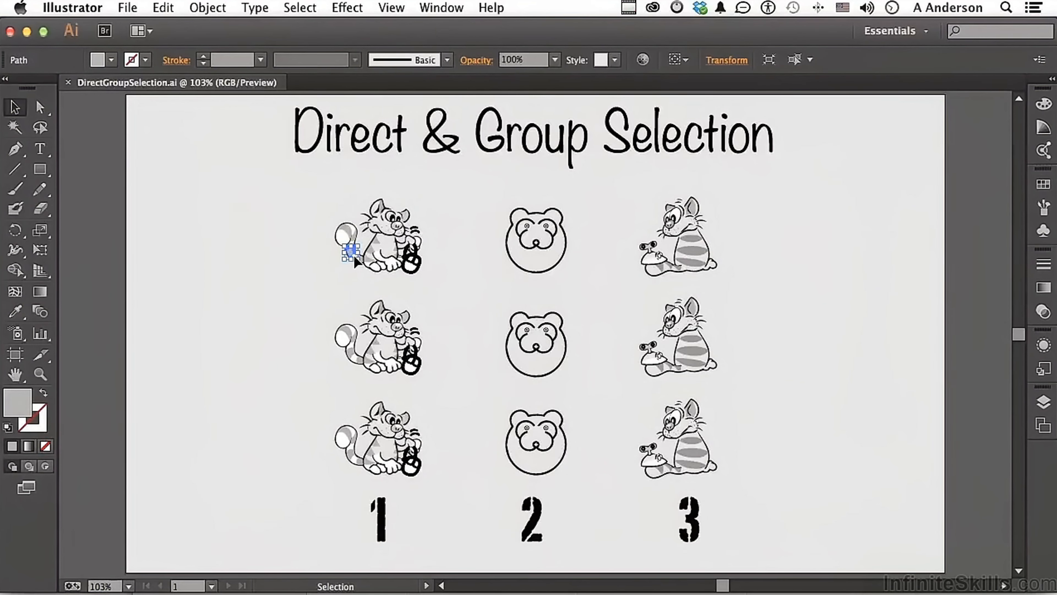
# - Try moving the white tail shape away from the top cat above number 1, and undo the move
pyautogui.click(345, 239)
pyautogui.moveTo(345, 240); pyautogui.dragTo(279, 231)
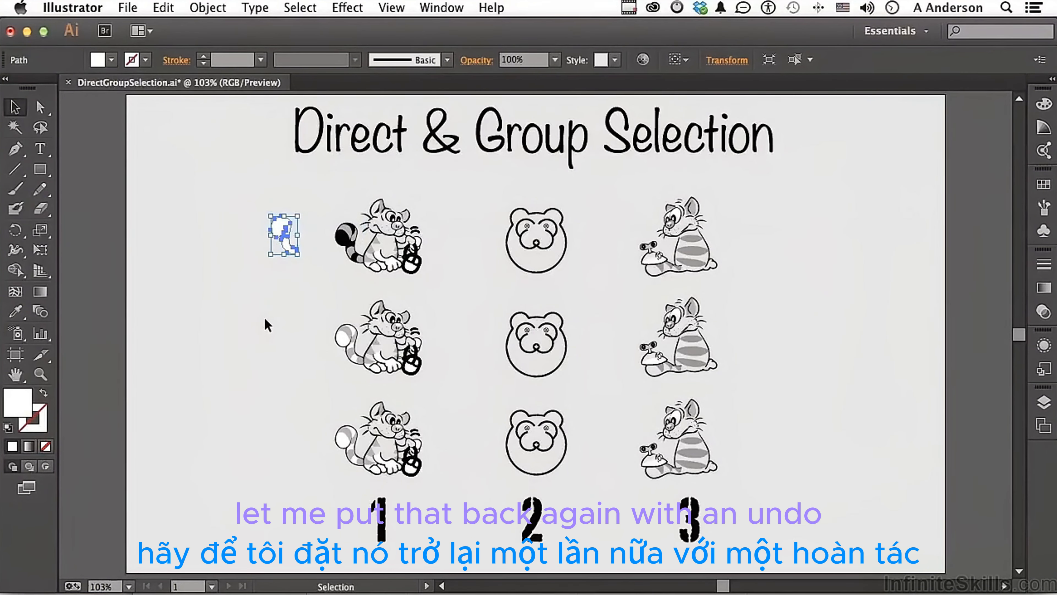
pyautogui.press('a')
pyautogui.press('super+z')
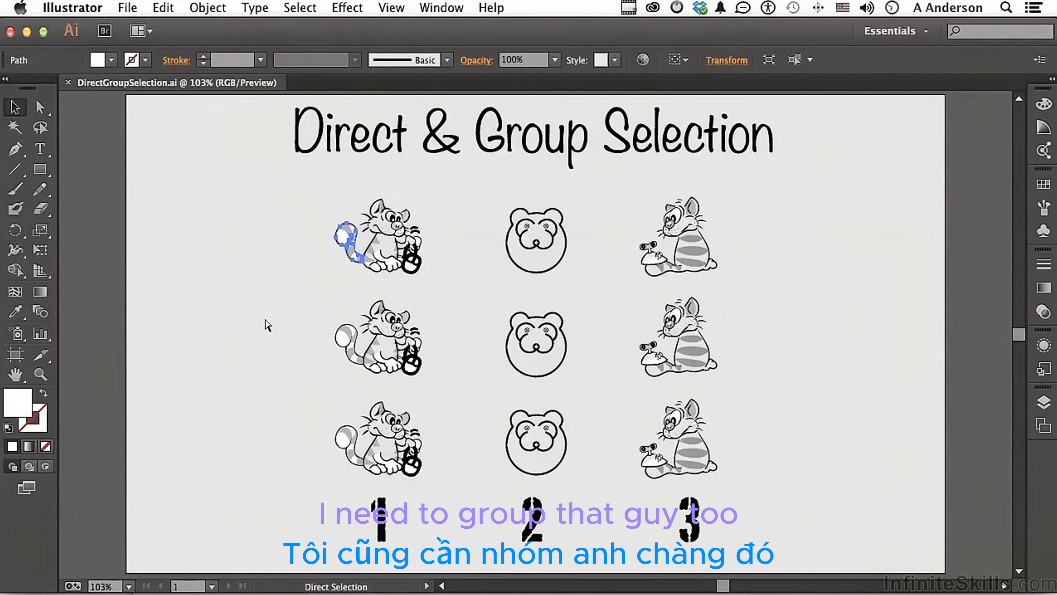
# - Select all pieces of the top cat above number 1 with the Selection tool, group them, and deselect the group
pyautogui.press('v')
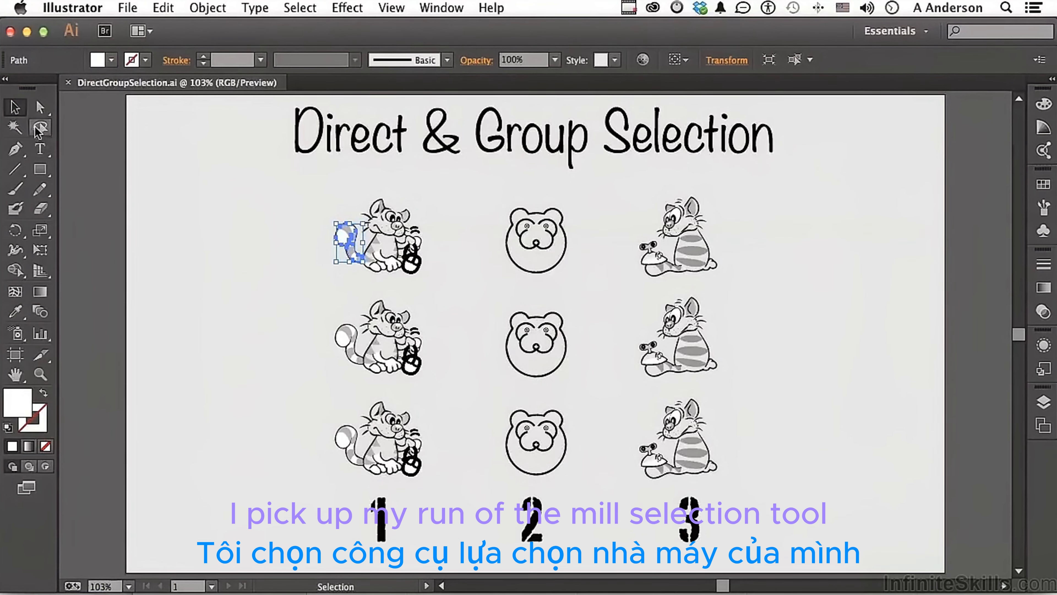
pyautogui.moveTo(307, 177); pyautogui.dragTo(436, 287)
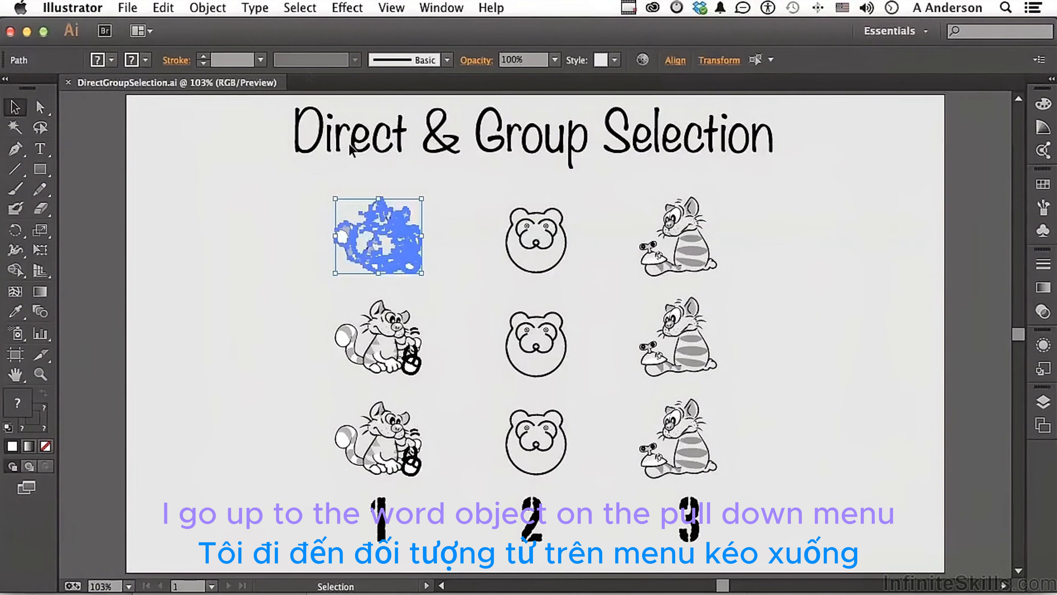
pyautogui.click(209, 8)
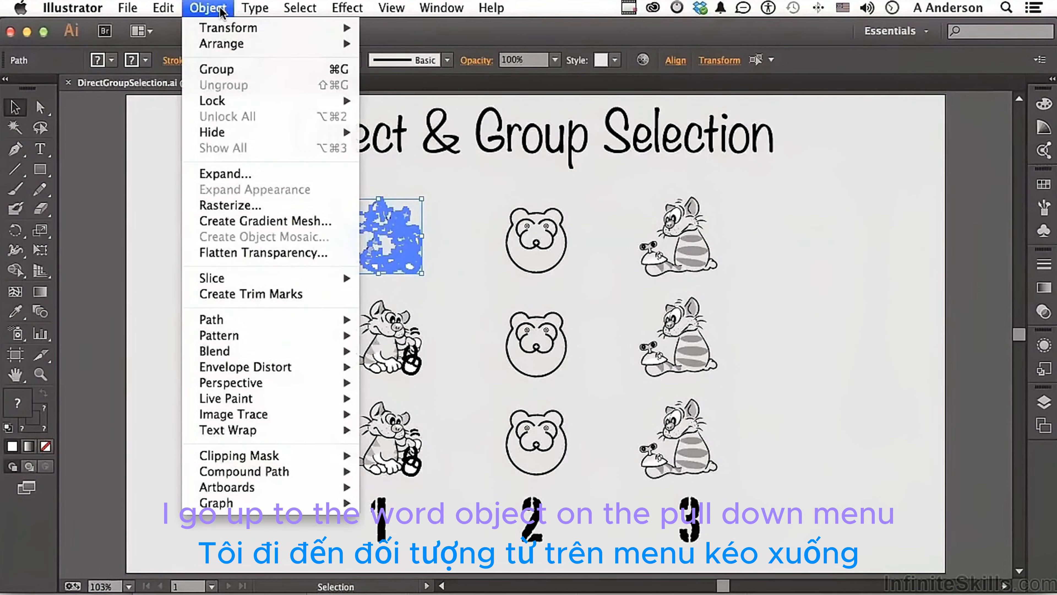
pyautogui.click(217, 69)
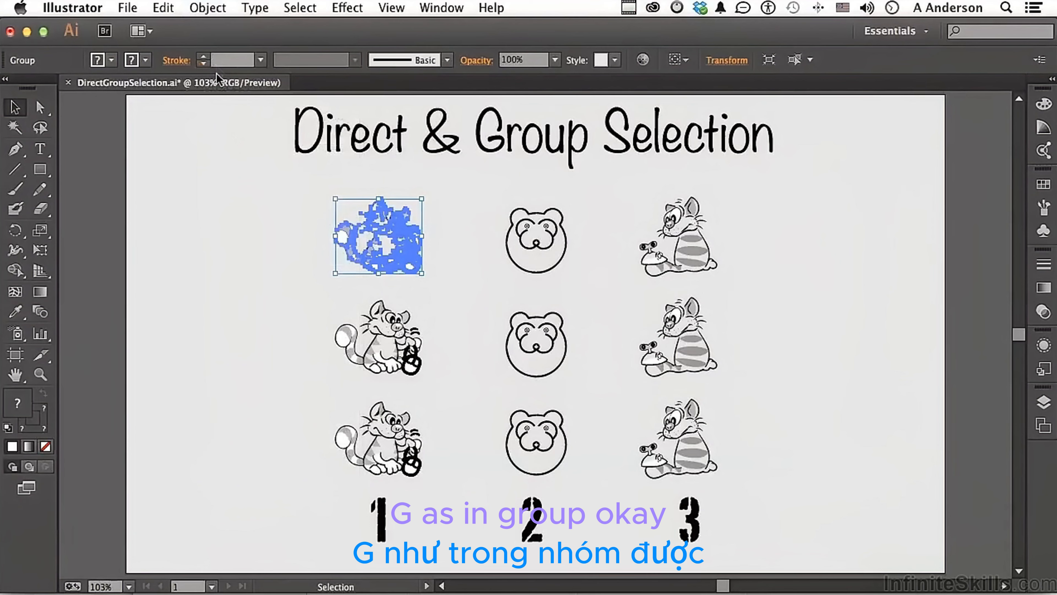
pyautogui.click(263, 207)
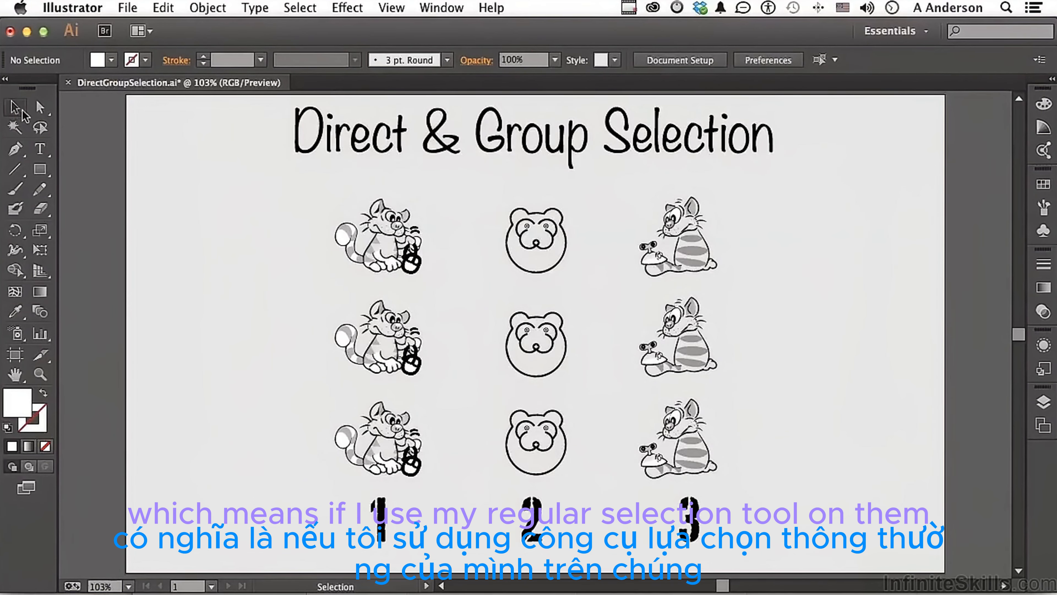
# - Try enlarging the grouped top cat above number 1 by its bounding box, and undo the scaling
pyautogui.click(370, 249)
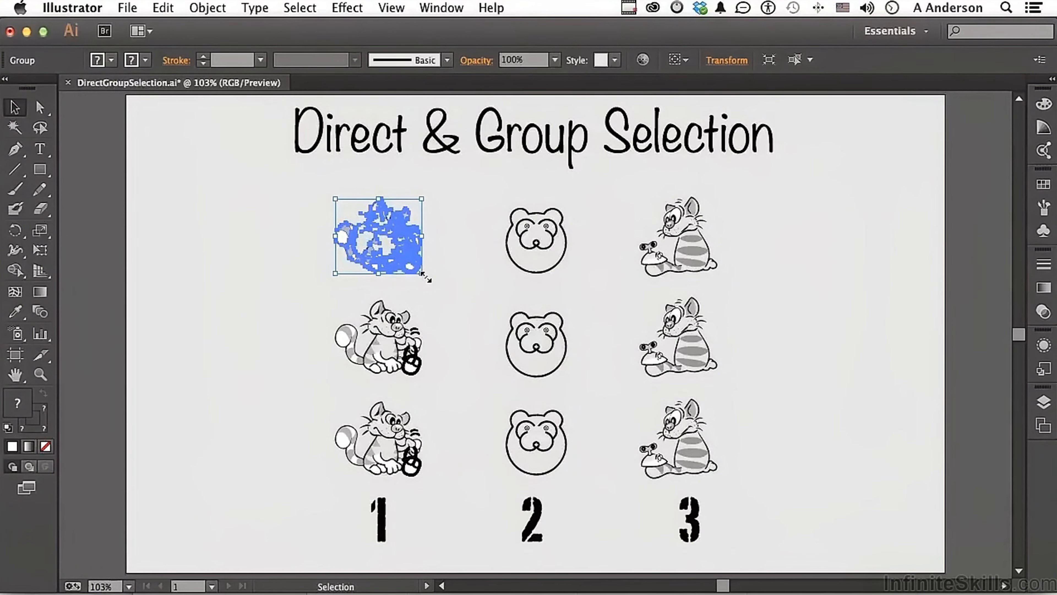
pyautogui.moveTo(423, 275); pyautogui.dragTo(451, 300)
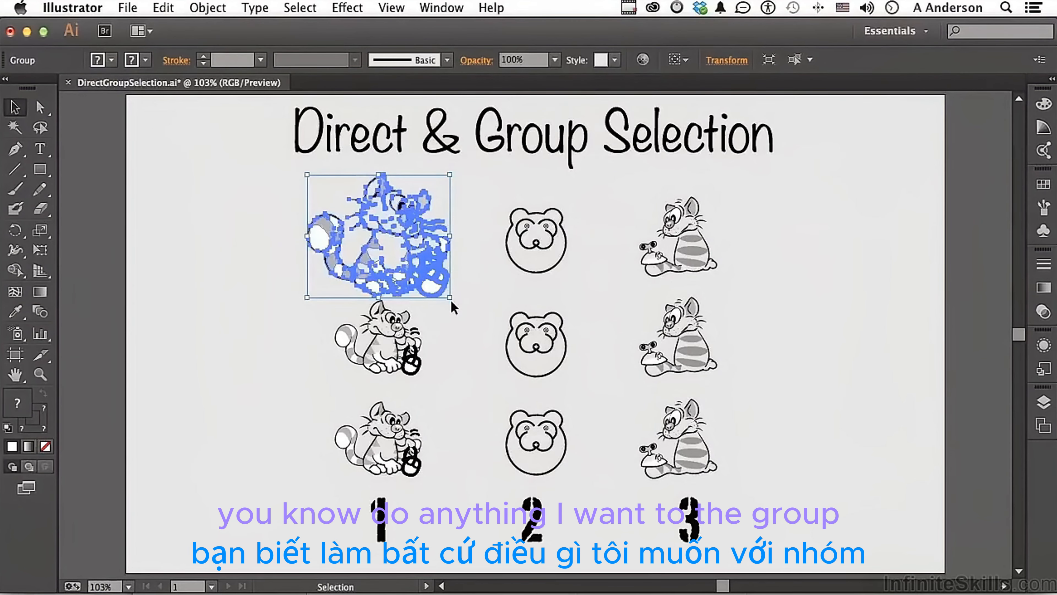
pyautogui.click(451, 303)
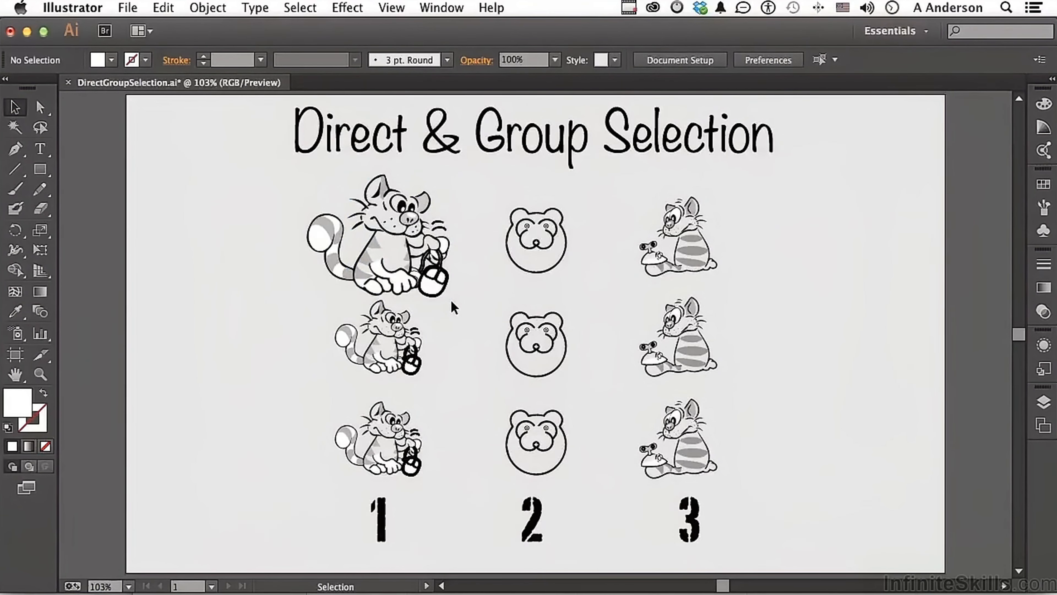
pyautogui.press('a')
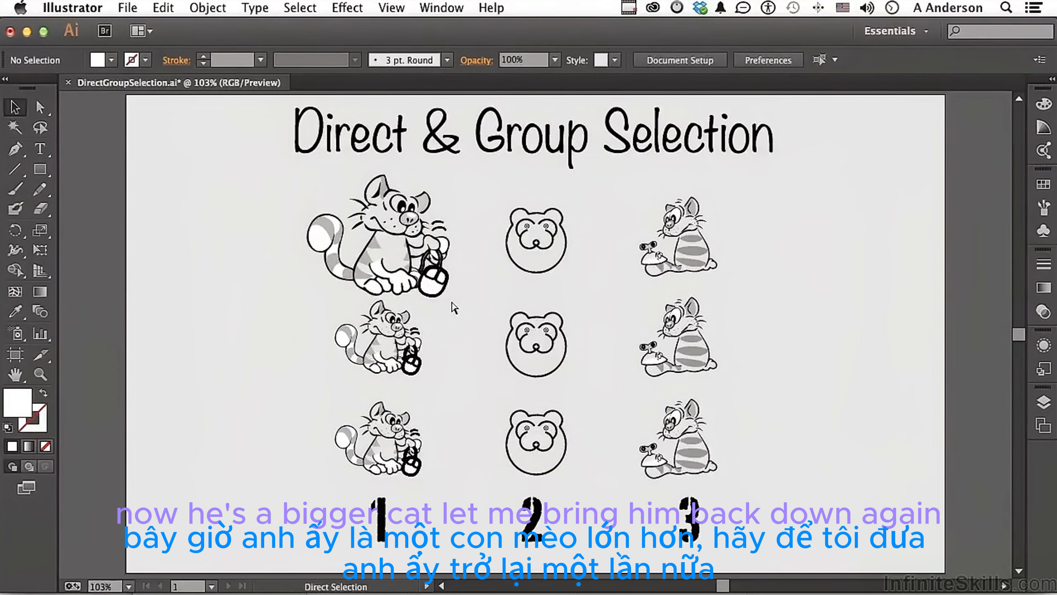
pyautogui.press('super+z')
pyautogui.press('v')
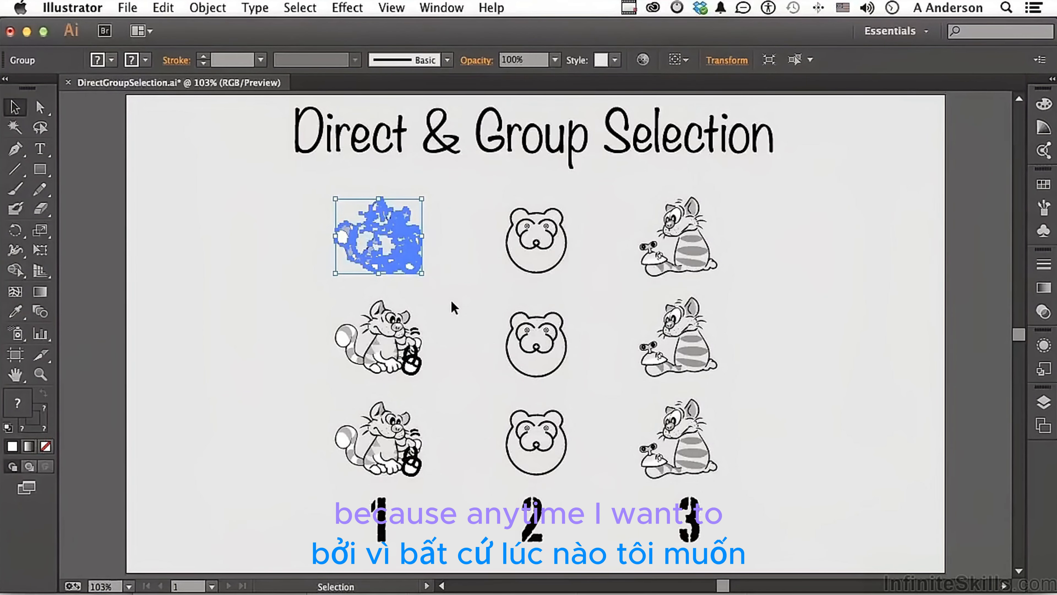
# - Select the middle cat above number 1, locate the Group and Ungroup commands, and deselect the cat
pyautogui.click(395, 330)
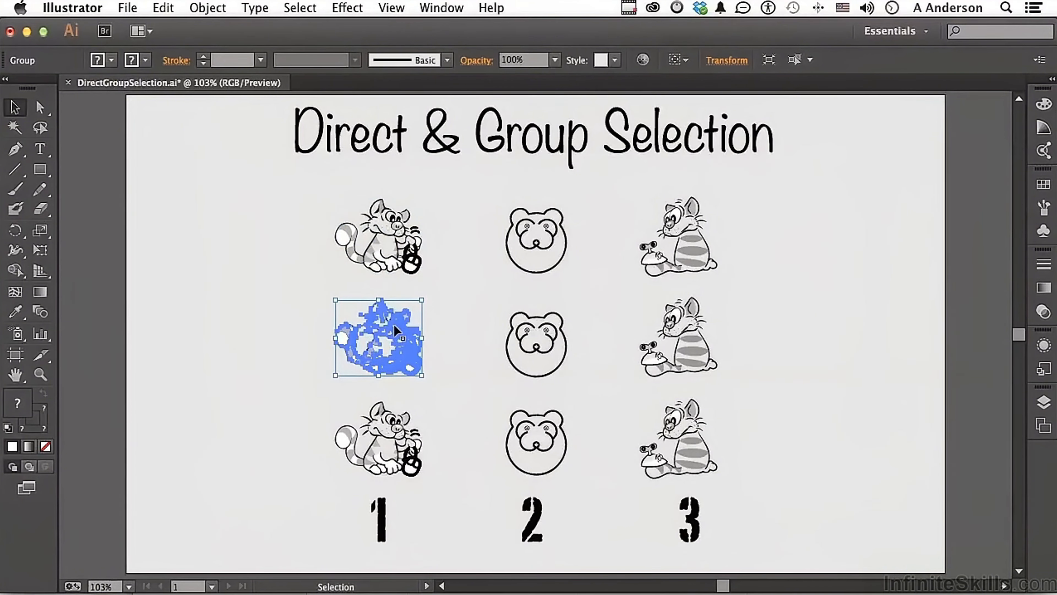
pyautogui.click(208, 8)
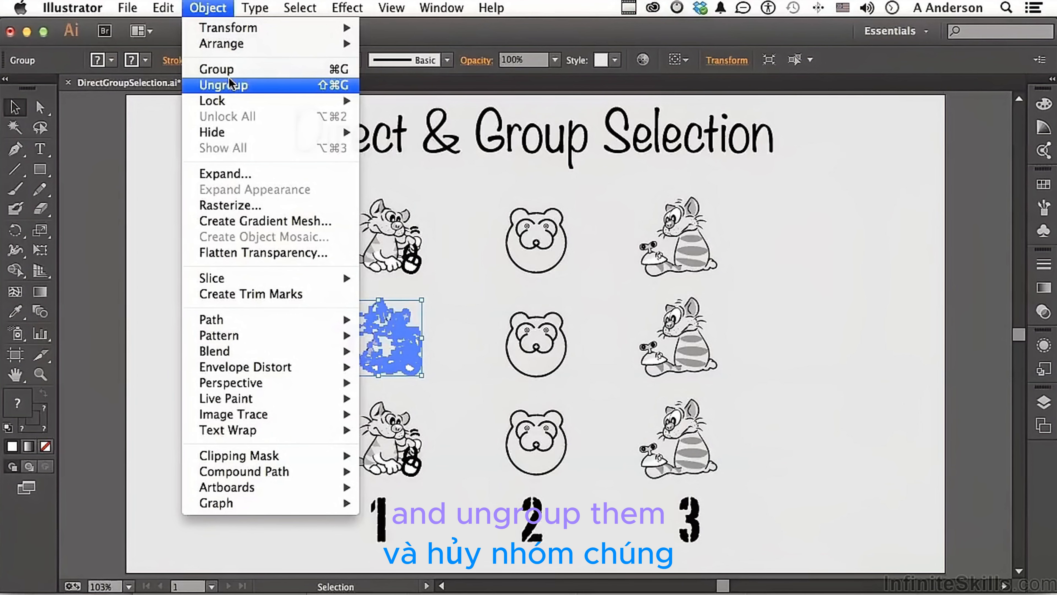
pyautogui.click(224, 71)
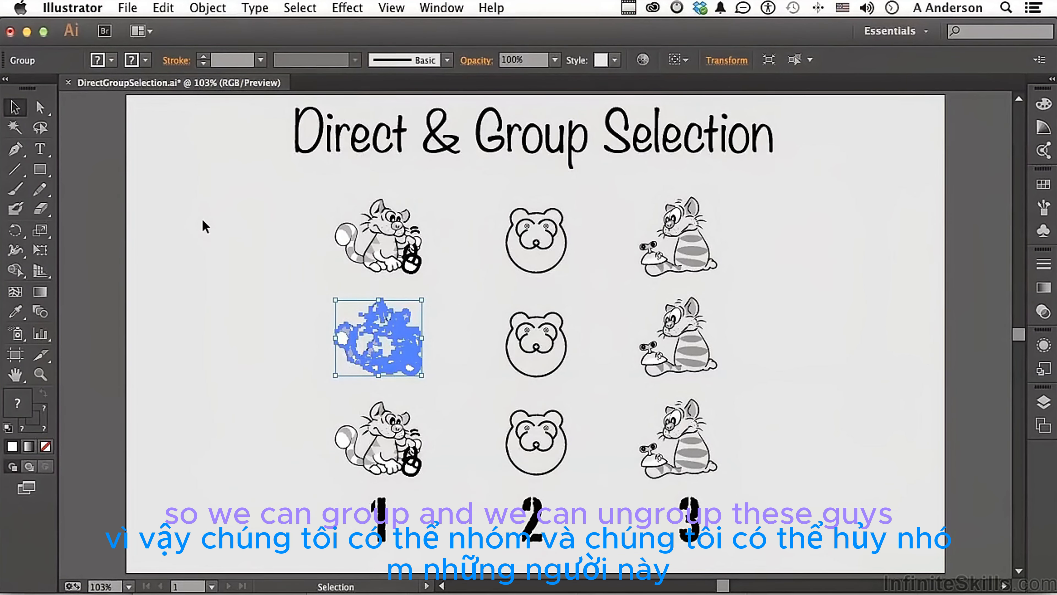
pyautogui.click(208, 206)
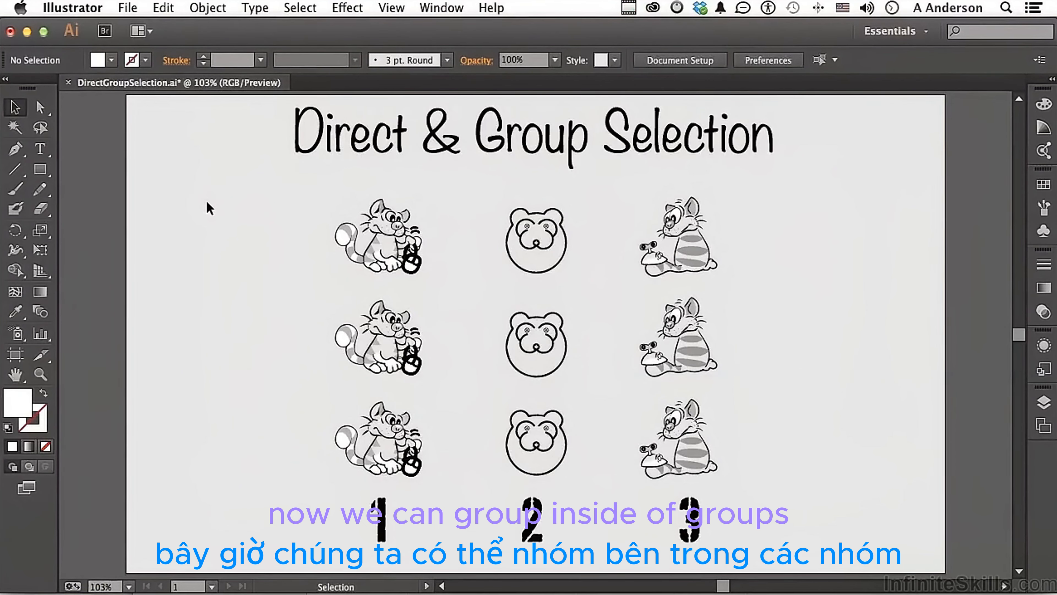
# - Tear off the Direct Selection and Group Selection tools as a floating panel over the artboard's upper left
pyautogui.click(41, 107)
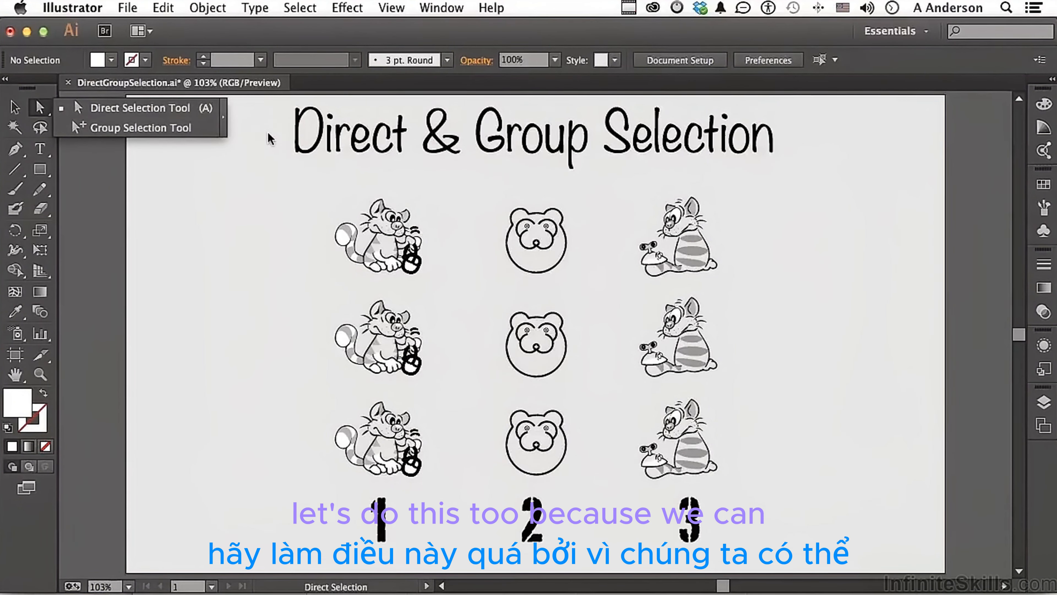
pyautogui.moveTo(224, 118); pyautogui.dragTo(228, 157)
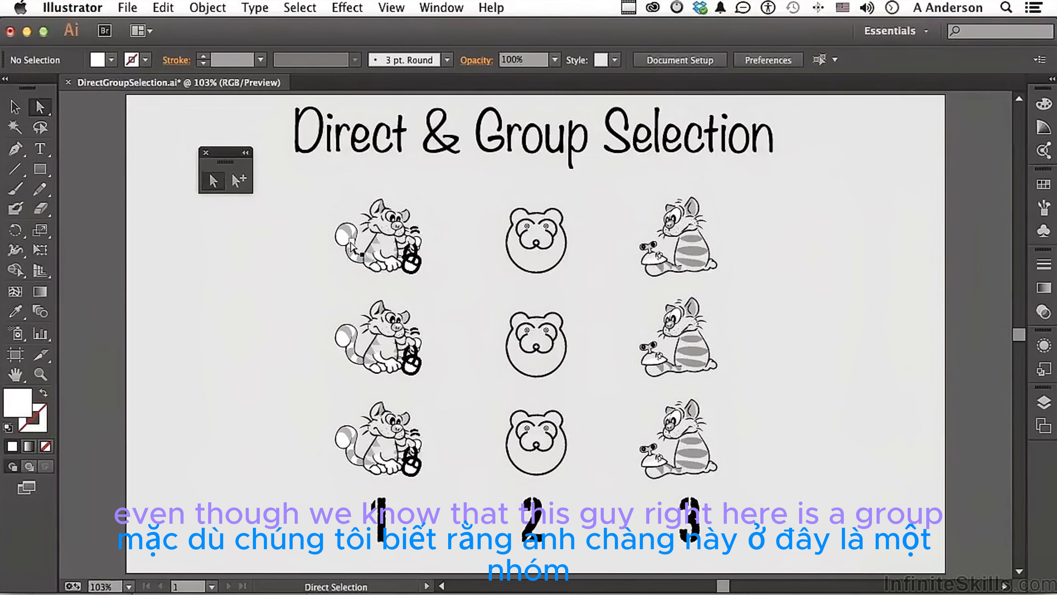
# - With the Direct Selection tool, move the white tail shape to the left of the top cat above number 1, and deselect it
pyautogui.click(347, 246)
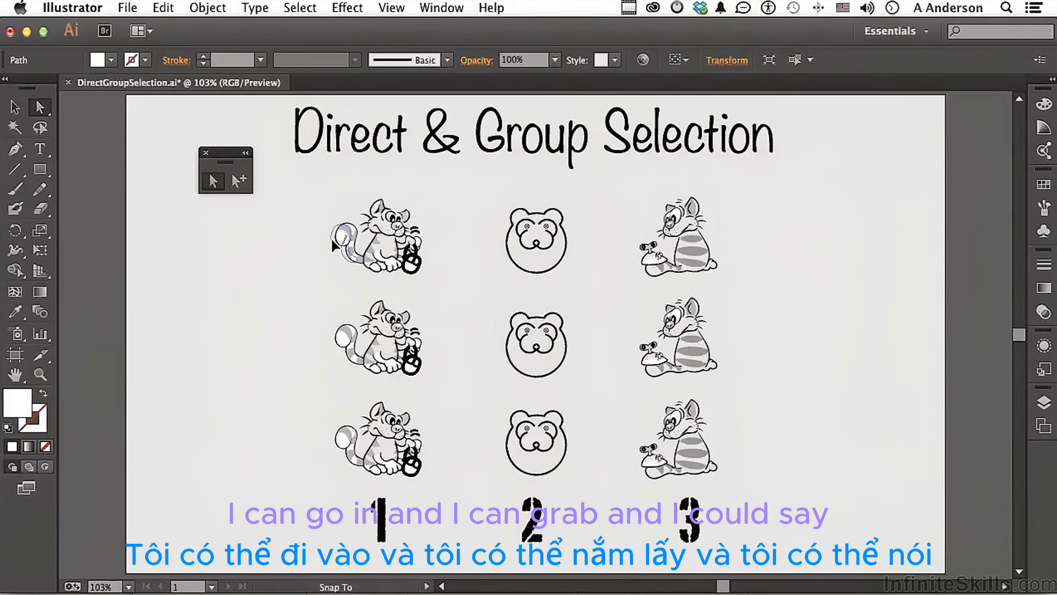
pyautogui.moveTo(346, 245); pyautogui.dragTo(308, 250)
pyautogui.click(254, 294)
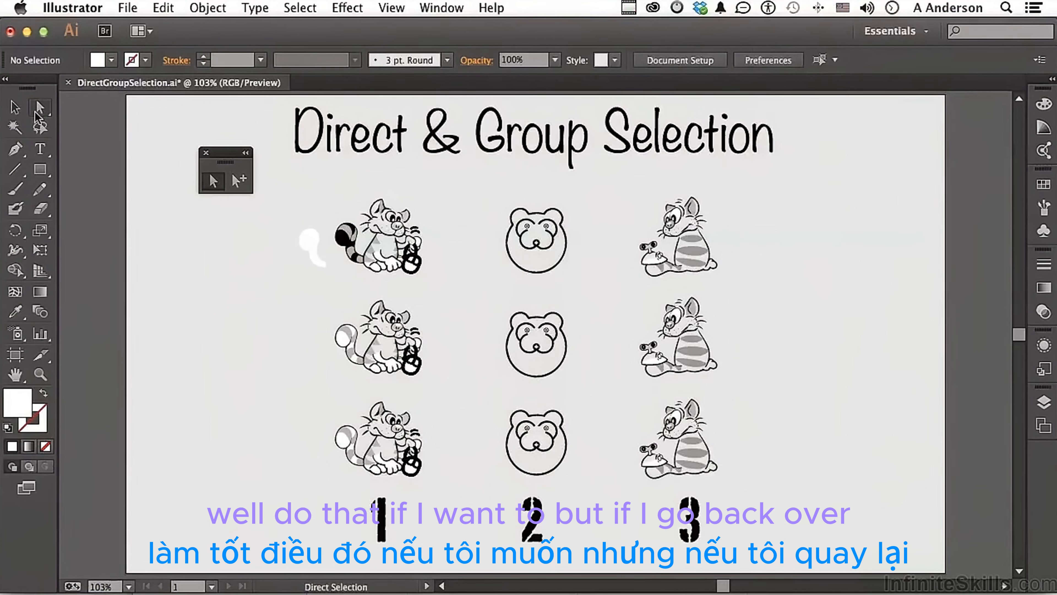
# - Try moving the whole top cat group above number 1 with the Selection tool, undo that and the earlier tail move, and deselect
pyautogui.click(14, 109)
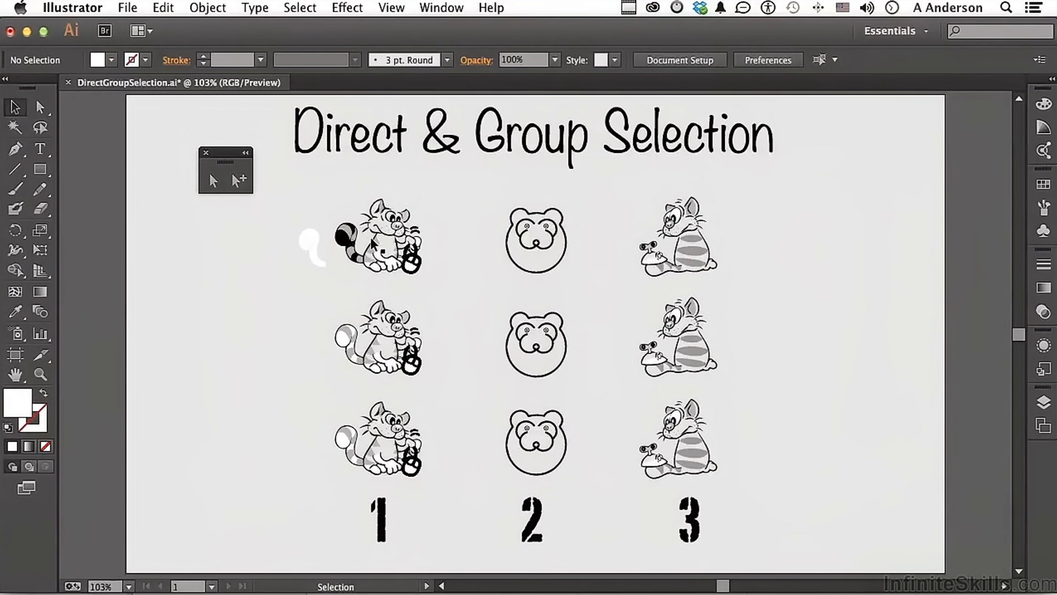
pyautogui.click(373, 244)
pyautogui.moveTo(370, 245); pyautogui.dragTo(349, 260)
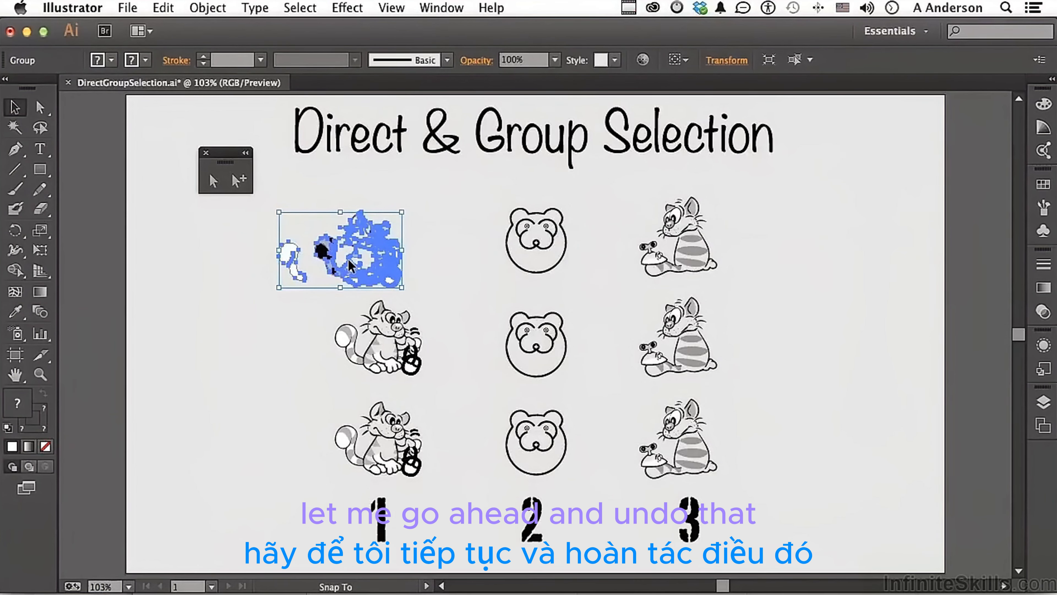
pyautogui.press('super+z')
pyautogui.press('super+z')
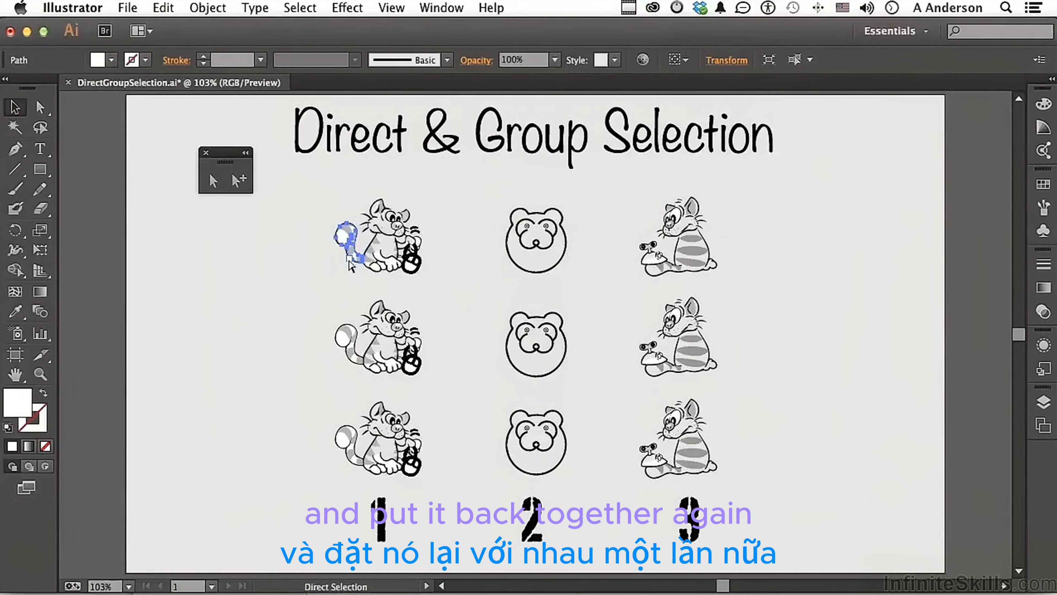
pyautogui.press('v')
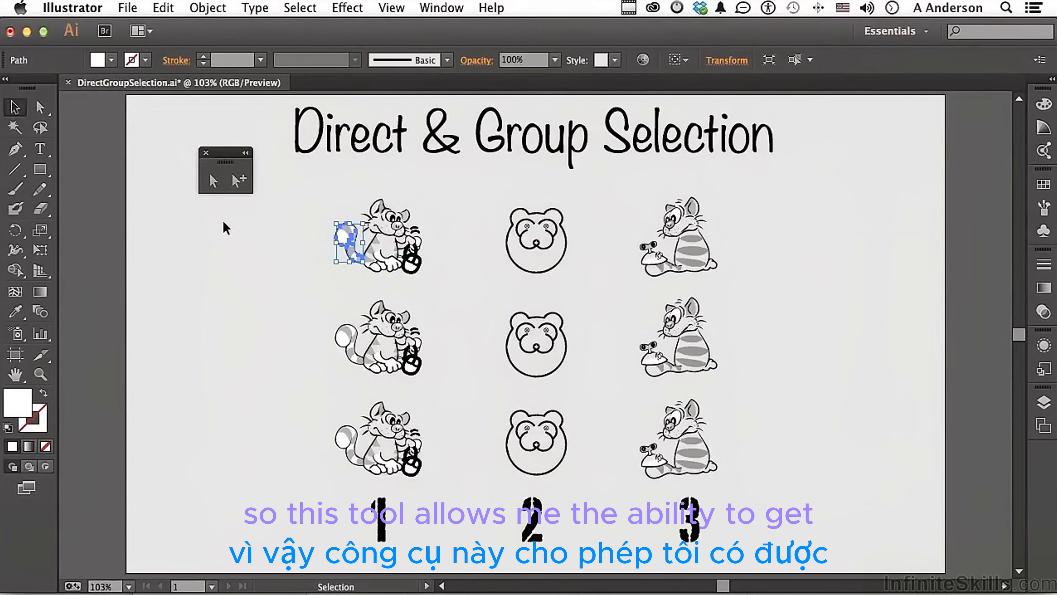
pyautogui.click(224, 229)
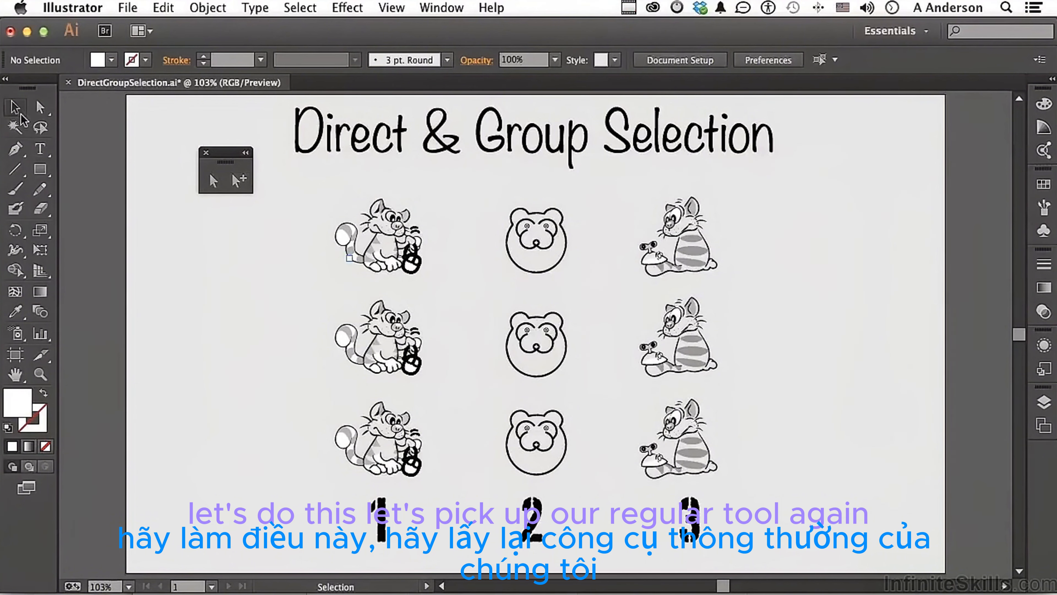
# - Select the three cats above number 1 with the Selection tool and group them
pyautogui.moveTo(316, 199); pyautogui.dragTo(450, 474)
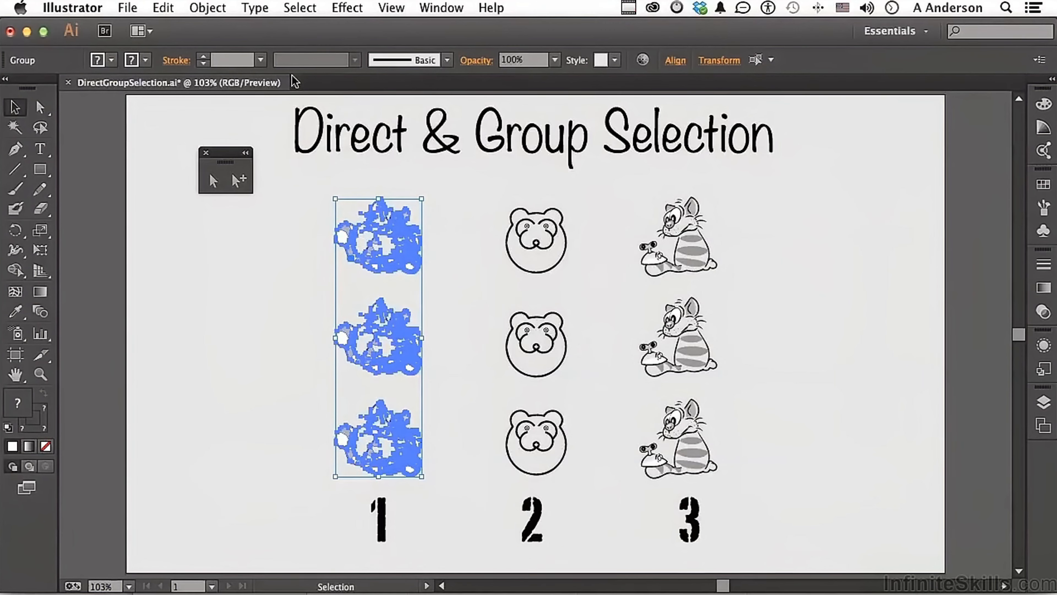
pyautogui.click(207, 8)
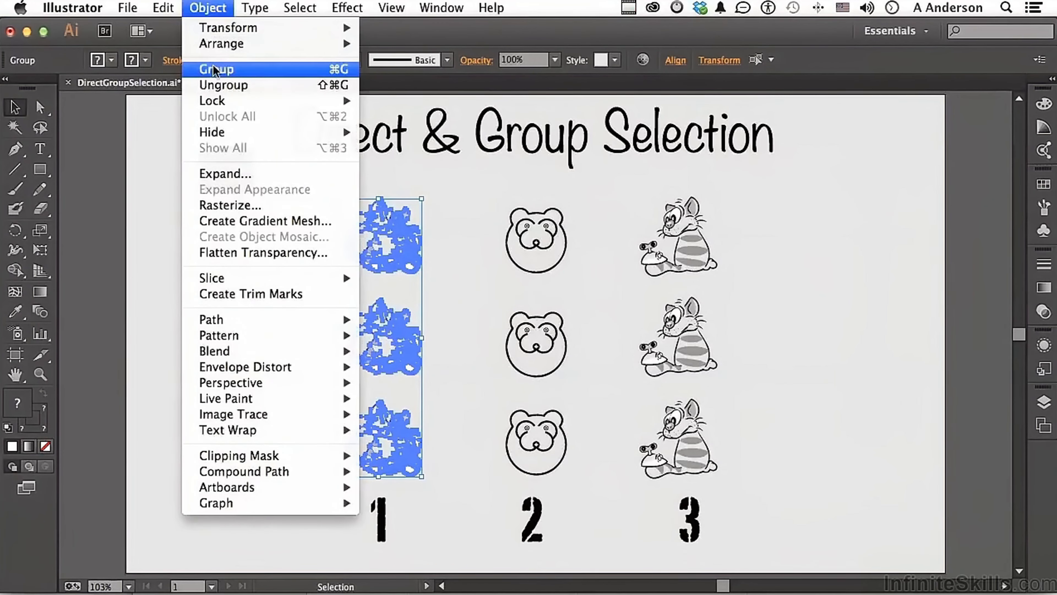
pyautogui.click(214, 73)
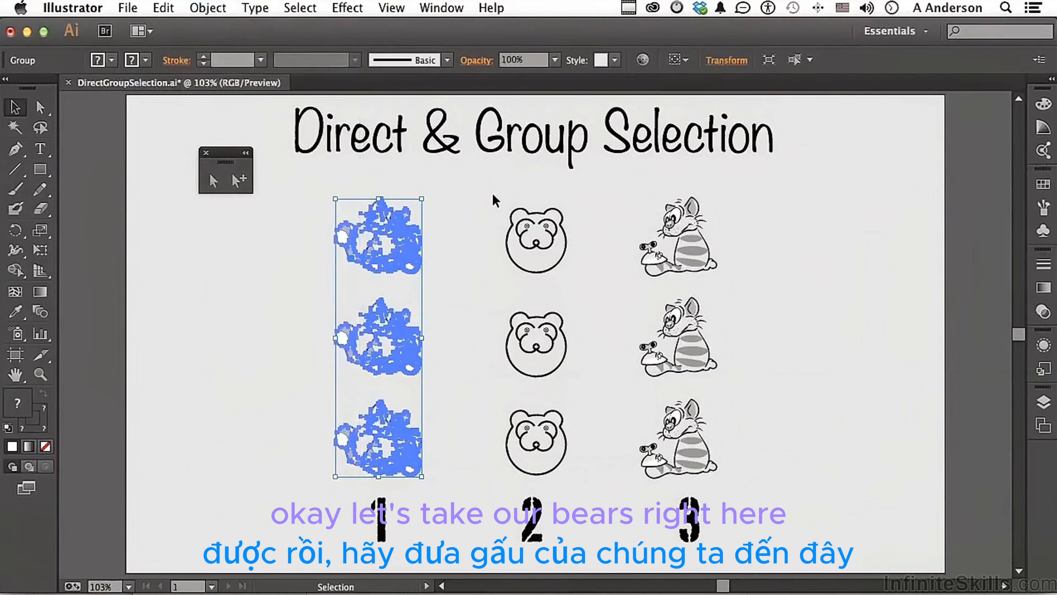
# - Select the three bears above number 2 and group them
pyautogui.moveTo(493, 194); pyautogui.dragTo(584, 484)
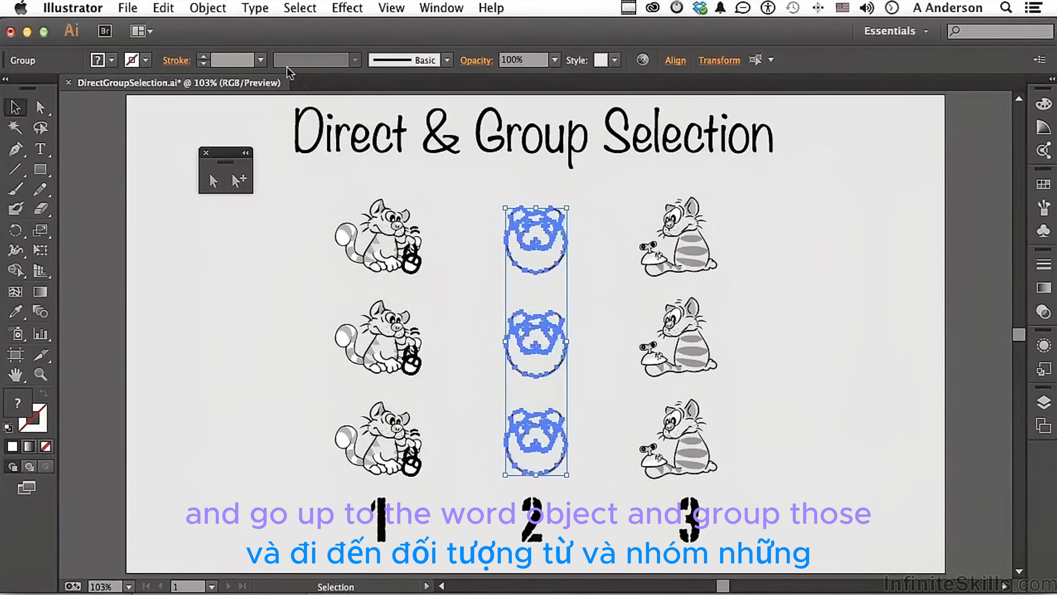
pyautogui.click(222, 6)
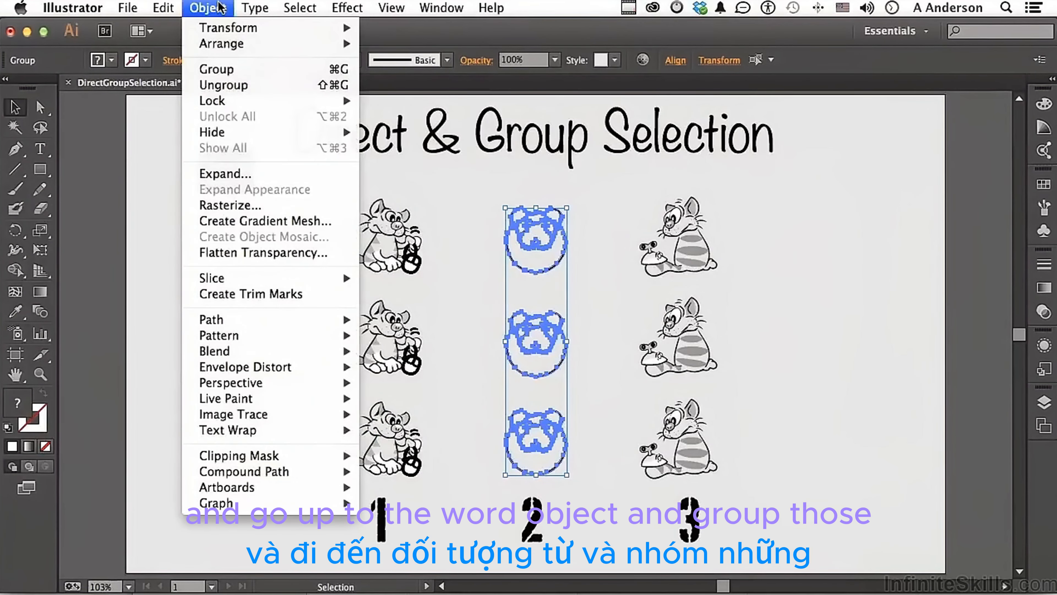
pyautogui.click(227, 69)
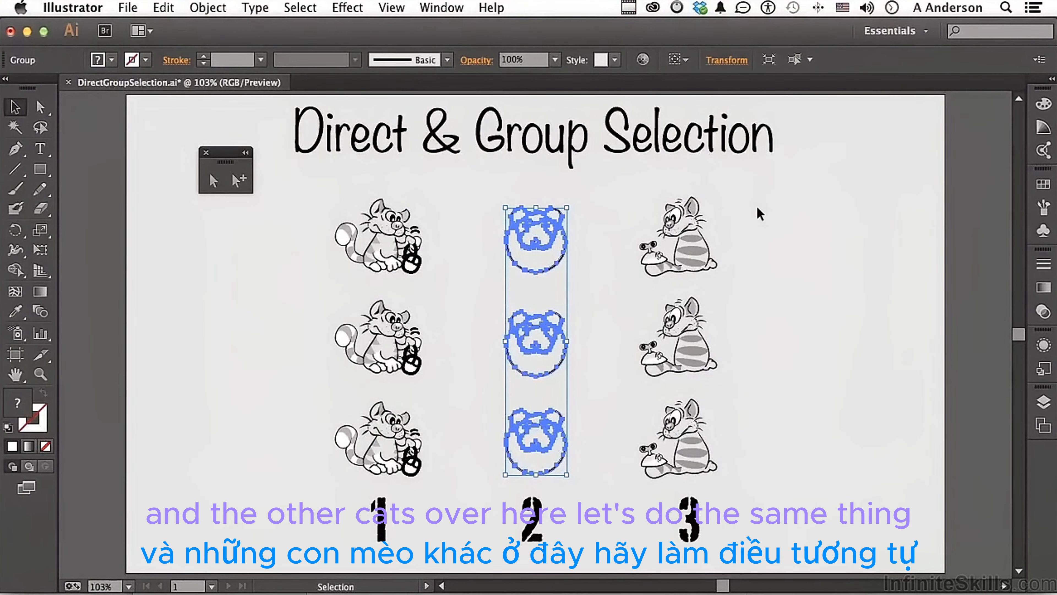
# - Select the three cats above number 3, group them, and clear the selection
pyautogui.moveTo(758, 207); pyautogui.dragTo(632, 460)
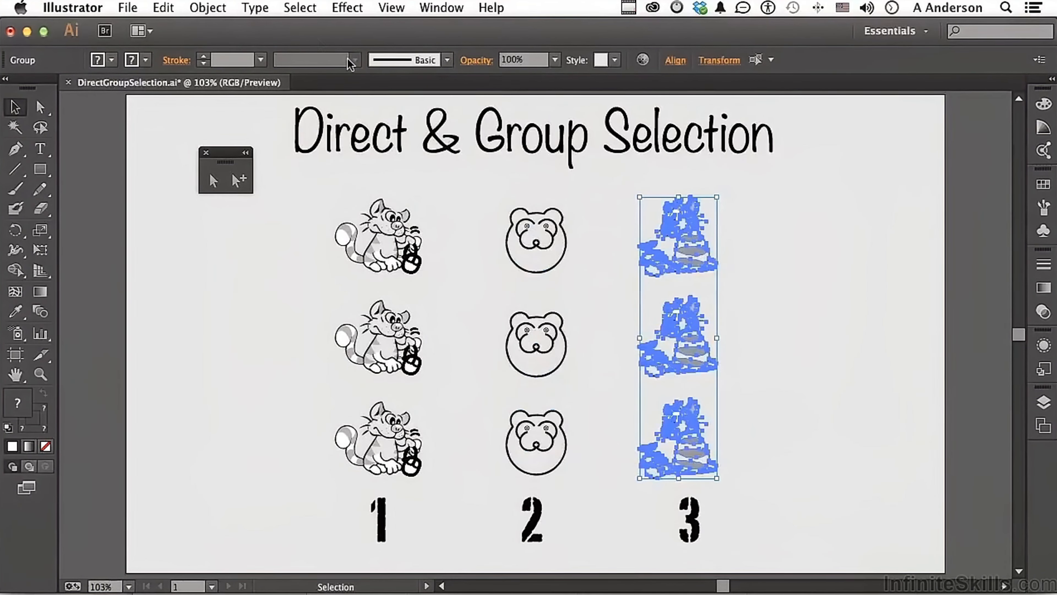
pyautogui.click(207, 7)
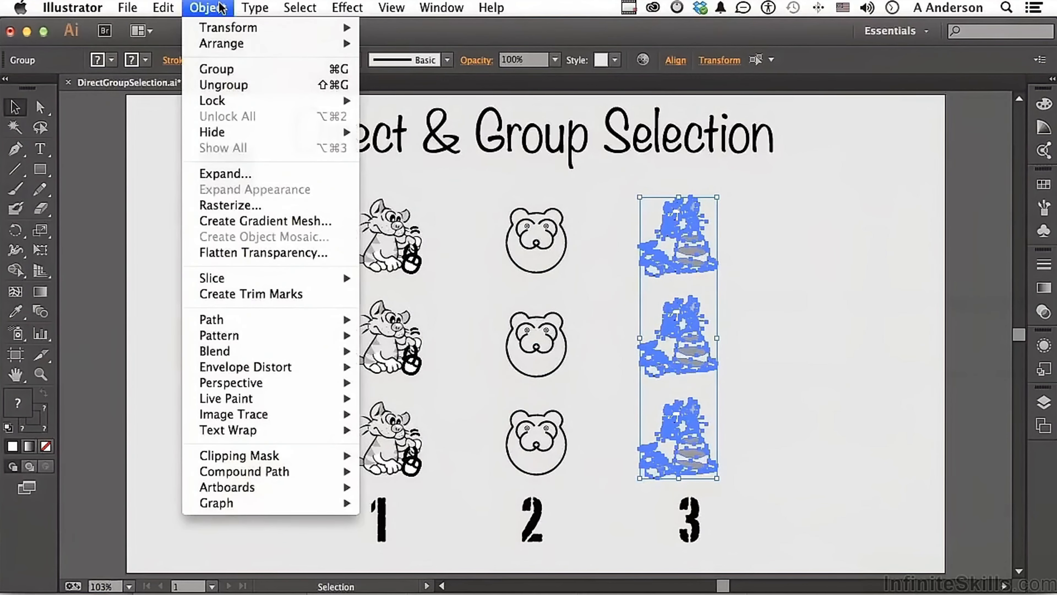
pyautogui.click(218, 71)
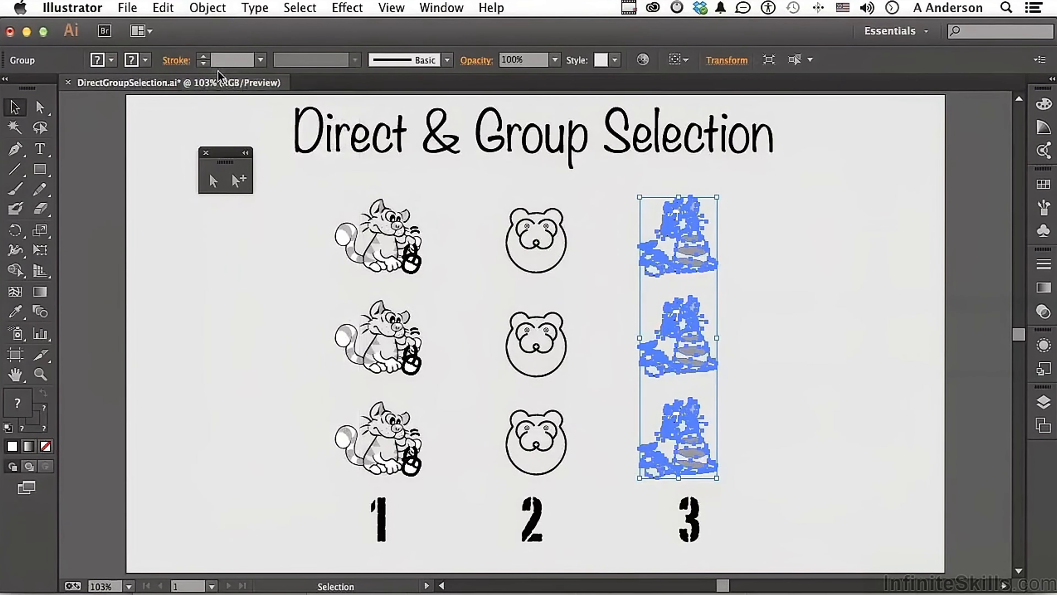
pyautogui.click(212, 304)
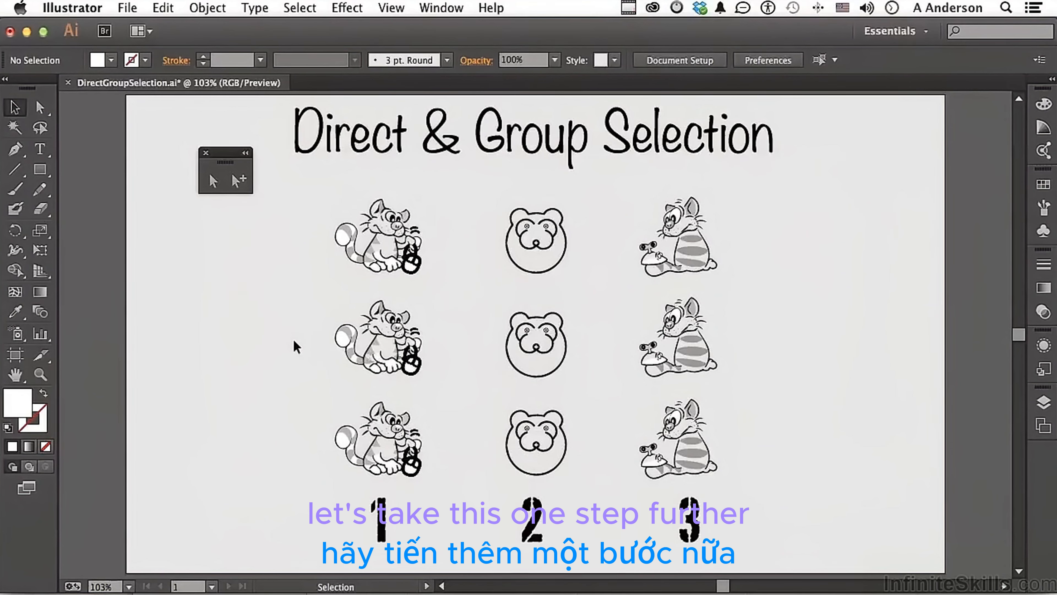
# - Check the column groups above numbers 1, 2 and 3 by selecting each one in turn
pyautogui.click(389, 266)
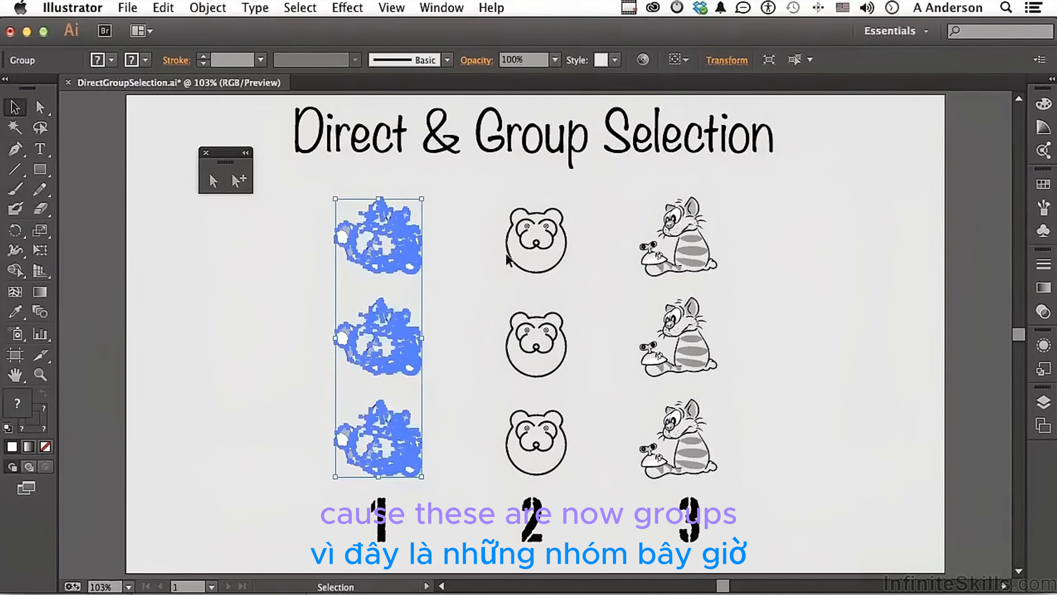
pyautogui.click(528, 259)
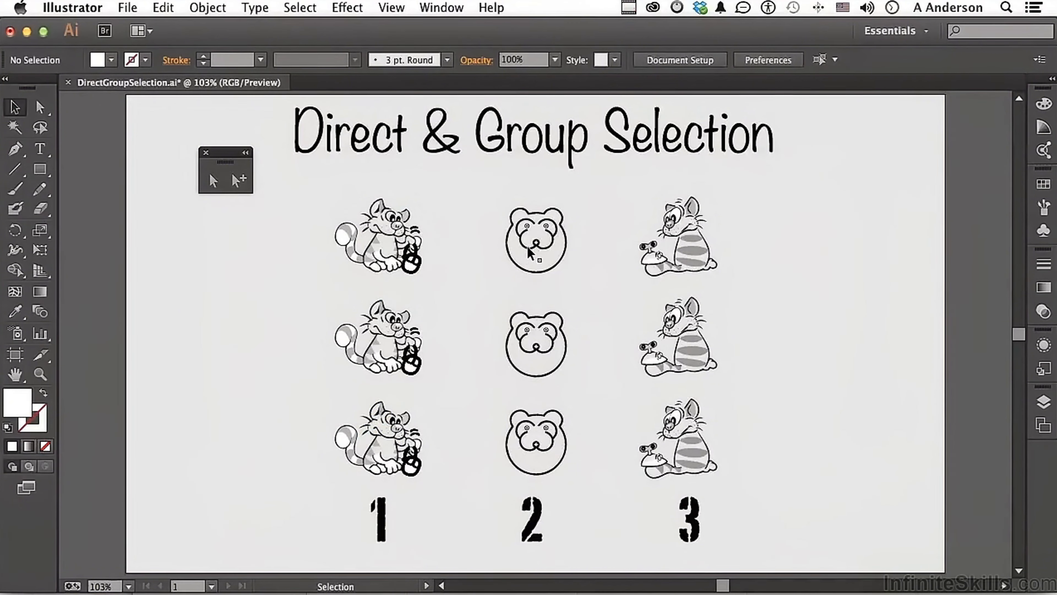
pyautogui.click(529, 250)
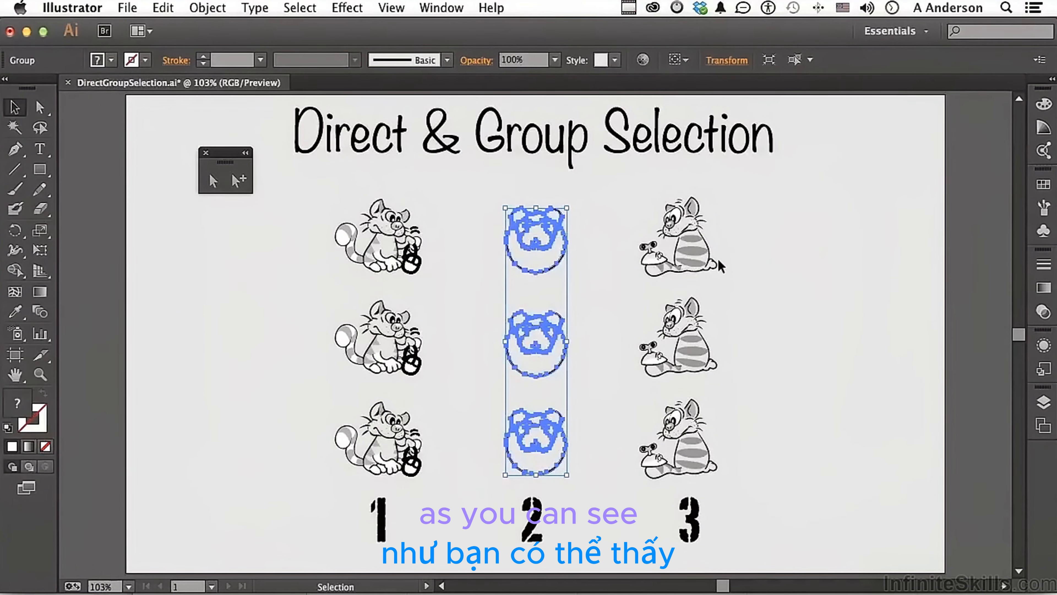
pyautogui.click(698, 255)
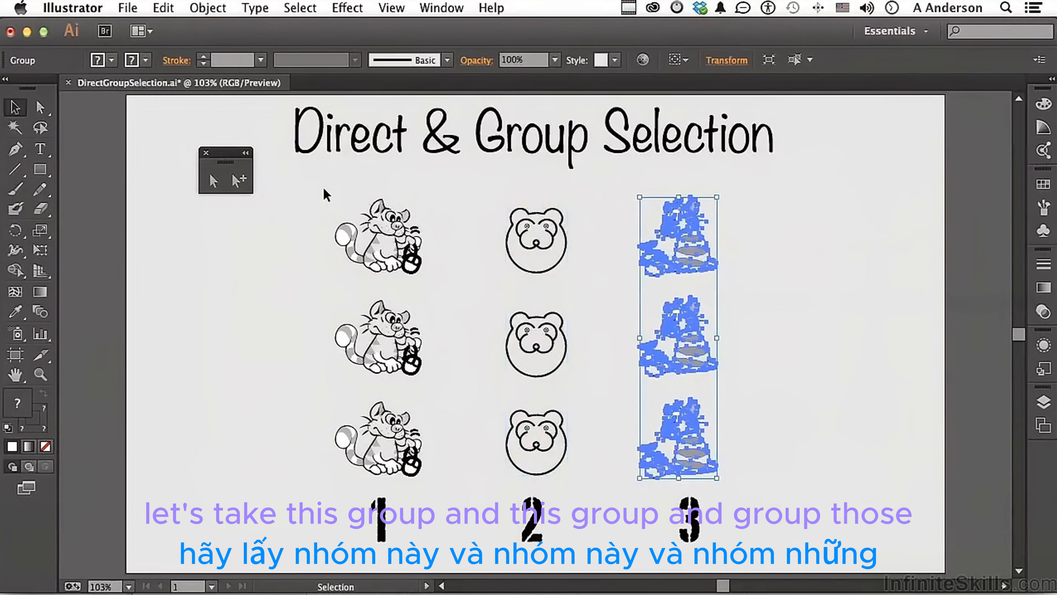
# - Select the cat column above number 1 and the bear column above number 2, and group the two columns together
pyautogui.moveTo(327, 195); pyautogui.dragTo(549, 376)
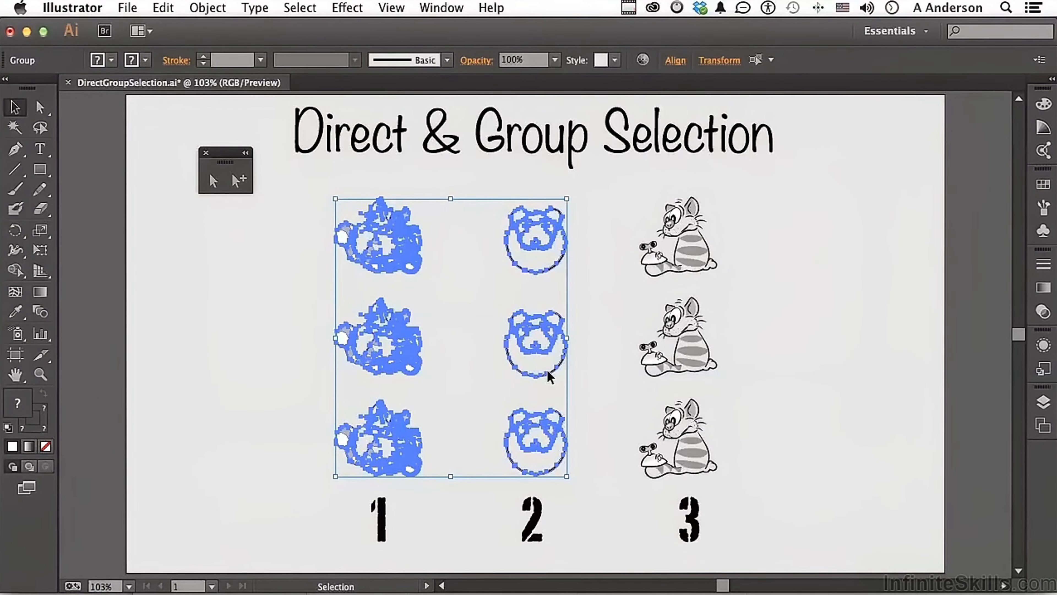
pyautogui.click(205, 8)
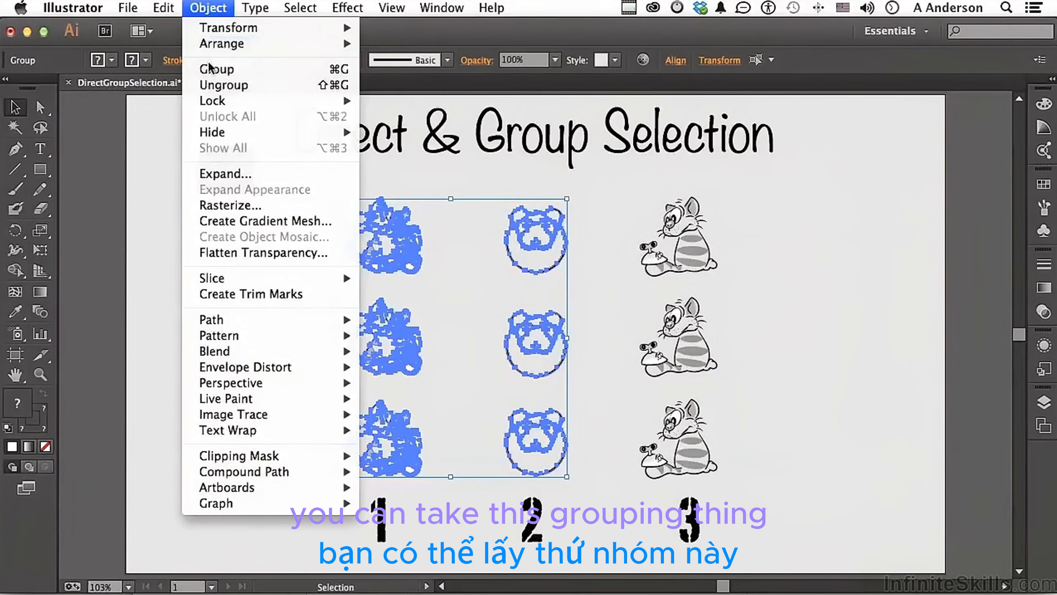
pyautogui.click(215, 69)
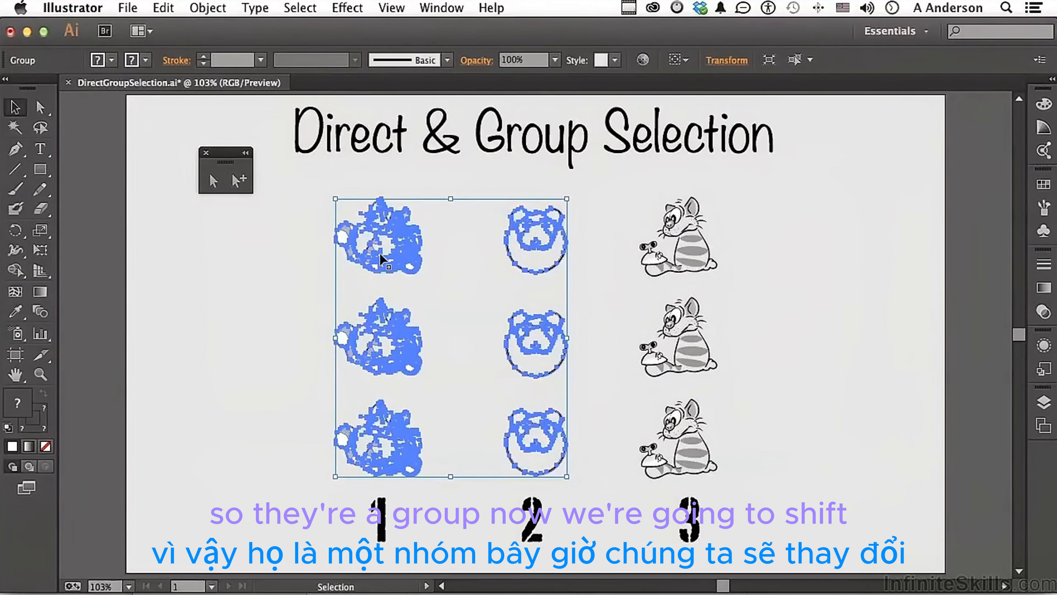
# - Add the column above number 3 to the selection, group it with the combined columns 1 and 2, and deselect everything
pyautogui.keyDown('shift'); pyautogui.click(694, 258); pyautogui.keyUp('shift')
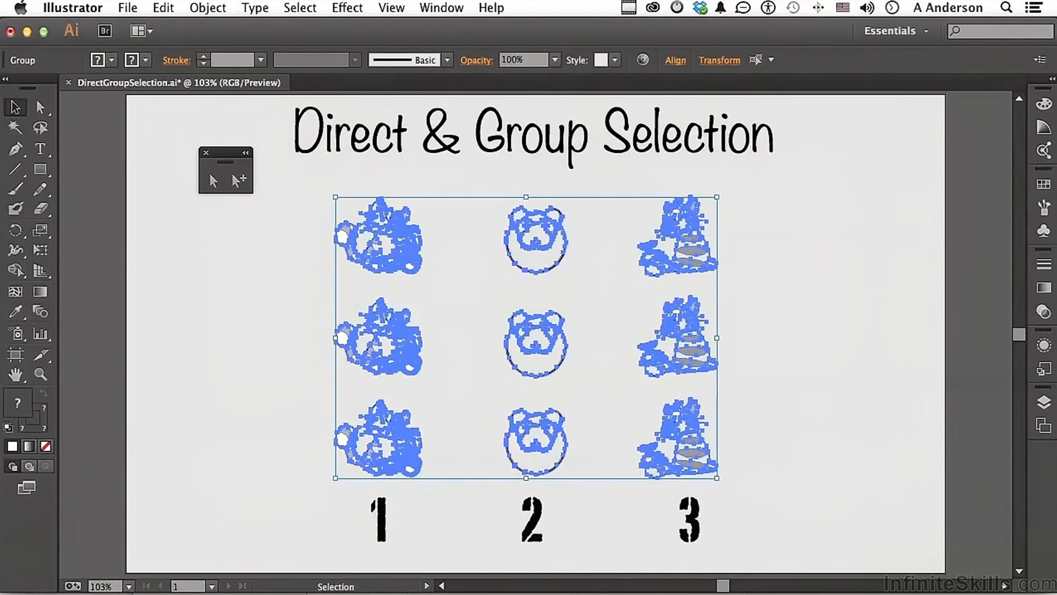
pyautogui.click(208, 7)
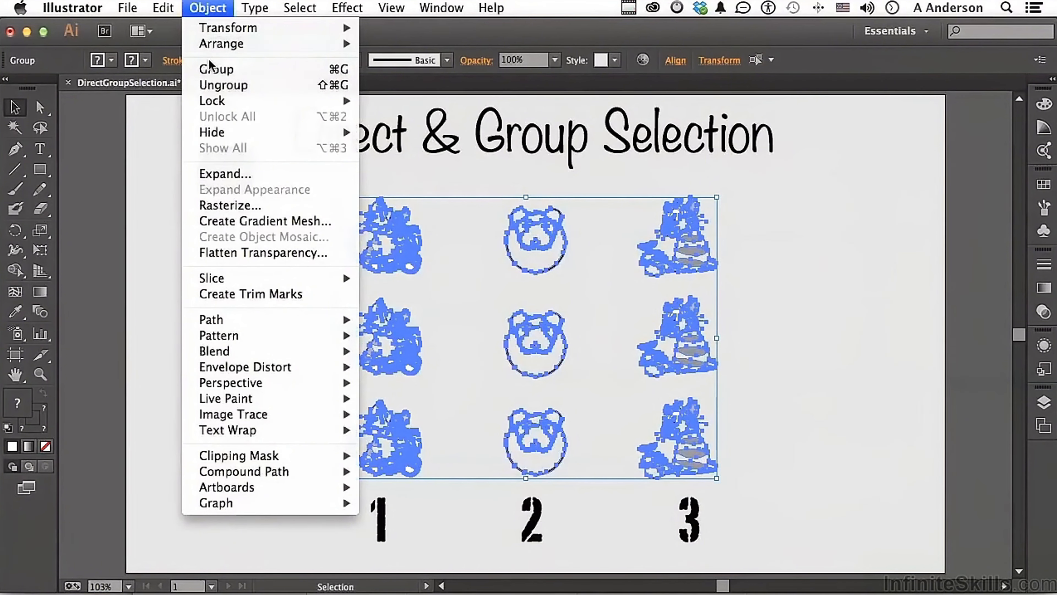
pyautogui.click(212, 69)
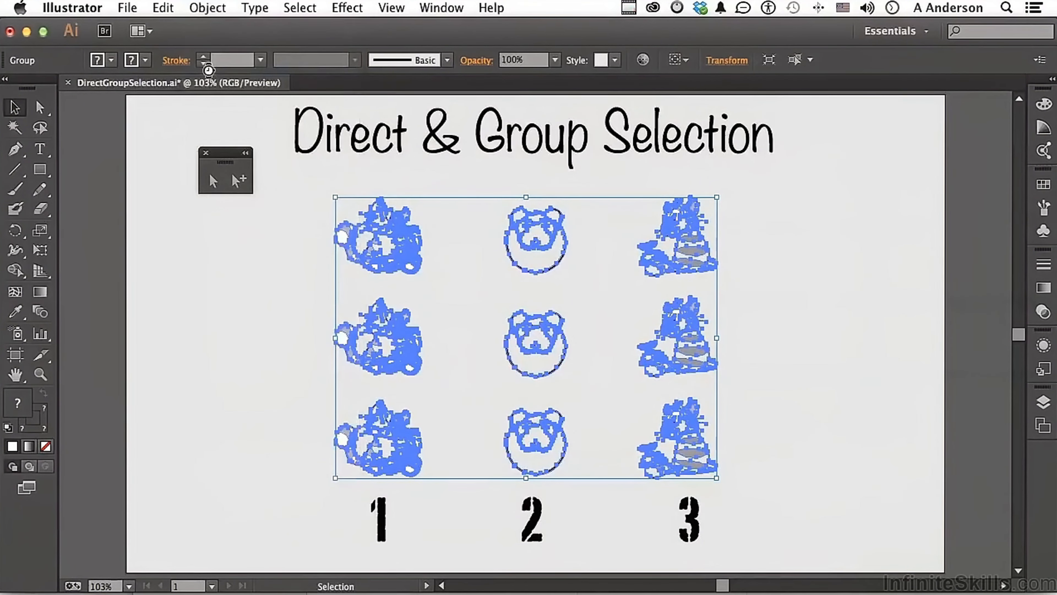
pyautogui.click(253, 393)
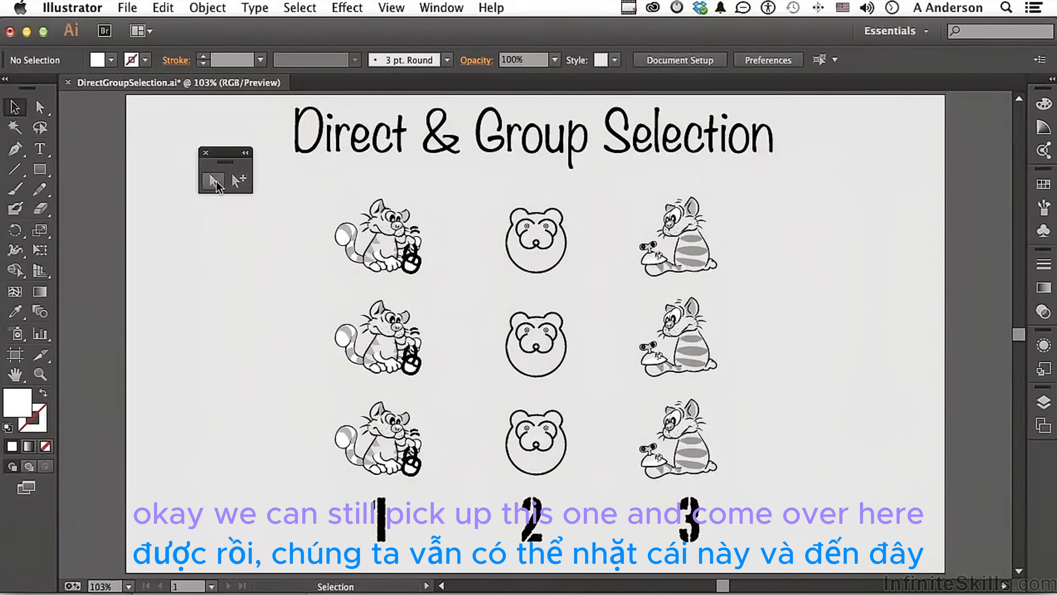
# - Pick the top cat's white tail shape above number 1 with the Direct Selection tool, and deselect it
pyautogui.click(214, 182)
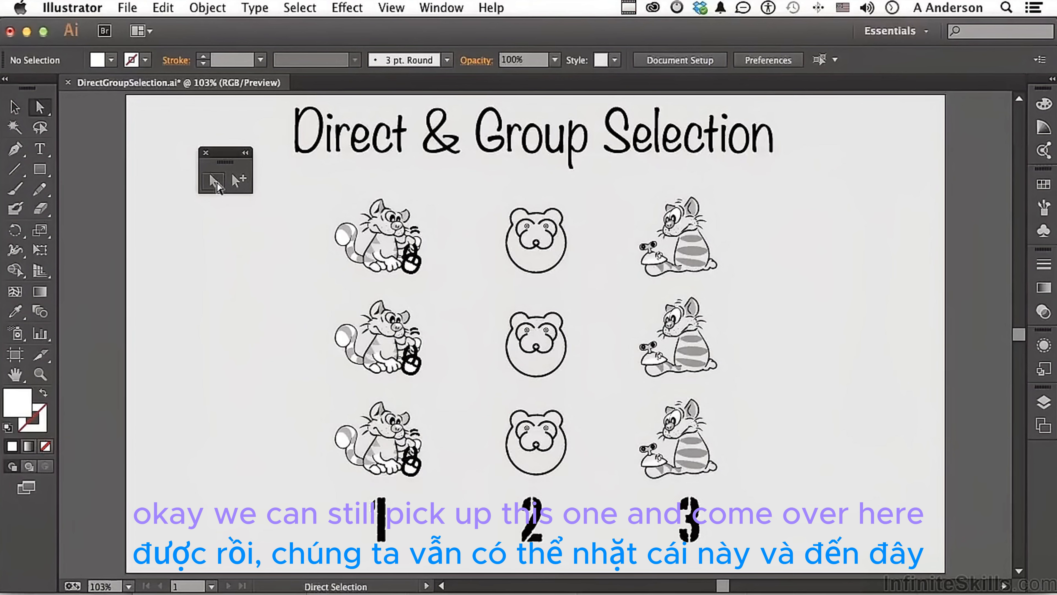
pyautogui.click(341, 244)
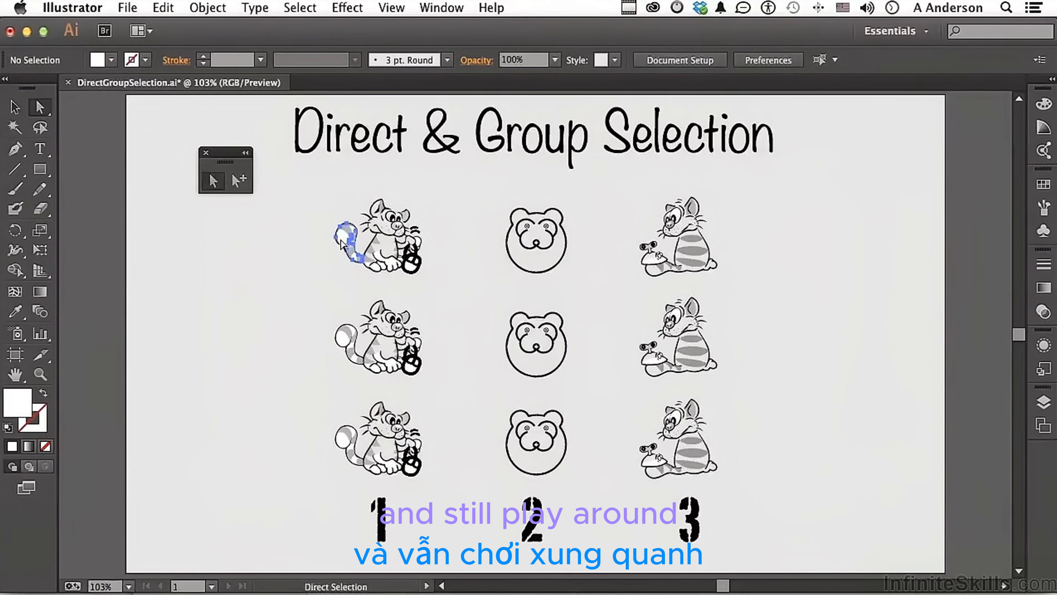
pyautogui.click(251, 299)
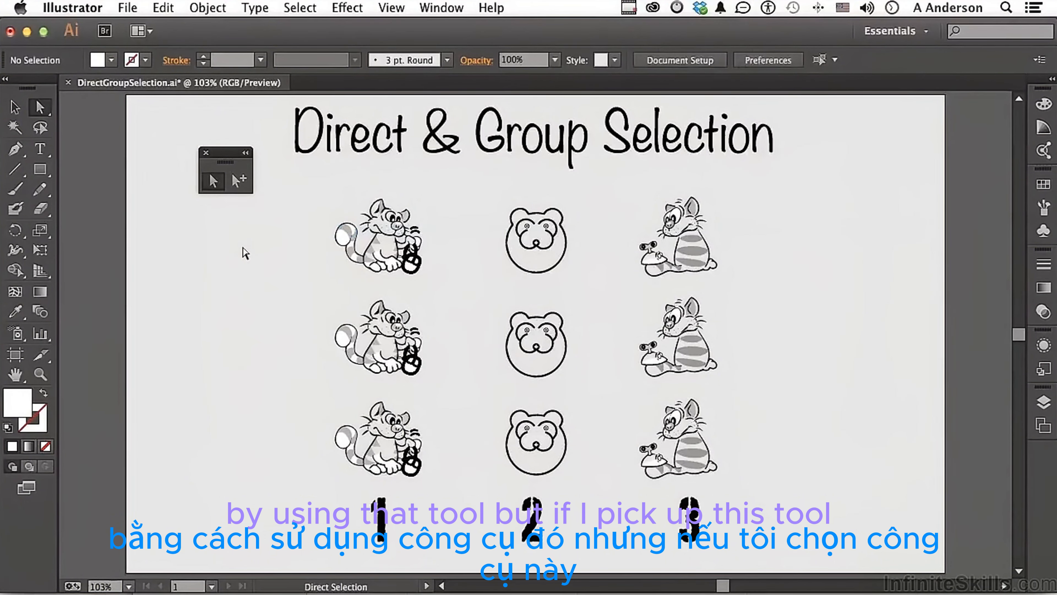
# - With the Group Selection tool, select the top cat's tail shape and extend the selection through each nested group up to all three columns
pyautogui.click(239, 179)
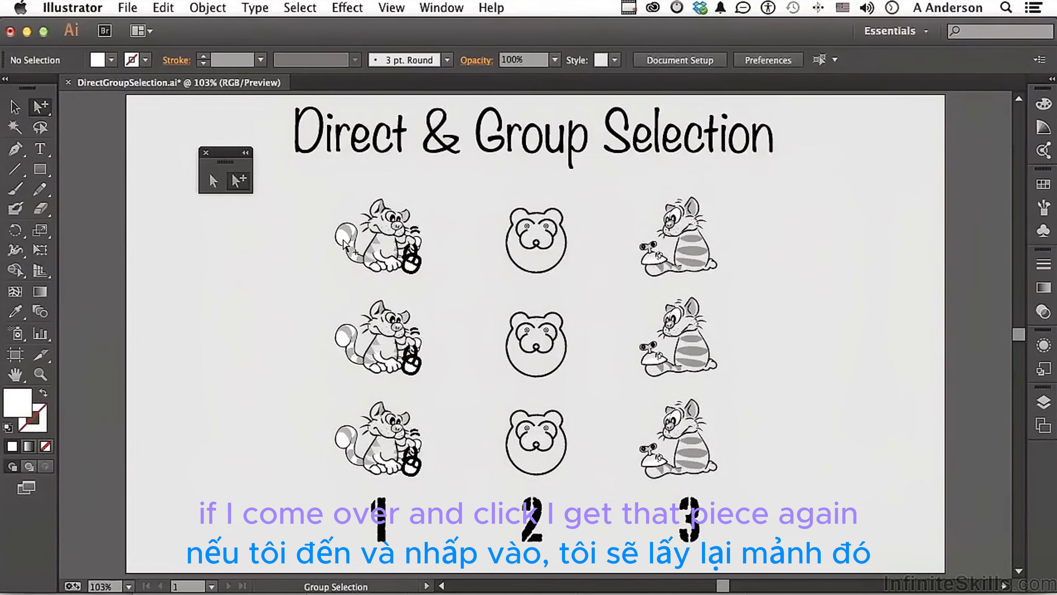
pyautogui.click(344, 240)
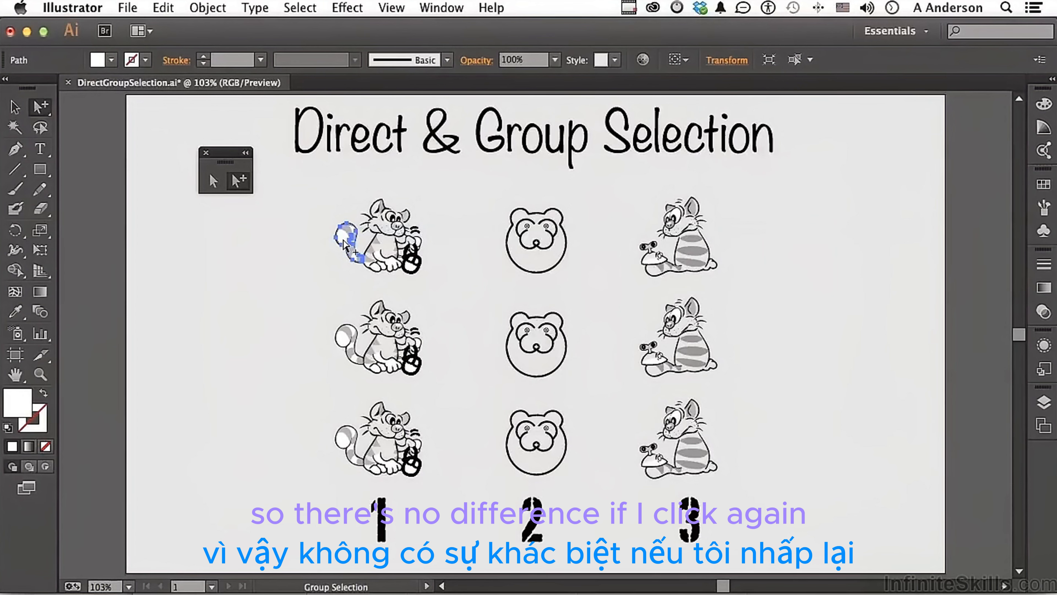
pyautogui.click(344, 241)
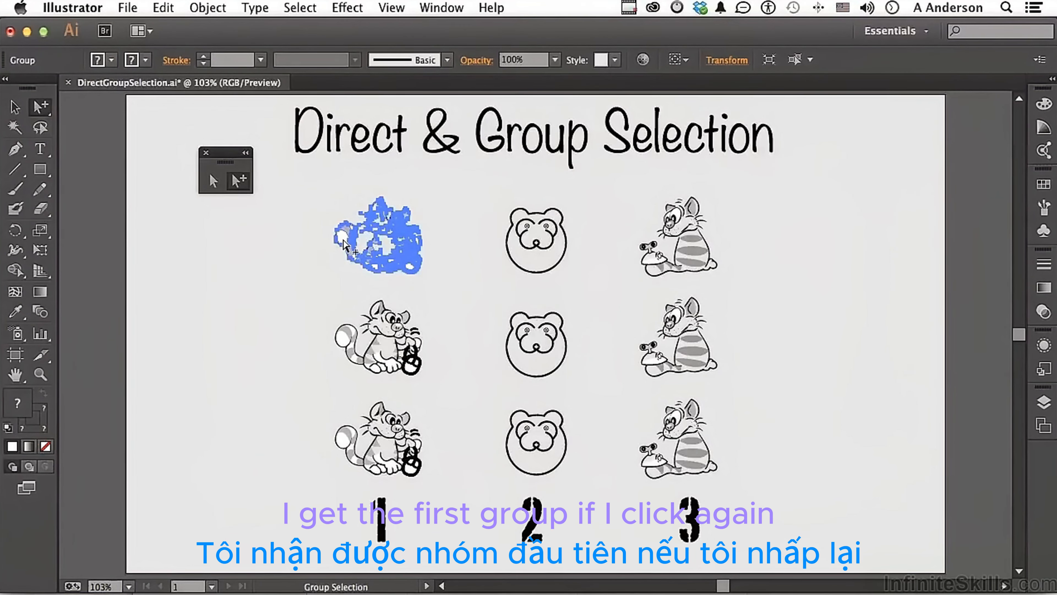
pyautogui.click(344, 245)
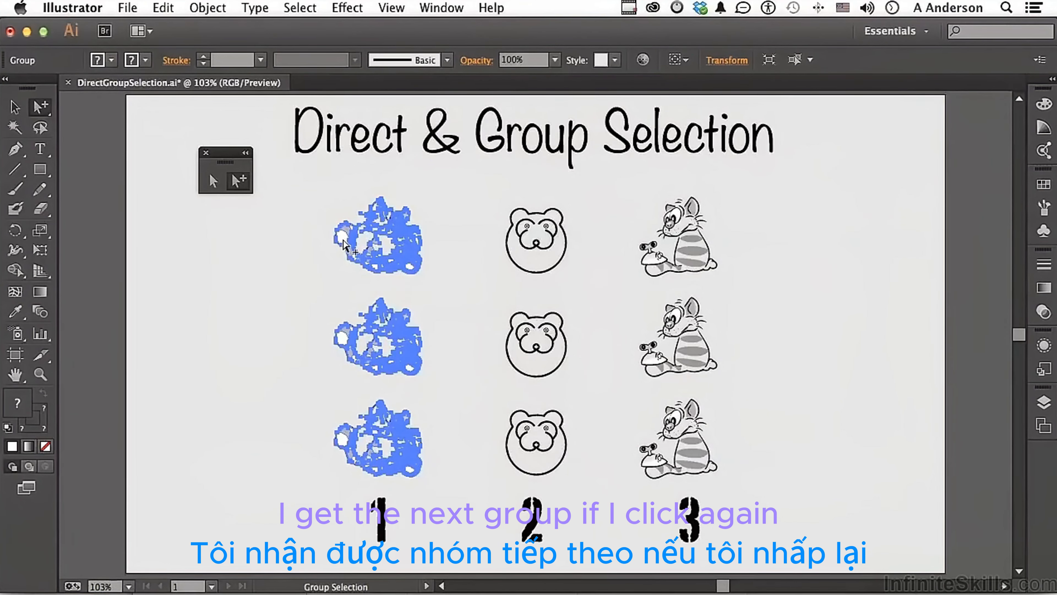
pyautogui.click(343, 245)
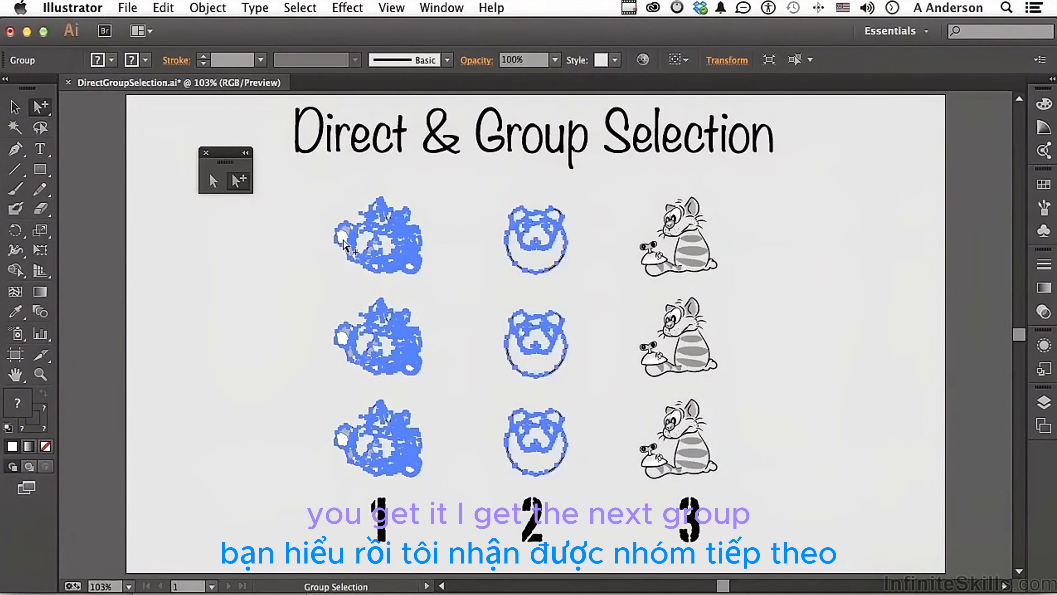
pyautogui.click(345, 245)
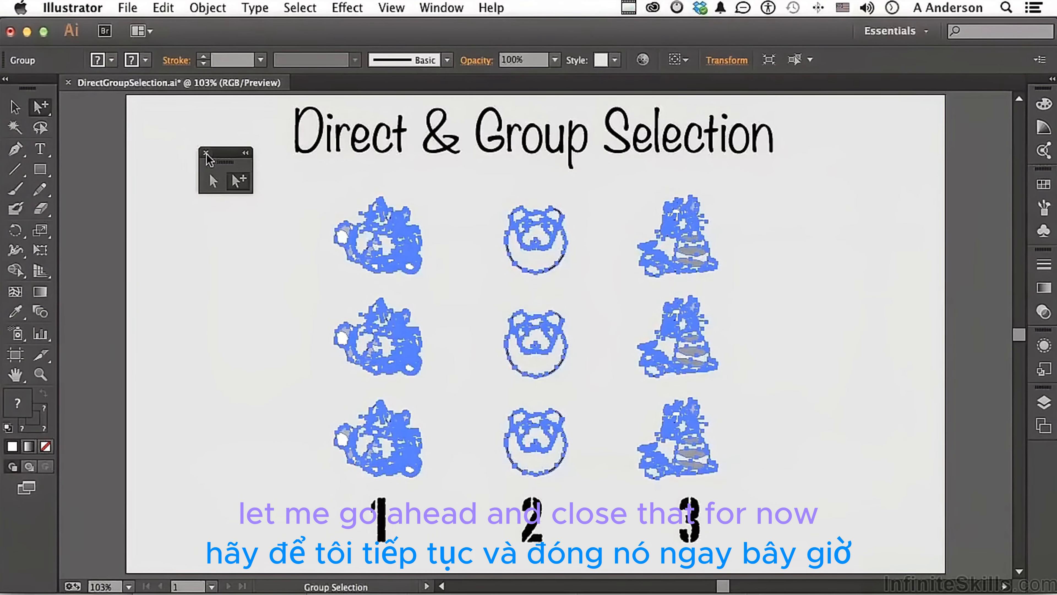
# - Close the floating palette of direct and group selection tools, and deselect all three columns
pyautogui.click(206, 152)
pyautogui.click(207, 160)
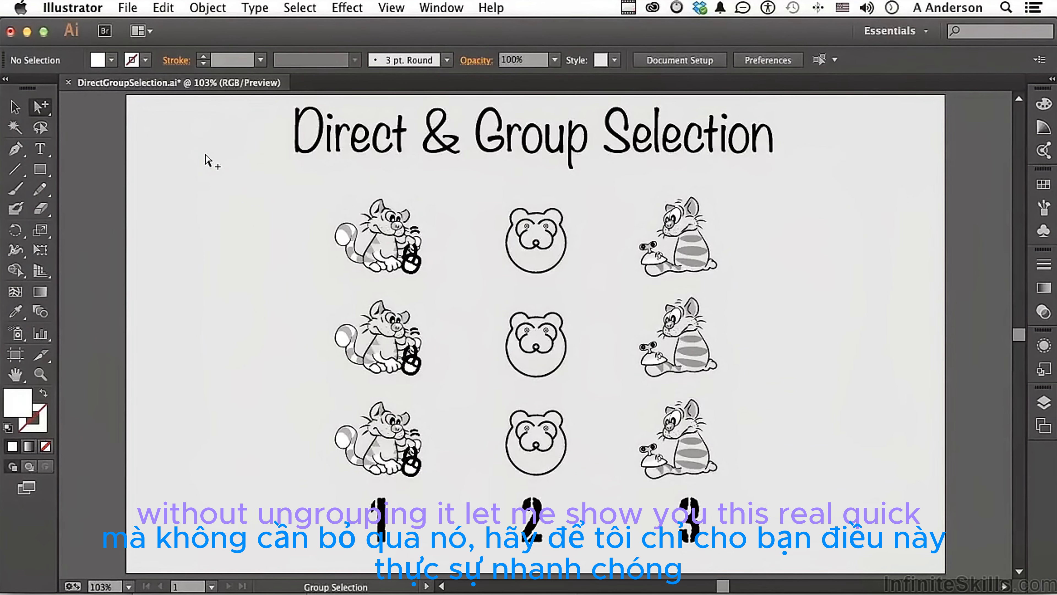
# - With the Selection tool, isolate the nested groups down to the top cat's tail path above number 1, then exit isolation mode and deselect
pyautogui.click(15, 109)
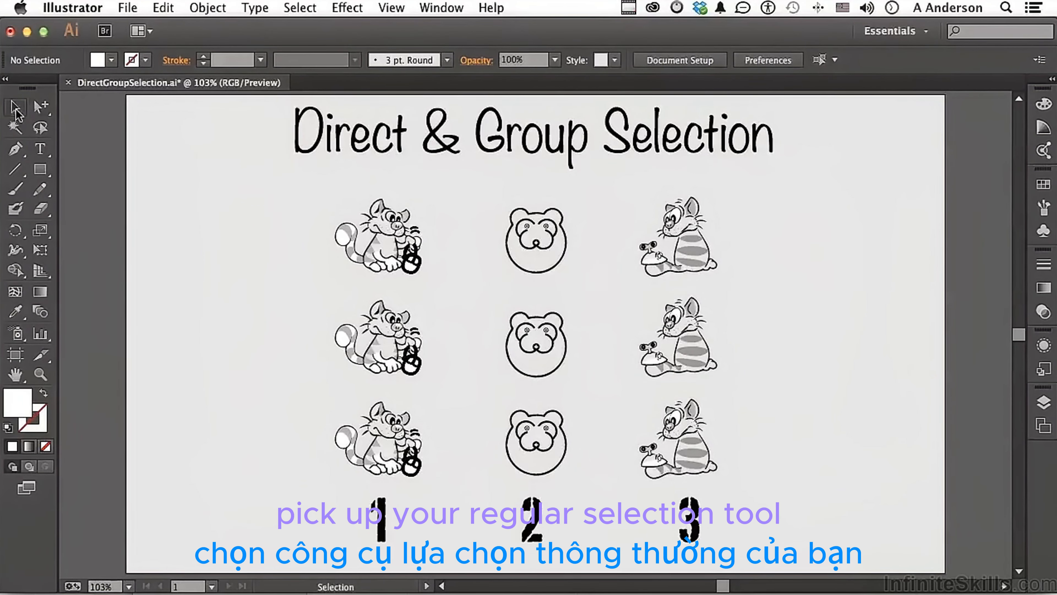
pyautogui.doubleClick(344, 238)
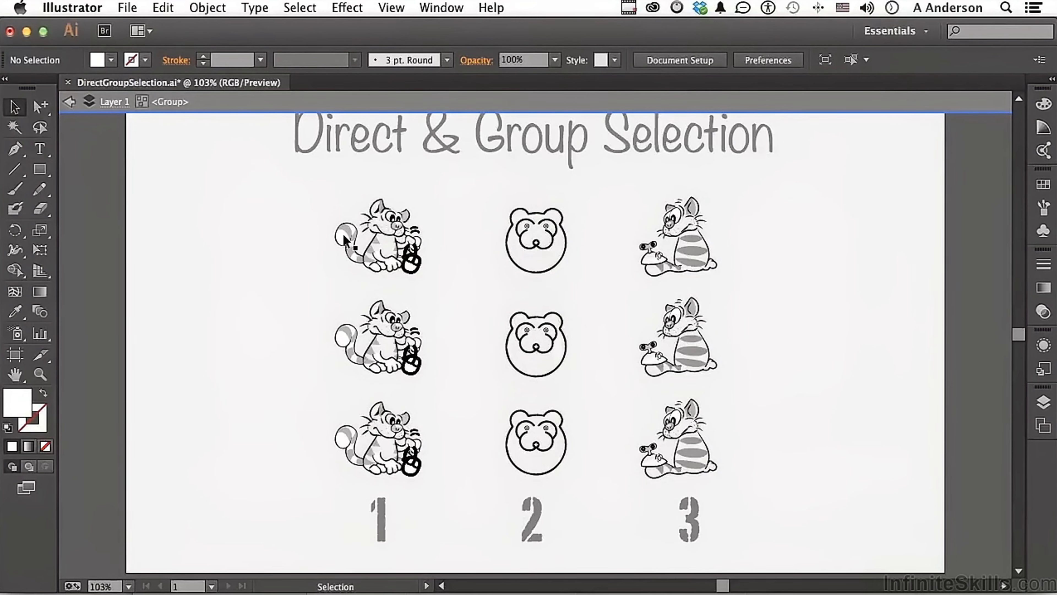
pyautogui.doubleClick(345, 240)
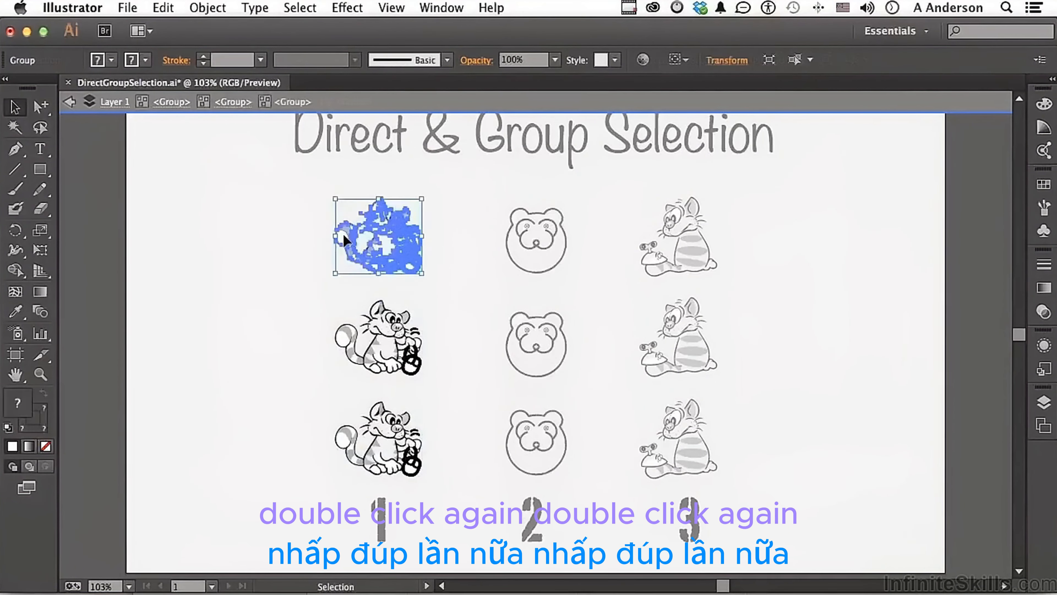
pyautogui.doubleClick(345, 235)
pyautogui.doubleClick(345, 238)
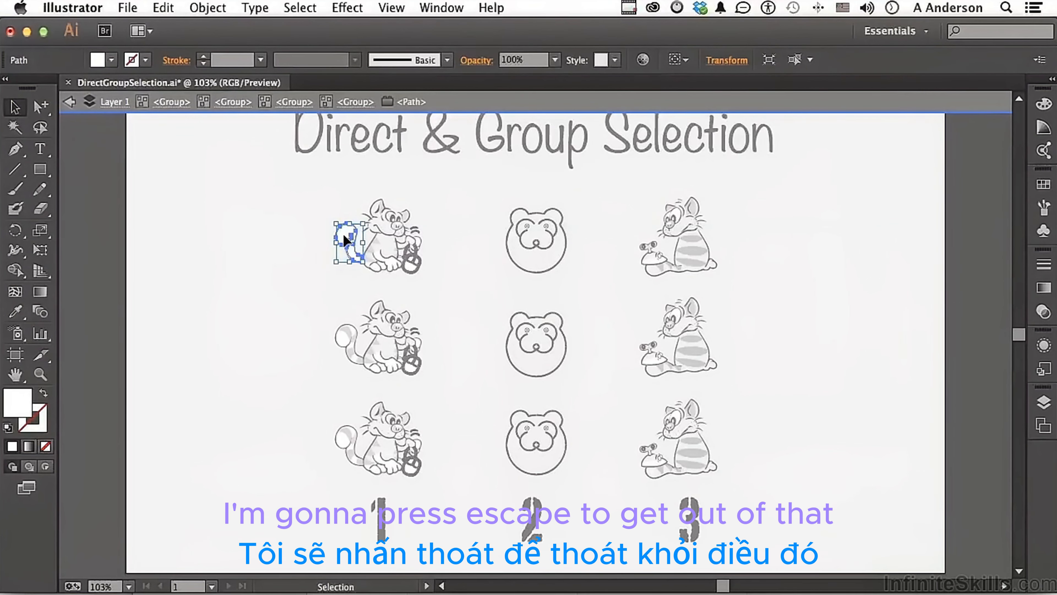
pyautogui.press('Escape')
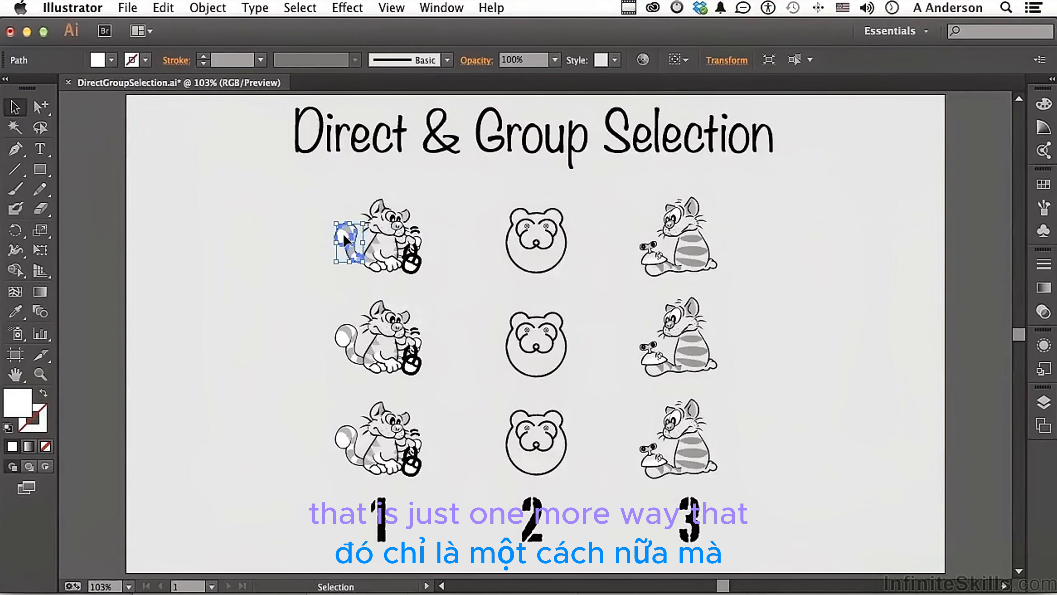
pyautogui.click(274, 228)
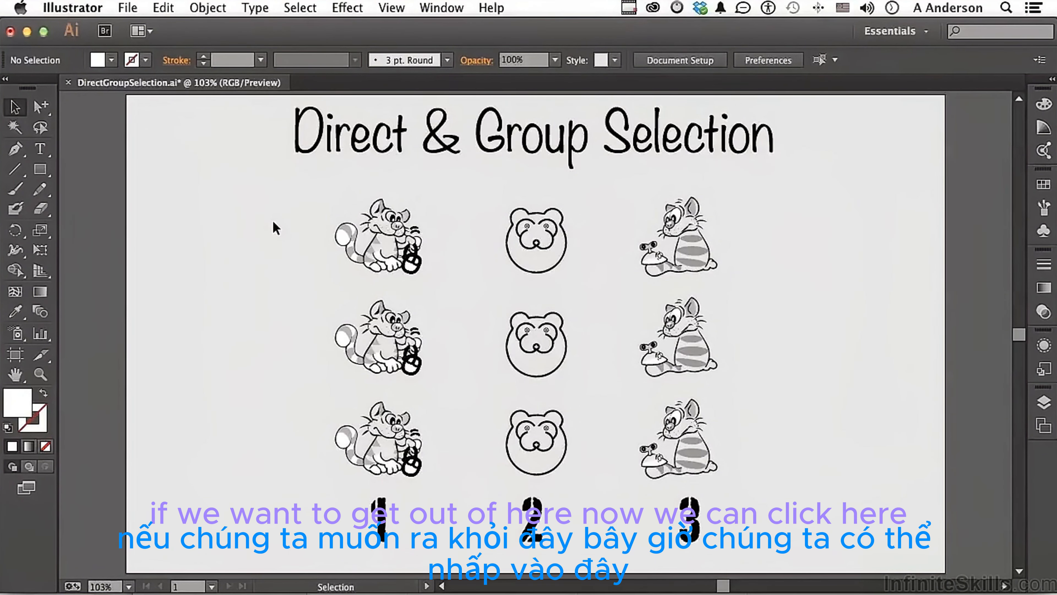
# - Ungroup the outermost group holding all three columns, and deselect everything
pyautogui.click(369, 245)
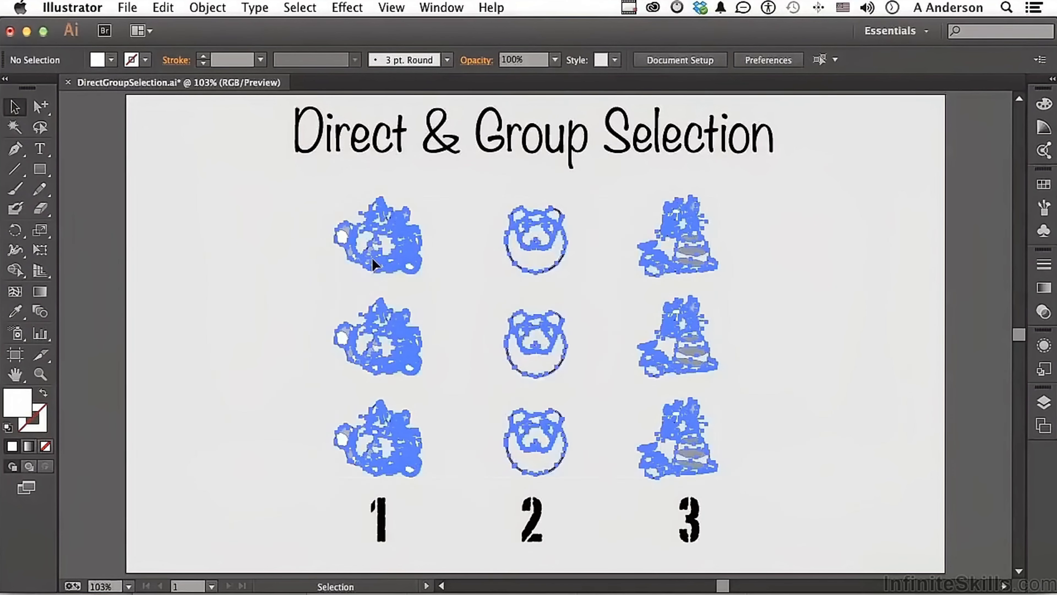
pyautogui.click(208, 7)
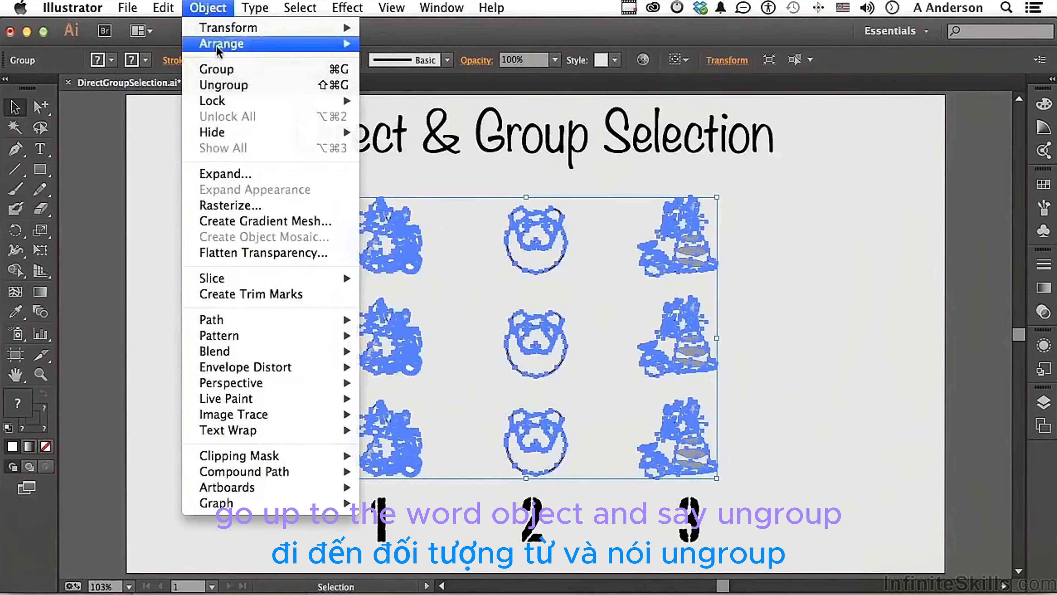
pyautogui.click(218, 87)
pyautogui.click(227, 243)
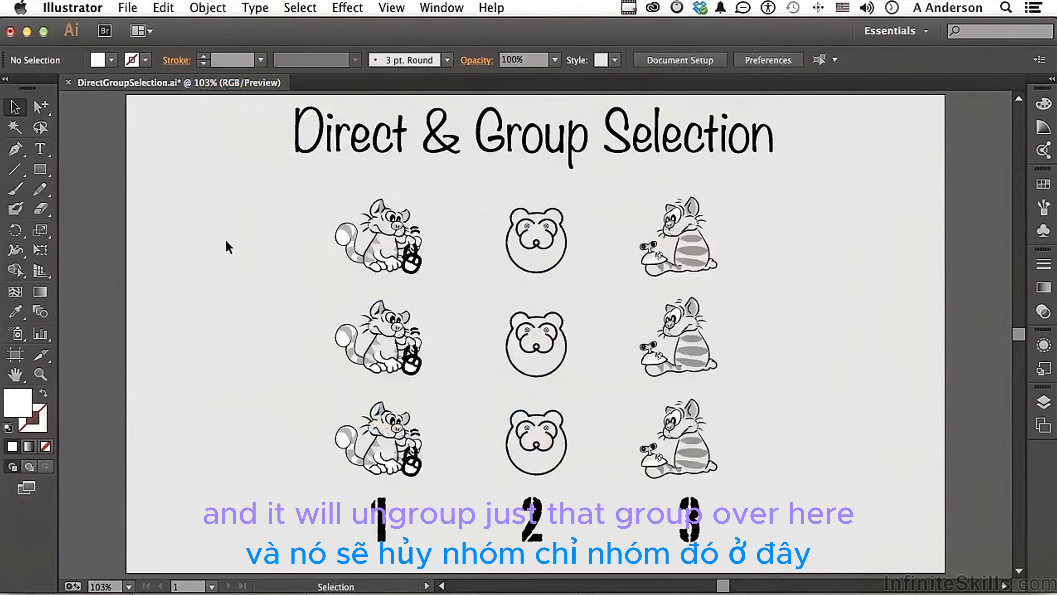
# - Ungroup the combined columns 1 and 2, clear the selection, and select the cat column above number 1
pyautogui.click(385, 264)
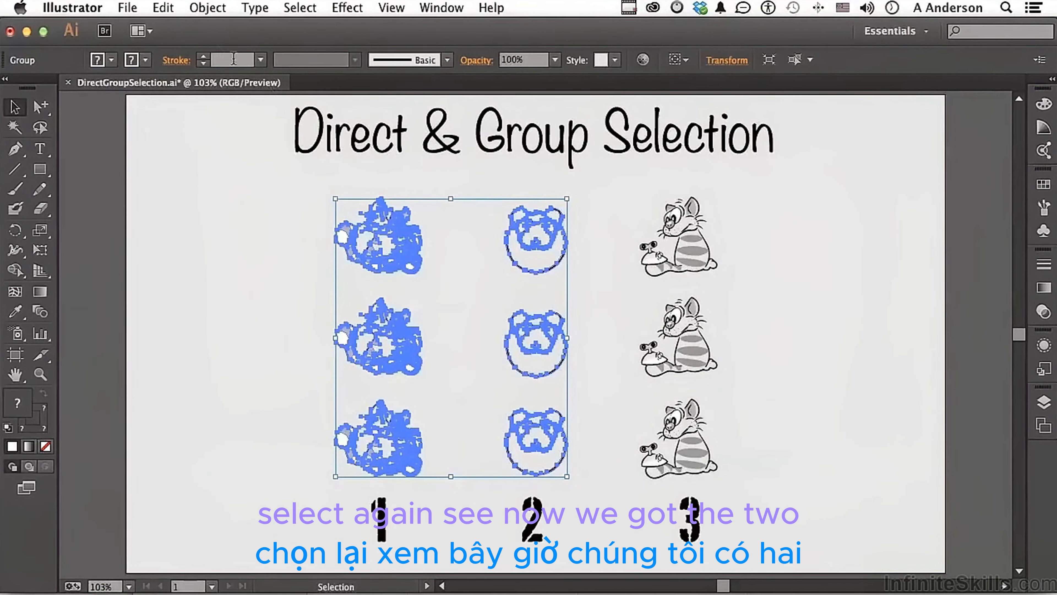
pyautogui.click(191, 8)
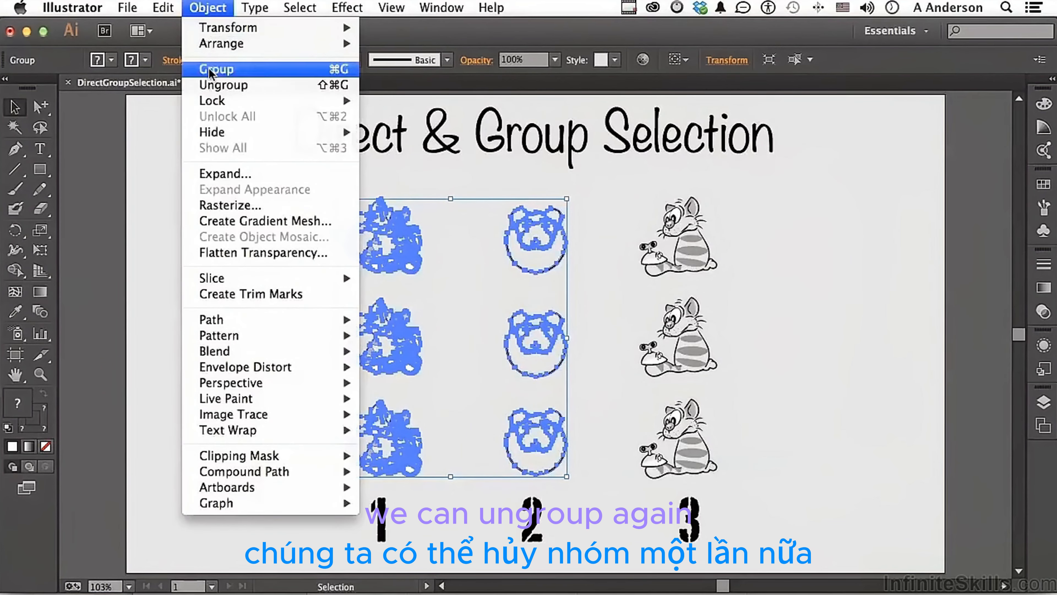
pyautogui.click(216, 85)
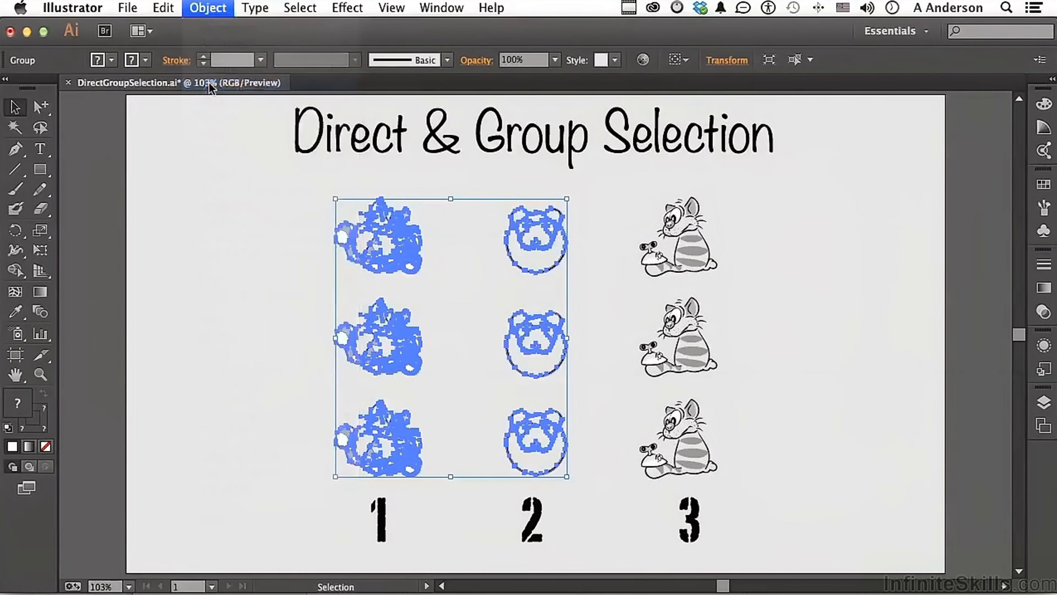
pyautogui.click(245, 225)
pyautogui.click(375, 238)
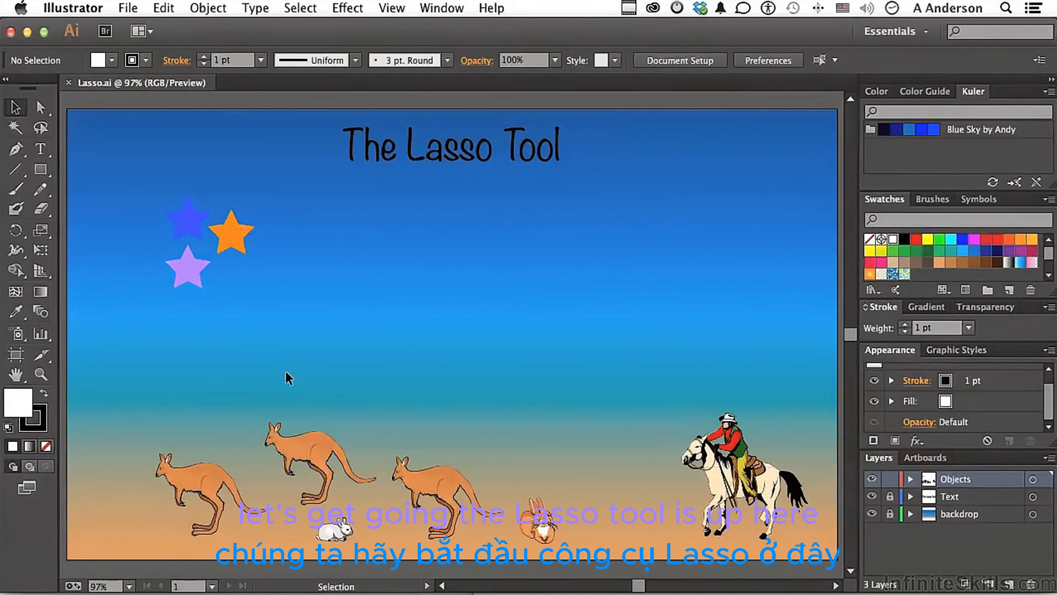
# - Try to select only the blue and orange stars with a rectangular Selection tool marquee, and clear the selection
pyautogui.click(40, 128)
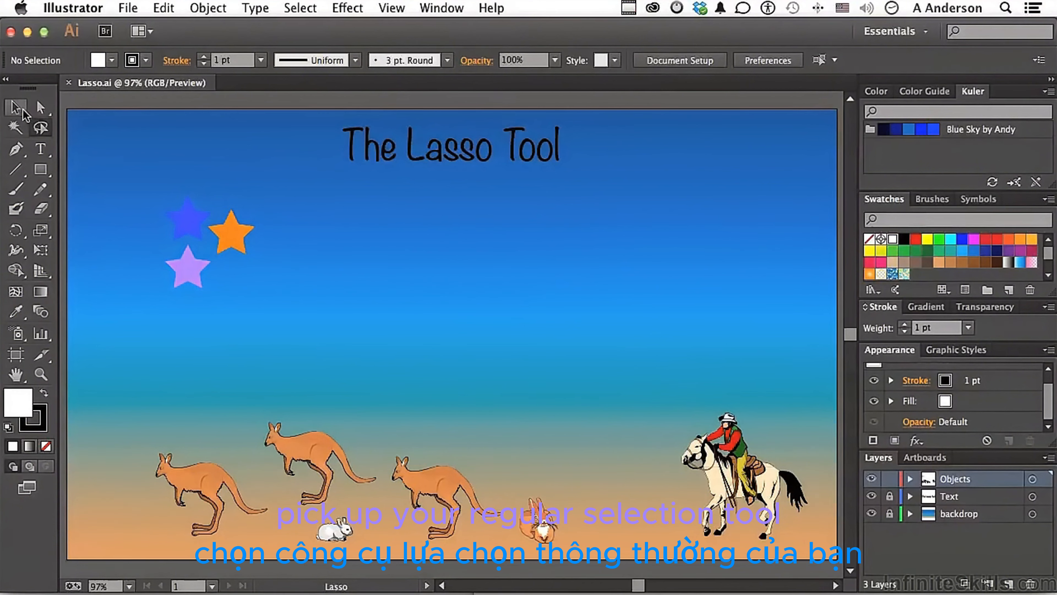
pyautogui.click(21, 110)
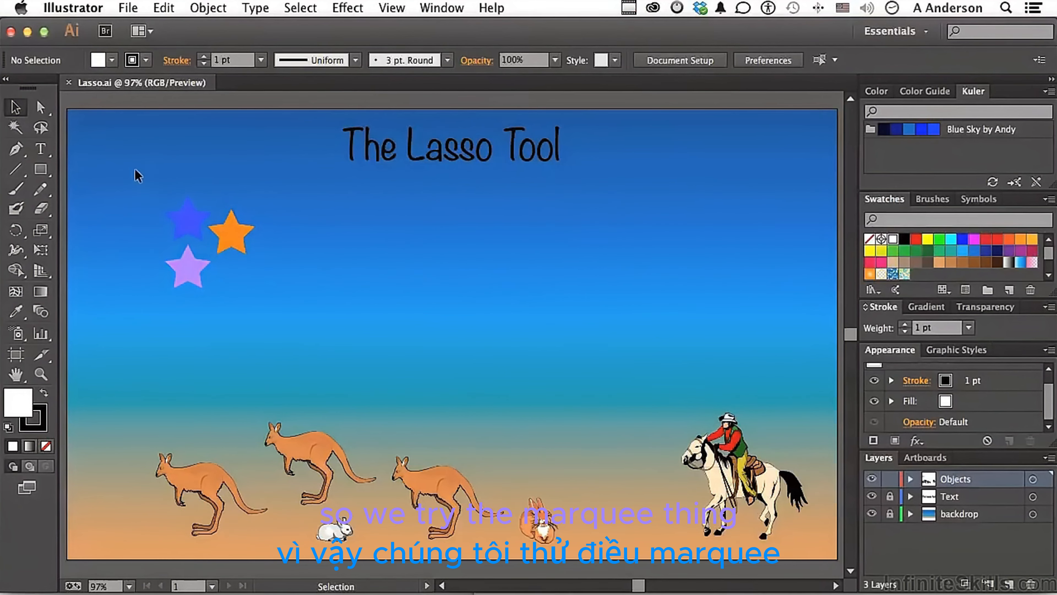
pyautogui.moveTo(135, 170); pyautogui.dragTo(269, 260)
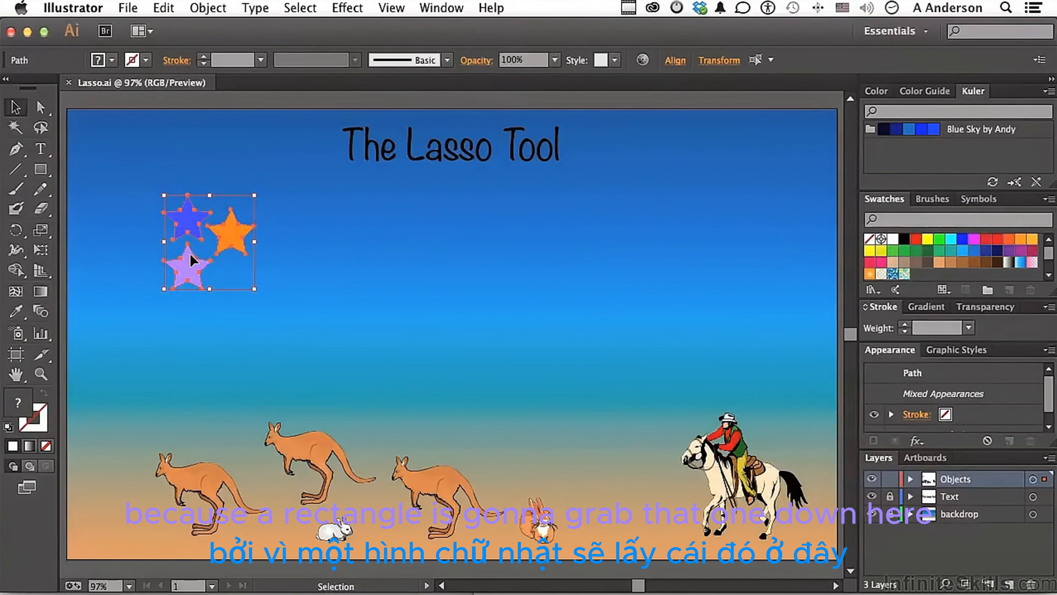
pyautogui.click(290, 279)
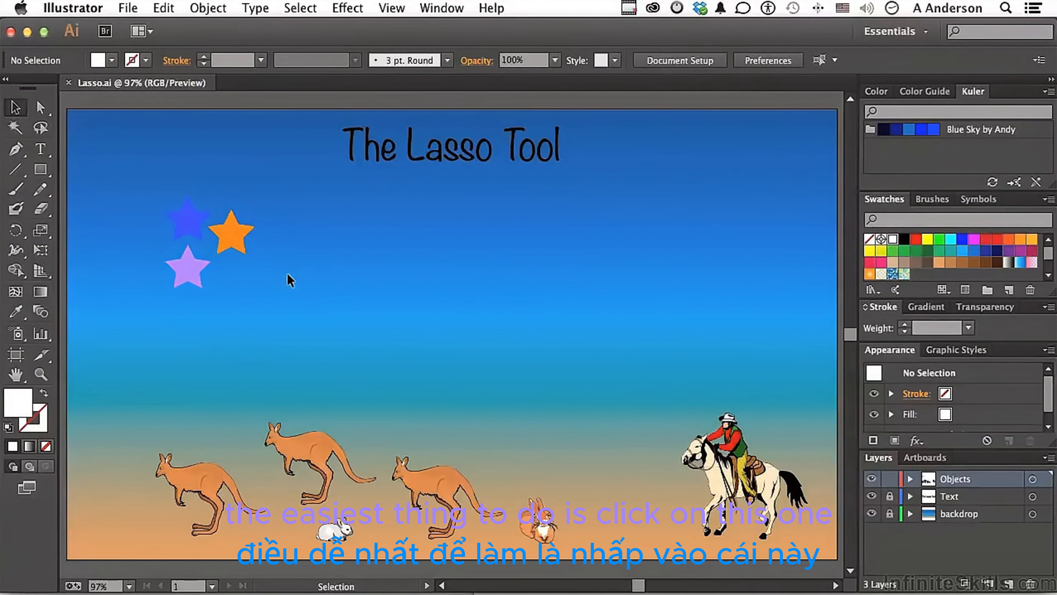
# - Select the orange star, add the blue star to the selection, and deselect both
pyautogui.click(236, 238)
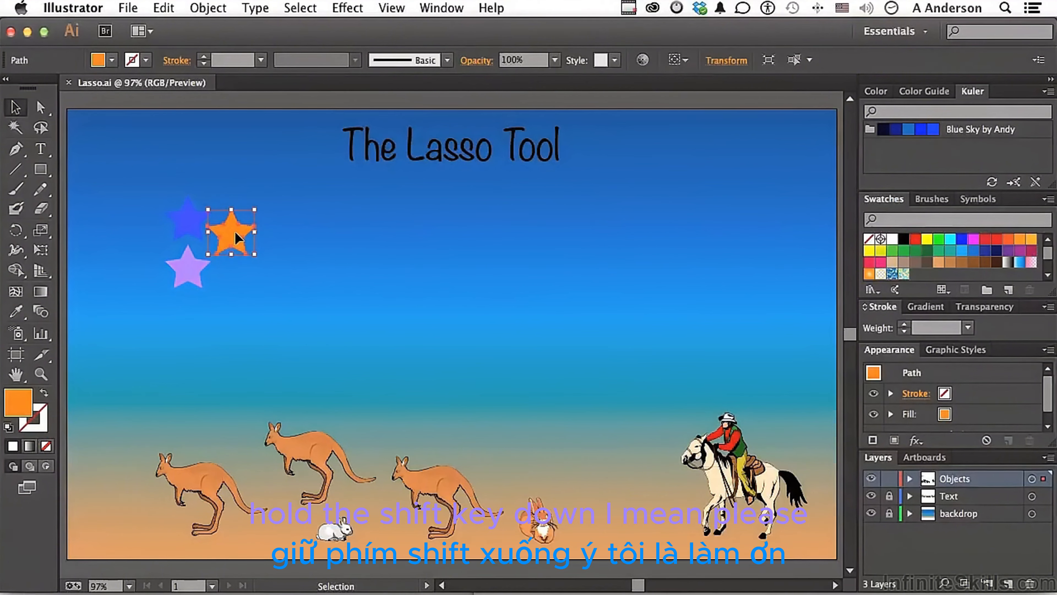
pyautogui.keyDown('shift'); pyautogui.click(190, 224); pyautogui.keyUp('shift')
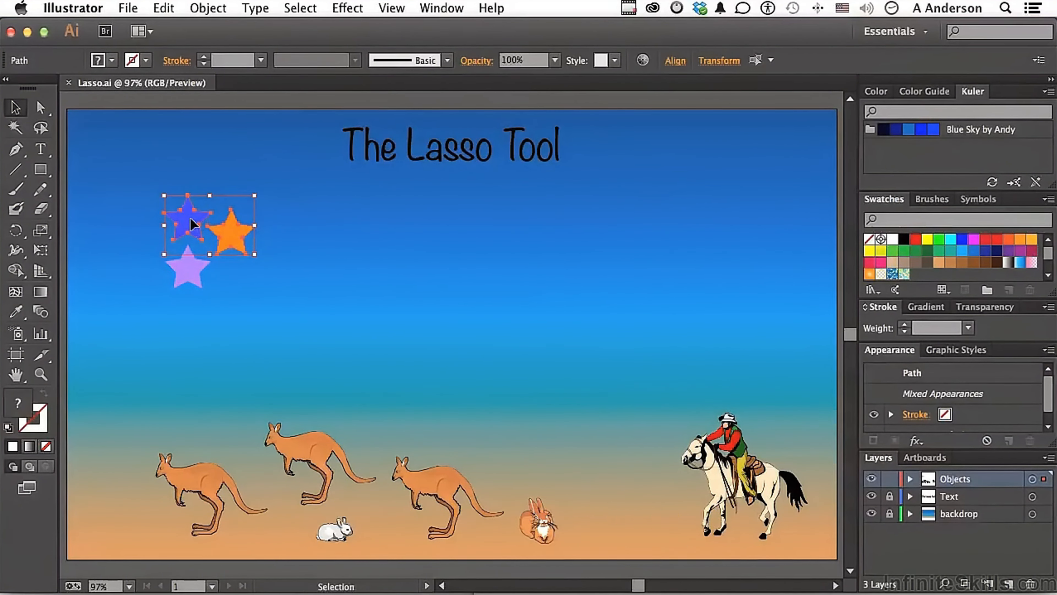
pyautogui.click(159, 172)
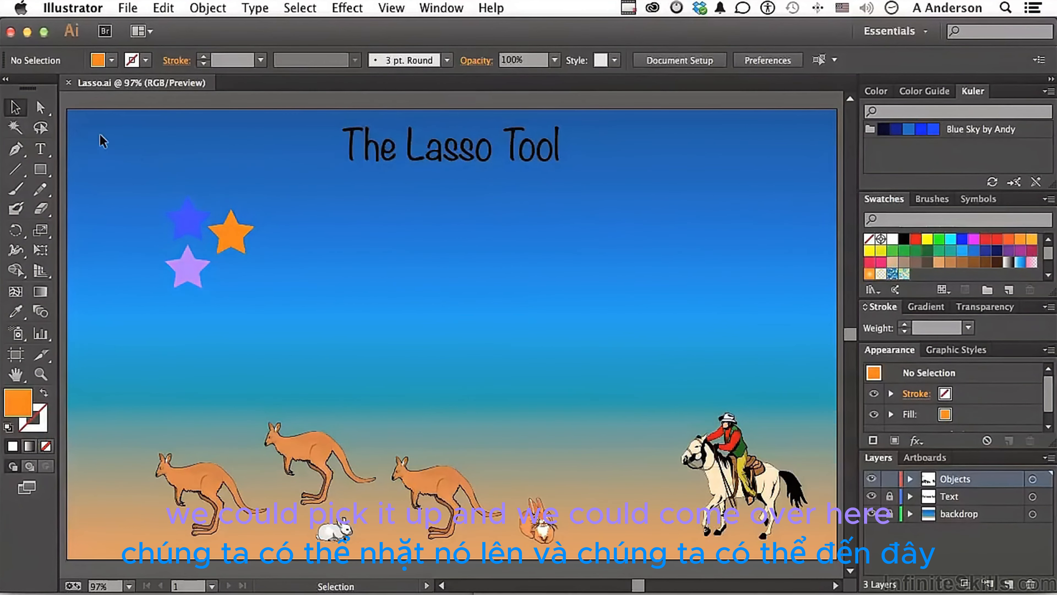
# - With the Lasso tool, select the orange star, lasso the two leftmost kangaroos and the white bunny instead, and deselect everything
pyautogui.click(41, 128)
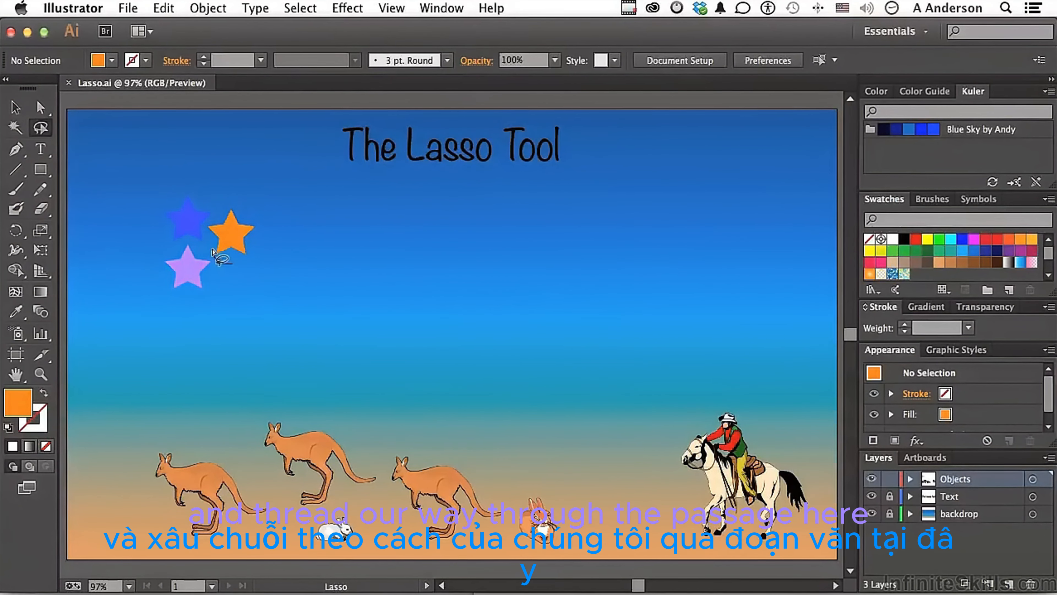
pyautogui.moveTo(213, 250)
pyautogui.mouseDown()
pyautogui.moveTo(206, 224)
pyautogui.moveTo(223, 206)
pyautogui.moveTo(260, 209)
pyautogui.moveTo(271, 252)
pyautogui.moveTo(235, 264)
pyautogui.mouseUp()
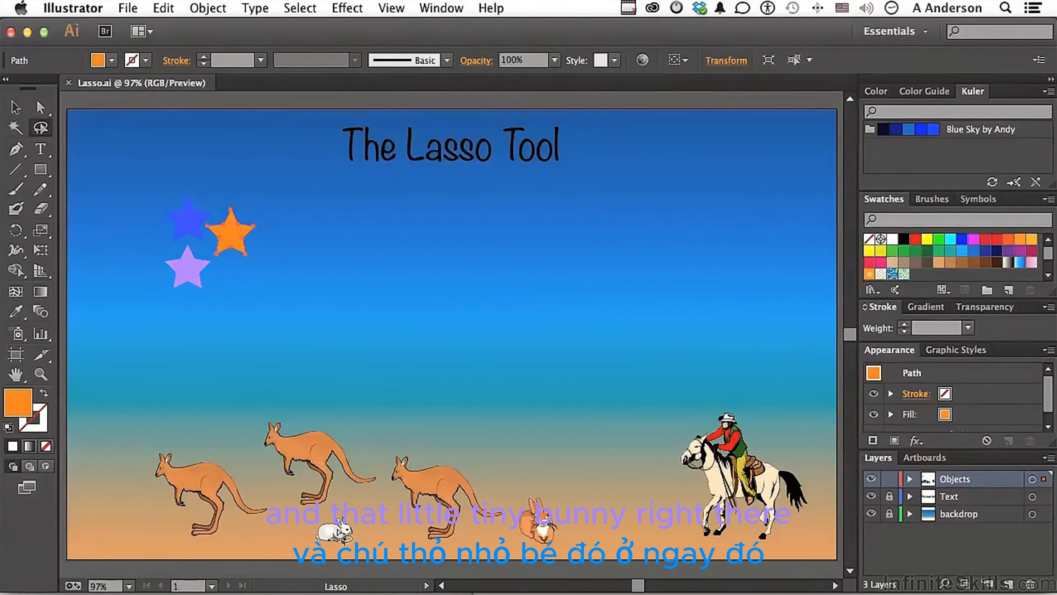
pyautogui.moveTo(269, 484)
pyautogui.mouseDown()
pyautogui.moveTo(276, 520)
pyautogui.moveTo(304, 544)
pyautogui.moveTo(350, 556)
pyautogui.moveTo(363, 544)
pyautogui.moveTo(385, 476)
pyautogui.moveTo(366, 414)
pyautogui.moveTo(311, 389)
pyautogui.moveTo(260, 402)
pyautogui.moveTo(251, 445)
pyautogui.moveTo(270, 486)
pyautogui.mouseUp()
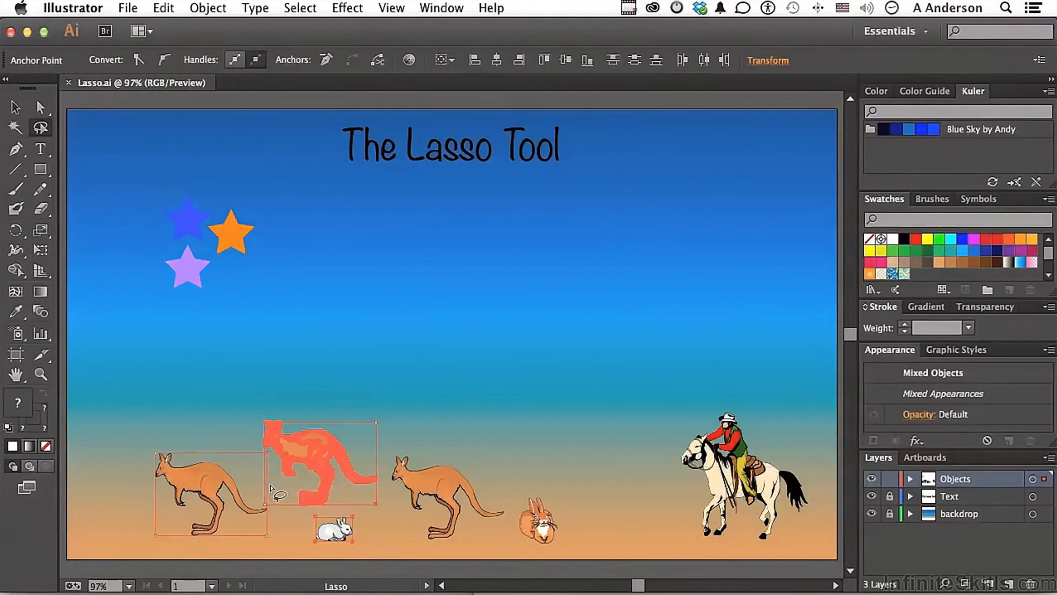
pyautogui.click(235, 414)
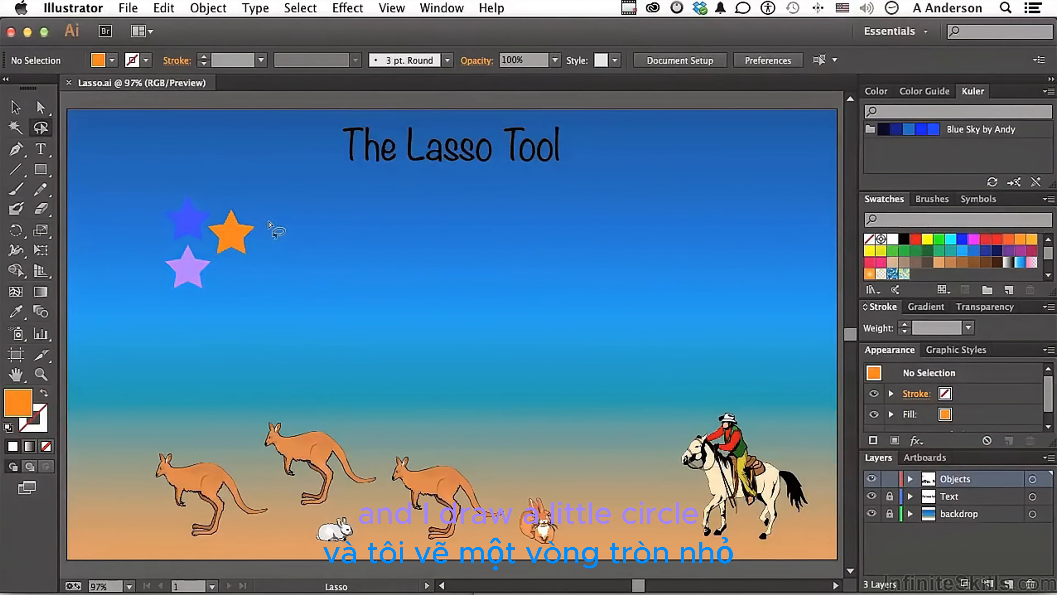
# - Lasso the anchor point at the orange star's right tip and nudge it 50 px to the right
pyautogui.moveTo(268, 222)
pyautogui.mouseDown()
pyautogui.moveTo(252, 219)
pyautogui.moveTo(249, 233)
pyautogui.moveTo(264, 238)
pyautogui.moveTo(273, 227)
pyautogui.mouseUp()
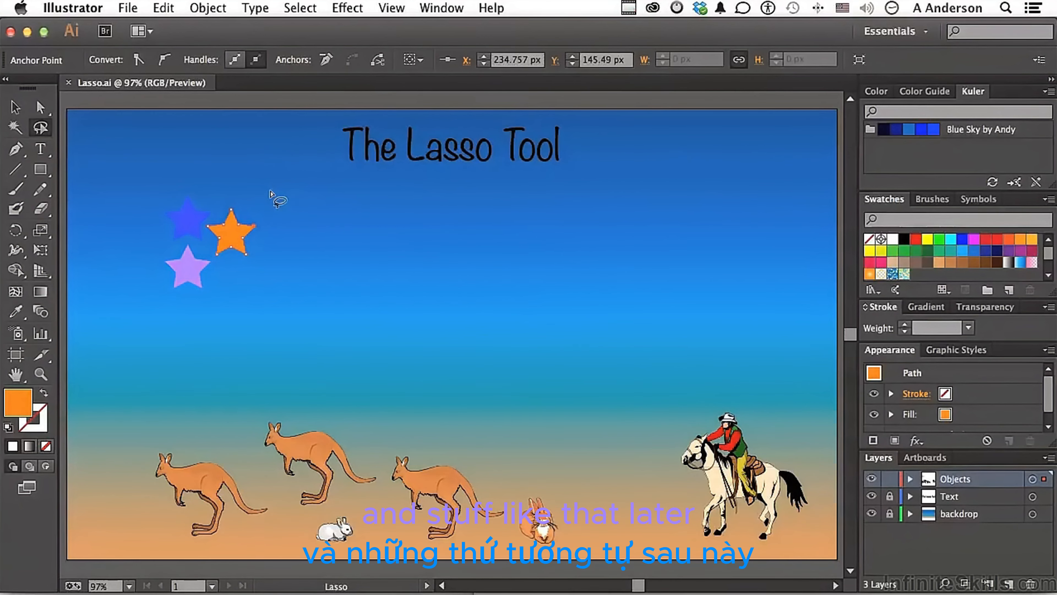
pyautogui.hotkey('shift', 'Right')
pyautogui.hotkey('shift', 'Right')
pyautogui.hotkey('shift', 'Right')
pyautogui.hotkey('shift', 'Right')
pyautogui.hotkey('shift', 'Right')
pyautogui.hotkey('shift', 'Right')
pyautogui.hotkey('shift', 'Right')
pyautogui.hotkey('shift', 'Right')
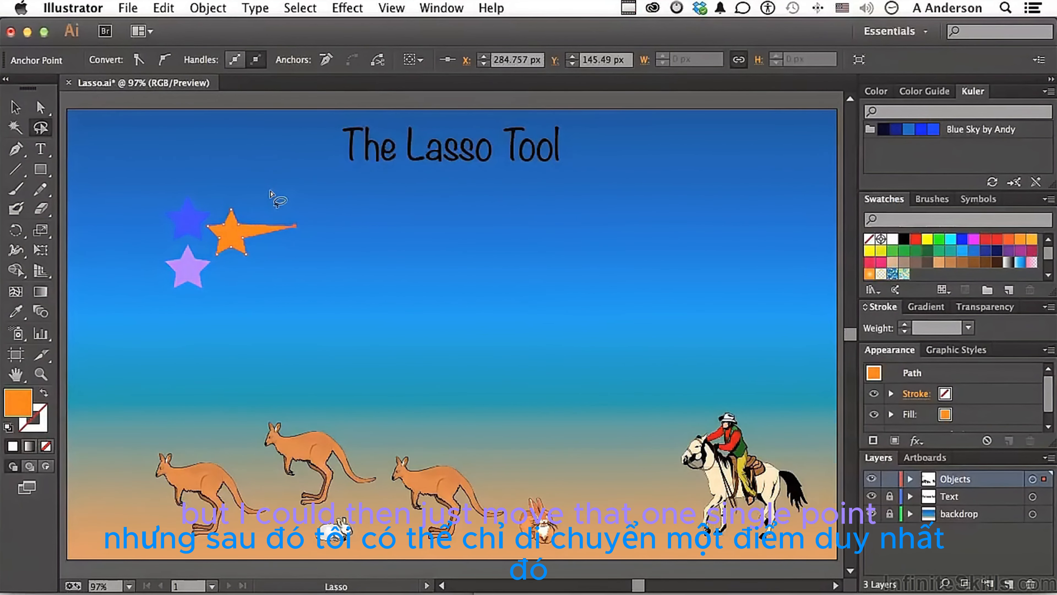
# - Nudge the orange star's right tip back left to X 234.757 px
pyautogui.hotkey('shift', 'Left')
pyautogui.hotkey('shift', 'Left')
pyautogui.hotkey('shift', 'Left')
pyautogui.hotkey('shift', 'Left')
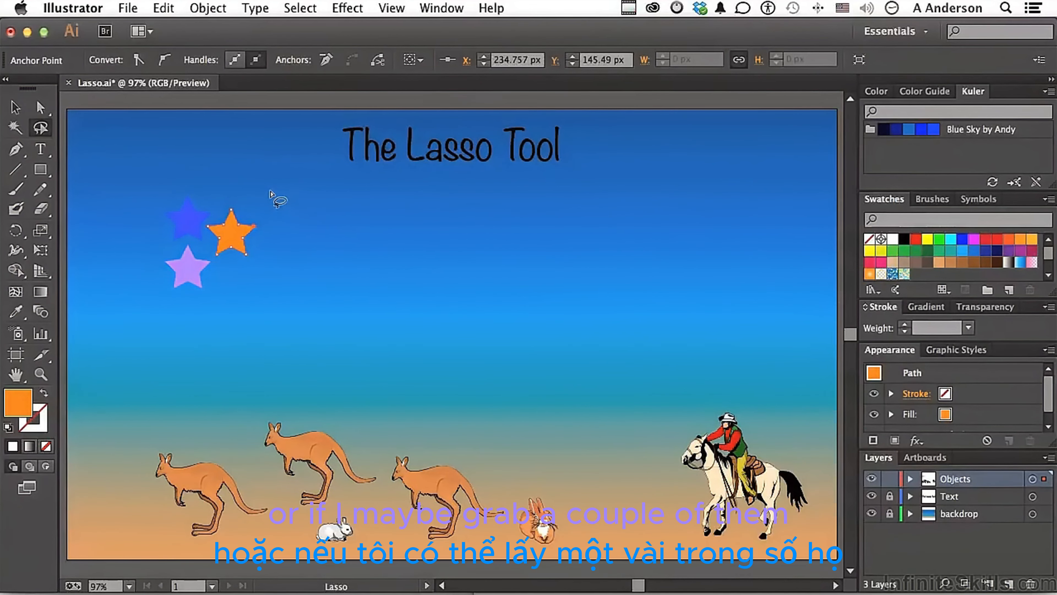
# - Add the orange star's lower-right tip to the lasso selection and nudge both tips right to stretch the star into a long shape
pyautogui.moveTo(270, 193)
pyautogui.mouseDown()
pyautogui.moveTo(243, 219)
pyautogui.moveTo(239, 270)
pyautogui.moveTo(277, 257)
pyautogui.moveTo(293, 211)
pyautogui.moveTo(289, 176)
pyautogui.mouseUp()
pyautogui.hotkey('shift', 'Right')
pyautogui.hotkey('shift', 'Right')
pyautogui.hotkey('shift', 'Right')
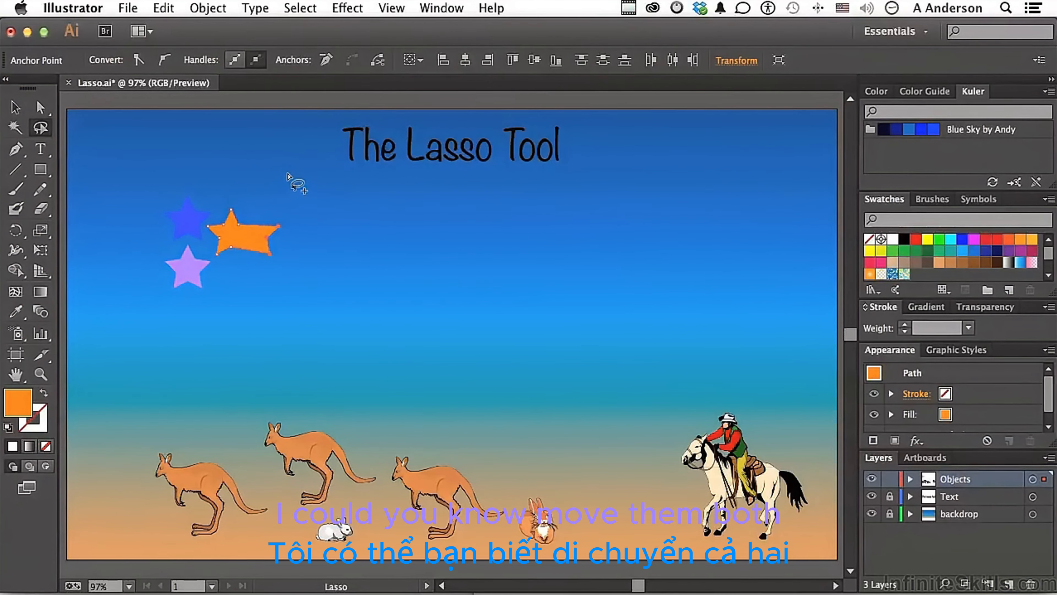
pyautogui.hotkey('shift', 'Right')
pyautogui.hotkey('shift', 'Right')
pyautogui.hotkey('shift', 'Right')
pyautogui.hotkey('shift', 'Right')
pyautogui.hotkey('shift', 'Right')
pyautogui.hotkey('shift', 'Right')
pyautogui.hotkey('shift', 'Right')
pyautogui.hotkey('shift', 'Right')
pyautogui.hotkey('shift', 'Right')
pyautogui.hotkey('shift', 'Right')
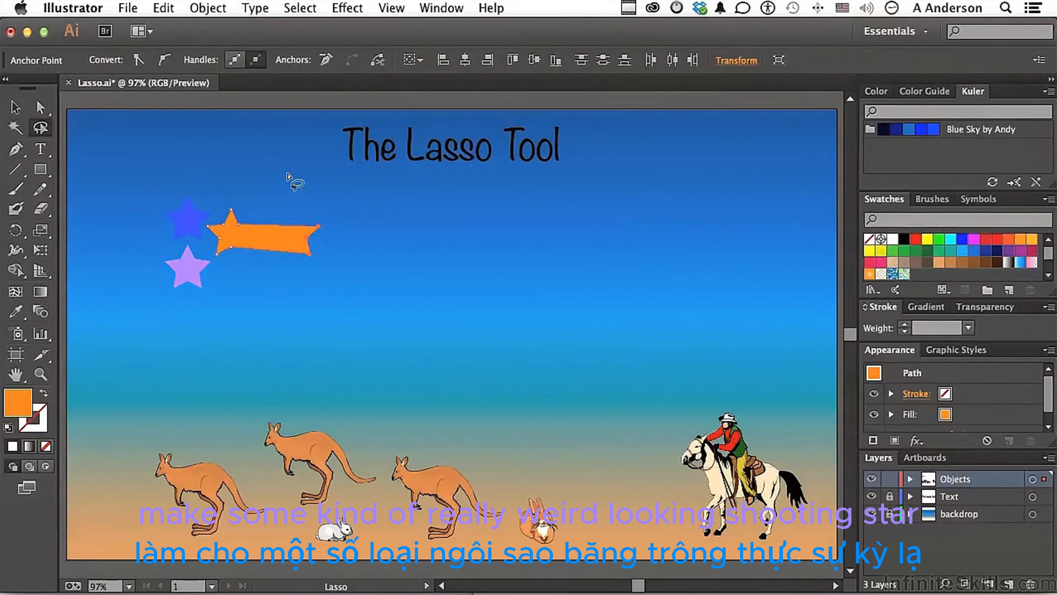
# - Nudge the orange star's two selected tips back left and fine-tune them to the right to restore its regular shape
pyautogui.hotkey('shift', 'Left')
pyautogui.hotkey('shift', 'Left')
pyautogui.hotkey('shift', 'Left')
pyautogui.hotkey('shift', 'Left')
pyautogui.hotkey('shift', 'Left')
pyautogui.hotkey('shift', 'Left')
pyautogui.hotkey('shift', 'Left')
pyautogui.hotkey('shift', 'Left')
pyautogui.hotkey('shift', 'Left')
pyautogui.hotkey('shift', 'Left')
pyautogui.hotkey('shift', 'Left')
pyautogui.hotkey('shift', 'Left')
pyautogui.hotkey('shift', 'Left')
pyautogui.hotkey('shift', 'Left')
pyautogui.hotkey('shift', 'Left')
pyautogui.hotkey('shift', 'Left')
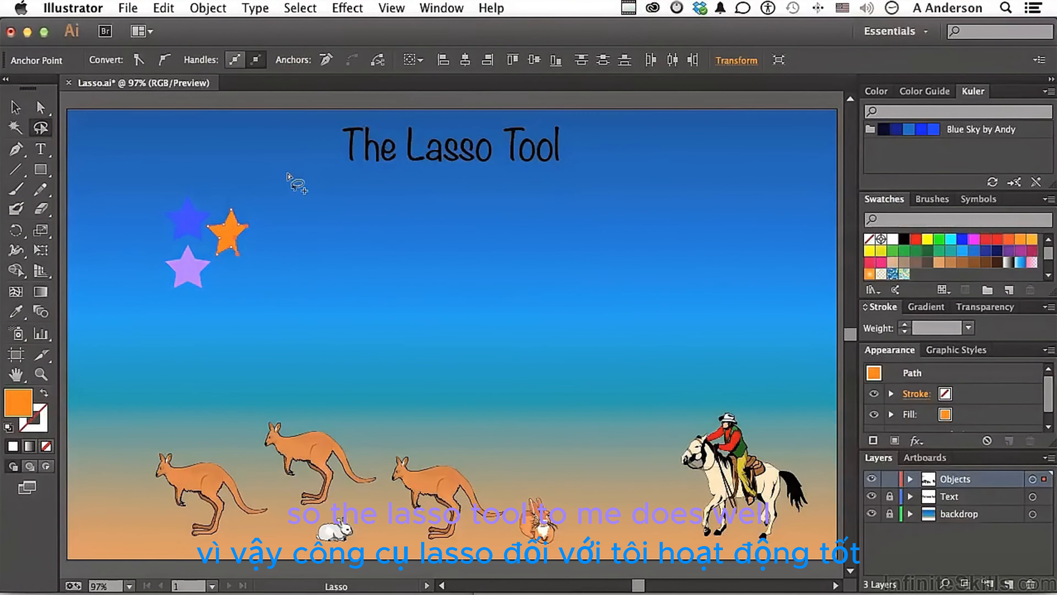
pyautogui.hotkey('shift', 'Right')
pyautogui.hotkey('shift', 'Right')
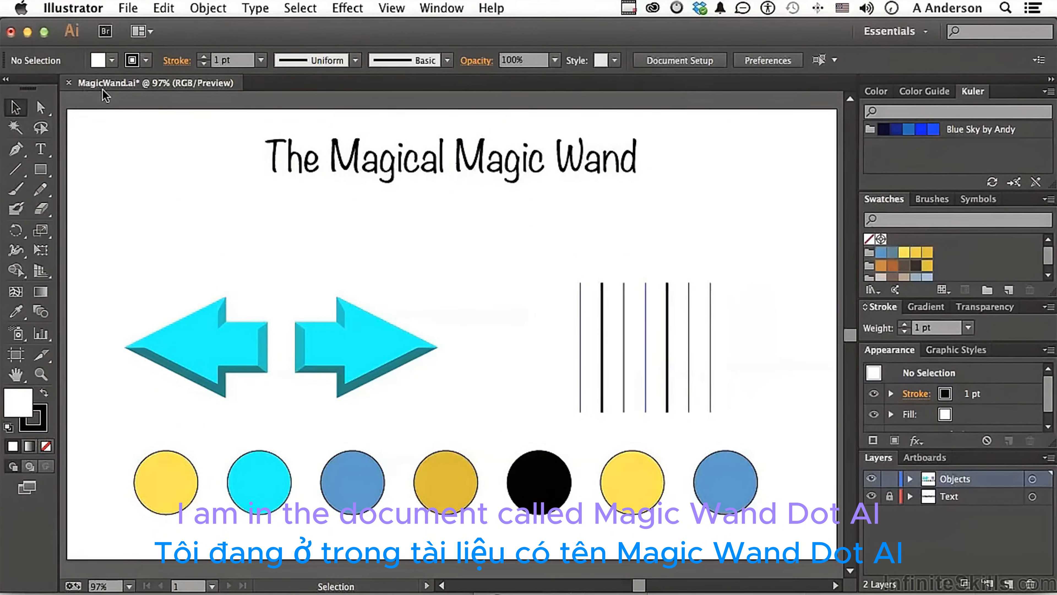
# - In MagicWand.ai, choose the Magic Wand tool, open its options, and shift the floating options window slightly
pyautogui.click(16, 128)
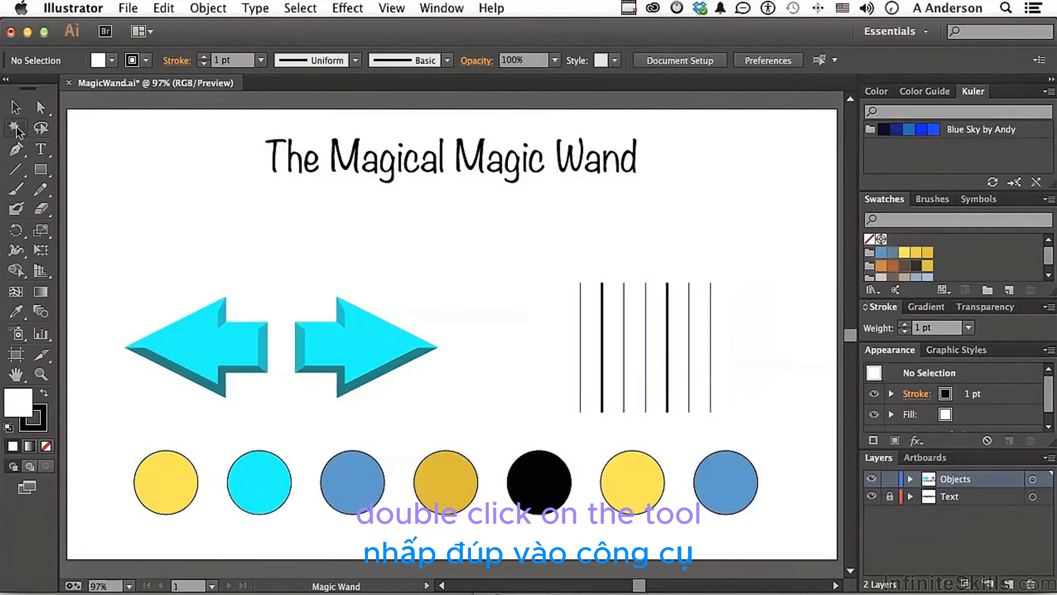
pyautogui.doubleClick(16, 130)
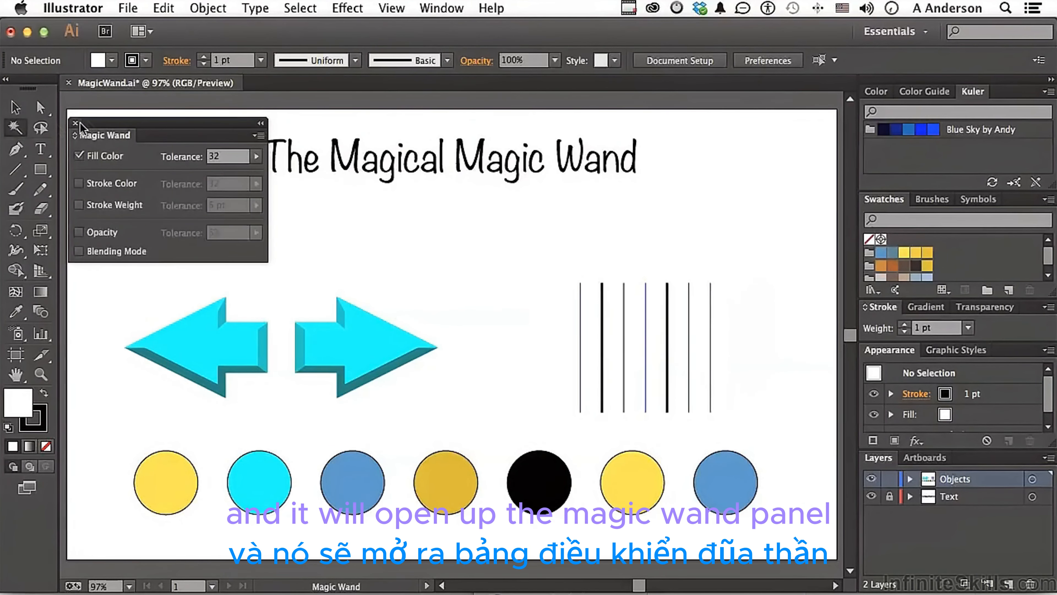
pyautogui.moveTo(102, 121)
pyautogui.mouseDown()
pyautogui.moveTo(116, 117)
pyautogui.moveTo(101, 121)
pyautogui.mouseUp()
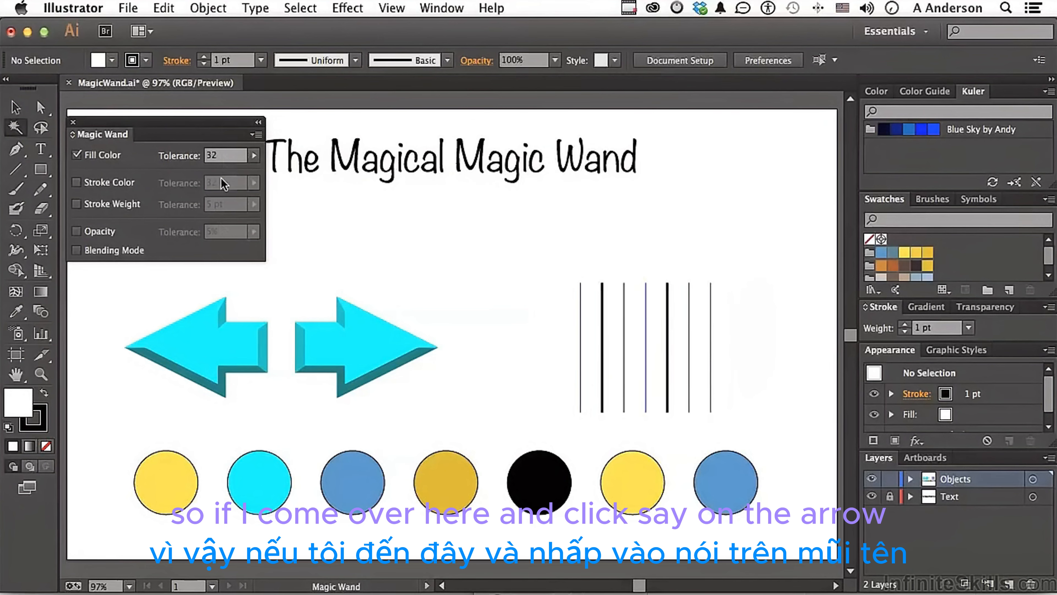
# - Select the artwork matching the right arrow's cyan fill with the Magic Wand, nudge it up and back down, and deselect it
pyautogui.click(355, 350)
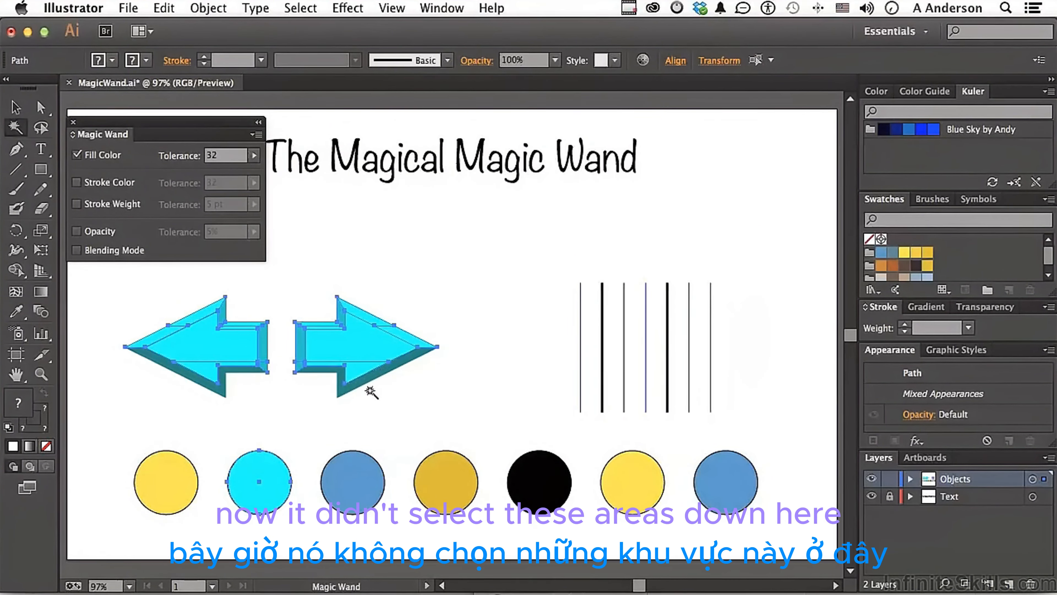
pyautogui.hotkey('shift', 'Up')
pyautogui.hotkey('shift', 'Up')
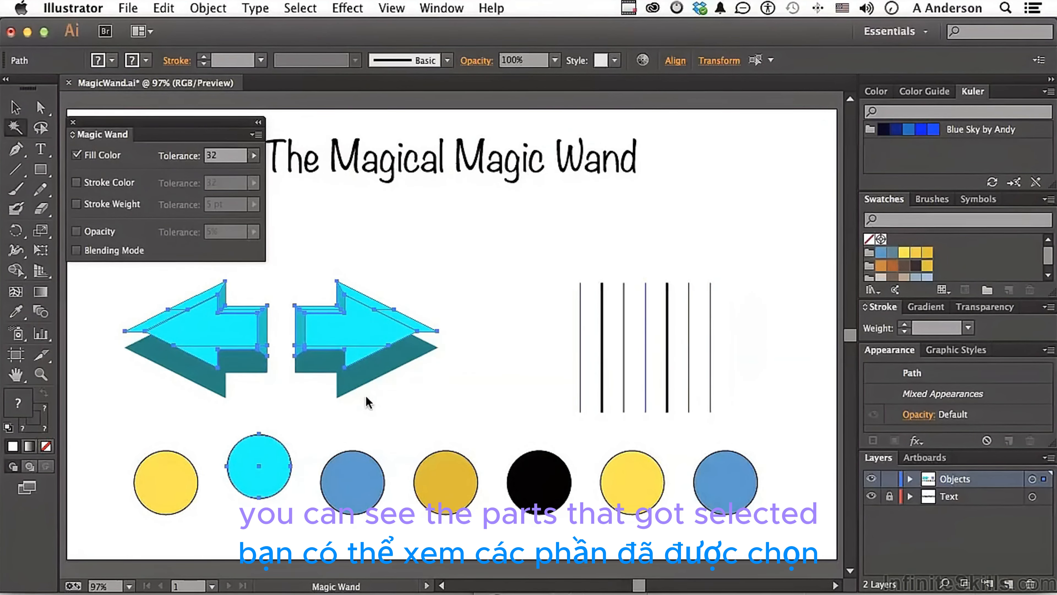
pyautogui.hotkey('shift', 'Down')
pyautogui.hotkey('shift', 'Down')
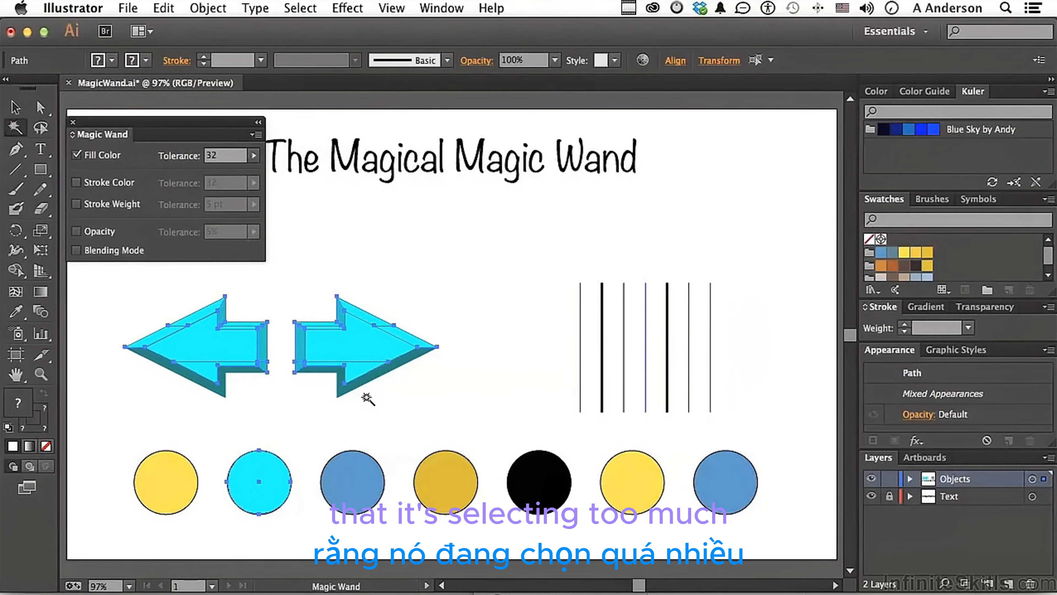
pyautogui.click(366, 398)
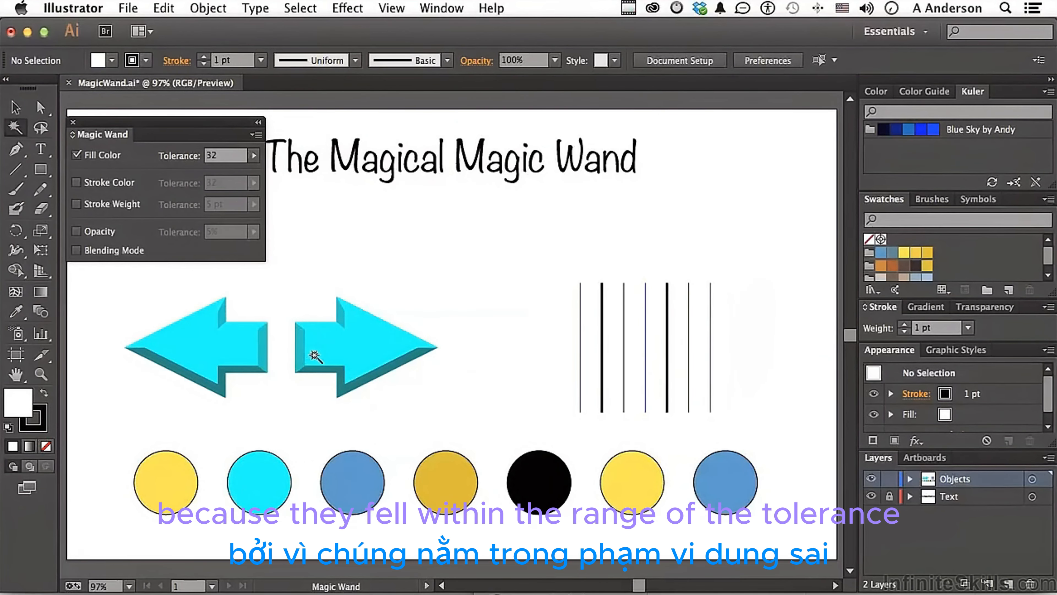
# - Set the Magic Wand's Fill Color tolerance to 0, select artwork matching the arrows' bright cyan faces, and deselect it
pyautogui.click(234, 158)
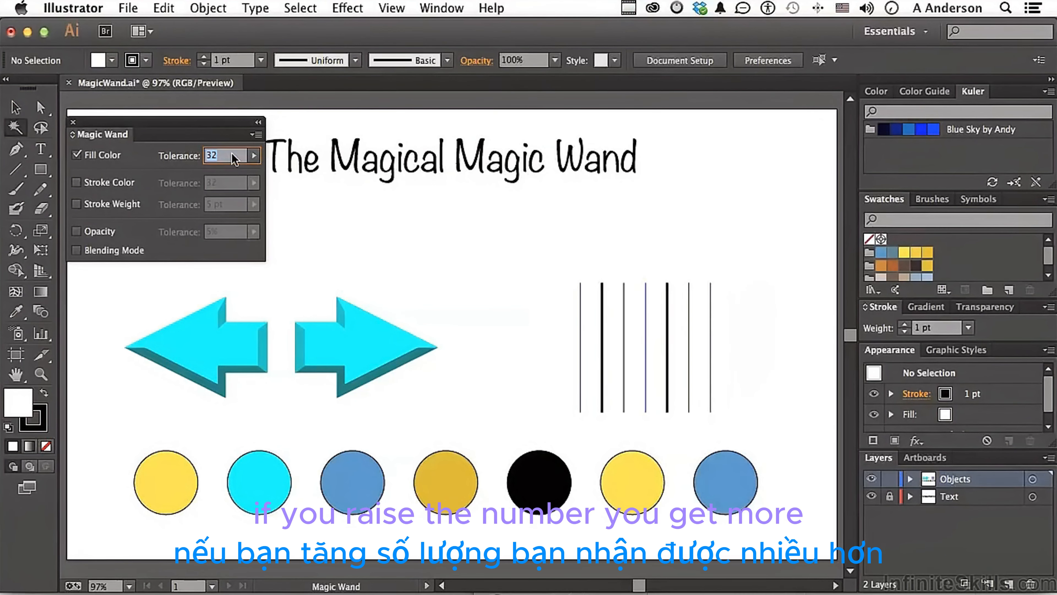
pyautogui.write('0')
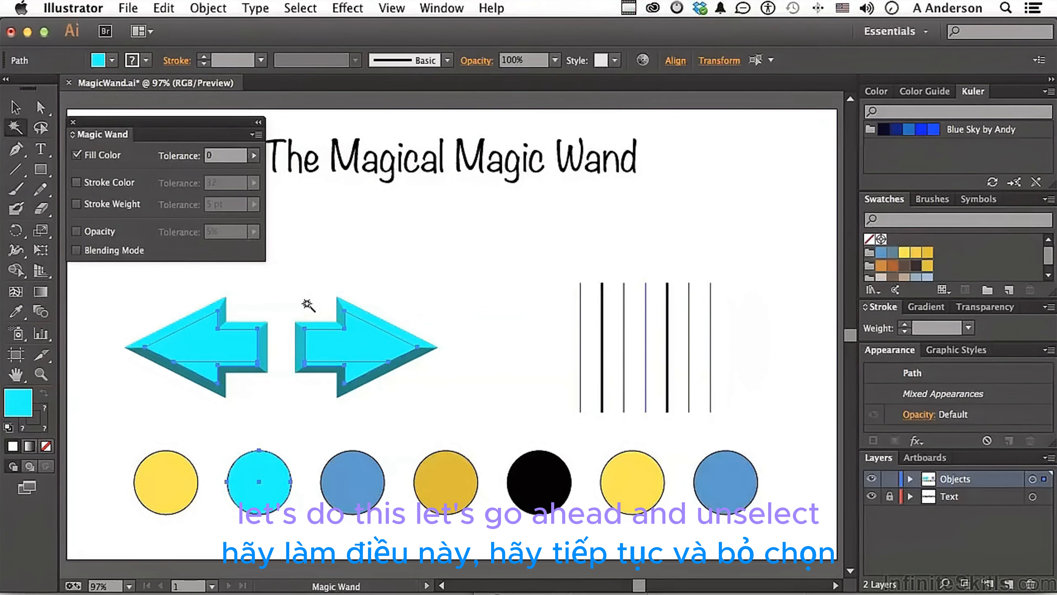
pyautogui.click(319, 266)
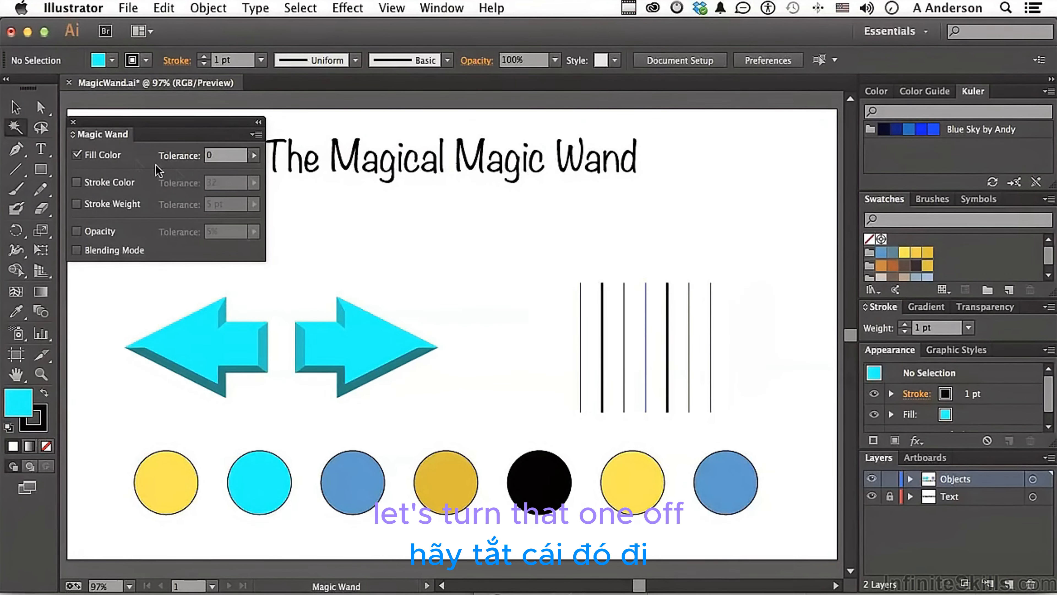
# - Switch Magic Wand matching from Fill Color to Stroke Color and sample the leftmost blue line, followed by the thick black line beside it
pyautogui.click(93, 156)
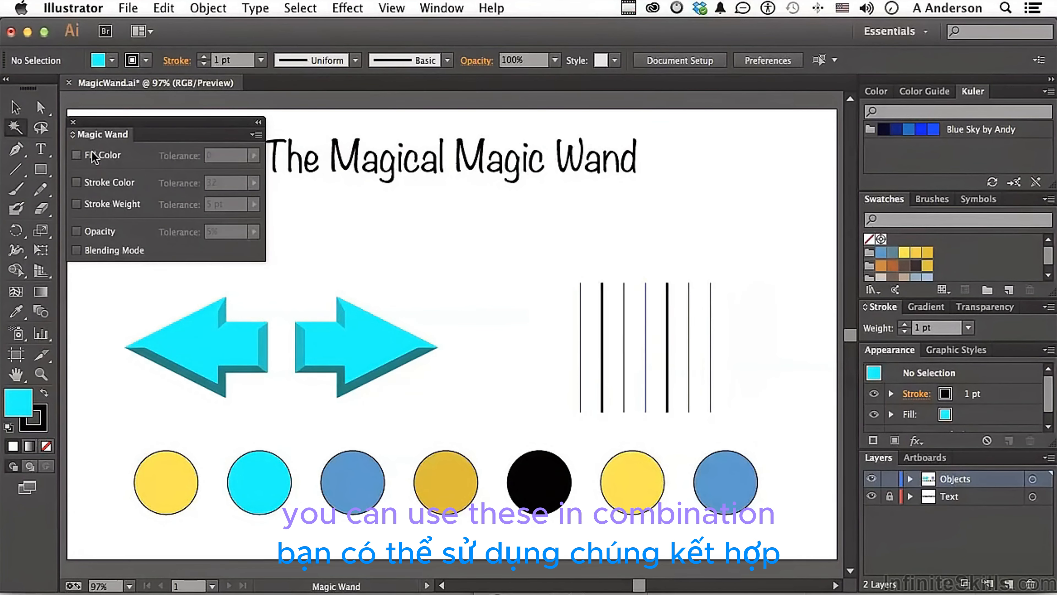
pyautogui.click(96, 181)
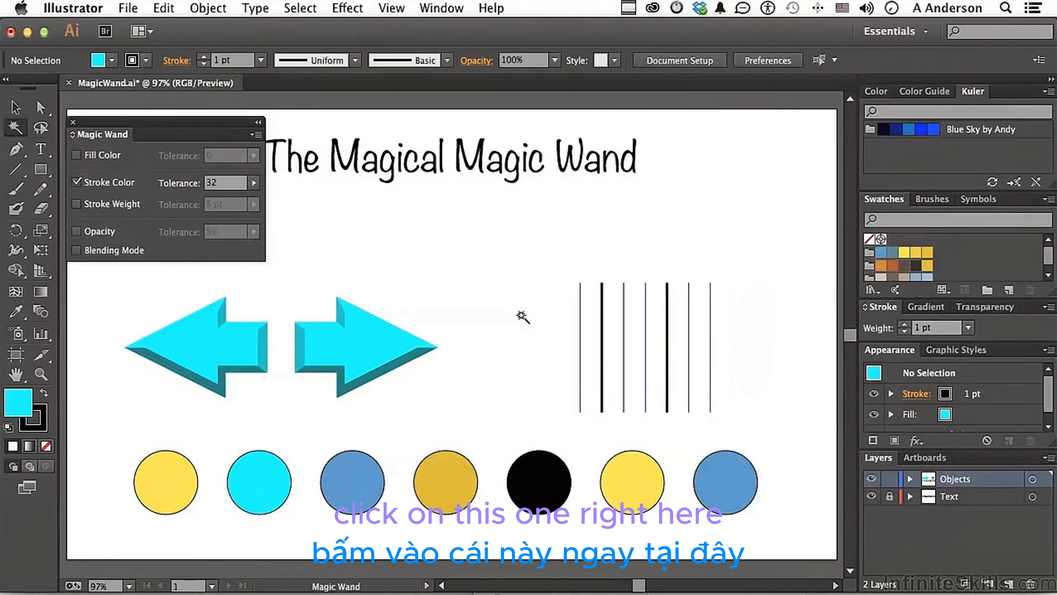
pyautogui.click(581, 324)
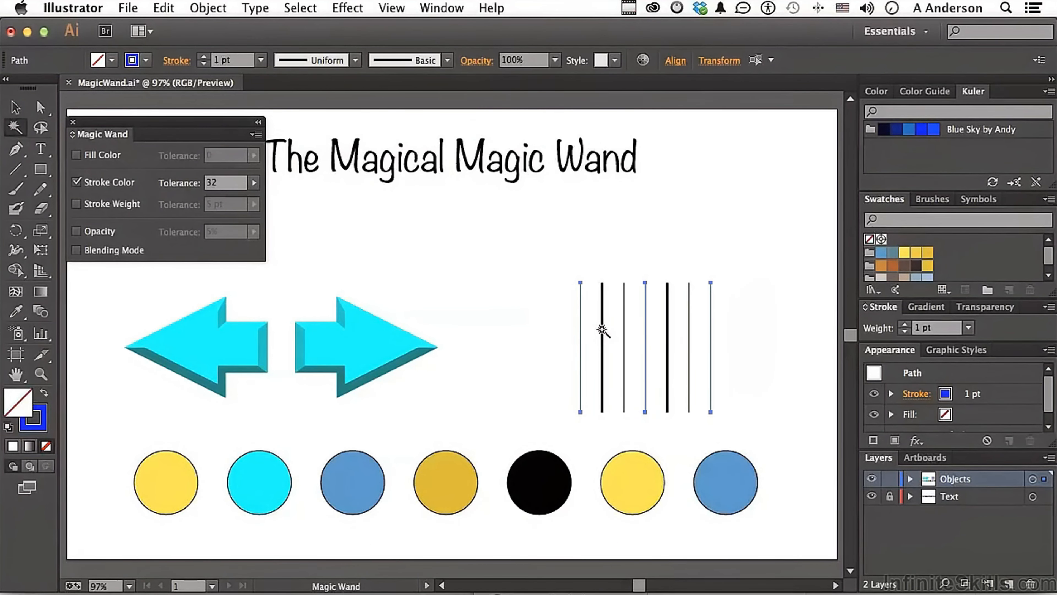
pyautogui.click(602, 331)
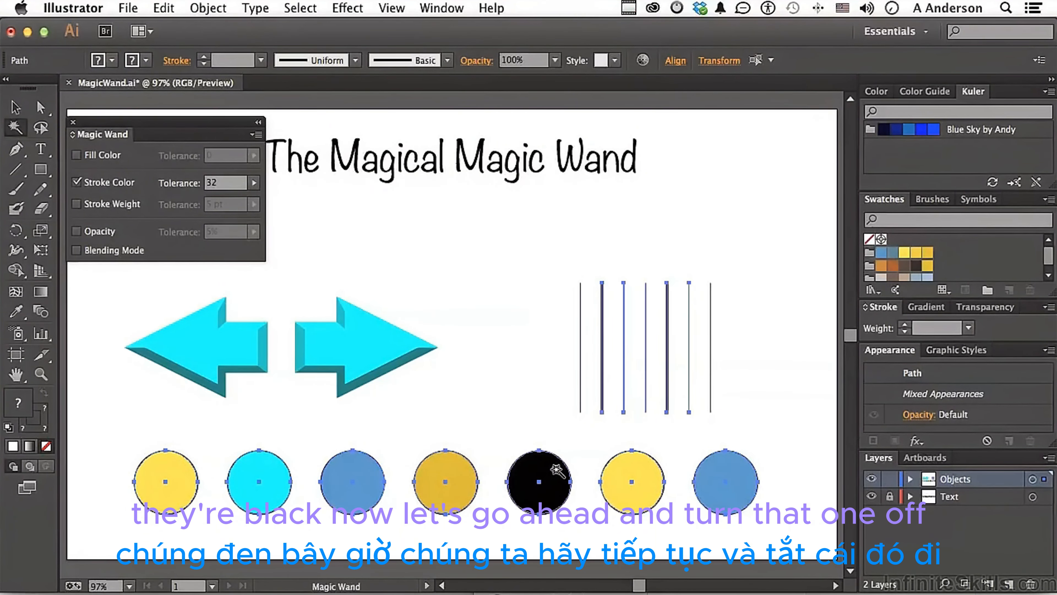
# - Match by Stroke Weight instead of Stroke Color, clear the selection, and sample the first thick black line with the Magic Wand
pyautogui.click(77, 183)
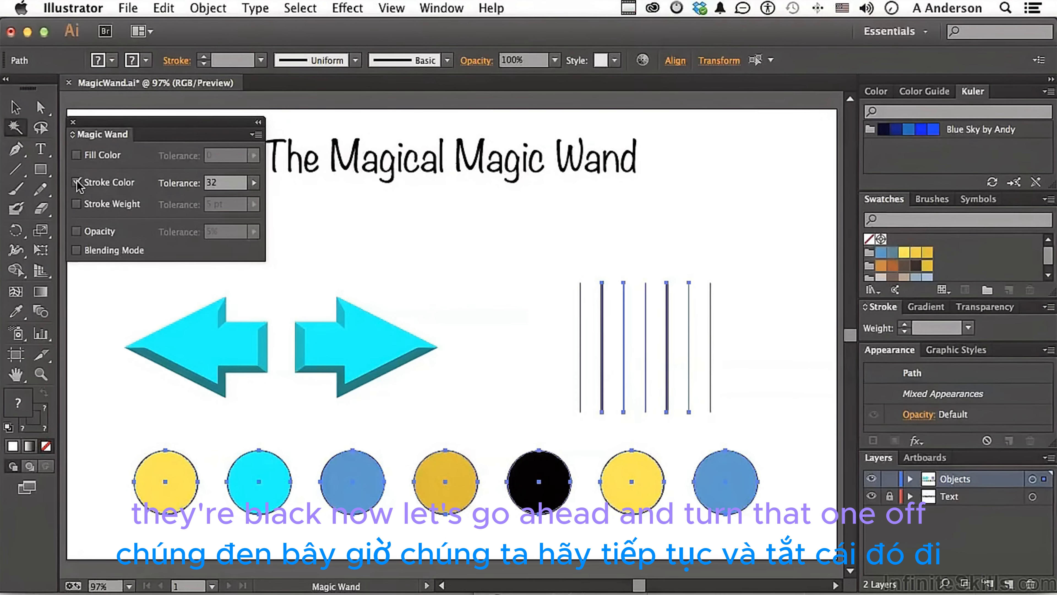
pyautogui.click(77, 204)
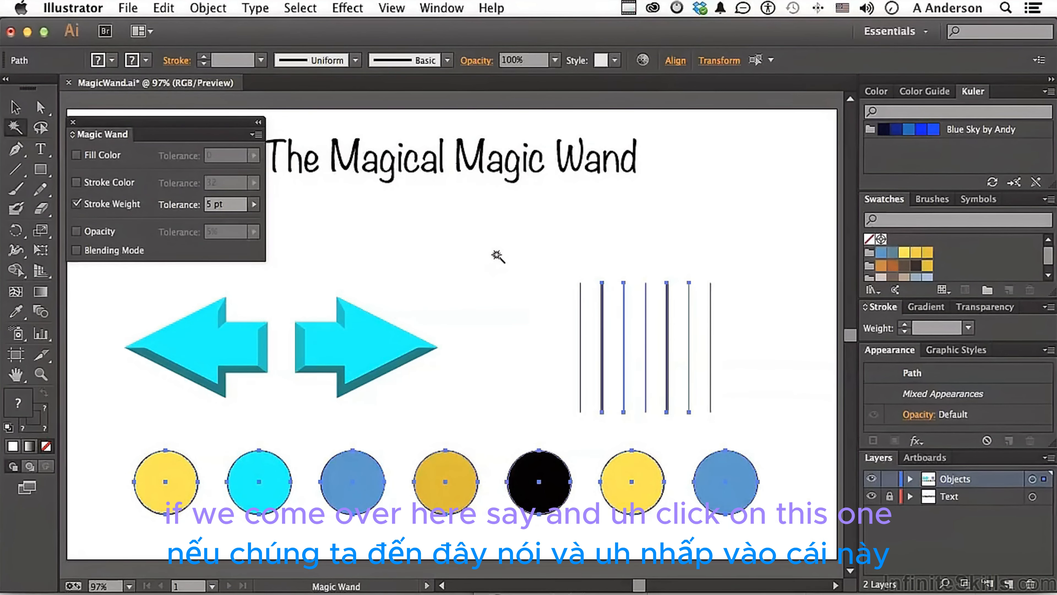
pyautogui.click(519, 278)
pyautogui.click(603, 323)
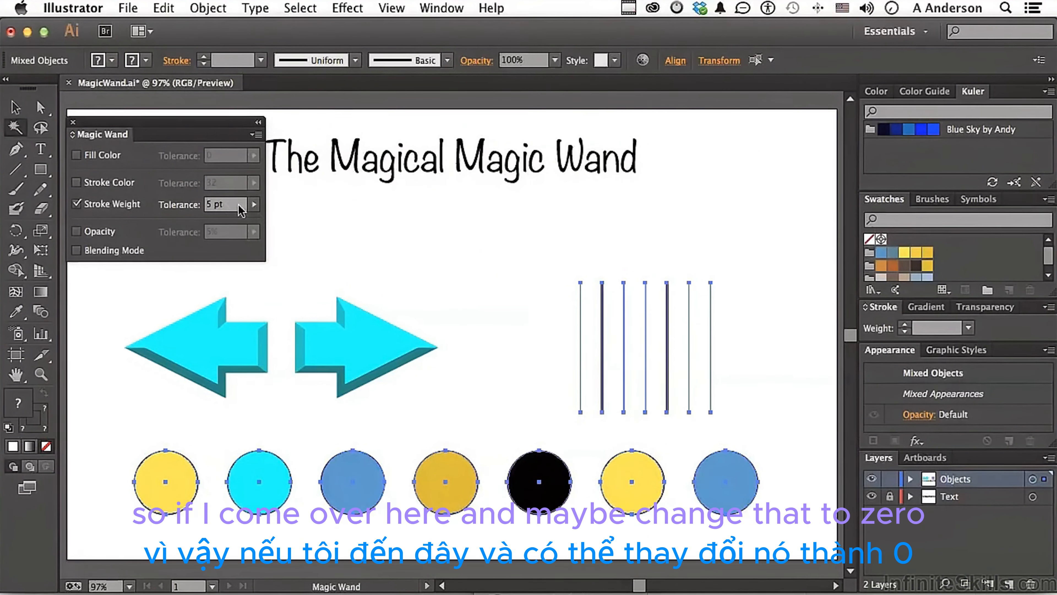
# - Set the Stroke Weight tolerance to 0 pt and select everything matching the leftmost thin line's weight
pyautogui.click(221, 205)
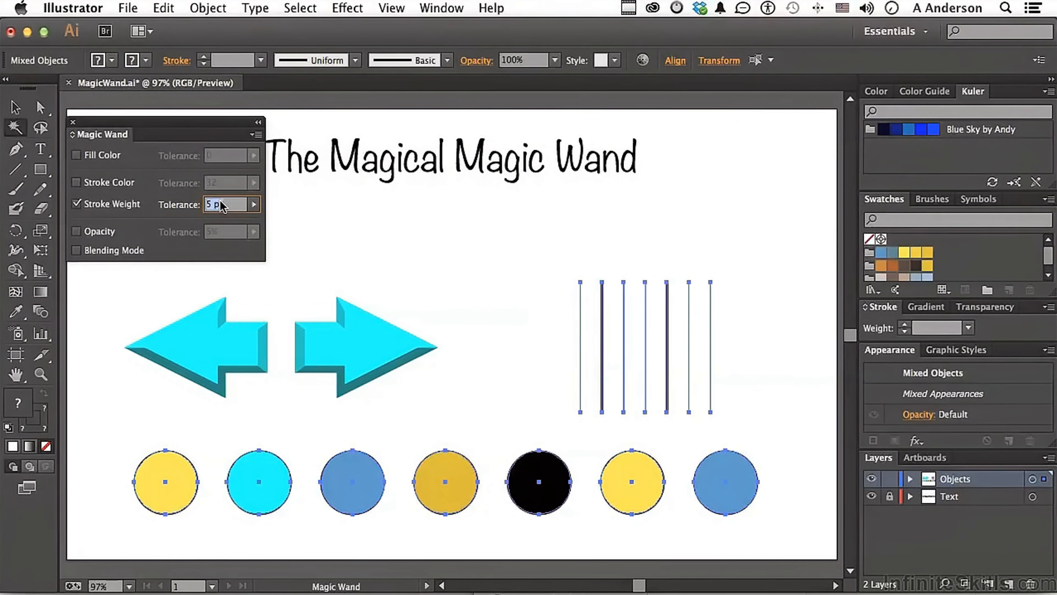
pyautogui.write('0')
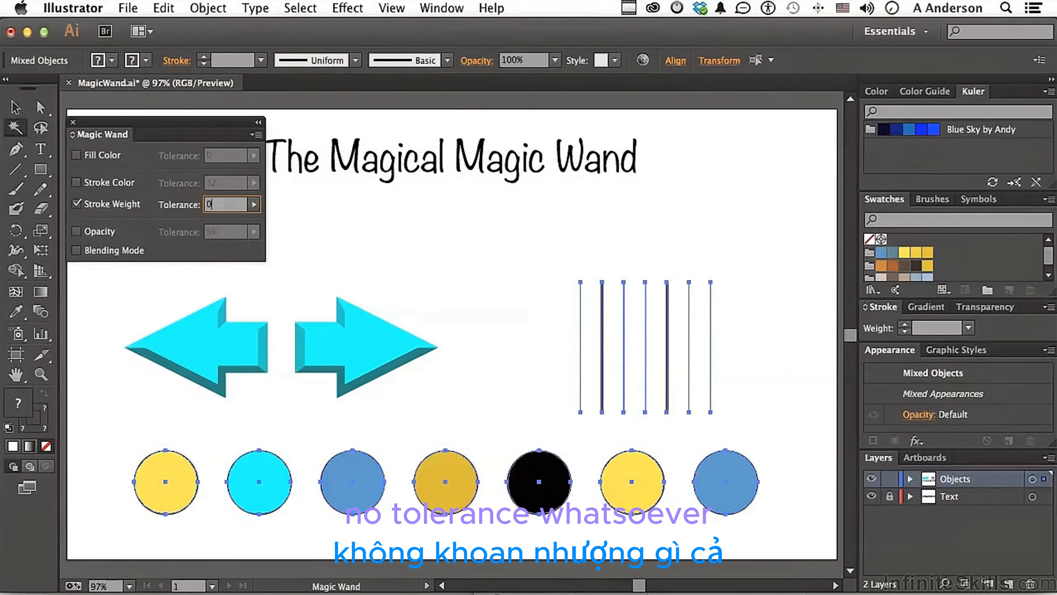
pyautogui.click(538, 283)
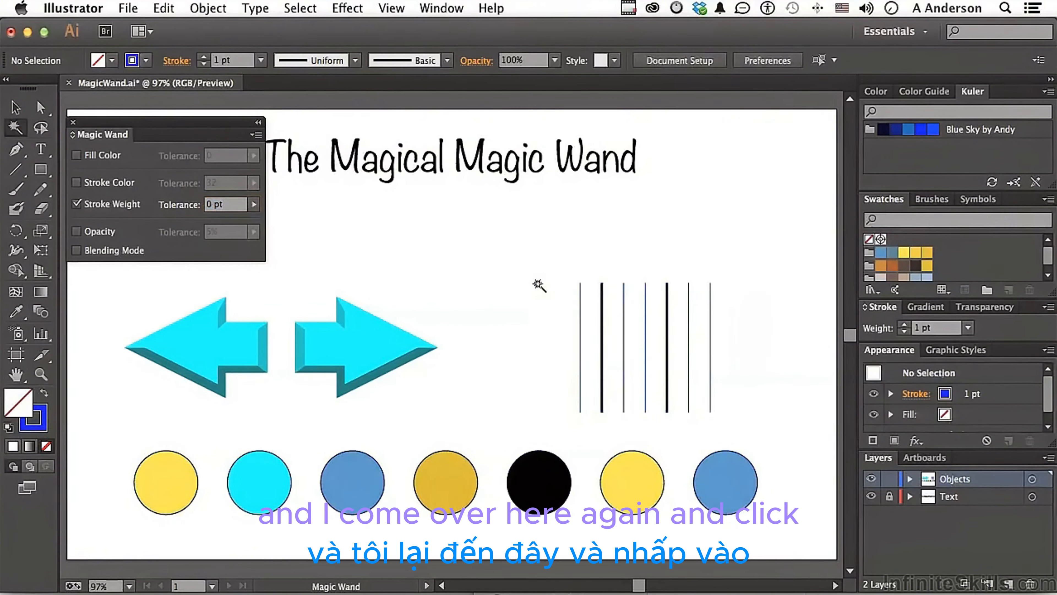
pyautogui.click(580, 314)
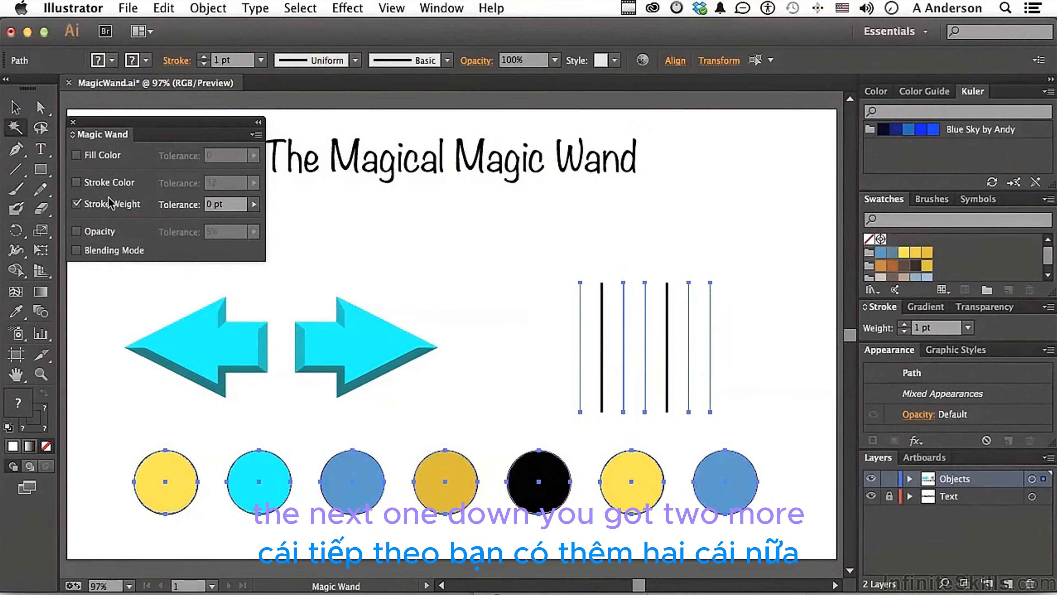
# - Turn off Stroke Weight matching and reset the Magic Wand options to their defaults
pyautogui.click(76, 204)
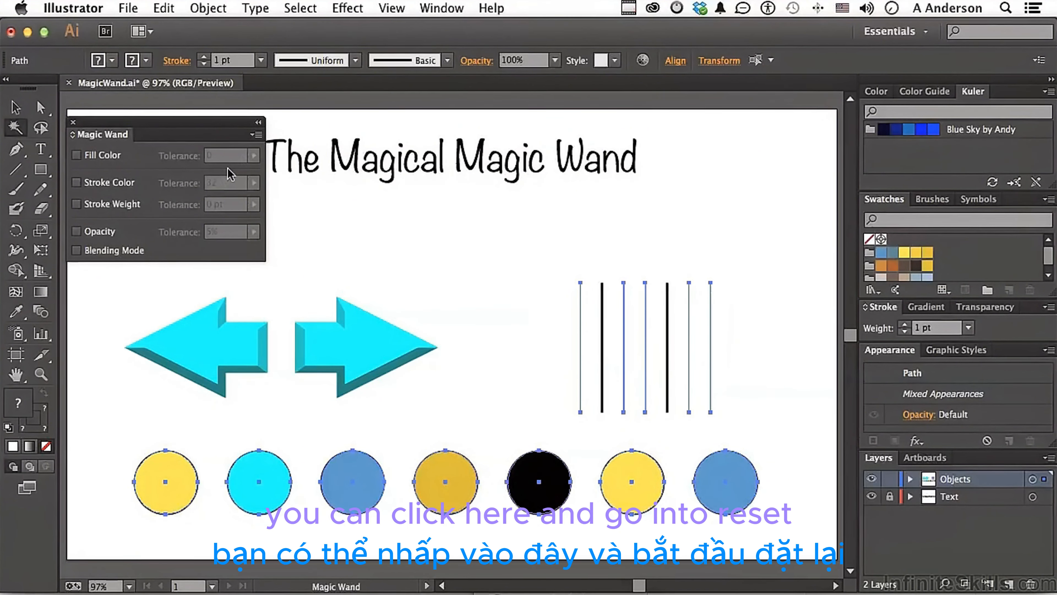
pyautogui.click(257, 134)
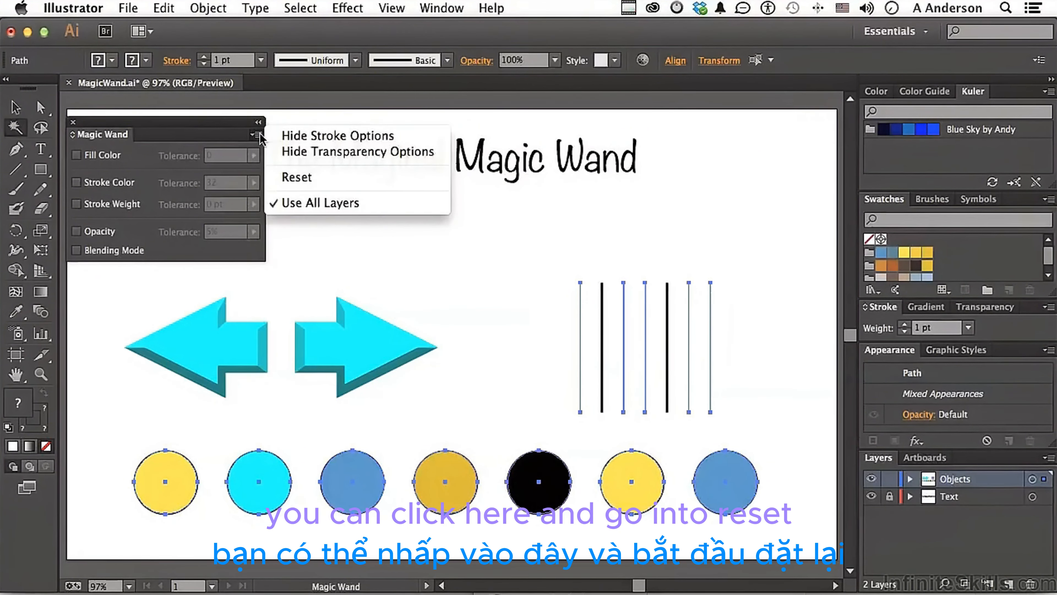
pyautogui.click(299, 178)
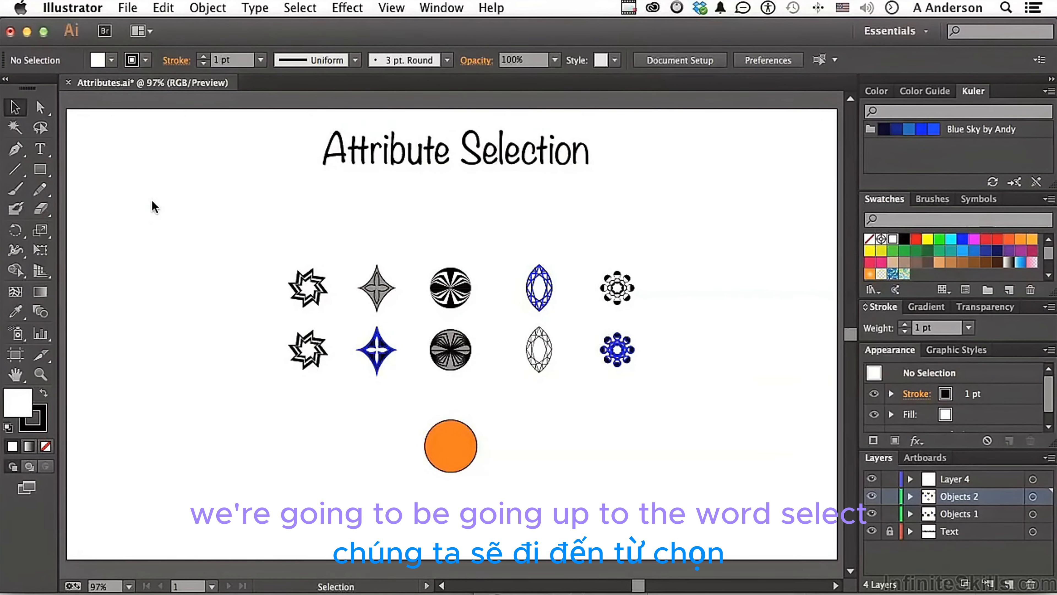
pyautogui.click(301, 7)
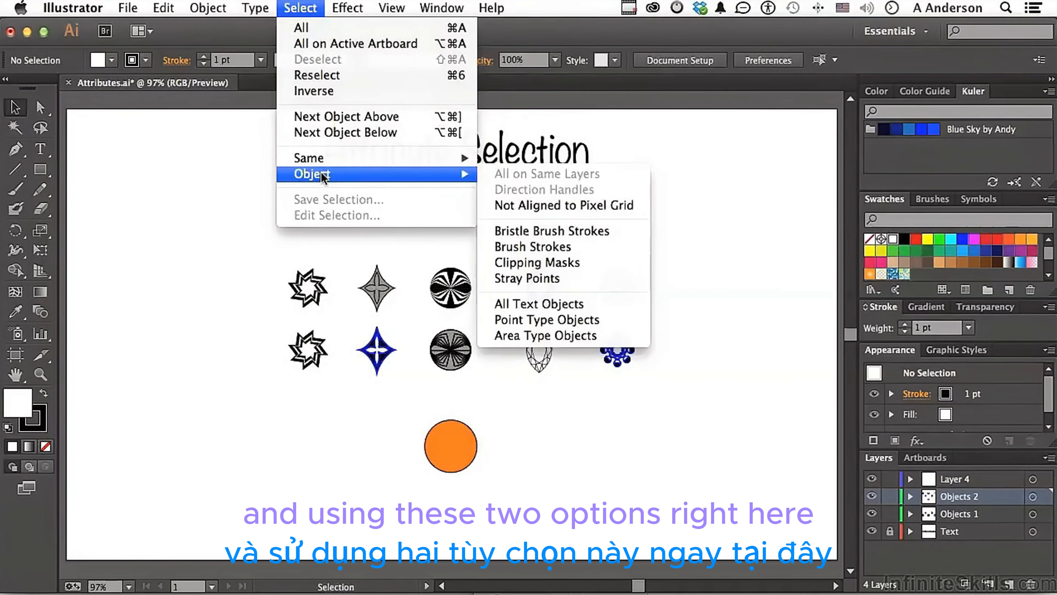
pyautogui.moveTo(321, 174)
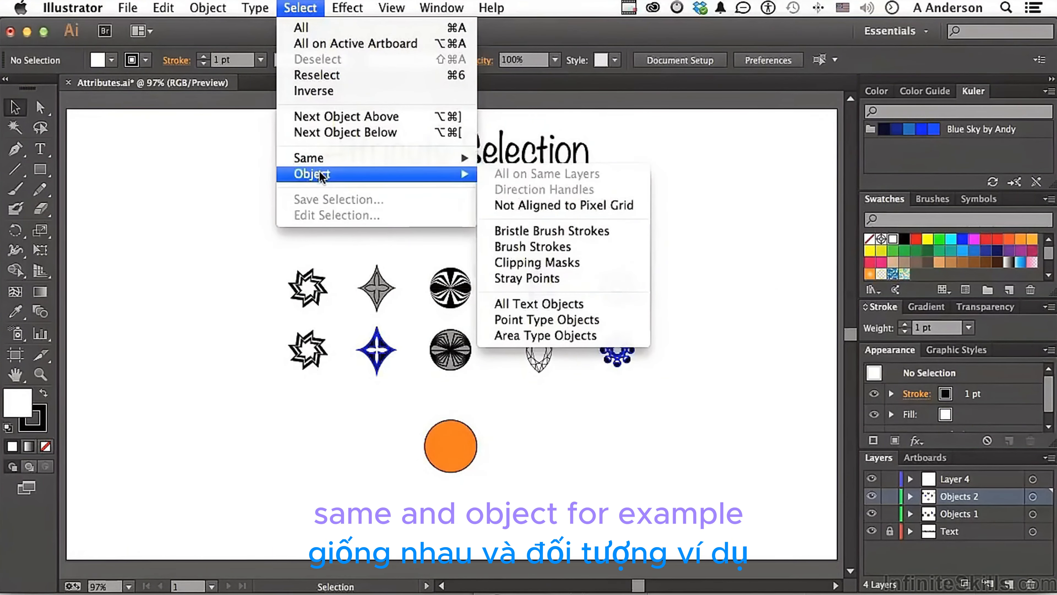
pyautogui.click(234, 186)
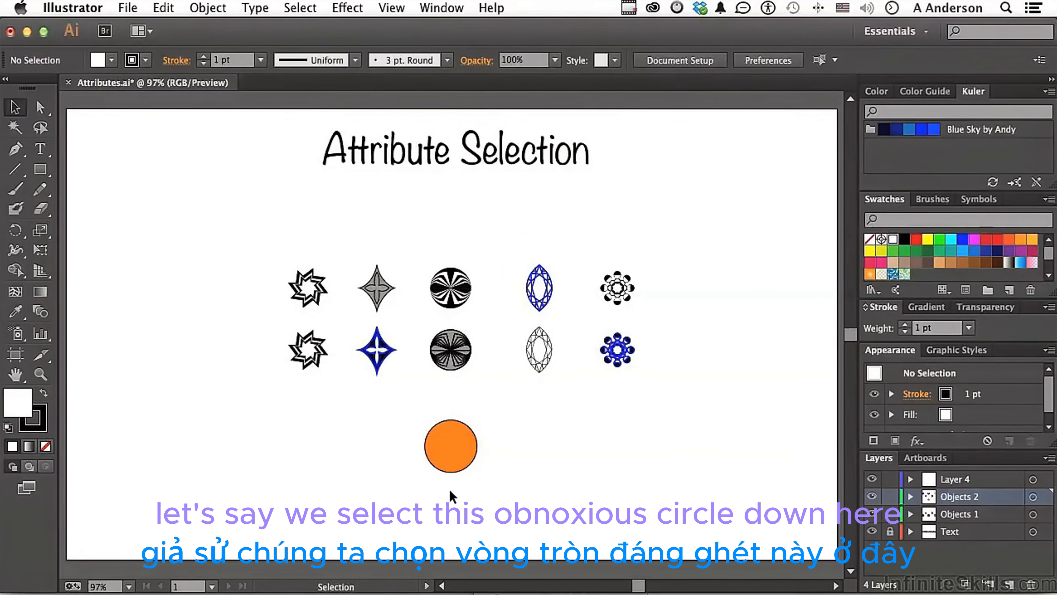
# - In Attributes.ai, select the orange circle and run the Same Fill Color selection from it
pyautogui.click(454, 452)
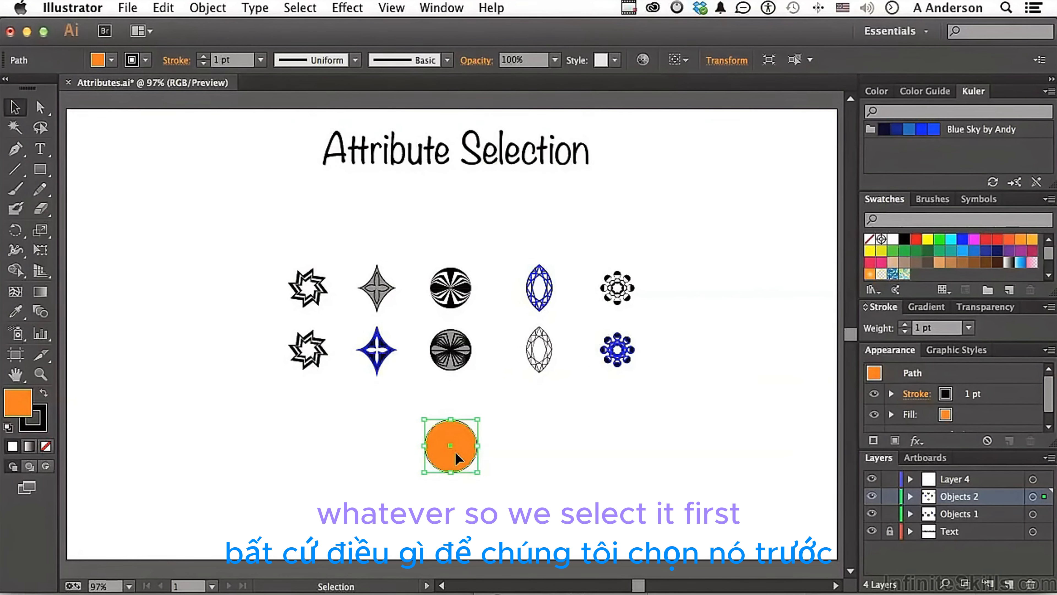
pyautogui.click(301, 8)
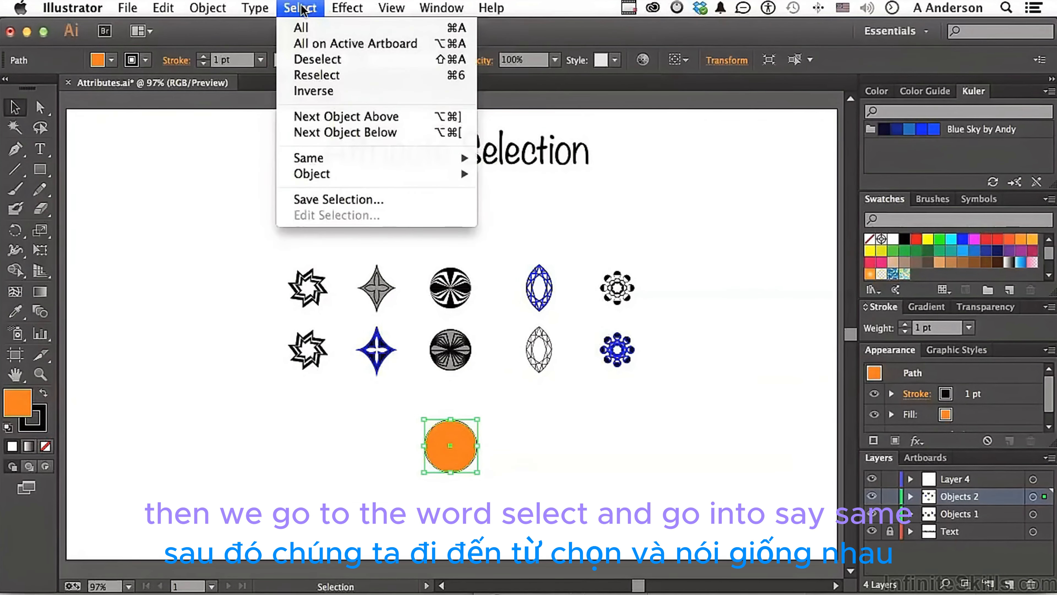
pyautogui.moveTo(316, 157)
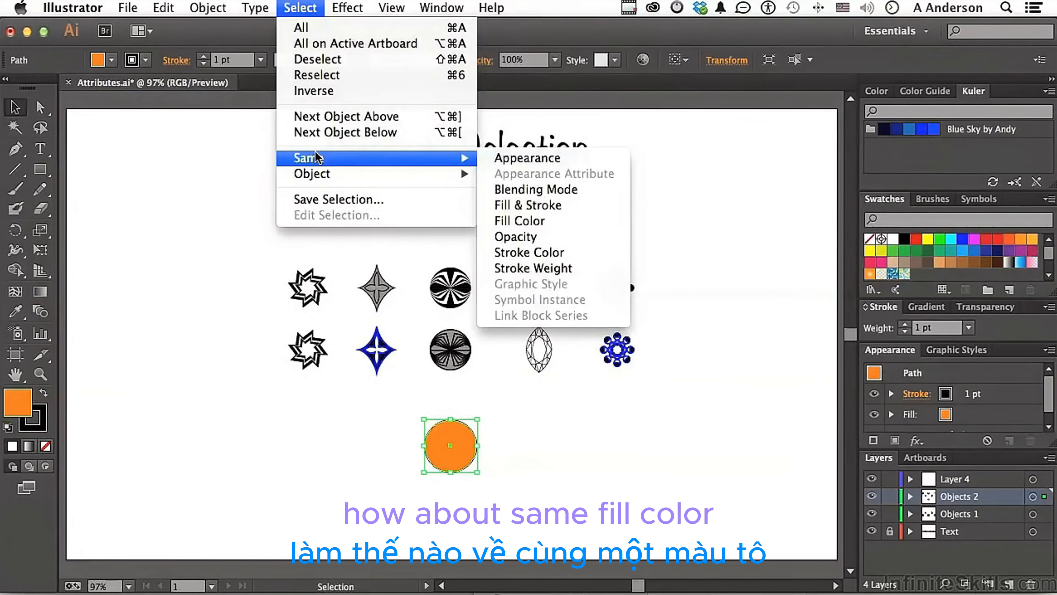
pyautogui.click(516, 225)
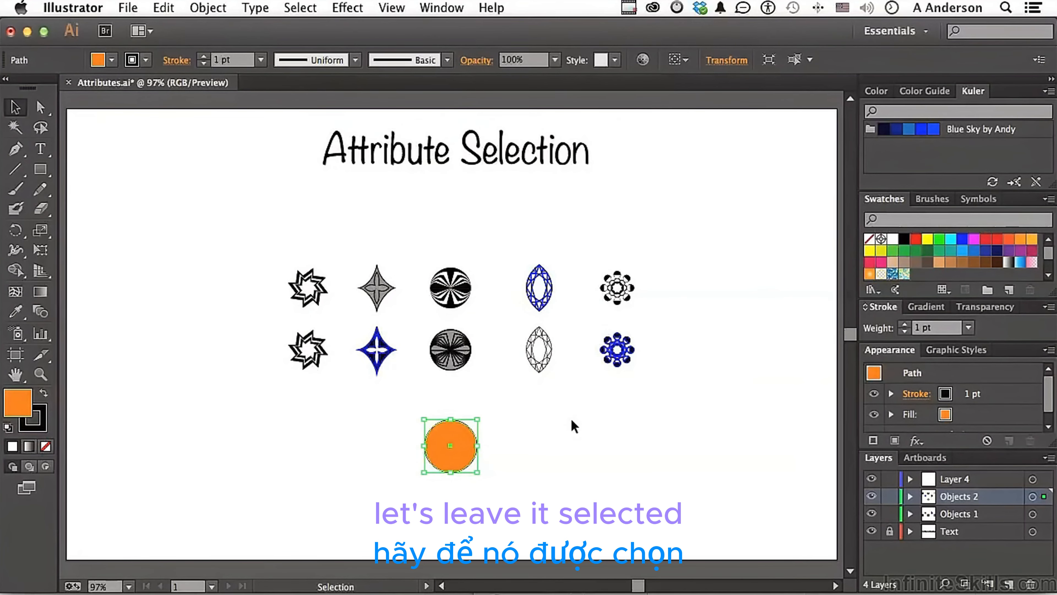
# - Select all objects with the same stroke weight as the orange circle, and clear the selection
pyautogui.click(301, 9)
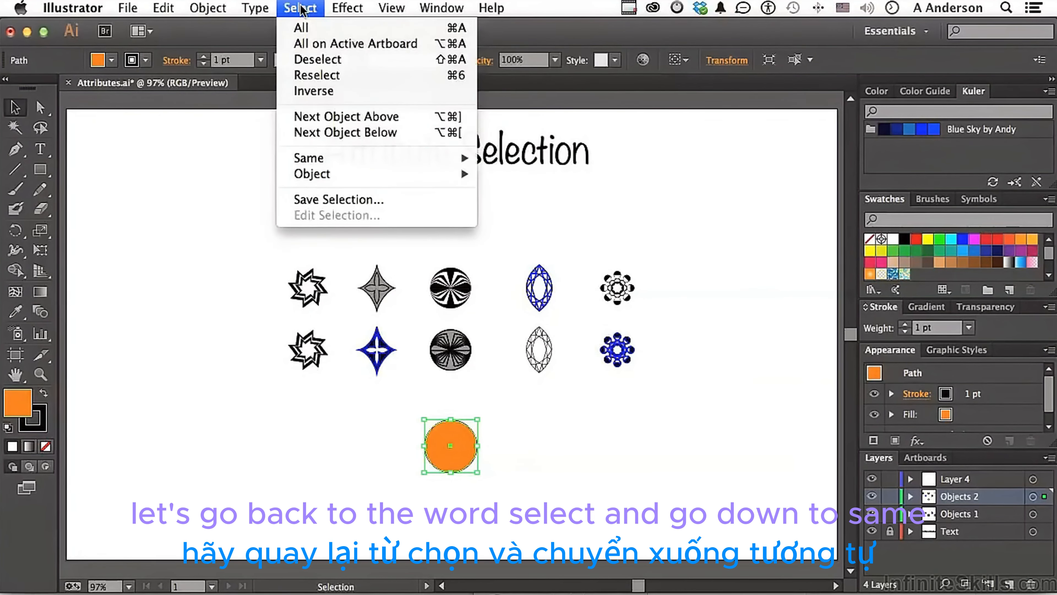
pyautogui.moveTo(320, 162)
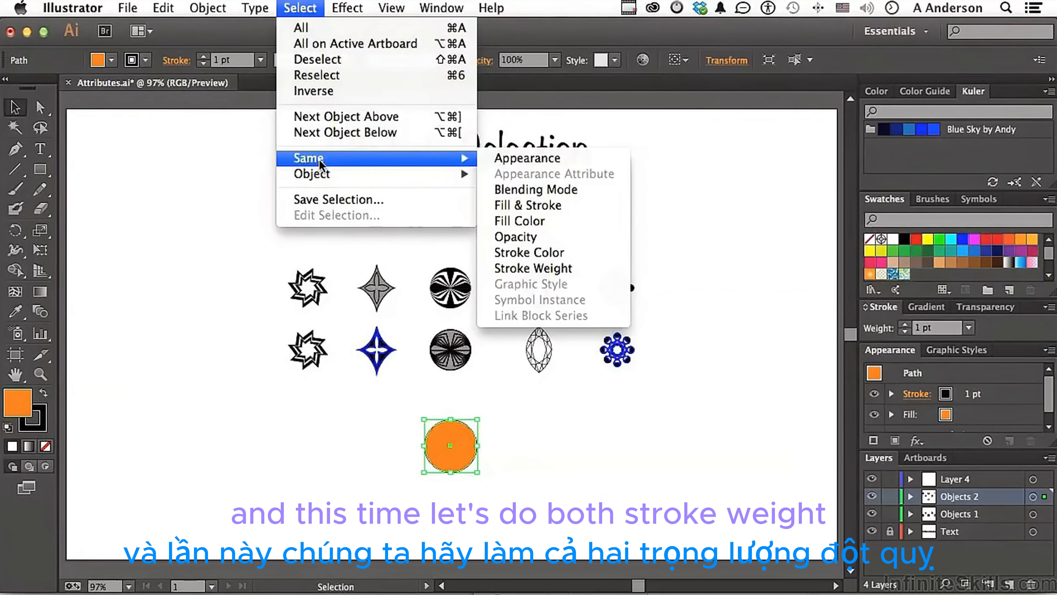
pyautogui.click(556, 267)
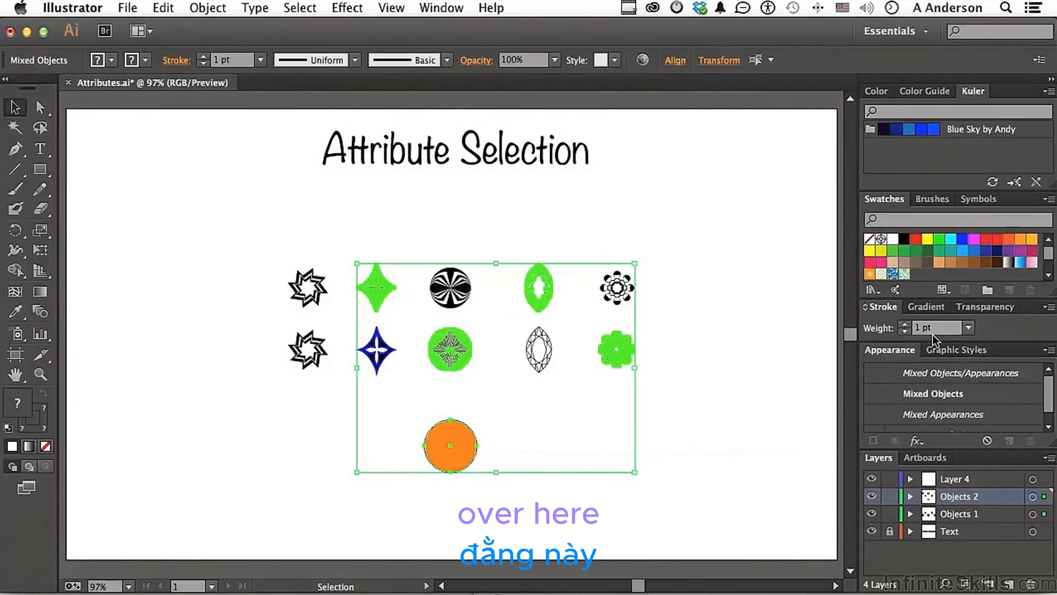
pyautogui.click(747, 377)
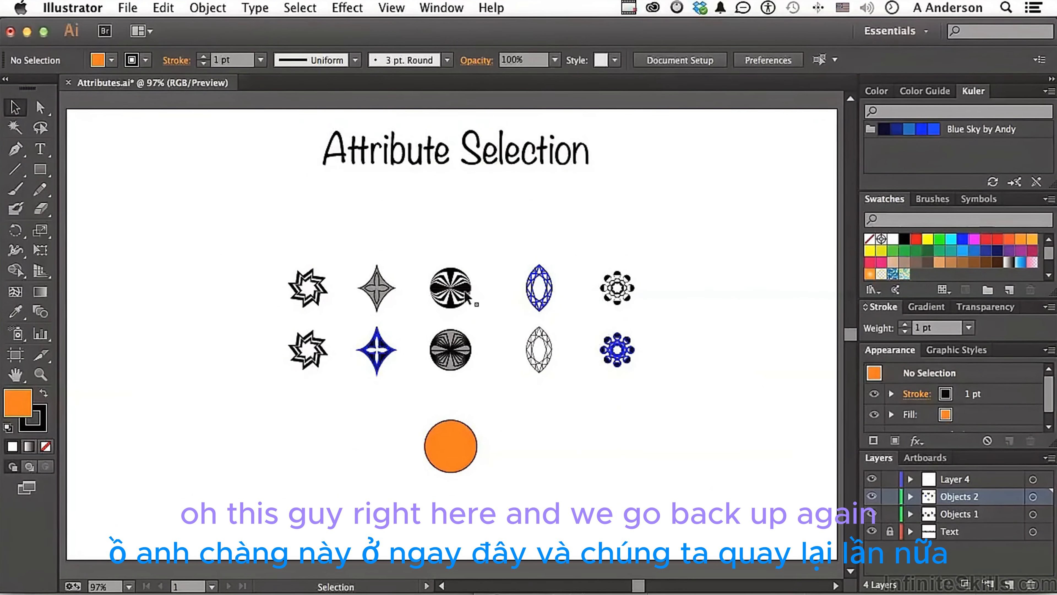
# - Select the black-and-white round ornament in the upper row, select all objects on the same layer, and clear the selection
pyautogui.click(453, 290)
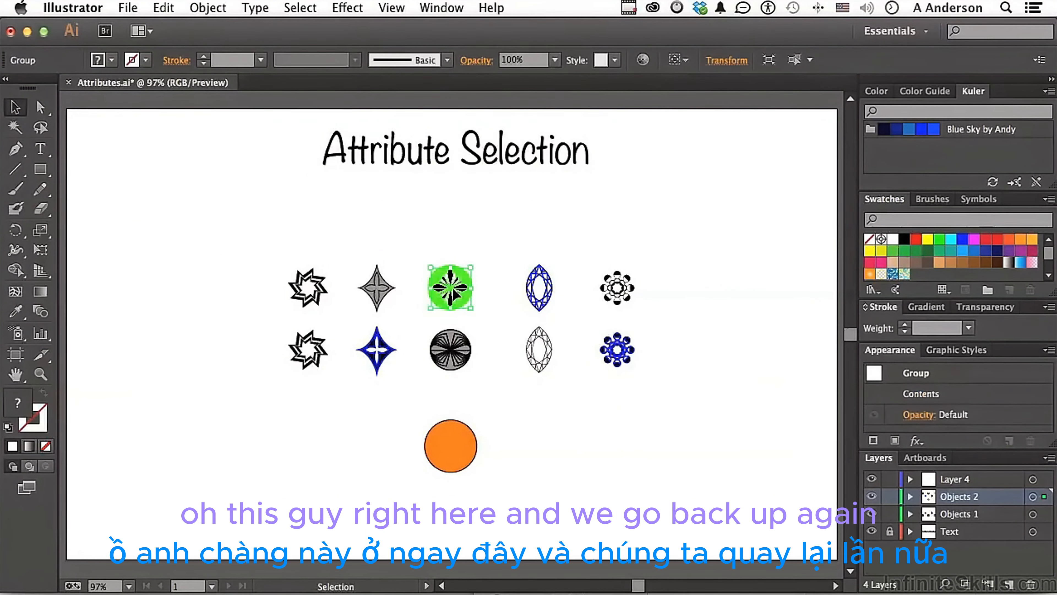
pyautogui.click(306, 9)
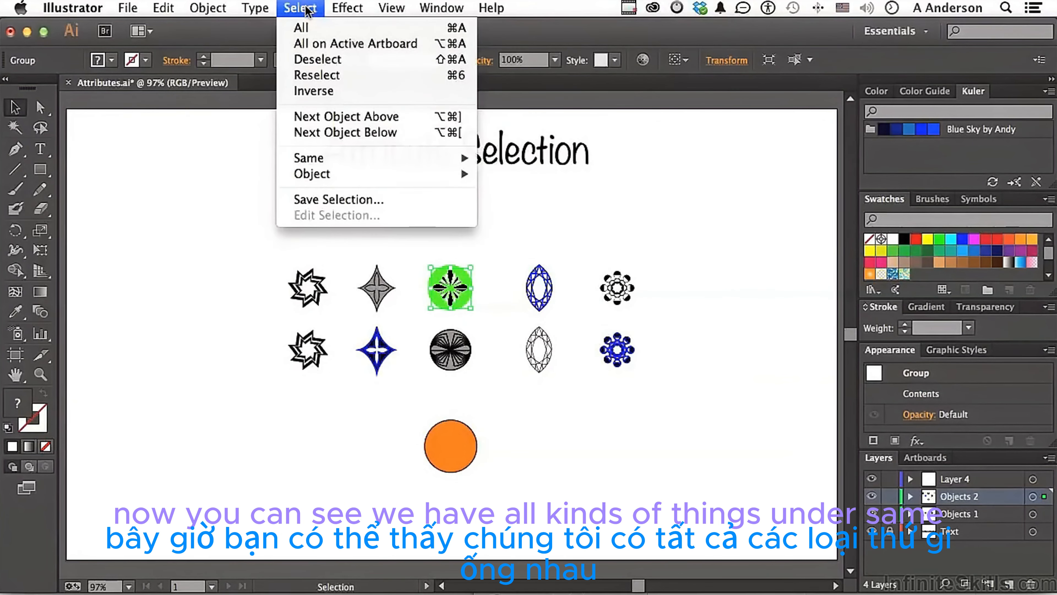
pyautogui.moveTo(318, 153)
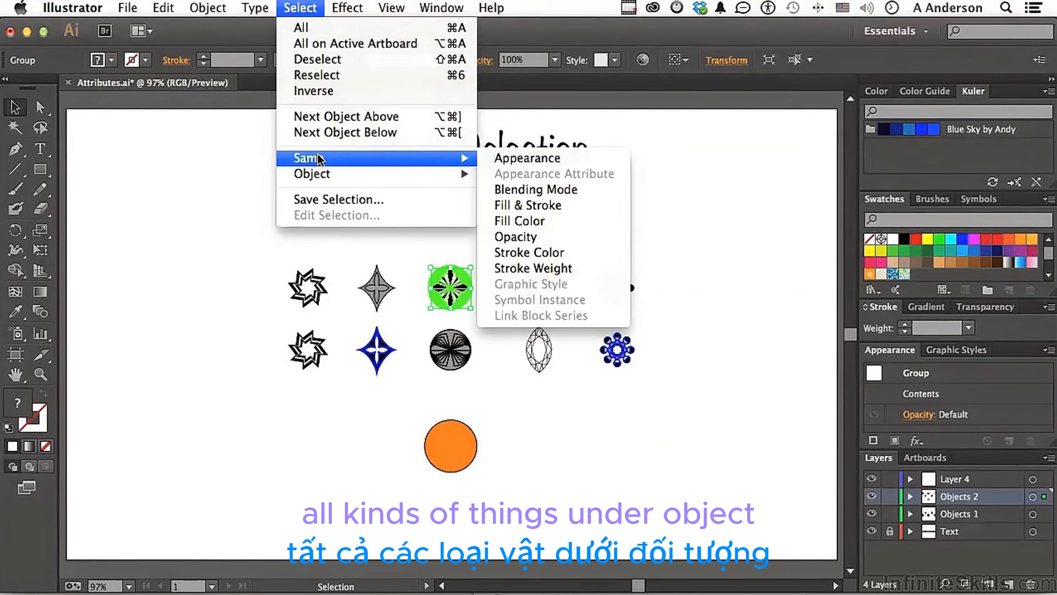
pyautogui.moveTo(317, 172)
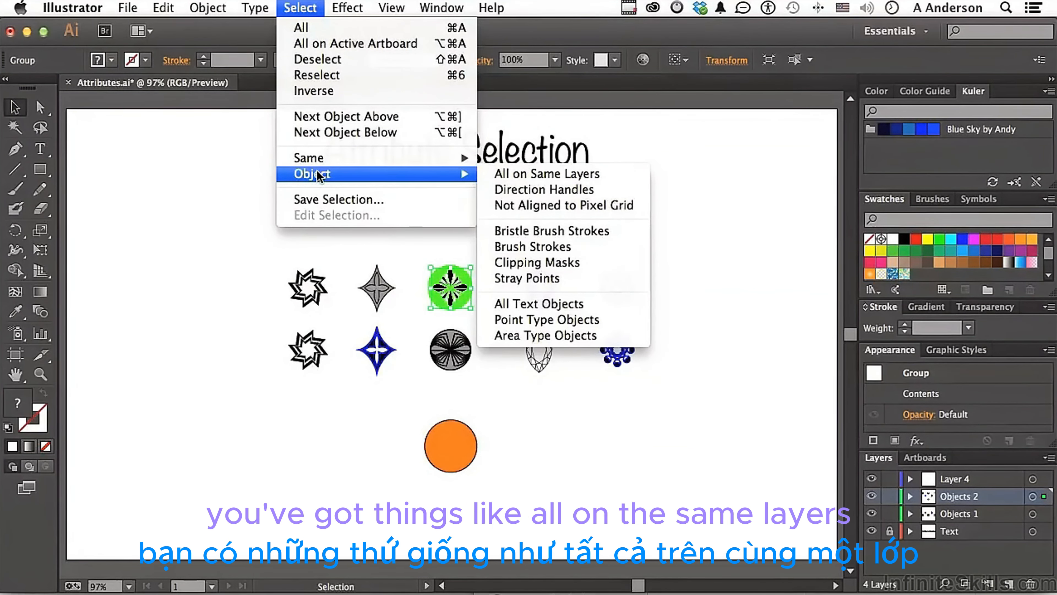
pyautogui.click(489, 171)
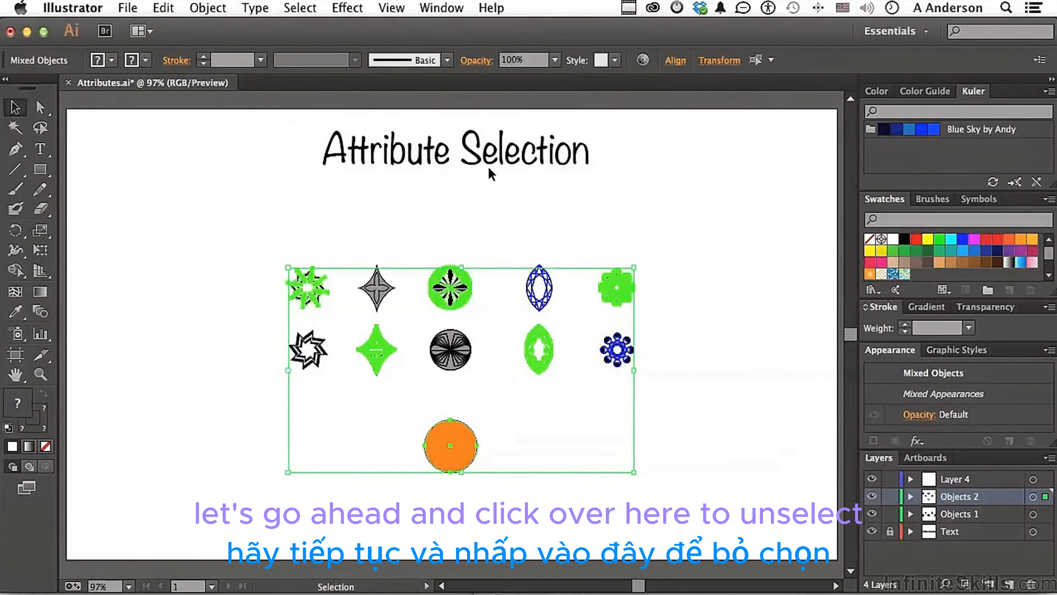
pyautogui.click(175, 212)
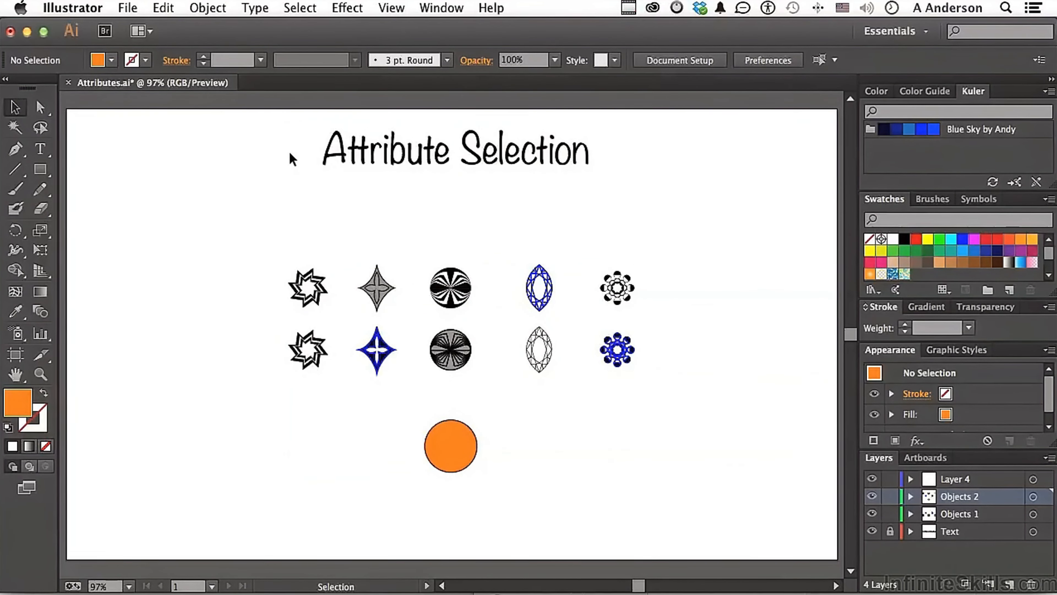
# - Select the blue pointed-oval ornament, run the Same Fill & Stroke selection from it, and clear the selection
pyautogui.click(538, 309)
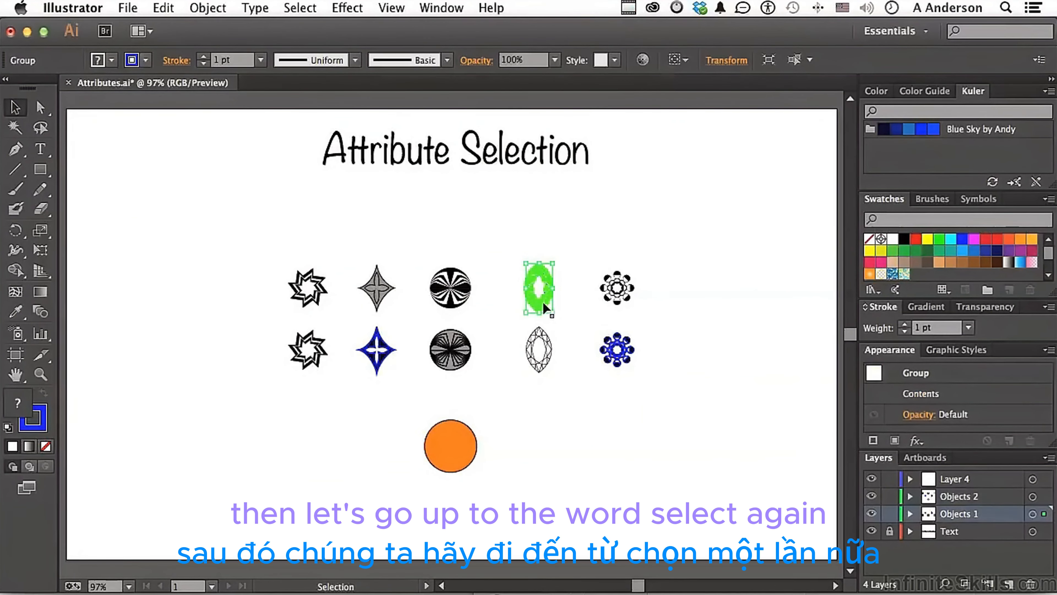
pyautogui.click(300, 8)
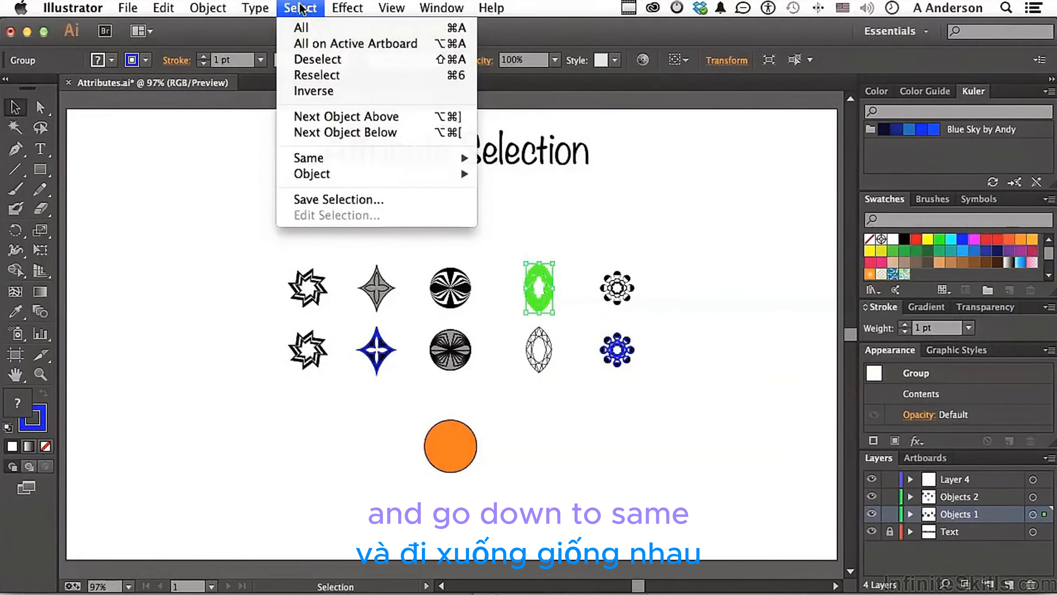
pyautogui.moveTo(312, 159)
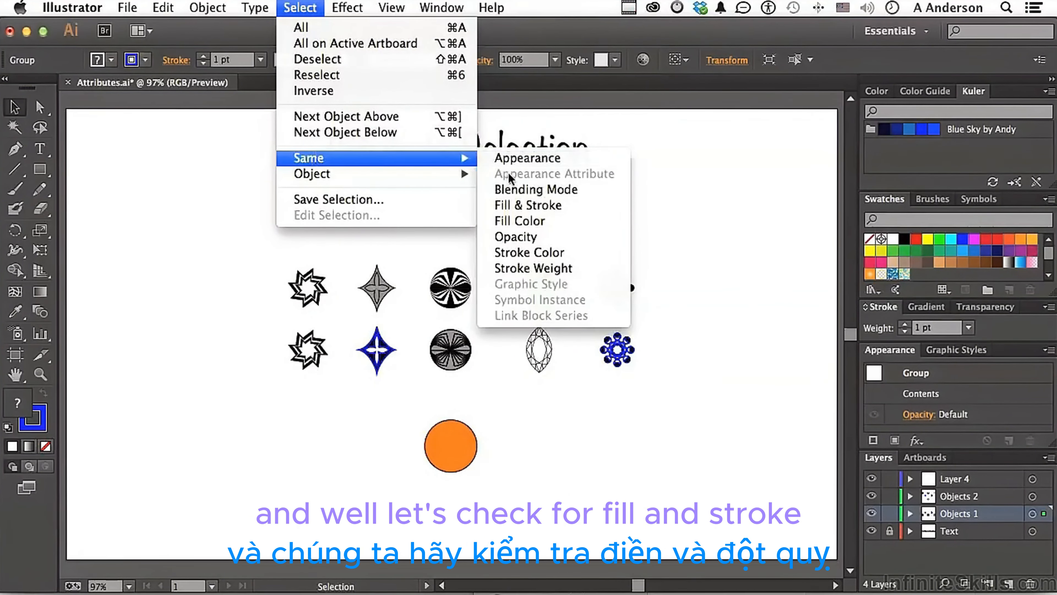
pyautogui.click(516, 206)
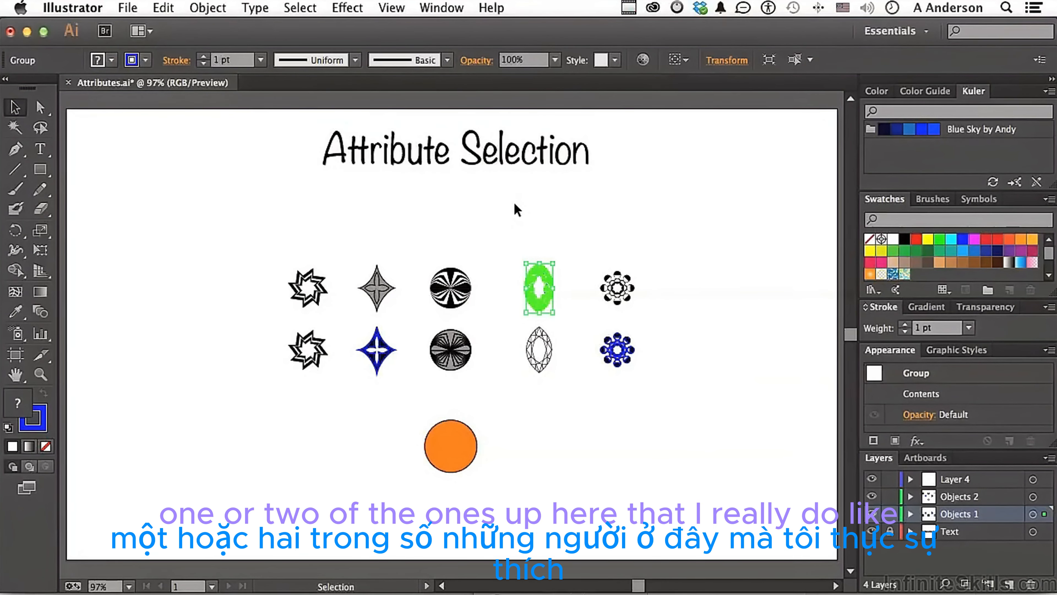
pyautogui.click(514, 202)
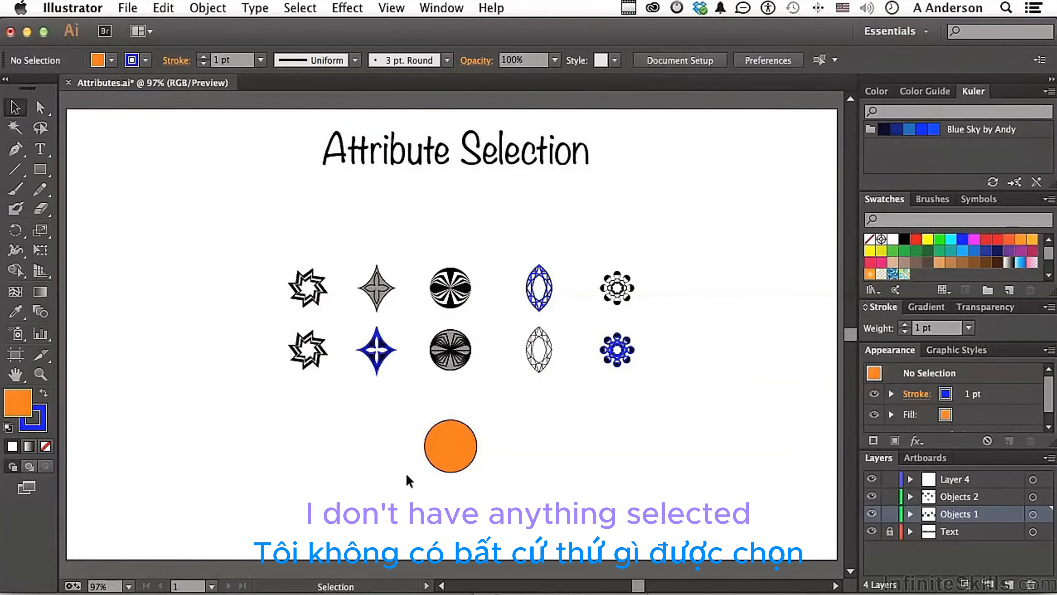
# - Select all Stray Points in the document and delete them
pyautogui.click(300, 7)
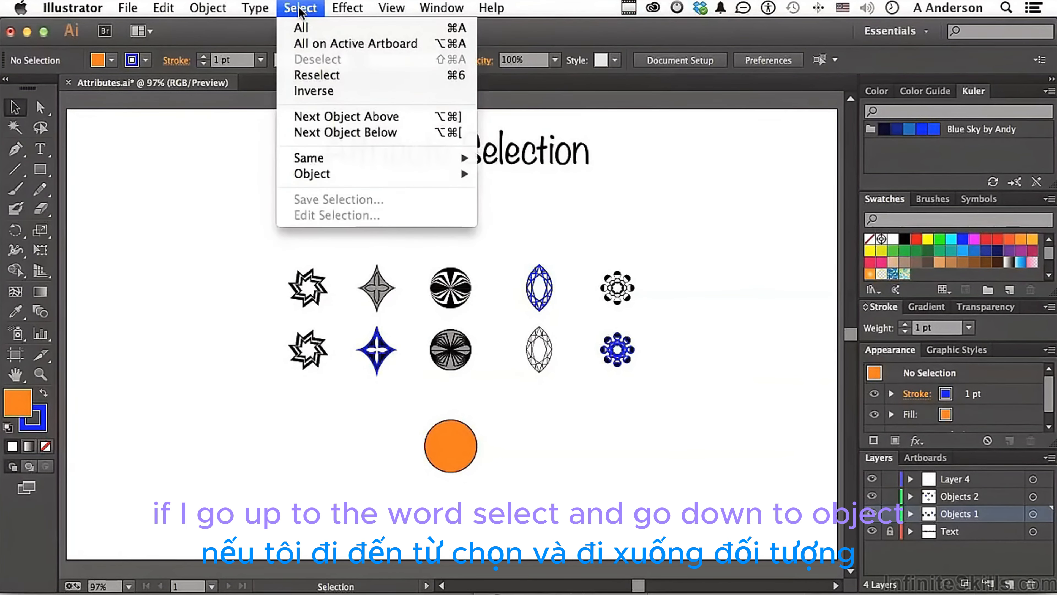
pyautogui.moveTo(304, 164)
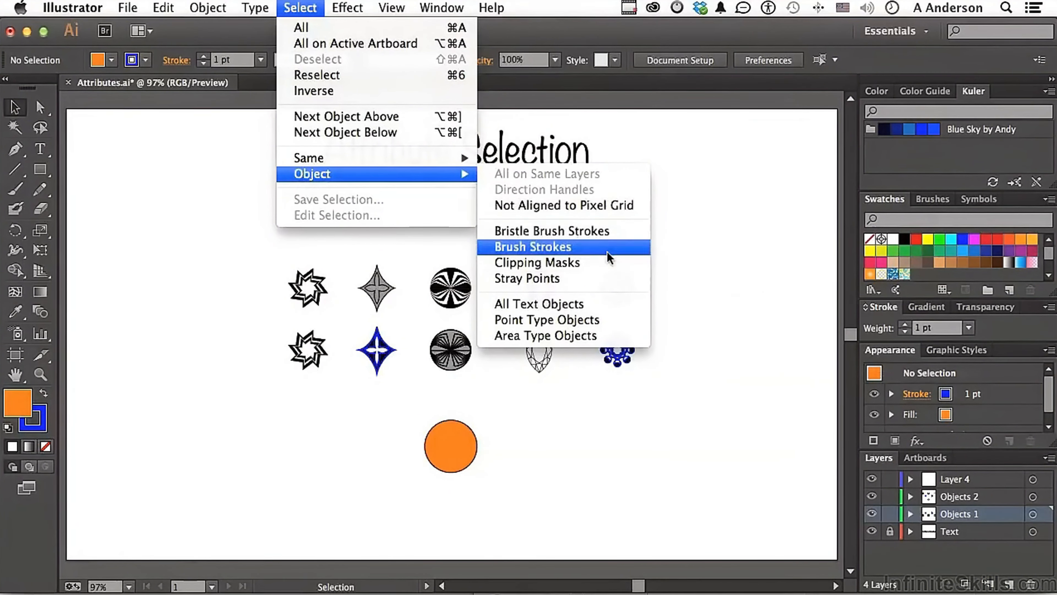
pyautogui.click(588, 279)
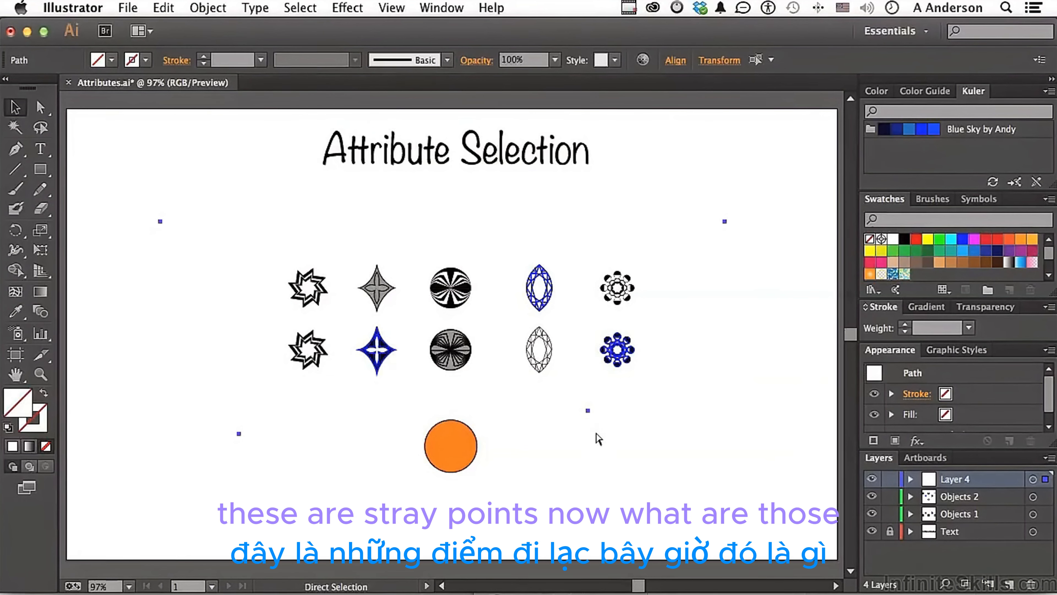
pyautogui.press('v')
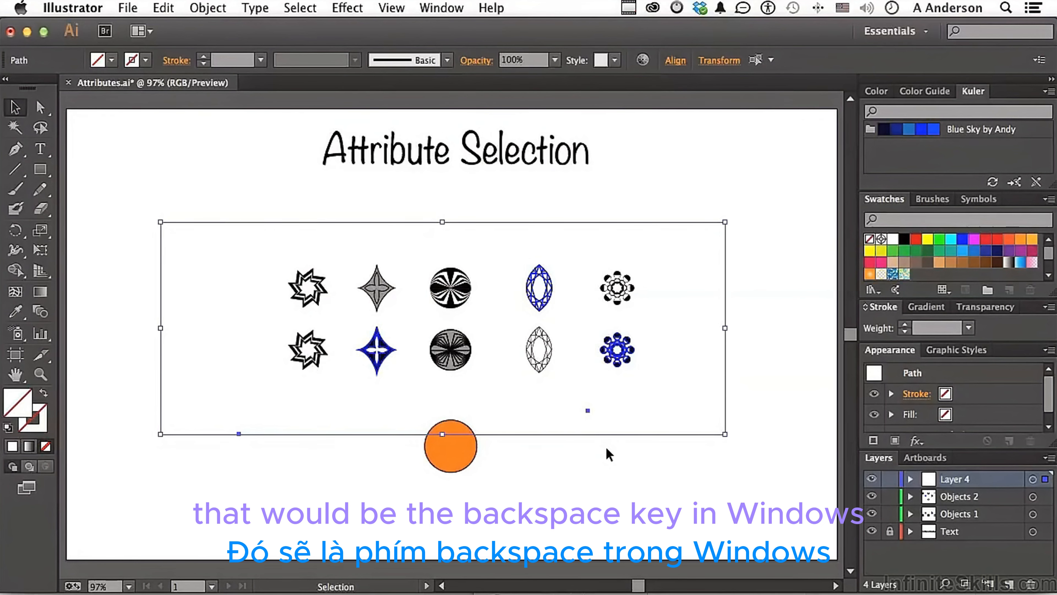
pyautogui.press('Delete')
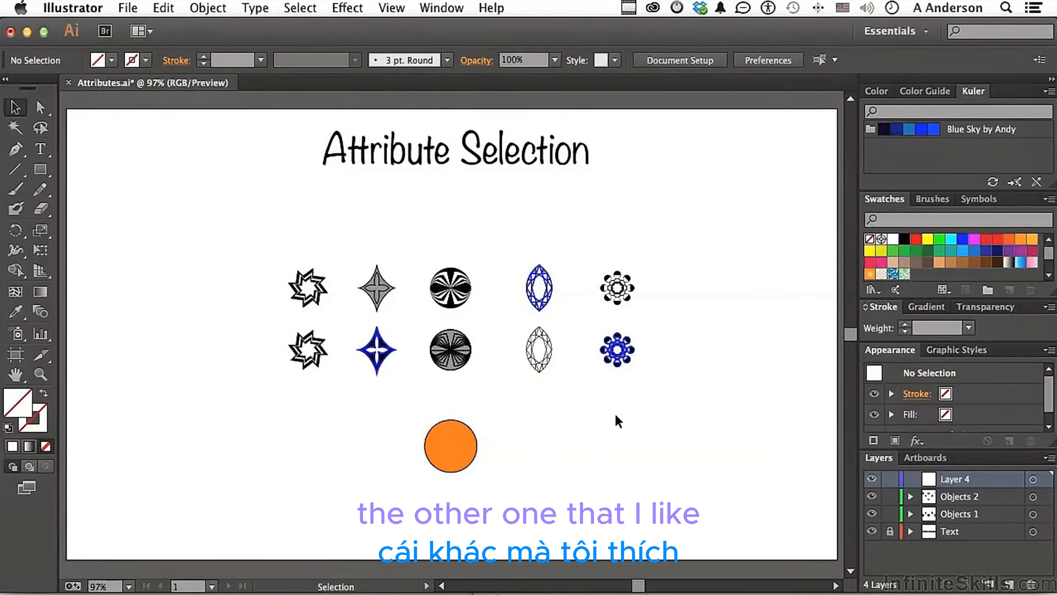
# - Select all objects that are Not Aligned to Pixel Grid, and clear the selection
pyautogui.click(301, 8)
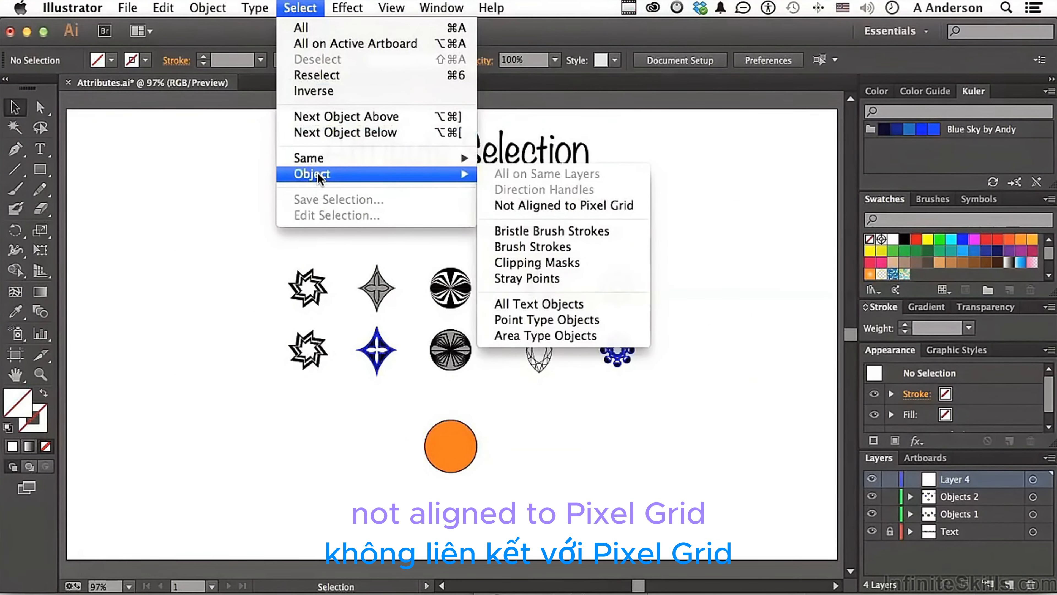
pyautogui.click(535, 205)
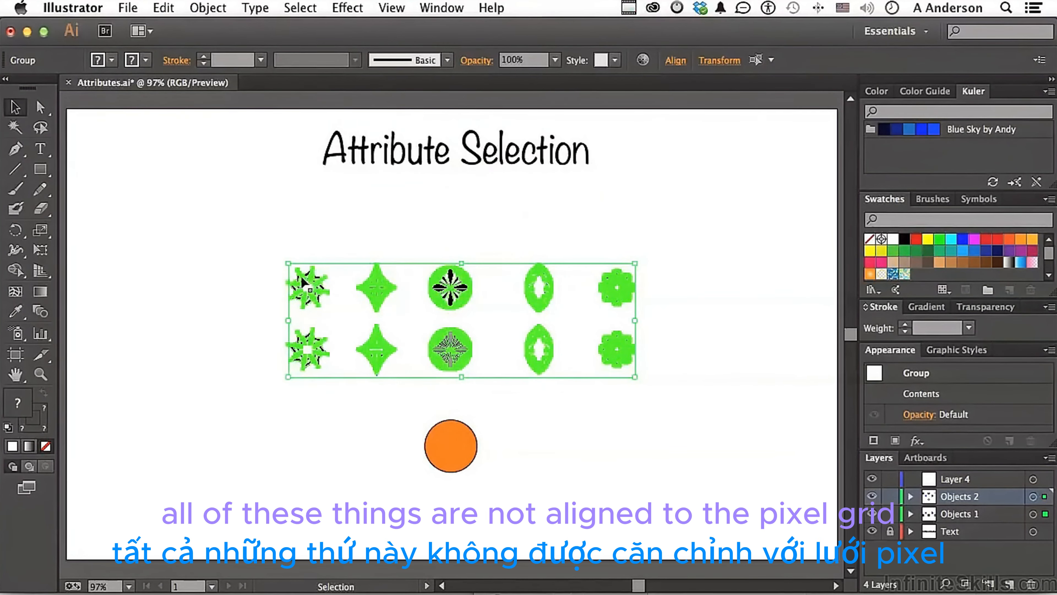
pyautogui.click(569, 435)
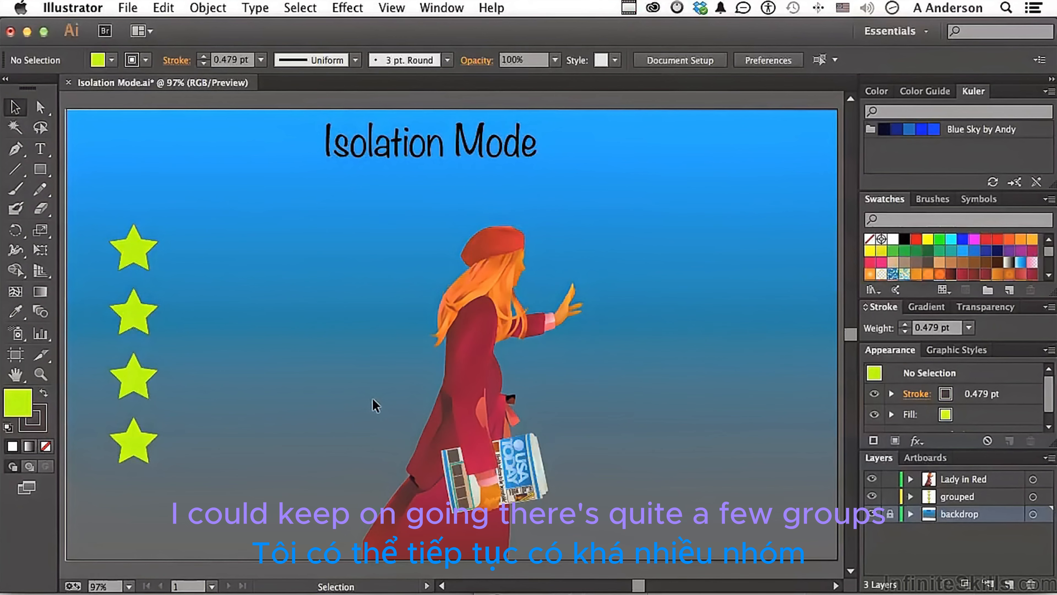
# - In Isolation Mode.ai, try moving only the top star of the star group with the Direct Selection tool, and undo the move
pyautogui.click(140, 250)
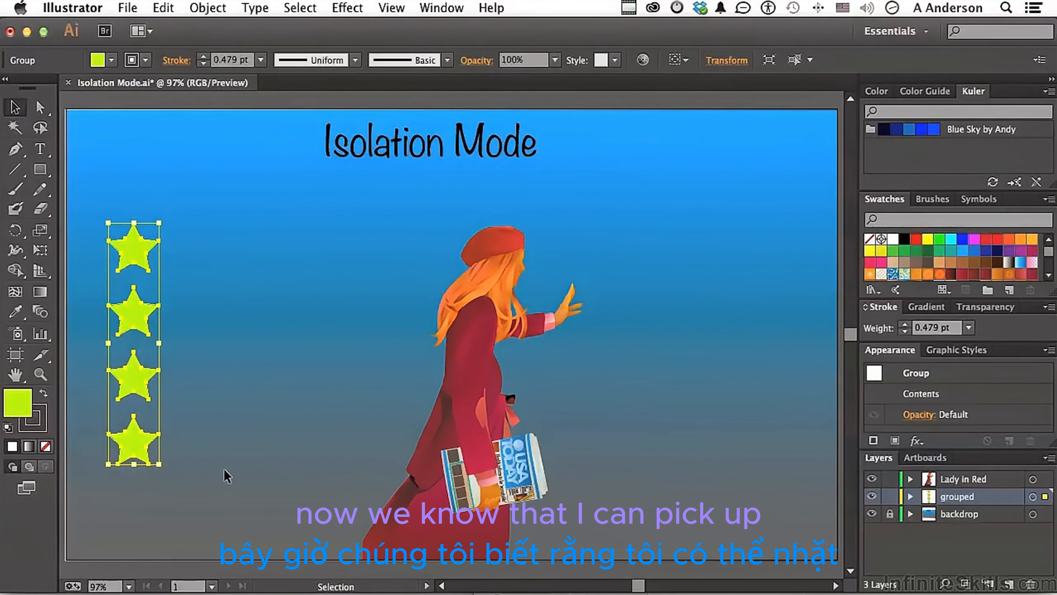
pyautogui.click(155, 193)
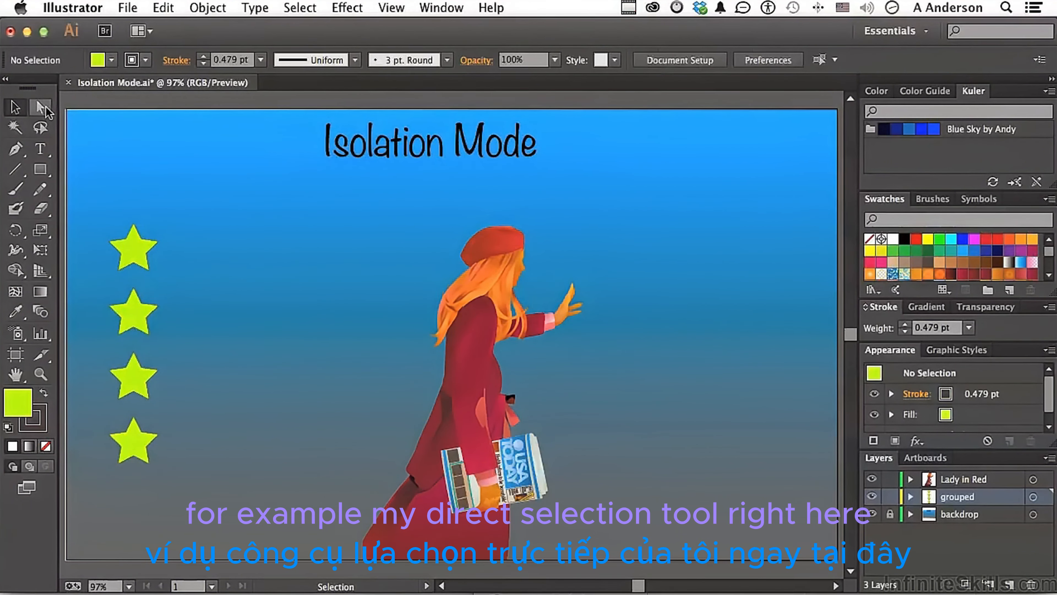
pyautogui.click(42, 108)
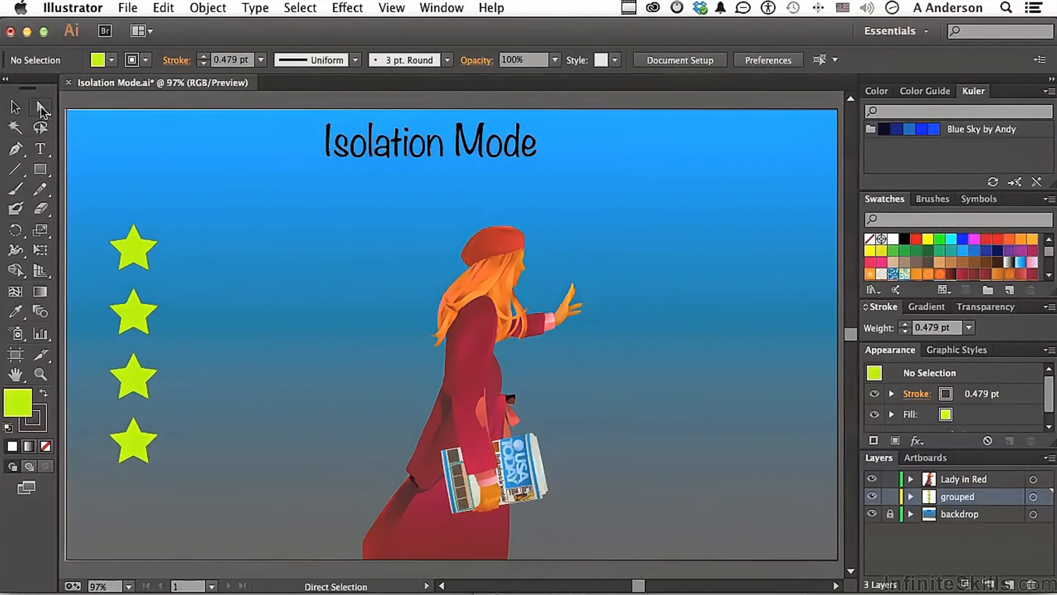
pyautogui.click(133, 251)
pyautogui.click(134, 254)
pyautogui.moveTo(134, 254); pyautogui.dragTo(159, 249)
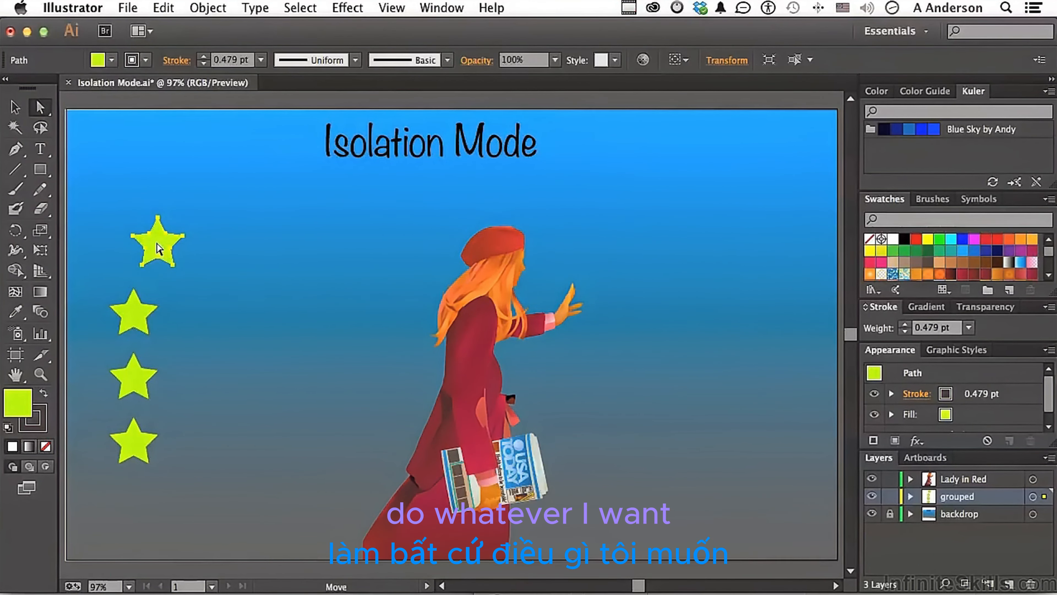
pyautogui.press('super+z')
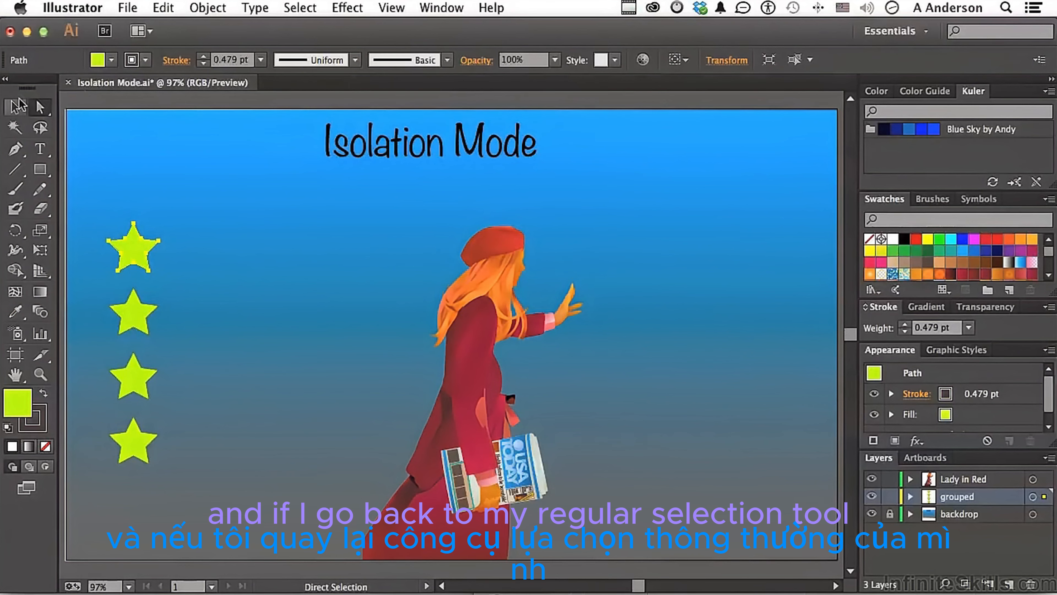
# - Return to the Selection tool, select the whole star group through its top star, and clear the selection
pyautogui.click(15, 109)
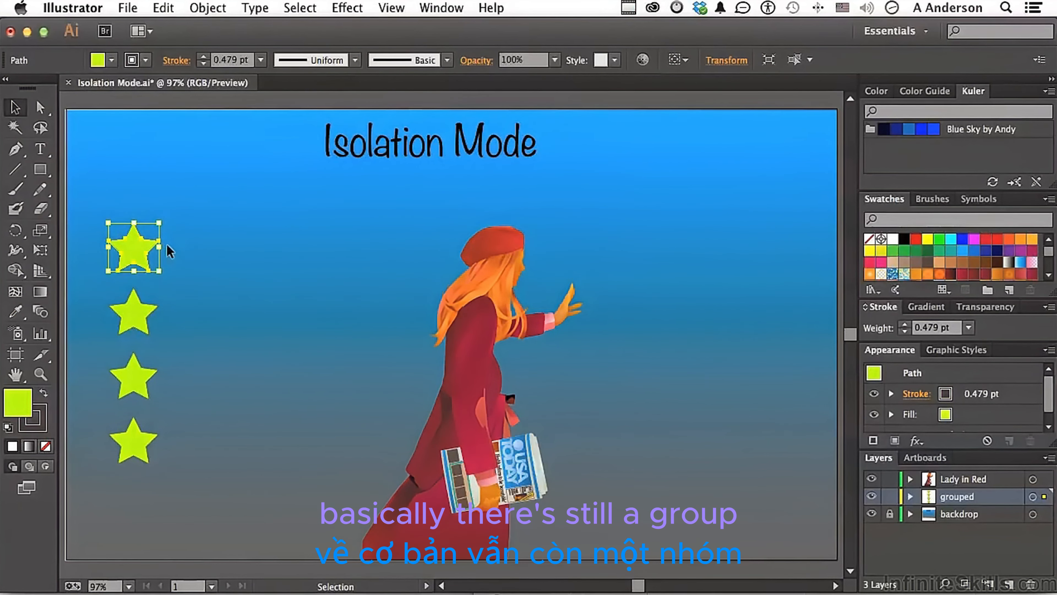
pyautogui.click(192, 257)
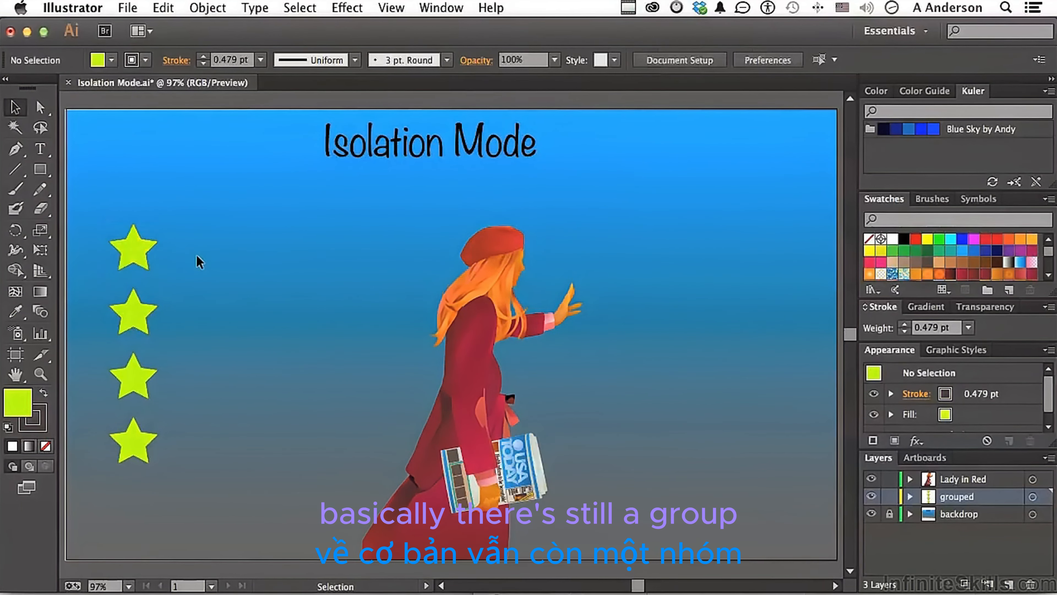
pyautogui.click(128, 243)
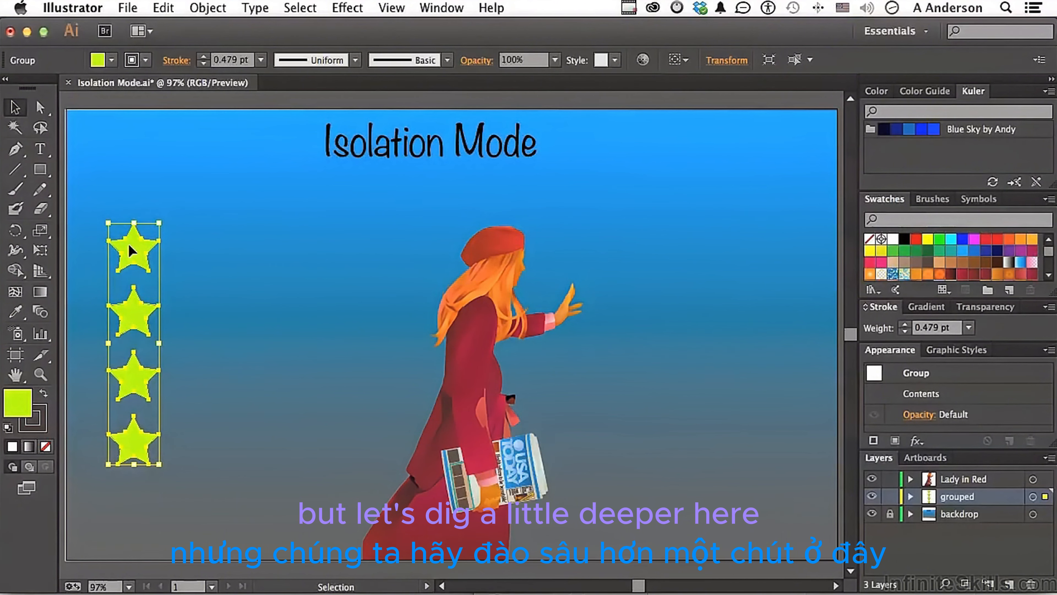
pyautogui.click(193, 256)
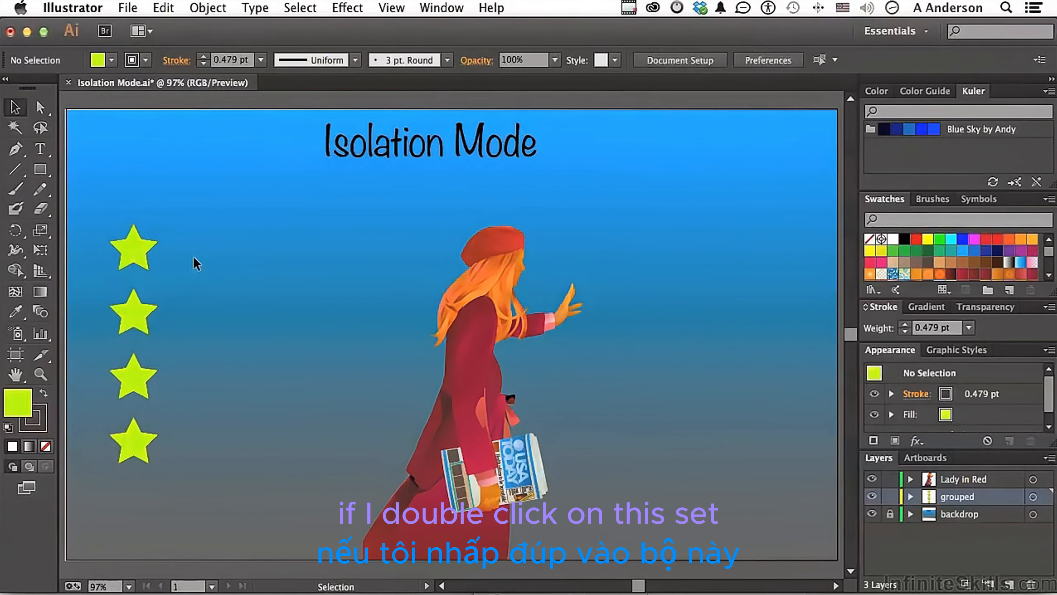
# - Isolate the star group and shift its stars individually: the second and third to the right, the bottom and top slightly left
pyautogui.click(128, 250)
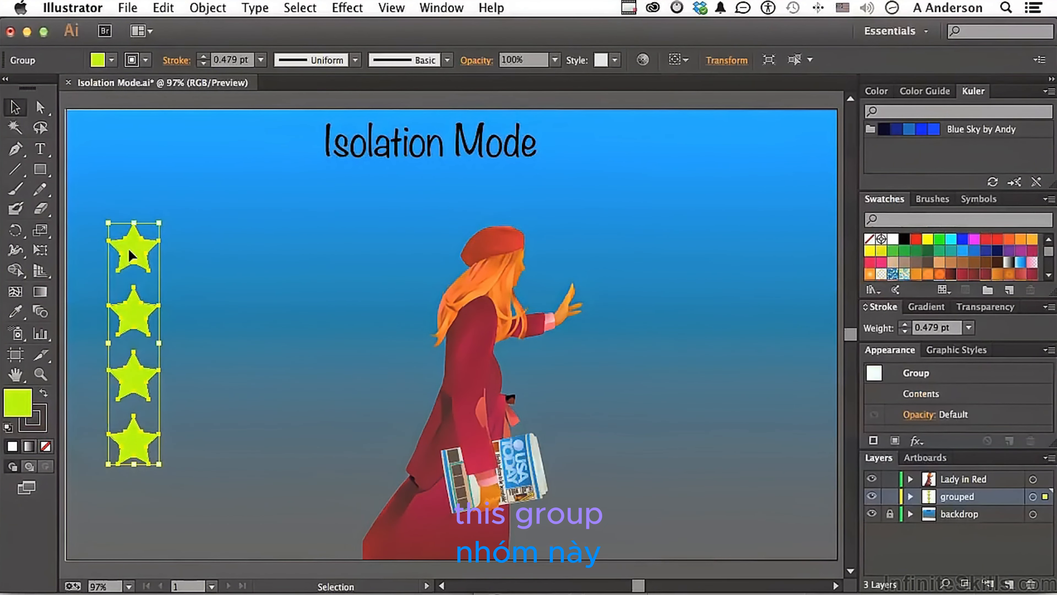
pyautogui.doubleClick(130, 251)
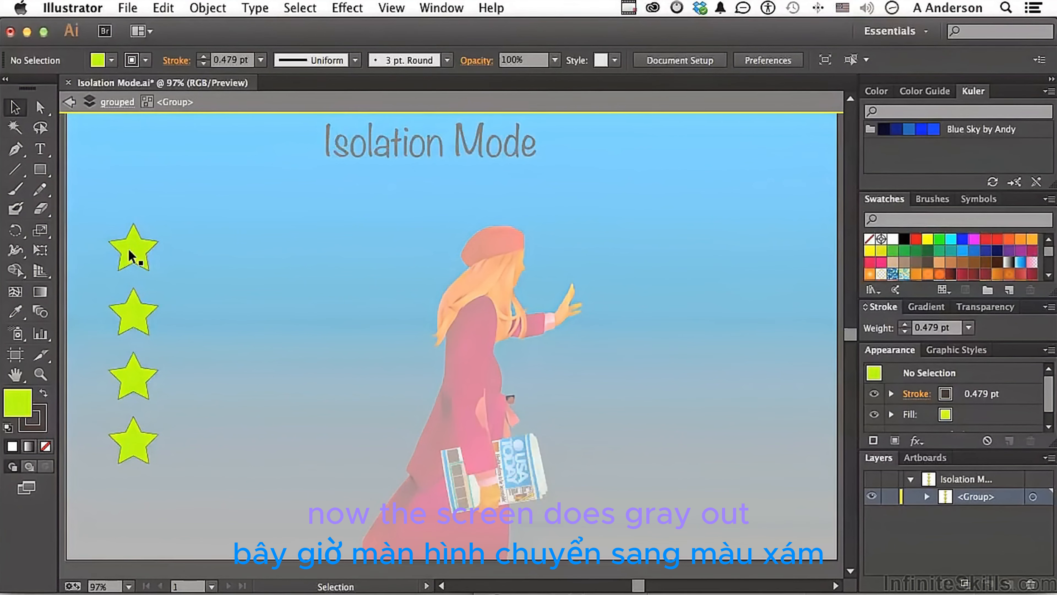
pyautogui.click(137, 309)
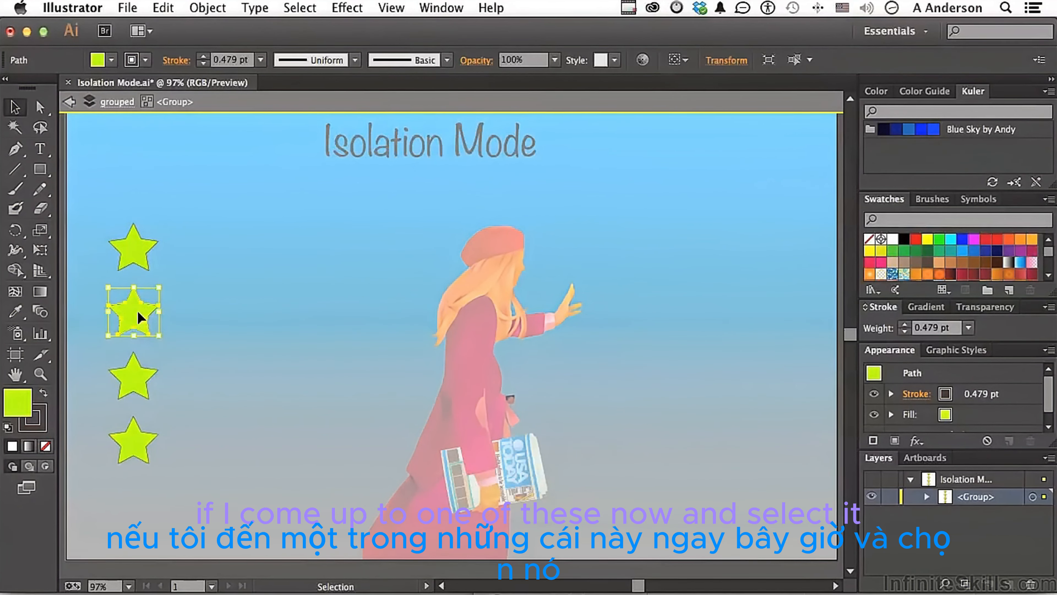
pyautogui.moveTo(137, 309); pyautogui.dragTo(165, 304)
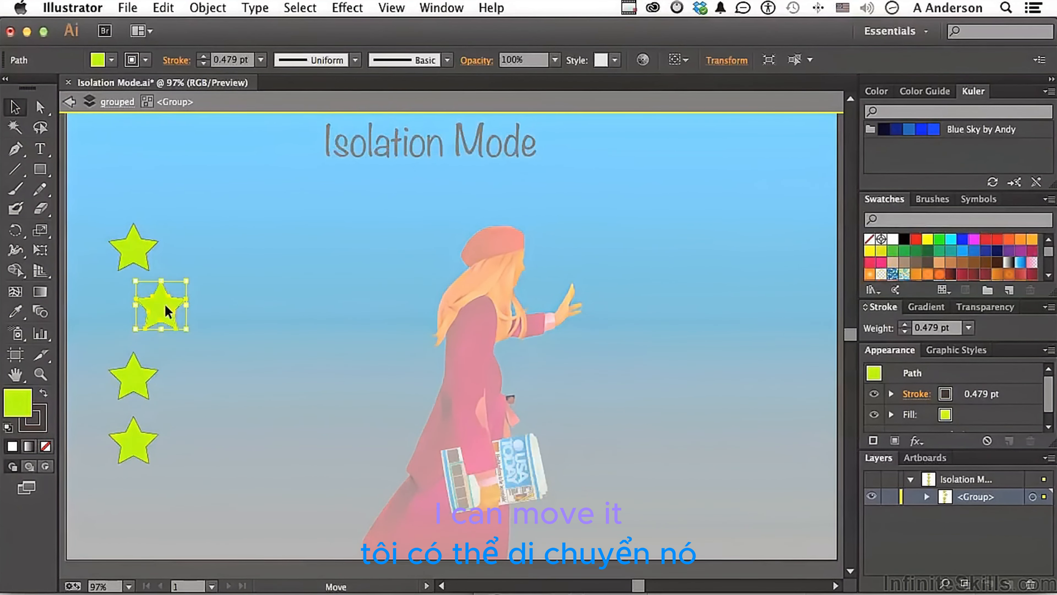
pyautogui.moveTo(133, 376); pyautogui.dragTo(157, 383)
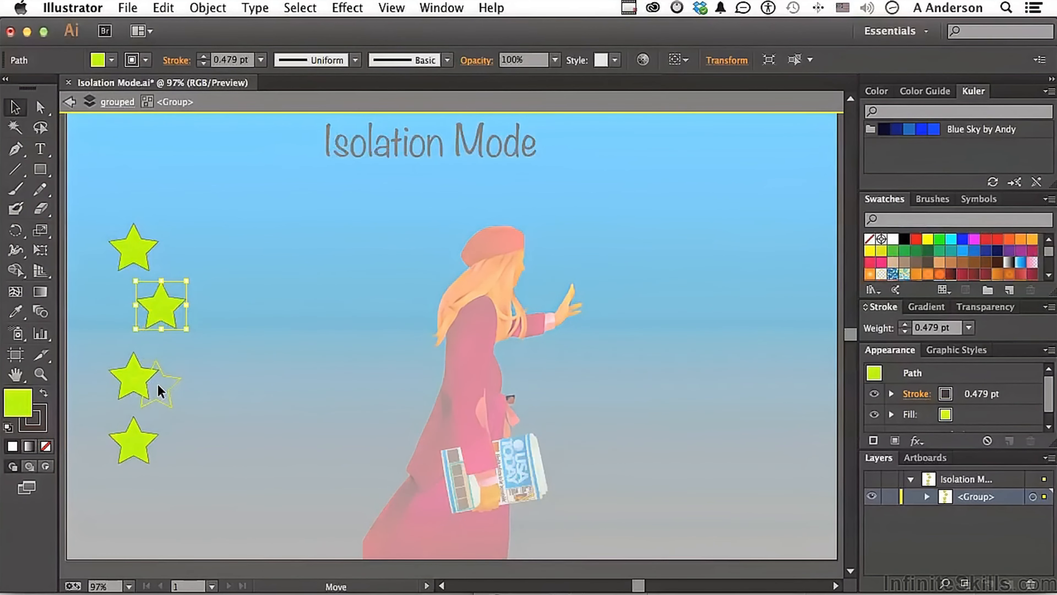
pyautogui.moveTo(128, 436); pyautogui.dragTo(119, 440)
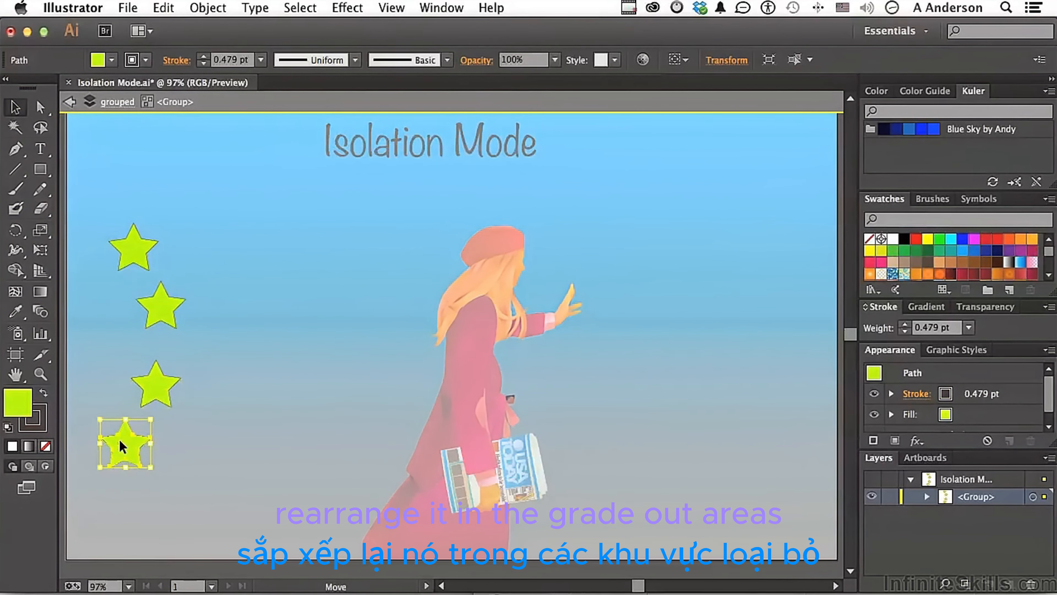
pyautogui.moveTo(143, 256); pyautogui.dragTo(137, 256)
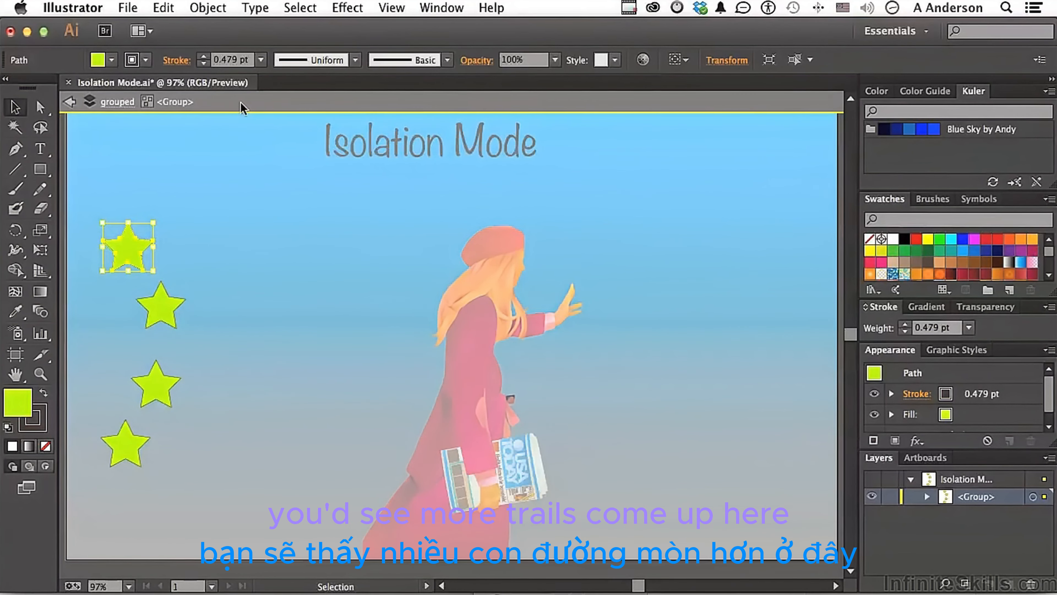
# - Isolate the second star's path inside the star group and clear the selection
pyautogui.doubleClick(166, 307)
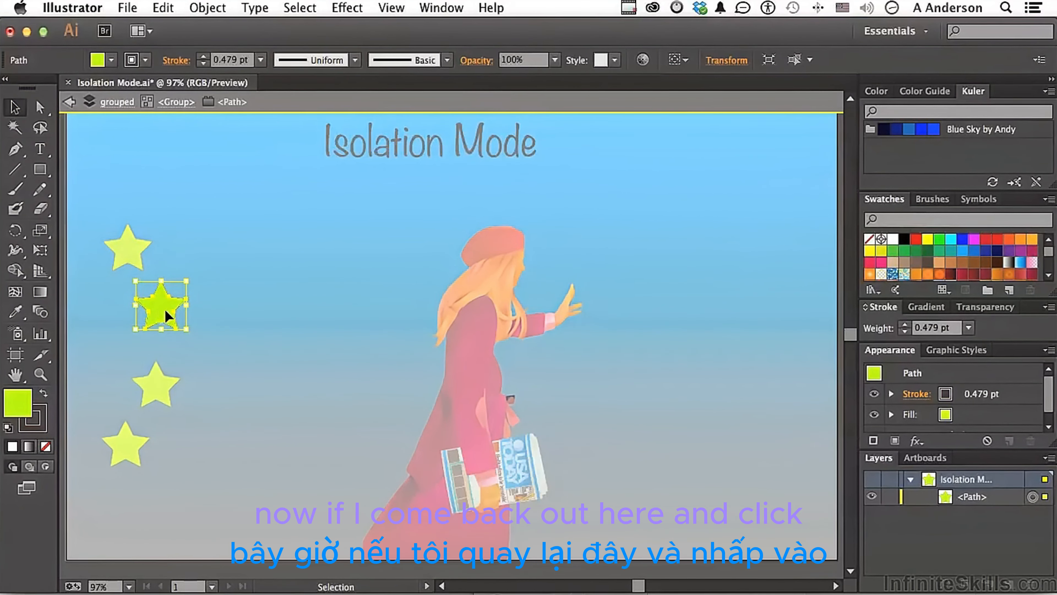
pyautogui.click(193, 166)
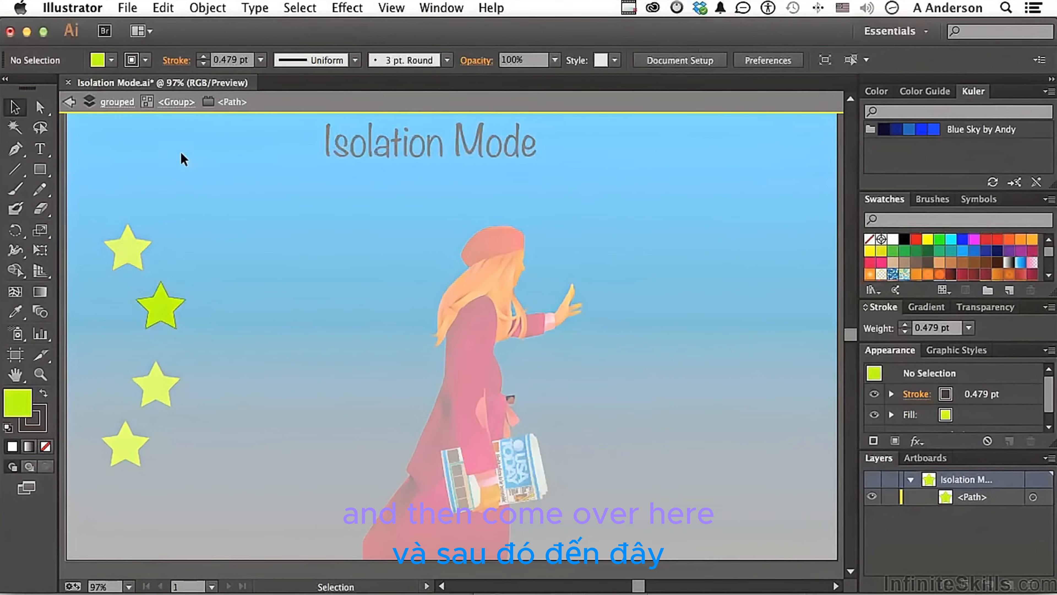
# - Back out of isolation mode level by level and move the whole star group slightly up and to the right
pyautogui.click(176, 103)
pyautogui.click(123, 102)
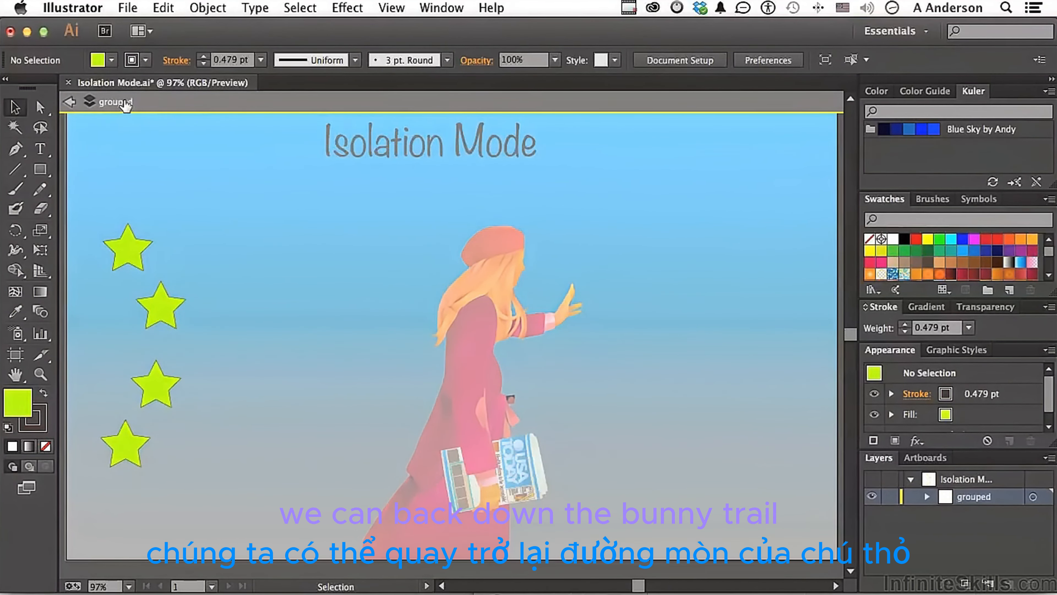
pyautogui.click(69, 101)
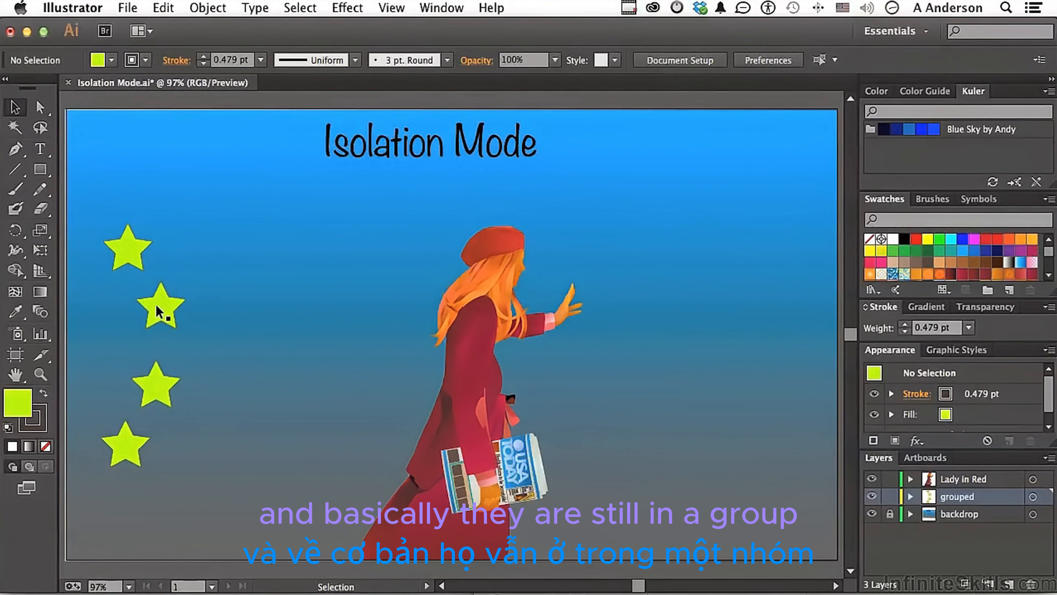
pyautogui.moveTo(157, 307); pyautogui.dragTo(178, 290)
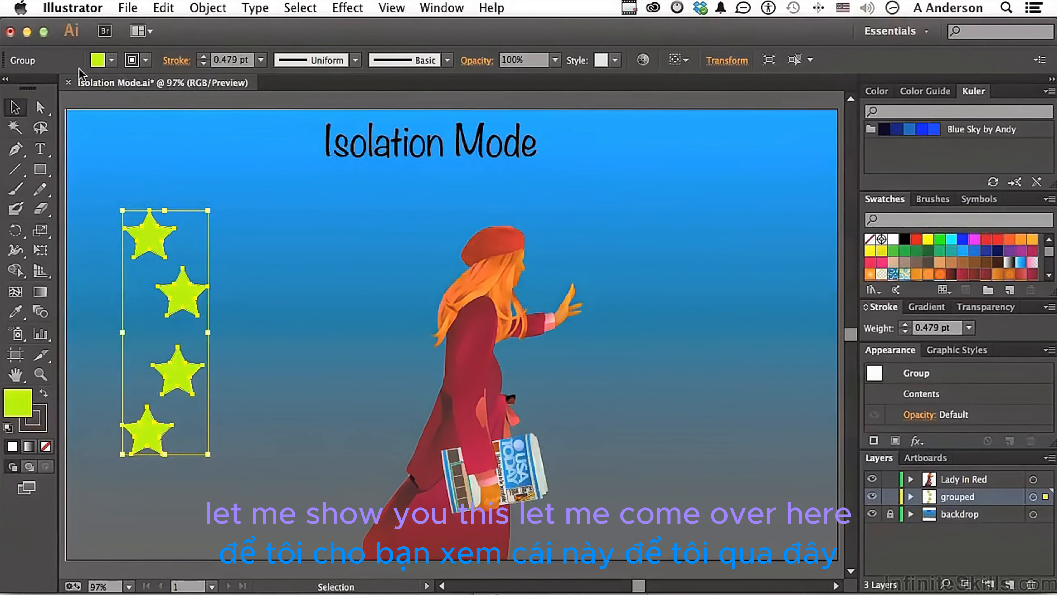
# - With the Direct Selection tool, select a single blue shape on the newspaper and a piece of the coat, and clear the selection
pyautogui.click(40, 109)
pyautogui.click(41, 109)
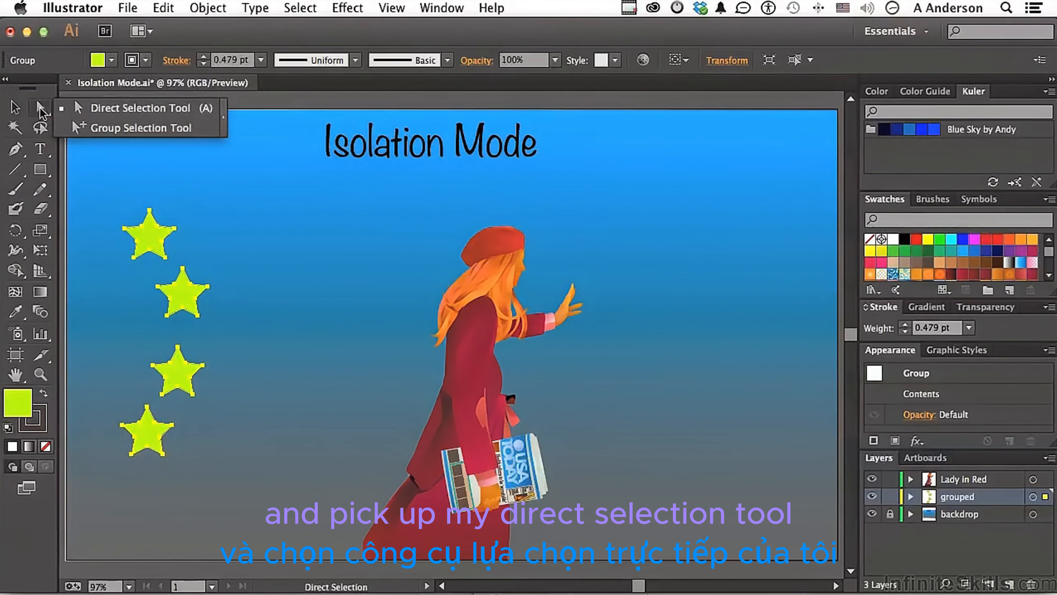
pyautogui.click(93, 109)
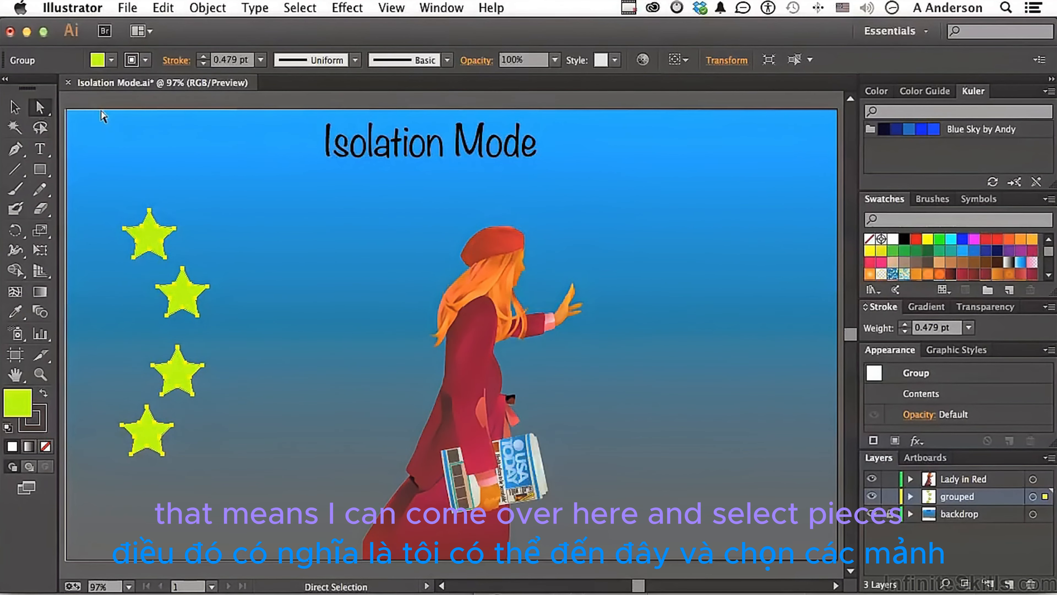
pyautogui.click(528, 469)
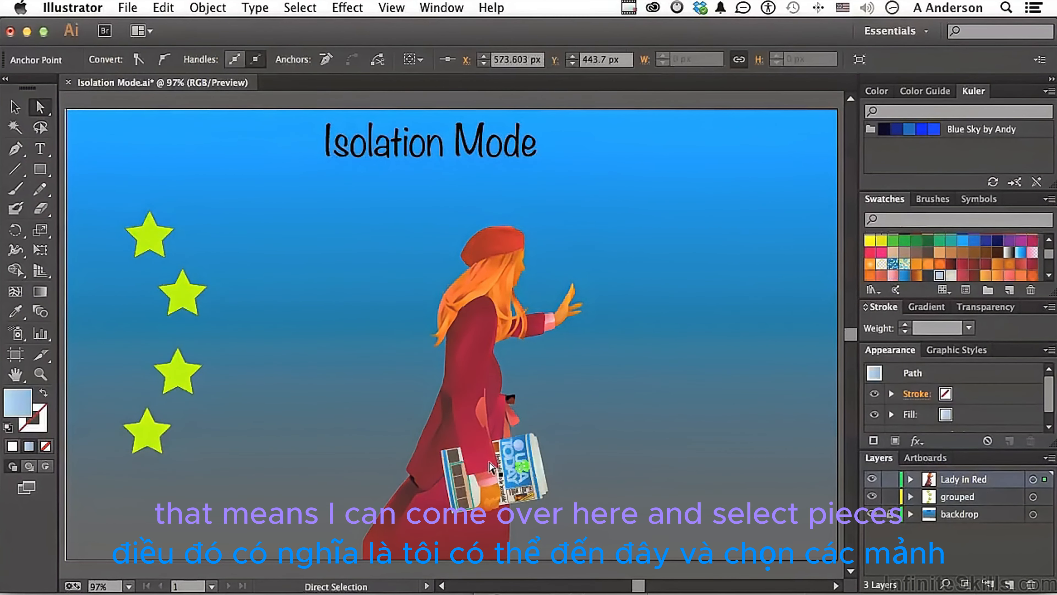
pyautogui.click(477, 420)
pyautogui.click(371, 370)
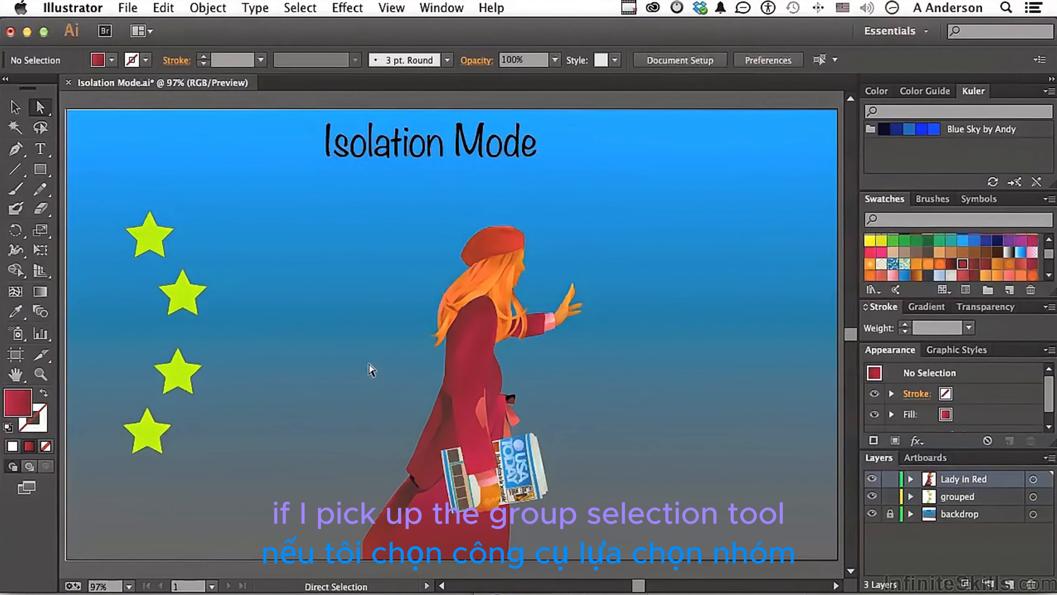
# - With the Group Selection tool, expand the selection from one newspaper shape through its parent groups to the whole newspaper, and clear it
pyautogui.moveTo(40, 108); pyautogui.dragTo(95, 127)
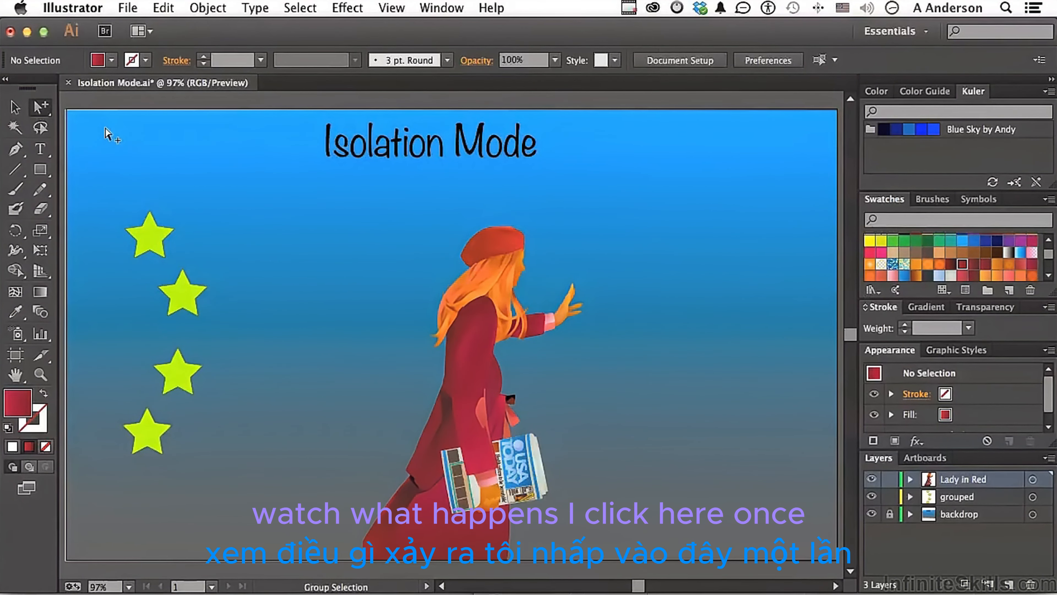
pyautogui.click(523, 471)
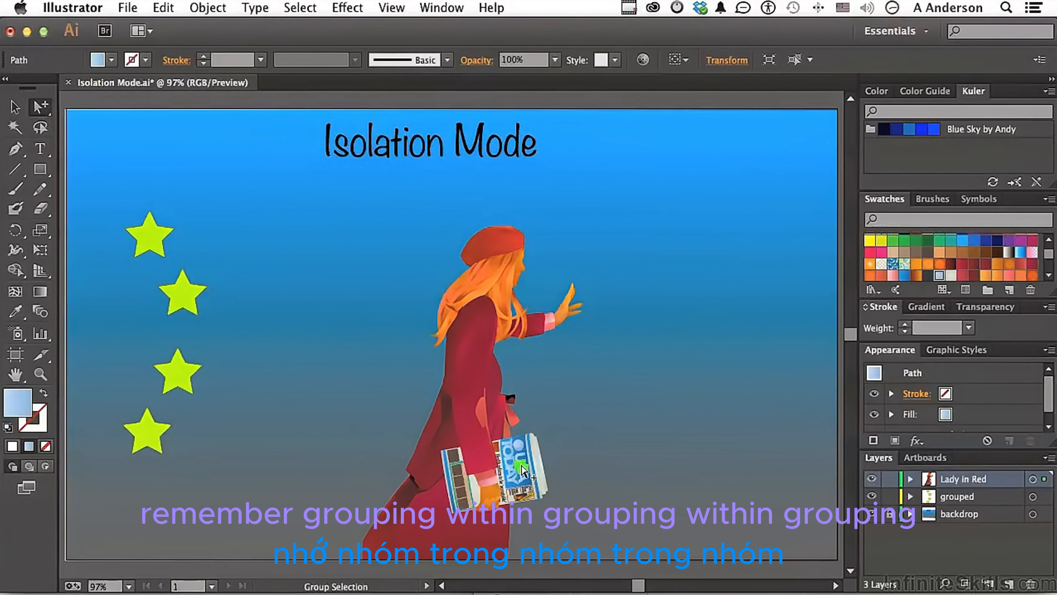
pyautogui.click(524, 471)
pyautogui.click(524, 471)
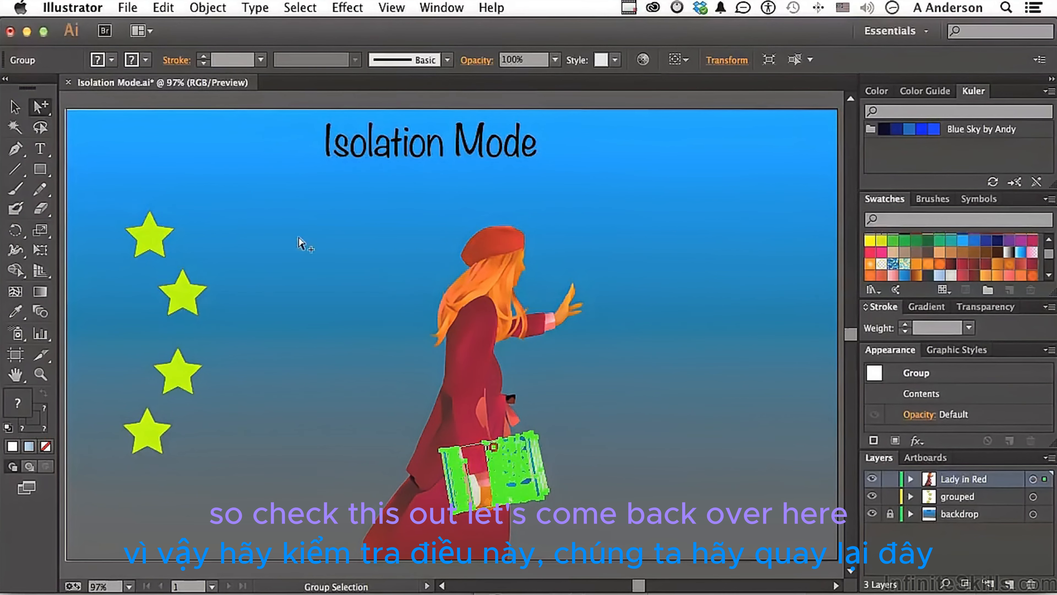
pyautogui.click(246, 212)
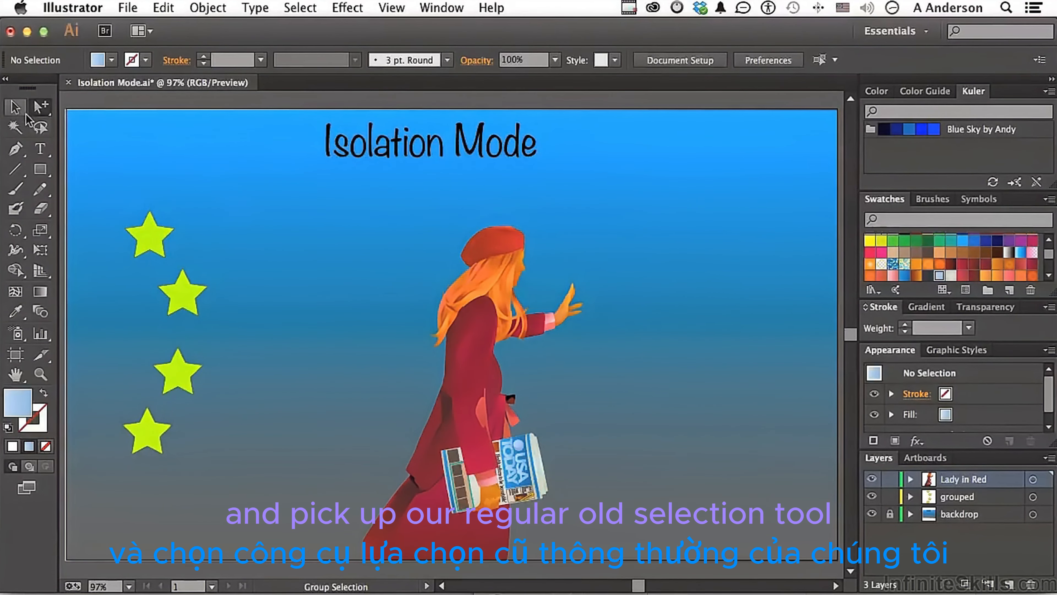
# - With the Selection tool, isolate the lady's group and the newspaper group nested inside it
pyautogui.click(15, 108)
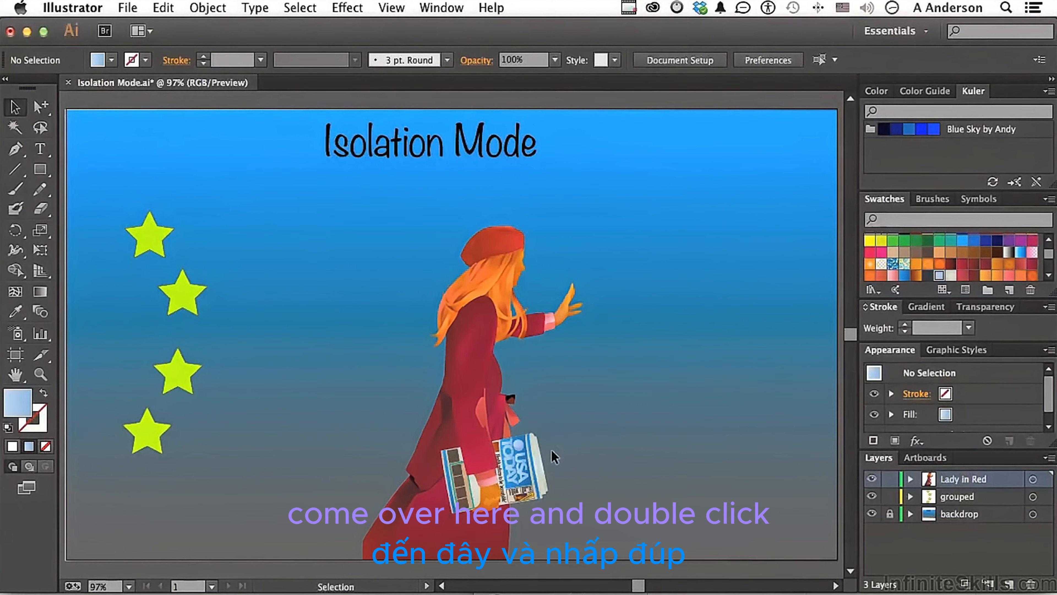
pyautogui.doubleClick(522, 464)
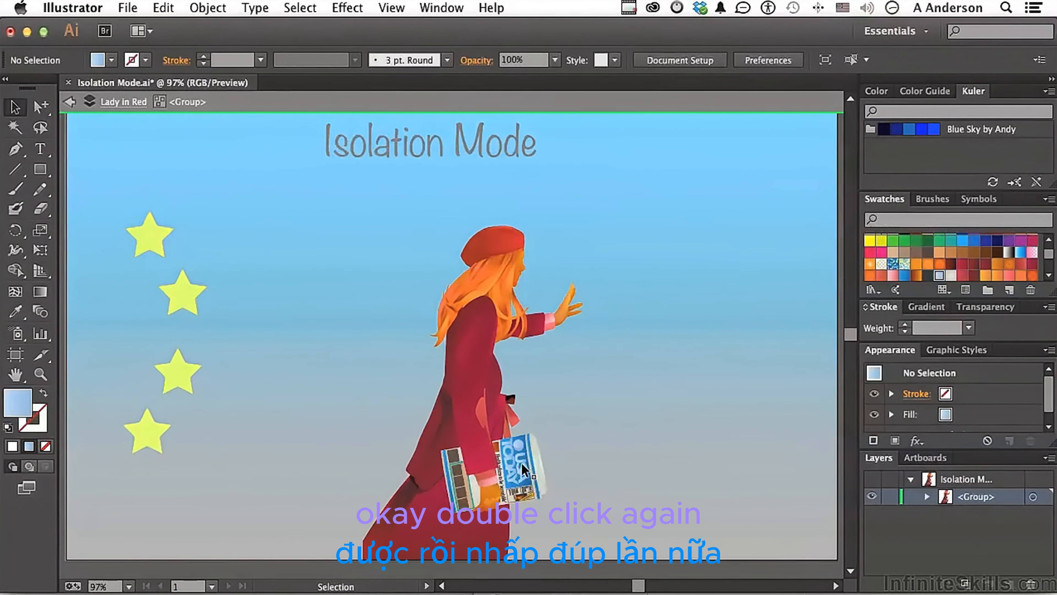
pyautogui.doubleClick(522, 464)
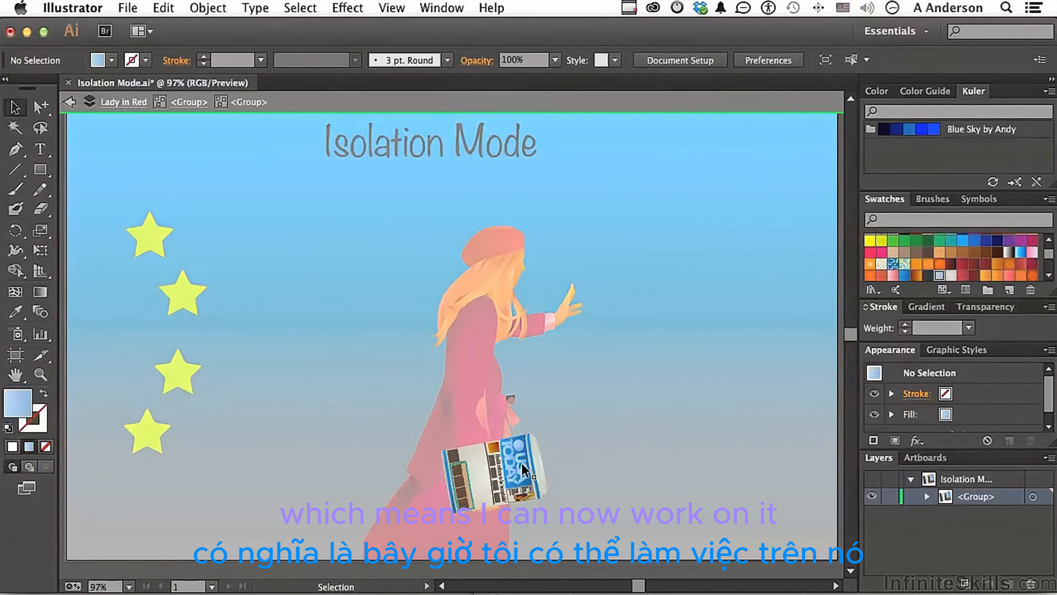
# - Select the blue USA TODAY lettering group and the newspaper's background path in turn, exit isolation mode, and clear the selection
pyautogui.click(515, 461)
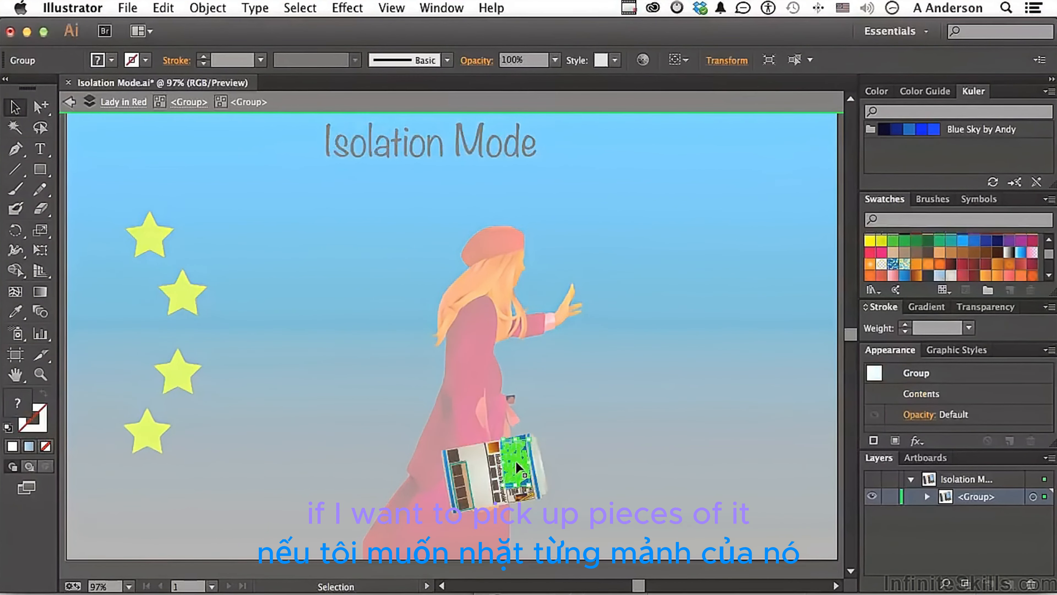
pyautogui.click(484, 472)
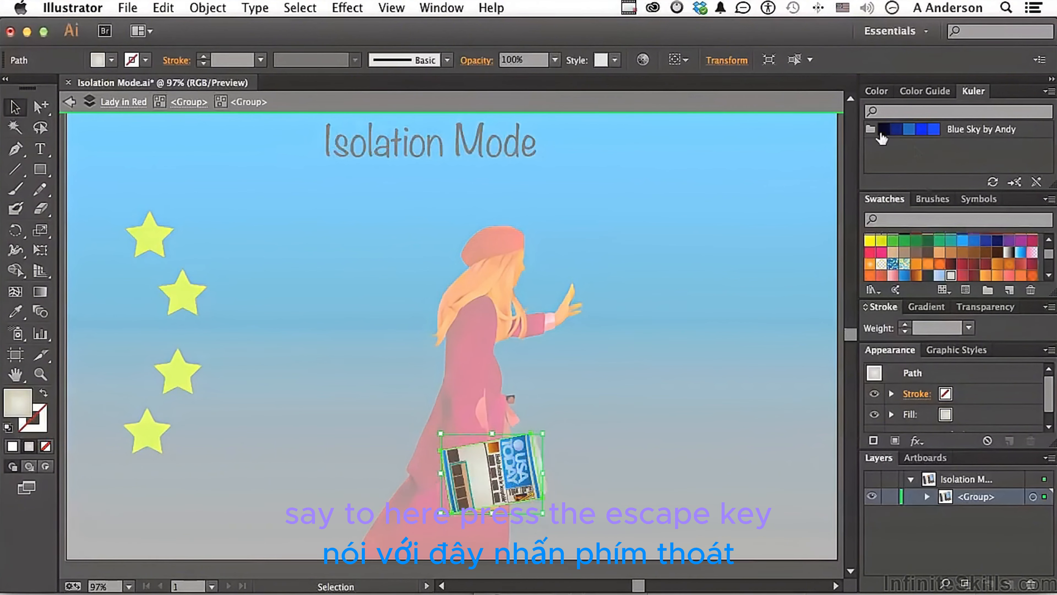
pyautogui.press('Escape')
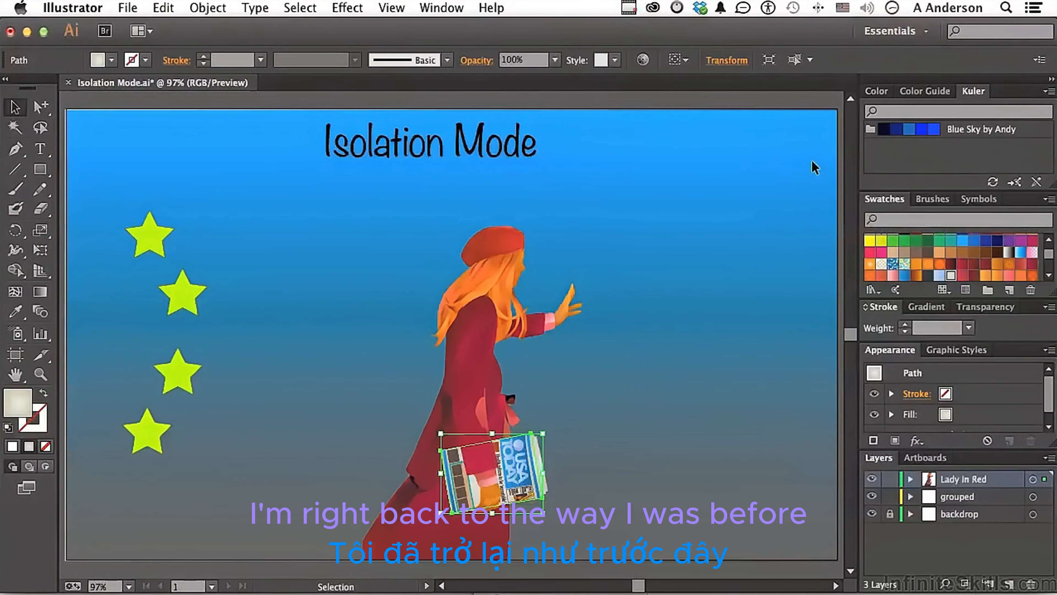
pyautogui.click(733, 193)
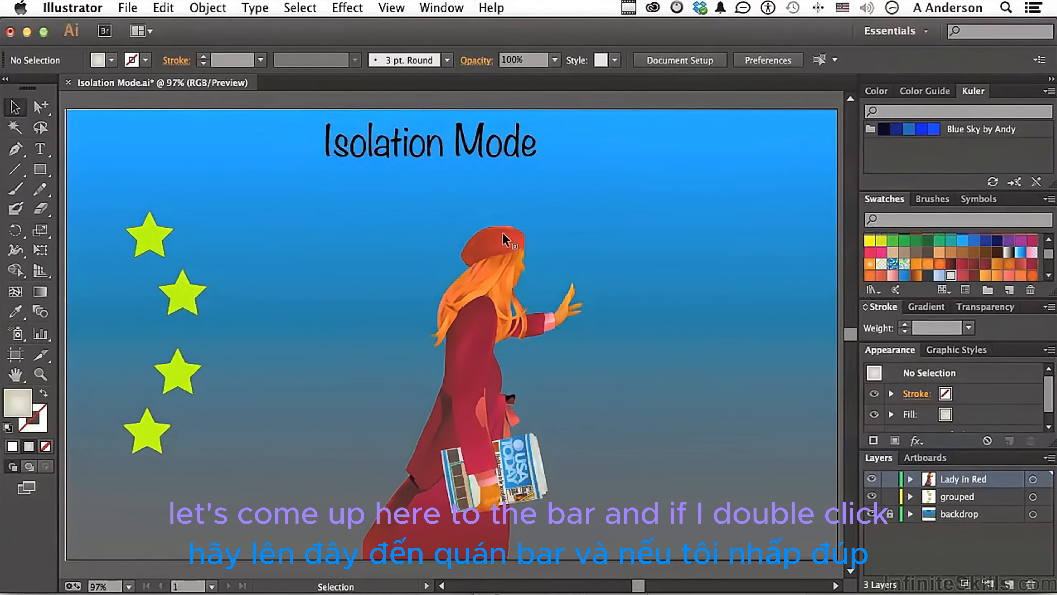
# - Isolate the nested groups of the lady one level at a time, down to the group of the red hat
pyautogui.doubleClick(491, 243)
pyautogui.doubleClick(491, 240)
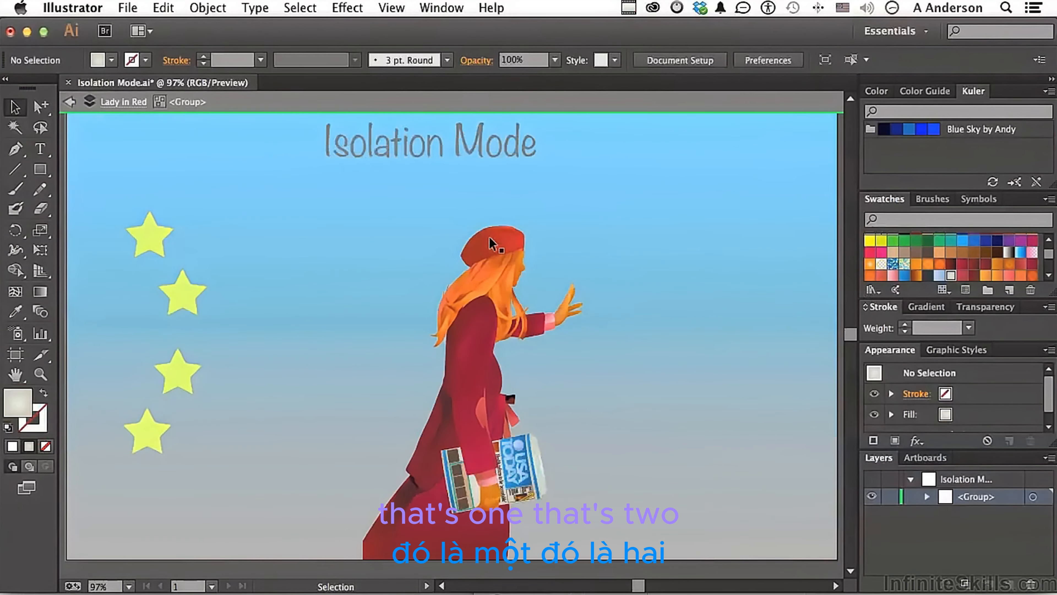
pyautogui.doubleClick(491, 243)
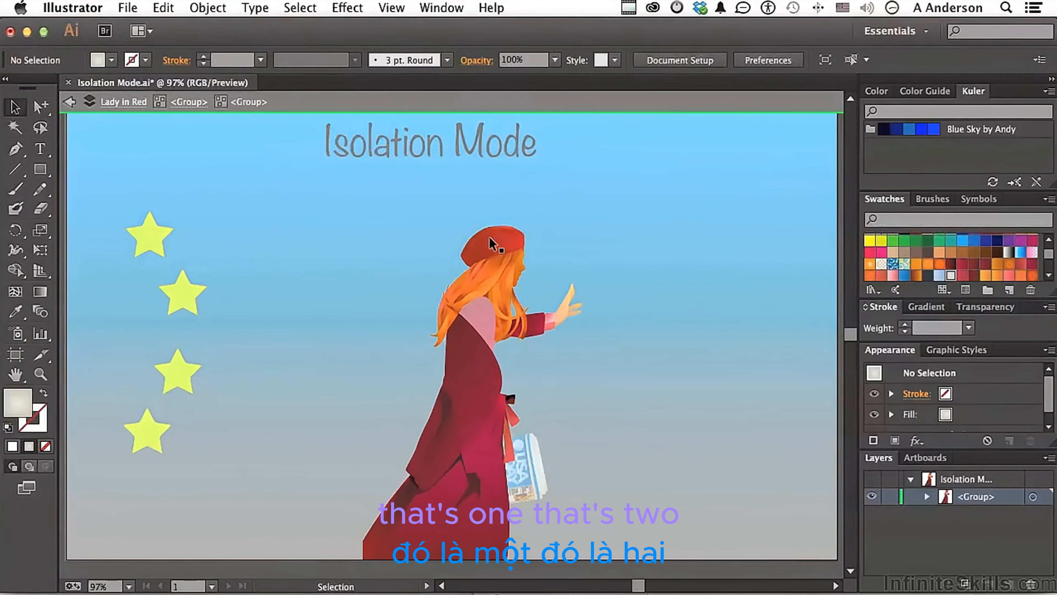
pyautogui.doubleClick(491, 243)
pyautogui.doubleClick(491, 243)
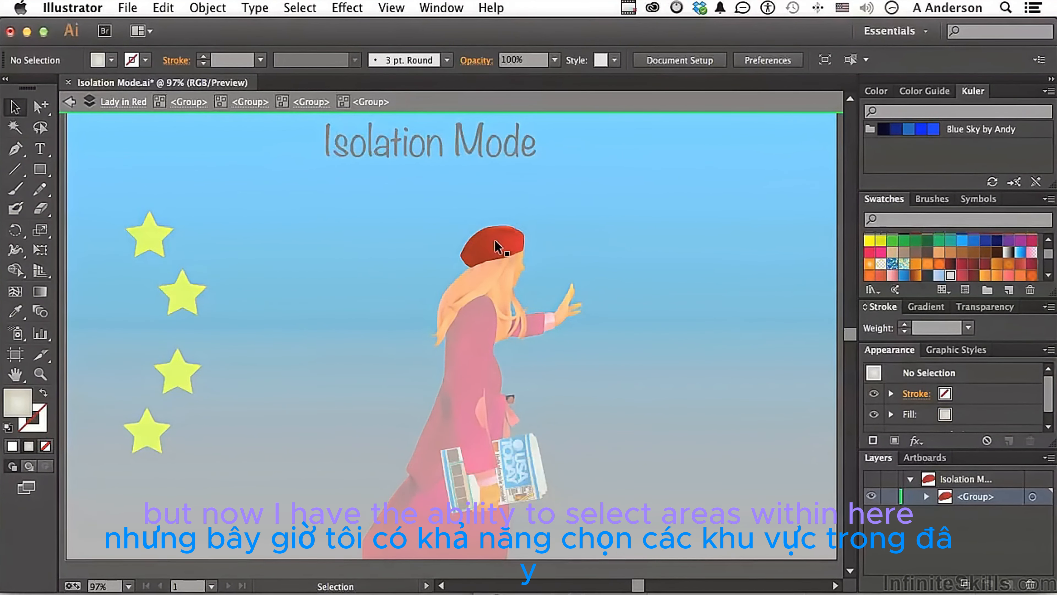
# - Select the main shape of the hat and try orange and dark brown swatches, settling on a light brown fill
pyautogui.click(498, 247)
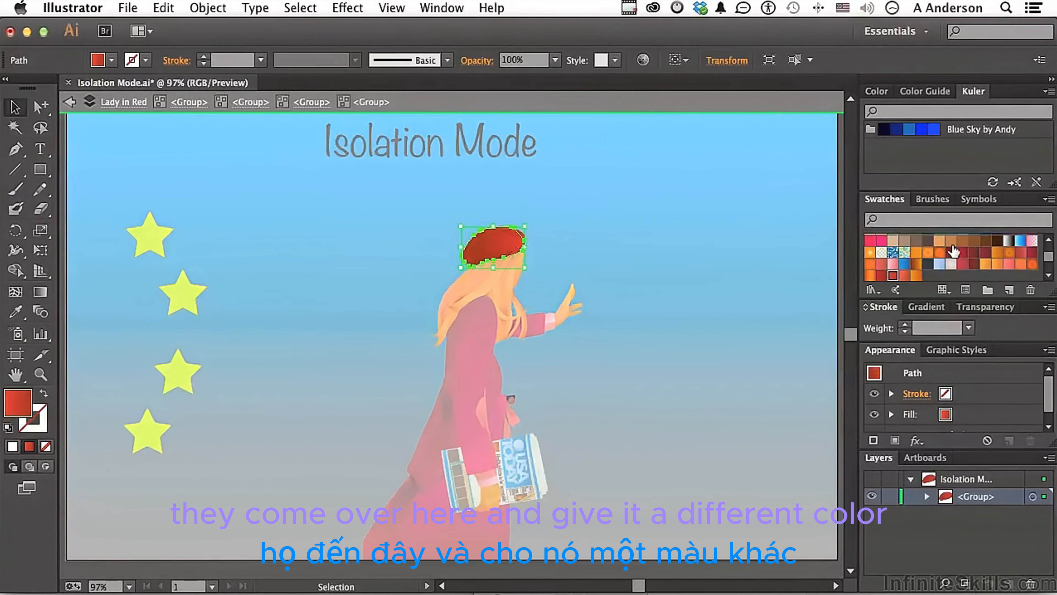
pyautogui.click(997, 264)
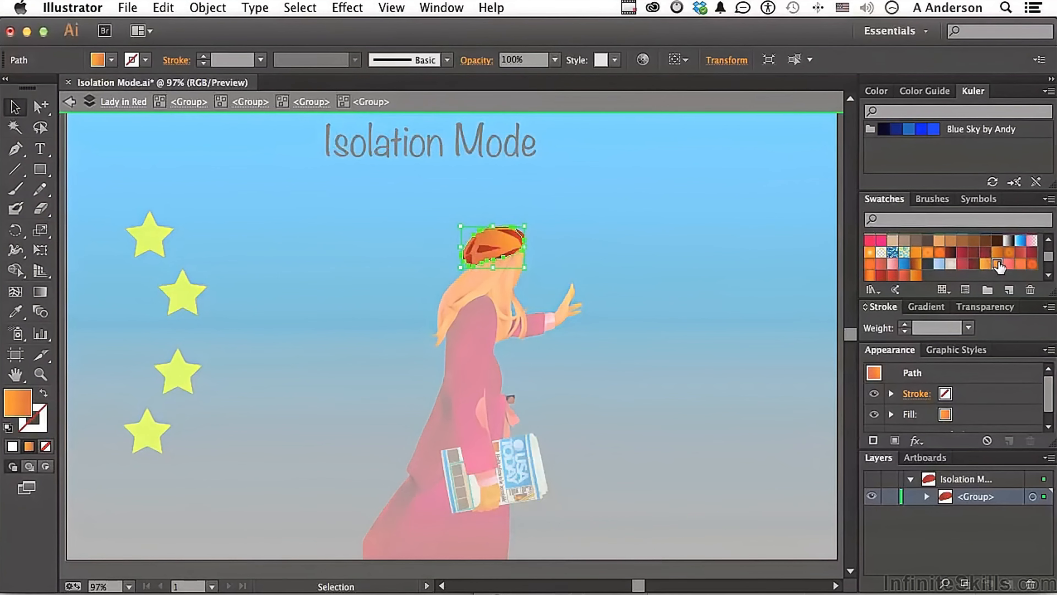
pyautogui.click(987, 241)
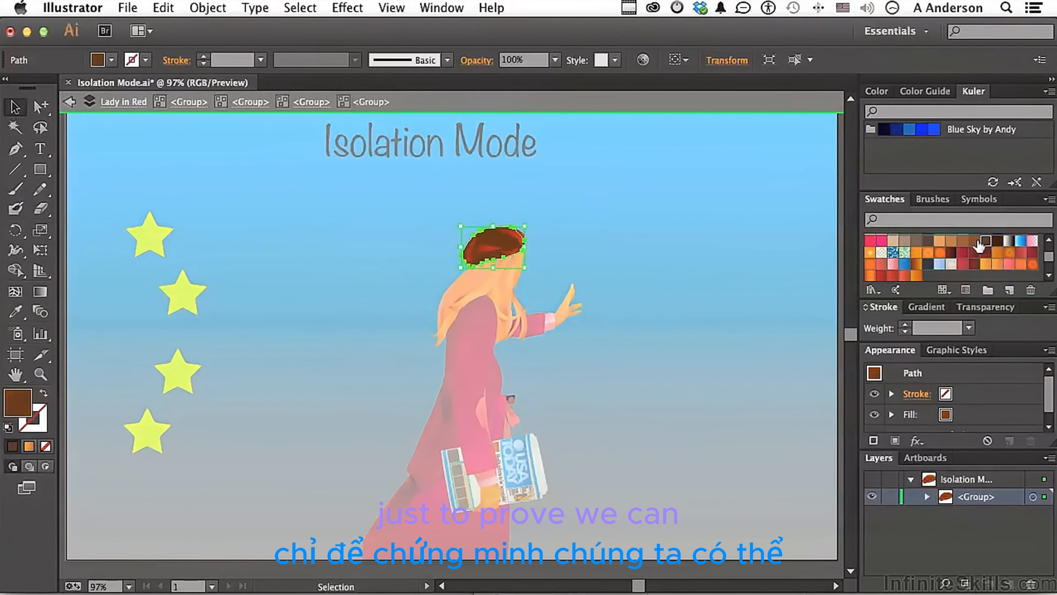
pyautogui.click(964, 241)
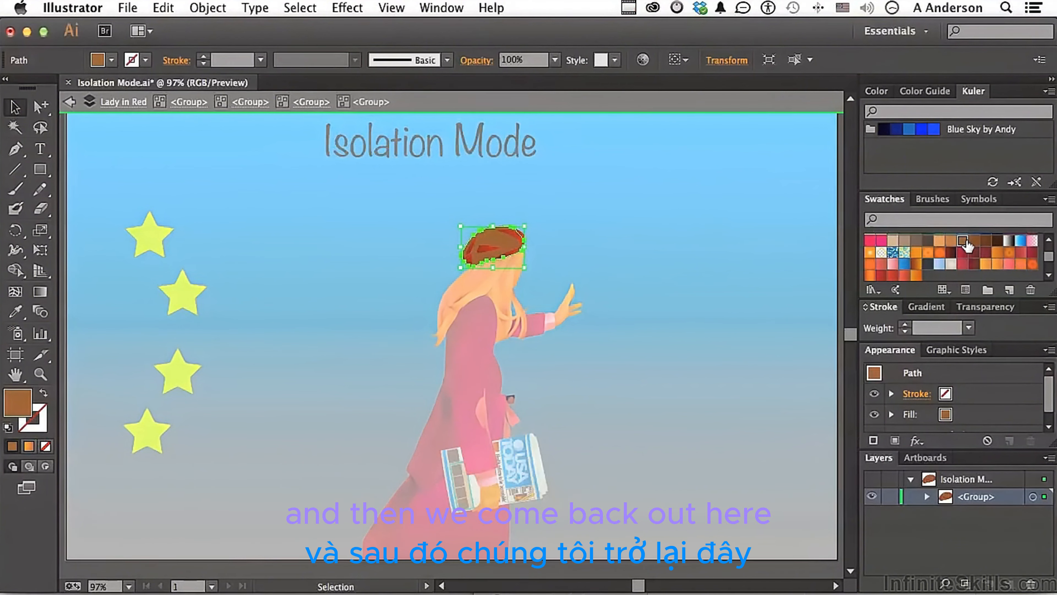
# - Exit isolation mode, clear the selection, and select the star group through its second star
pyautogui.press('Escape')
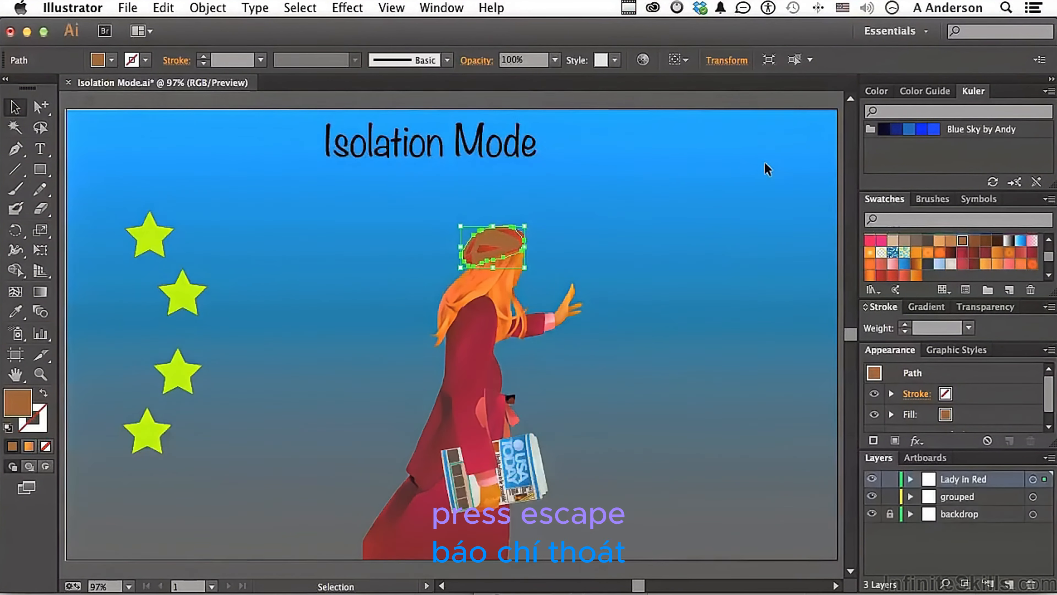
pyautogui.press('super+shift+a')
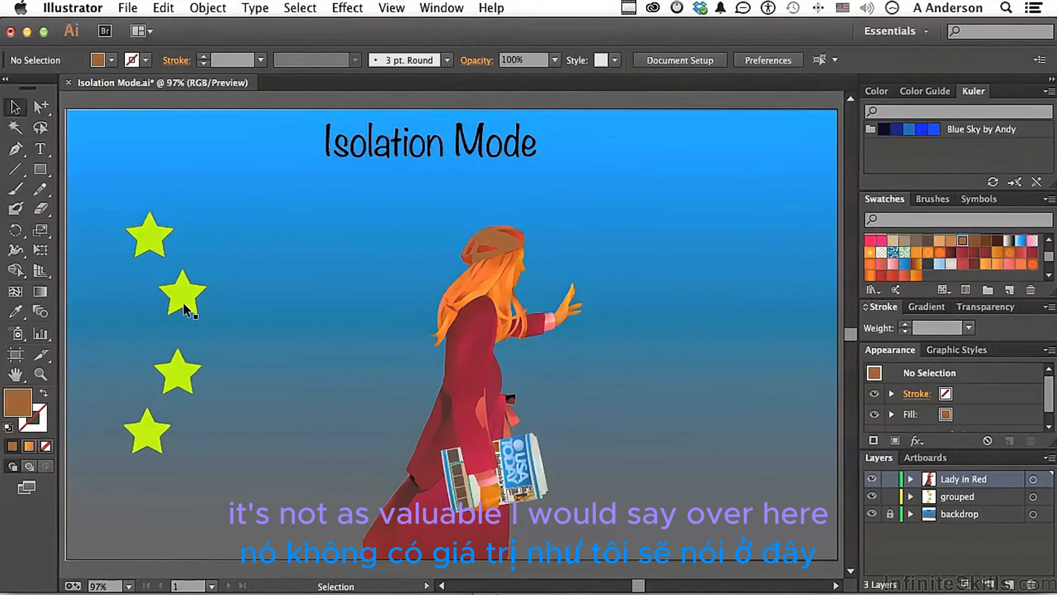
pyautogui.click(185, 310)
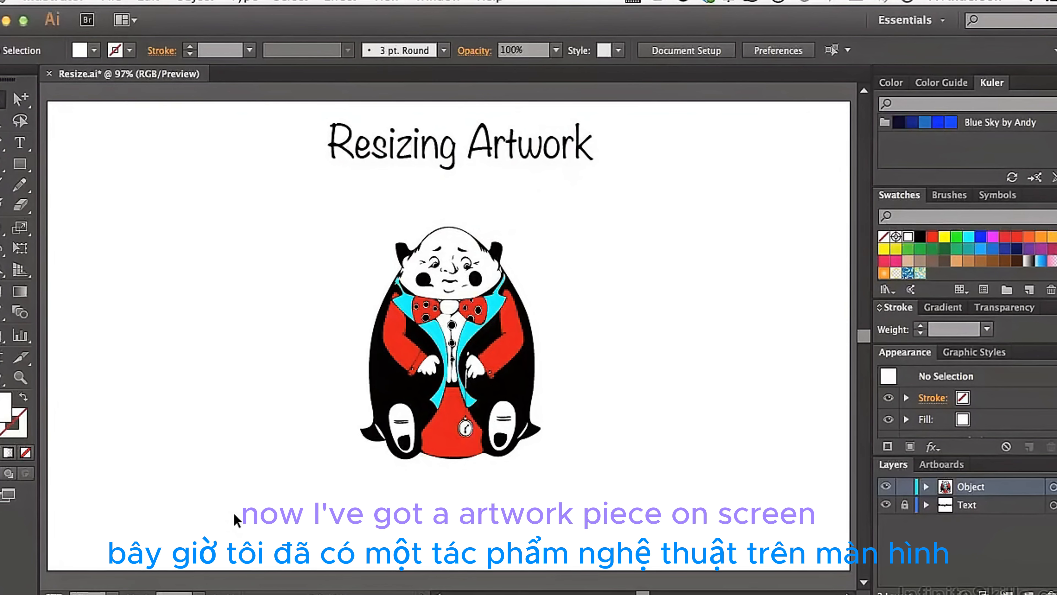
# - In Resize.ai, select the whole character group, clear the selection, and look up the Group command
pyautogui.click(432, 387)
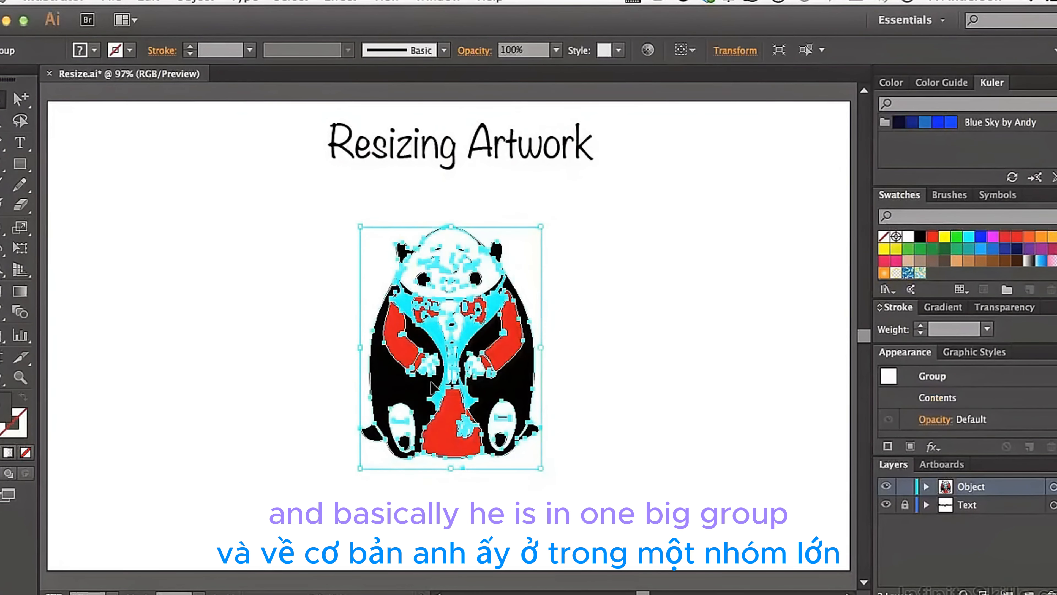
pyautogui.click(285, 301)
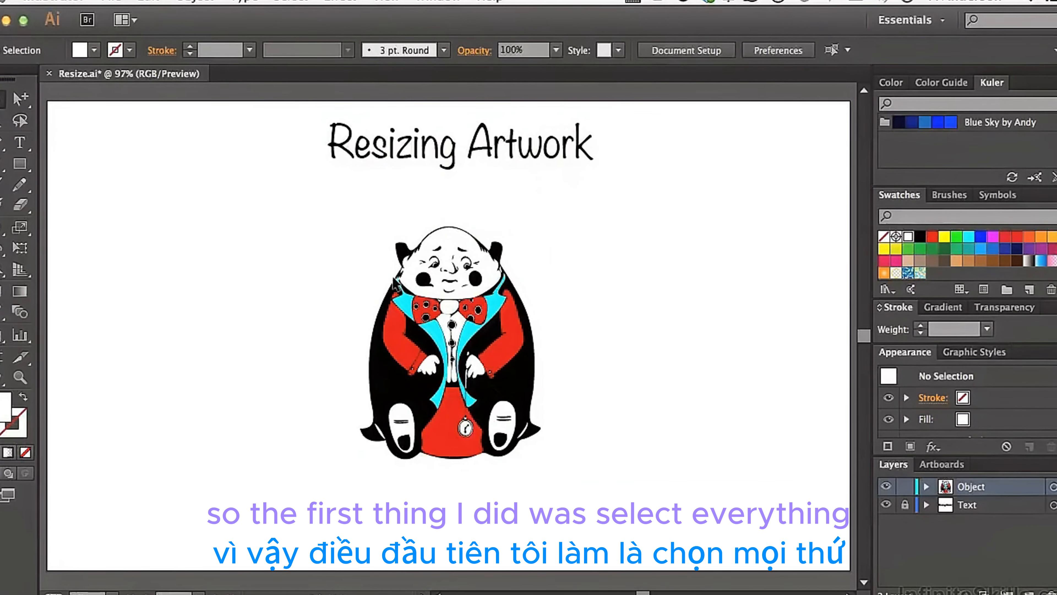
pyautogui.click(201, 4)
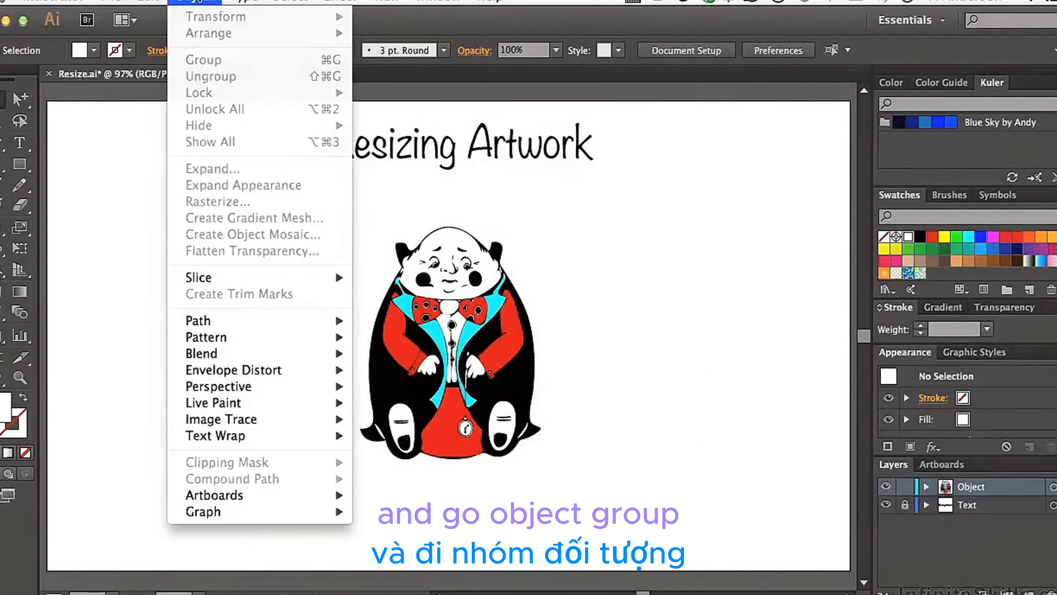
pyautogui.click(123, 161)
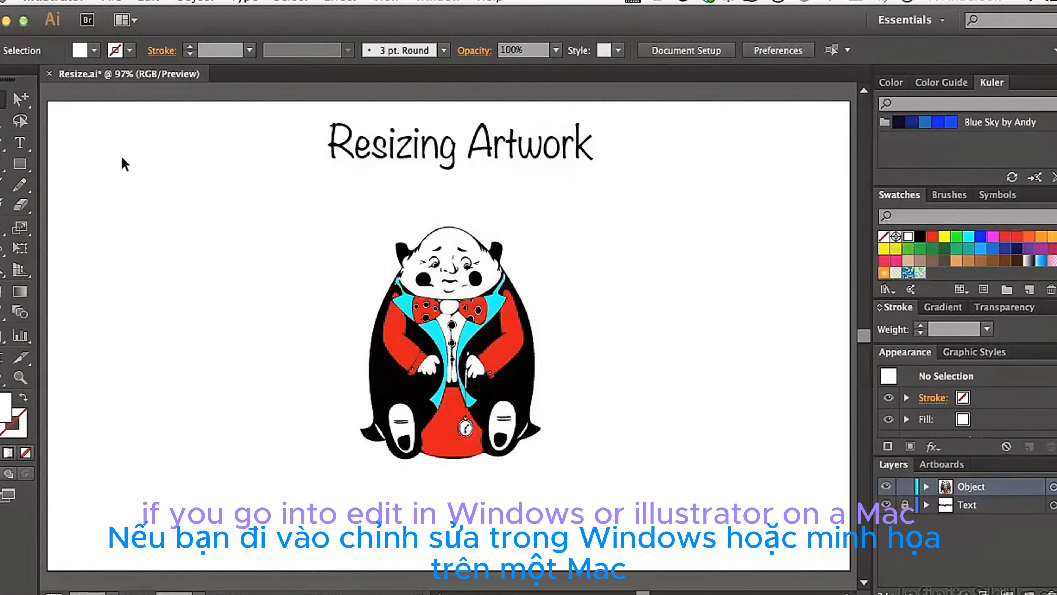
# - Examine the Scale Strokes & Effects option in the General preferences, leaving the settings as they are
pyautogui.click(47, 1)
pyautogui.moveTo(52, 44)
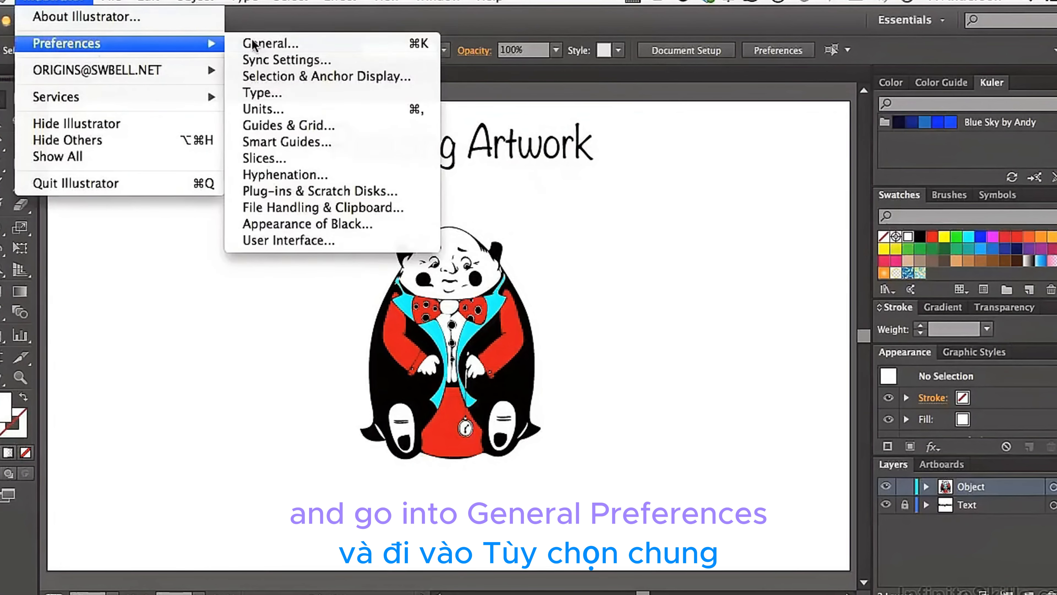
pyautogui.click(259, 44)
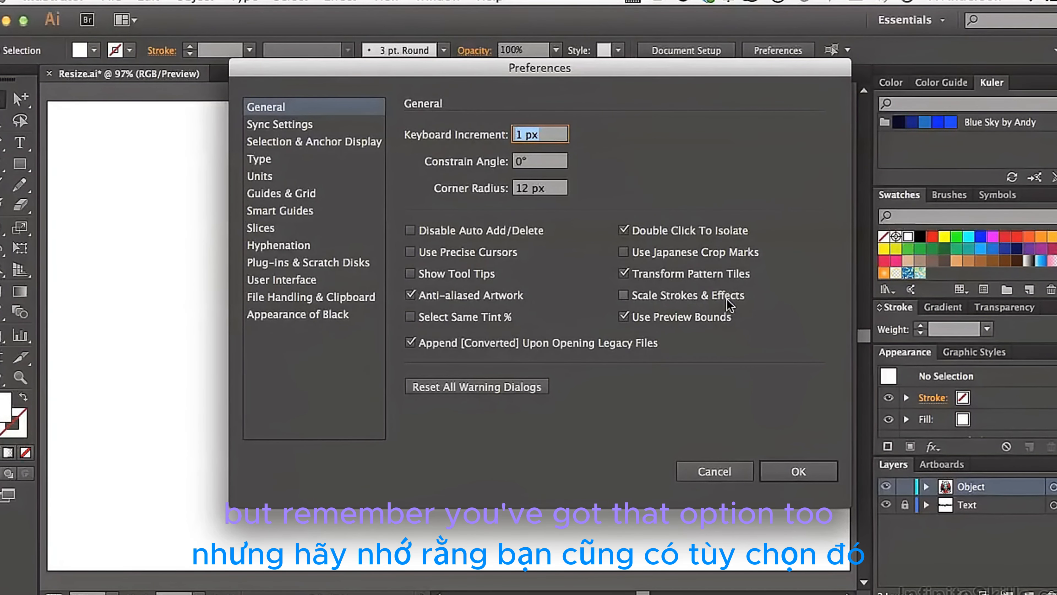
pyautogui.click(711, 473)
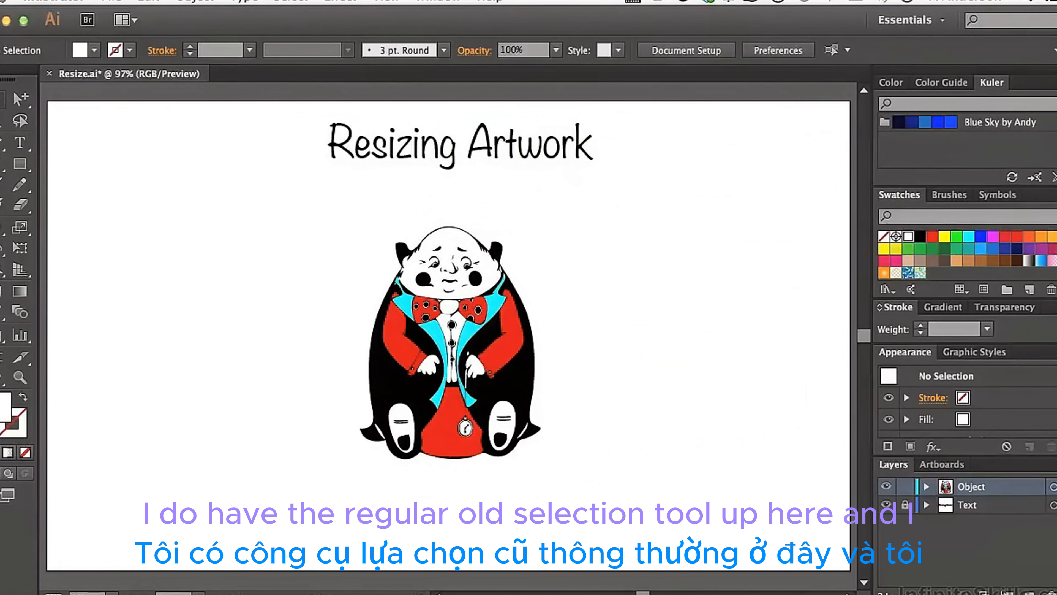
# - Select the character group, check the bounding box view option and the Help search, and clear the selection
pyautogui.click(456, 358)
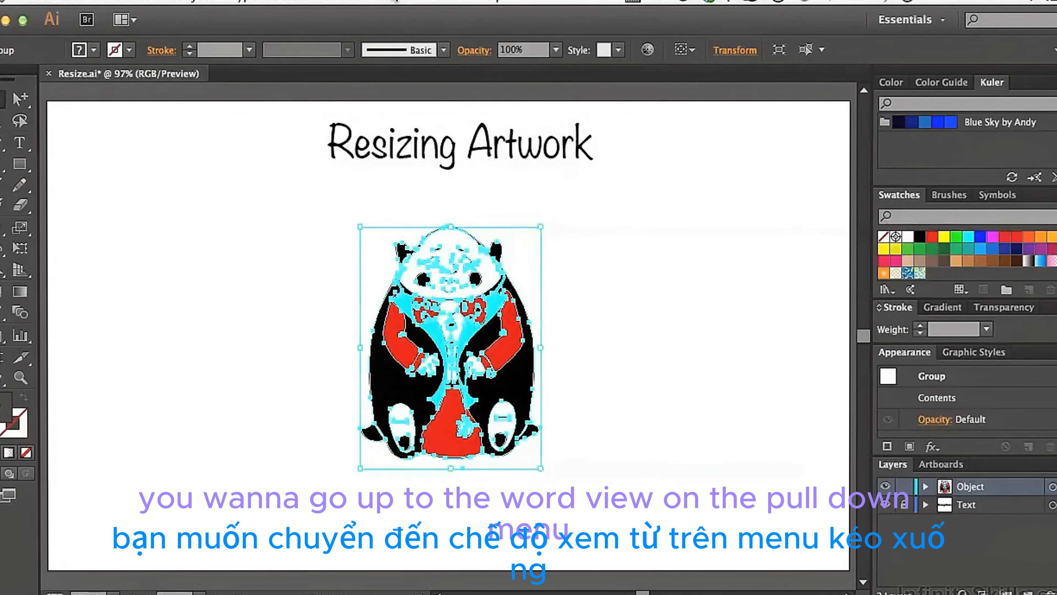
pyautogui.click(386, 2)
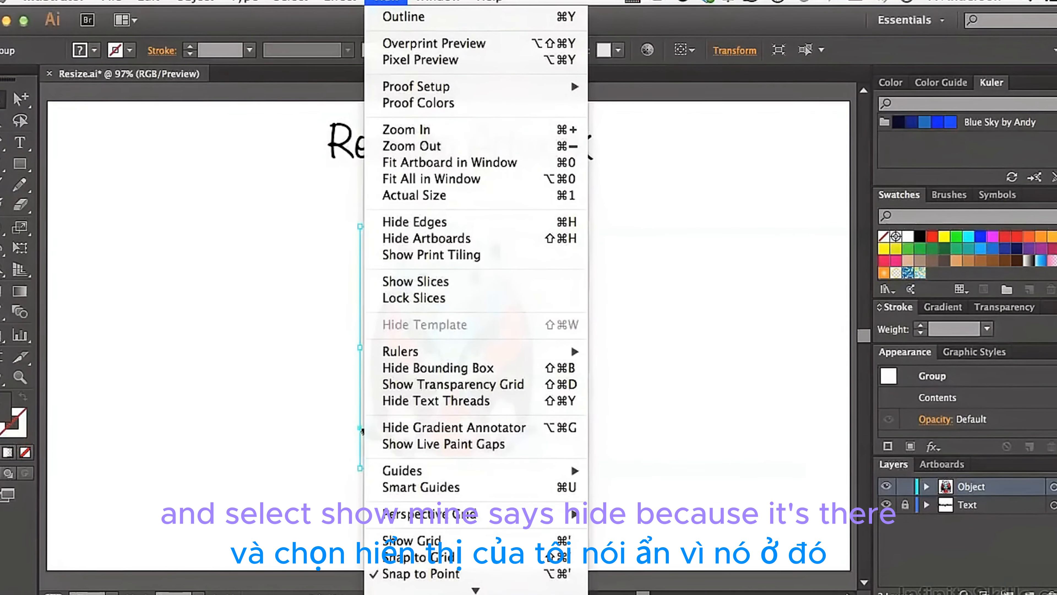
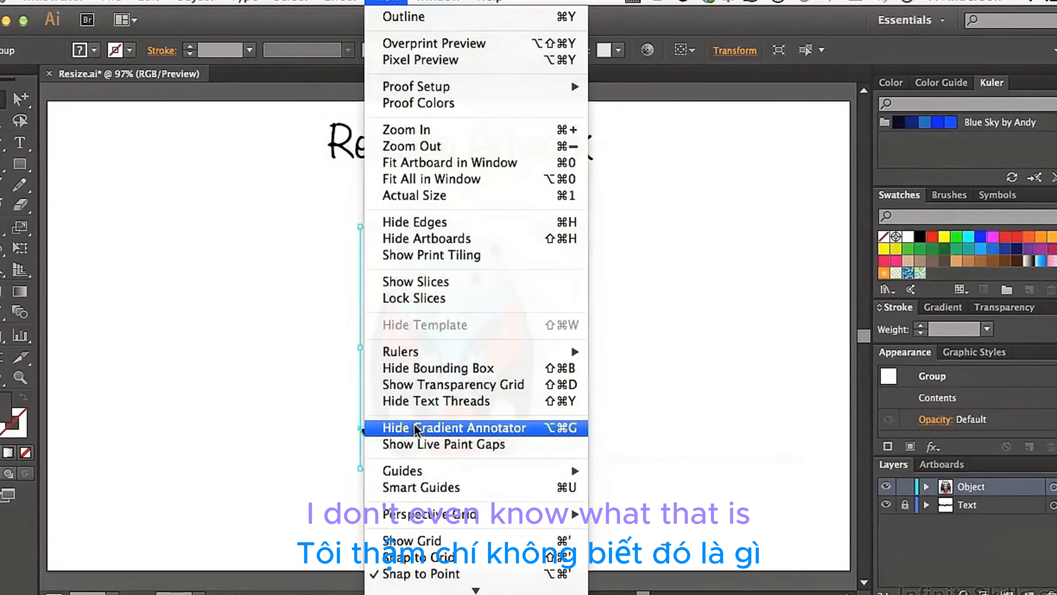
pyautogui.click(280, 370)
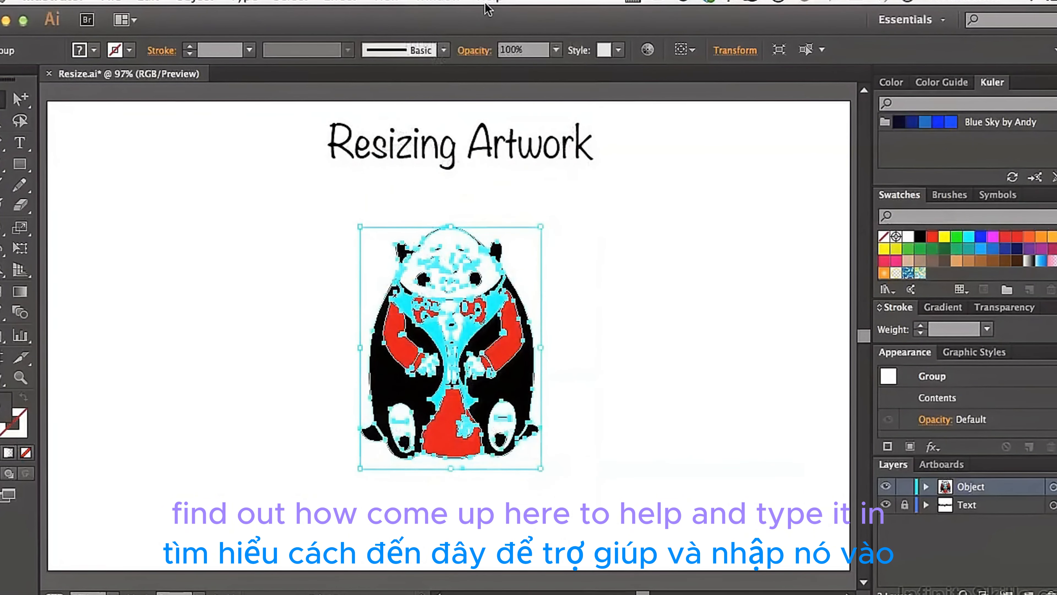
pyautogui.click(491, 1)
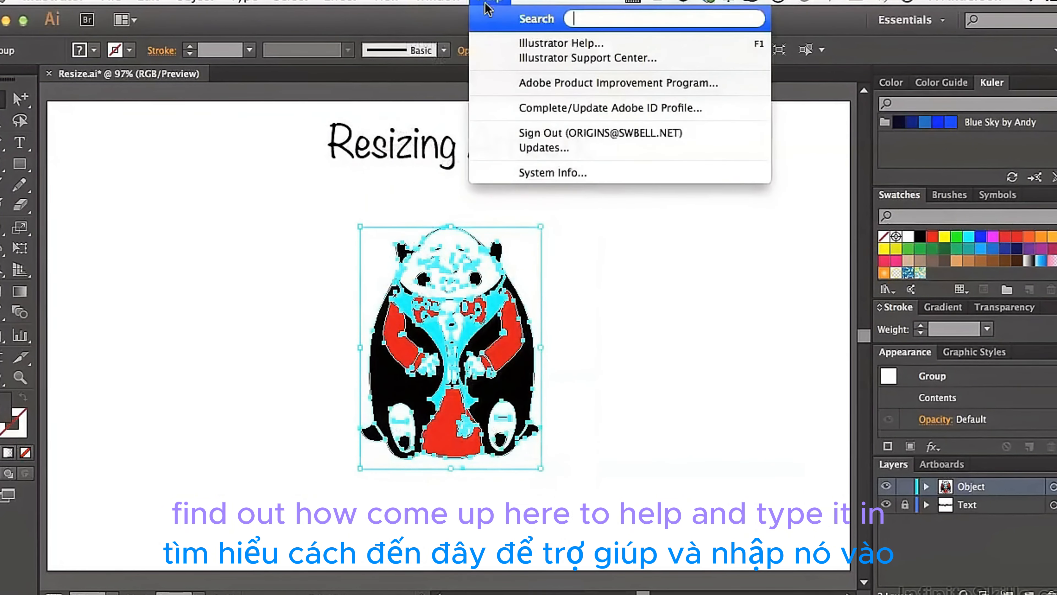
pyautogui.click(261, 318)
pyautogui.click(261, 319)
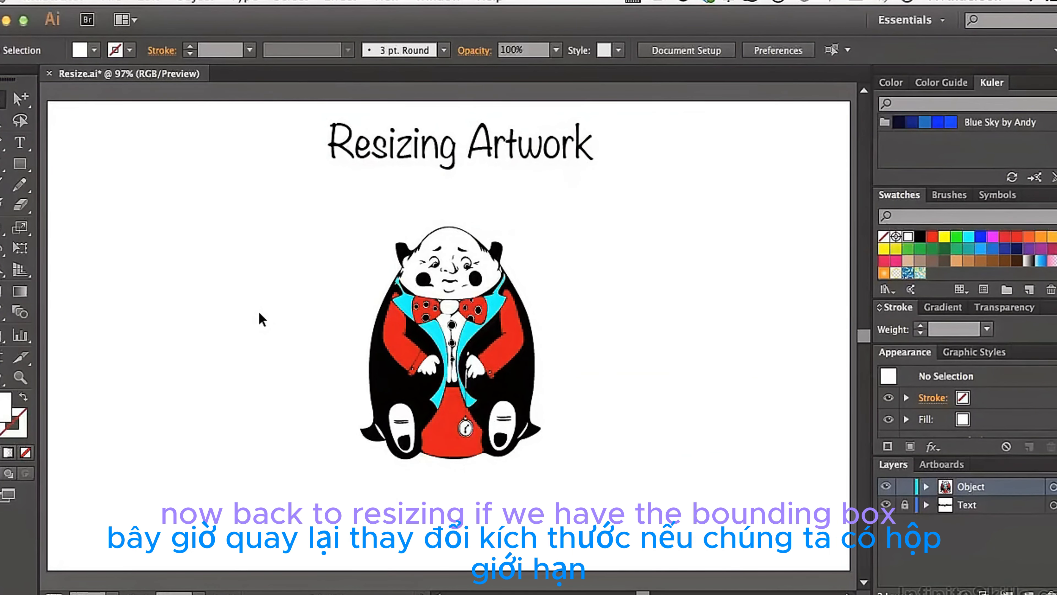
# - Try stretching the character group to about twice its width without keeping its proportions, and undo the distortion
pyautogui.click(441, 308)
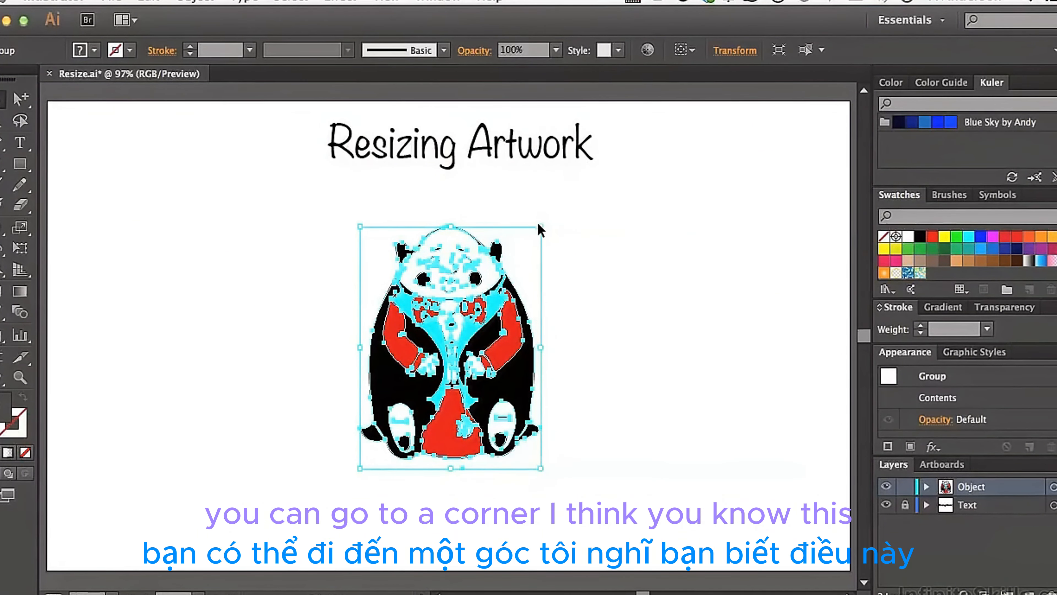
pyautogui.moveTo(542, 226); pyautogui.dragTo(729, 250)
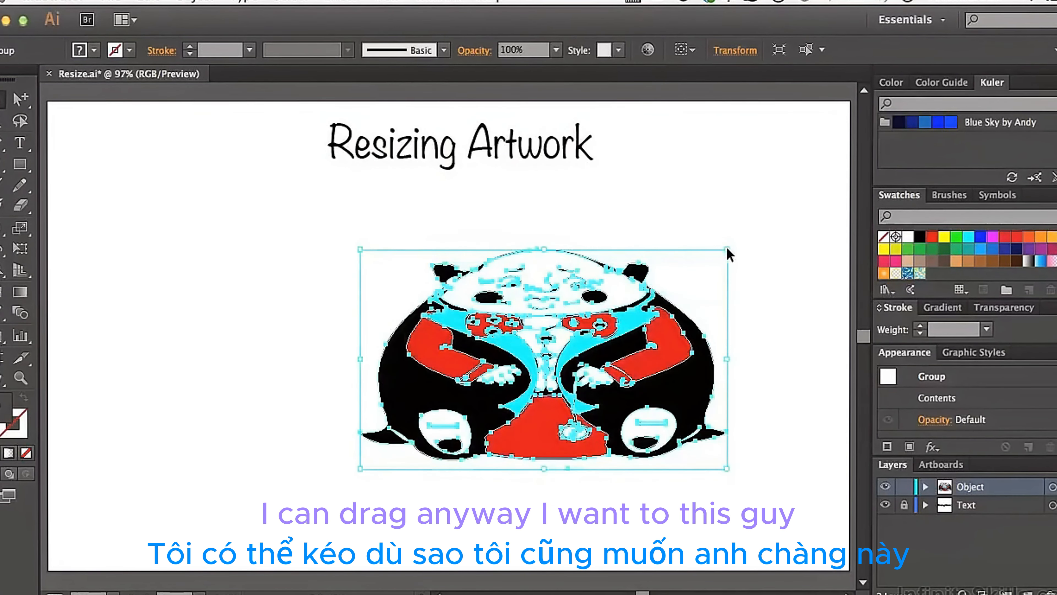
pyautogui.click(733, 223)
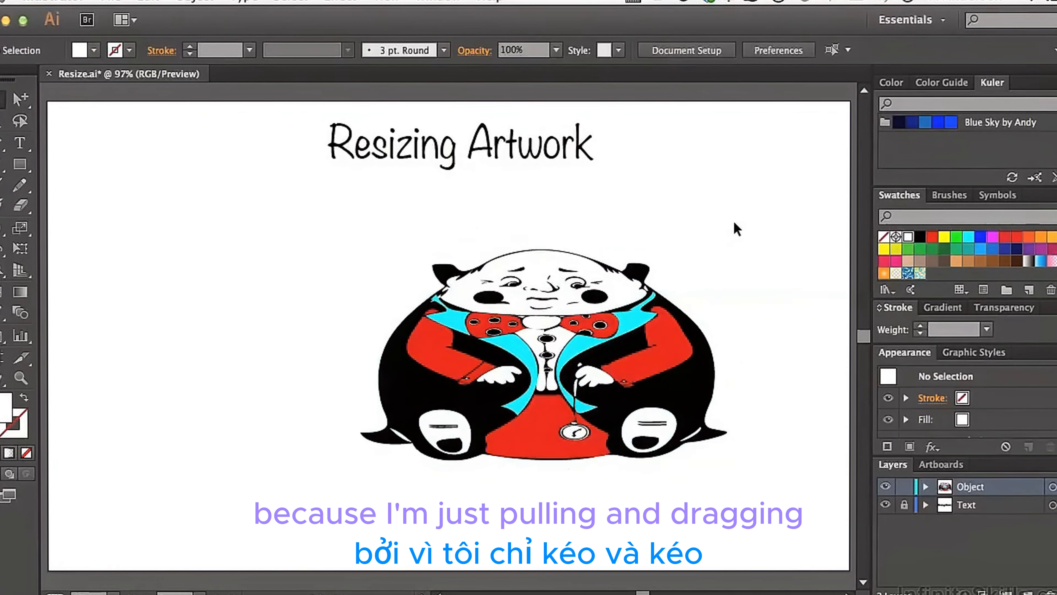
pyautogui.press('super+z')
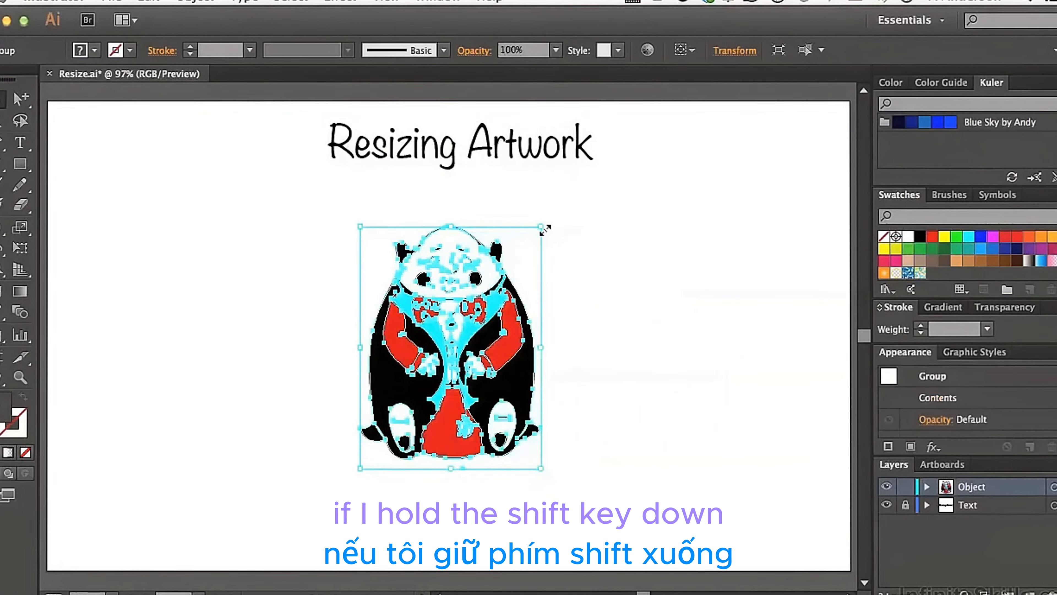
# - Enlarge the character group proportionally from its centre, and try rotating it before returning it upright
pyautogui.moveTo(541, 227); pyautogui.dragTo(619, 211)
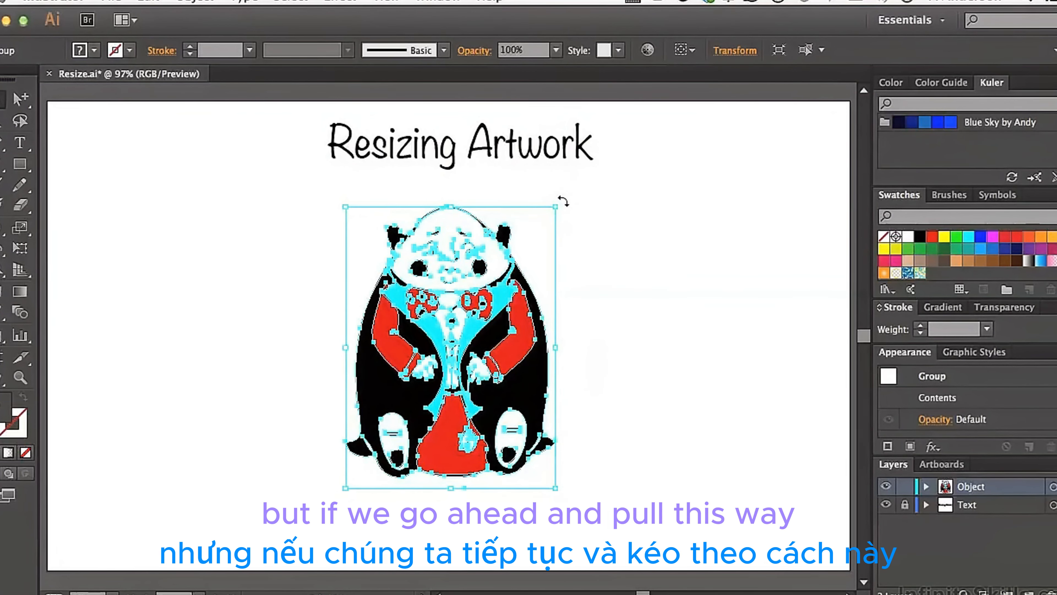
pyautogui.moveTo(564, 202); pyautogui.dragTo(604, 241)
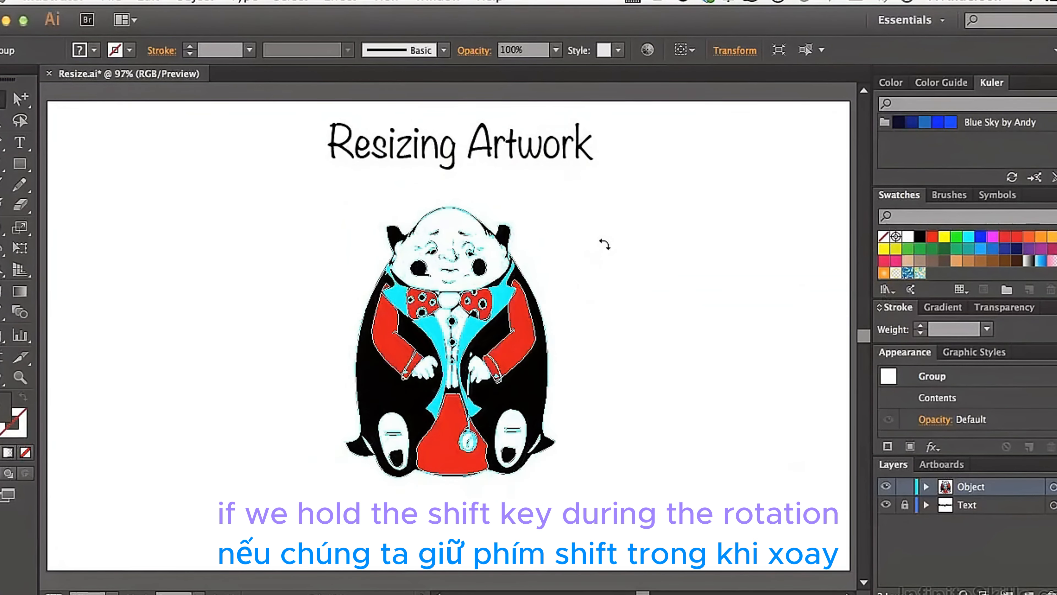
pyautogui.moveTo(604, 243)
pyautogui.mouseDown()
pyautogui.moveTo(630, 297)
pyautogui.moveTo(647, 384)
pyautogui.moveTo(642, 427)
pyautogui.moveTo(651, 314)
pyautogui.moveTo(601, 240)
pyautogui.mouseUp()
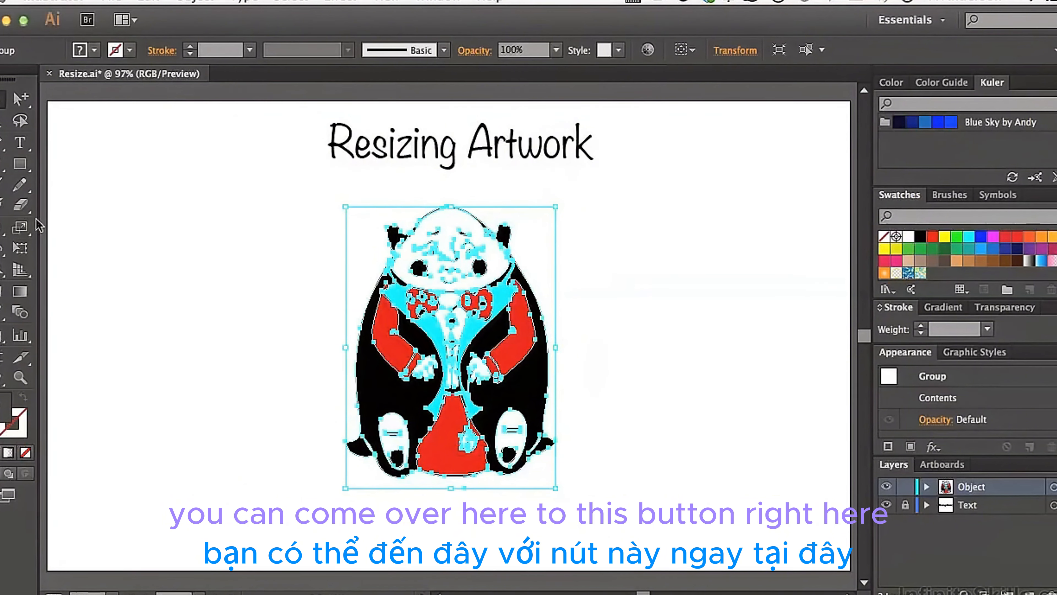
# - Widen the character group with the Scale tool around a reference point on its forehead, and fit the artboard in the window
pyautogui.moveTo(21, 231); pyautogui.dragTo(64, 230)
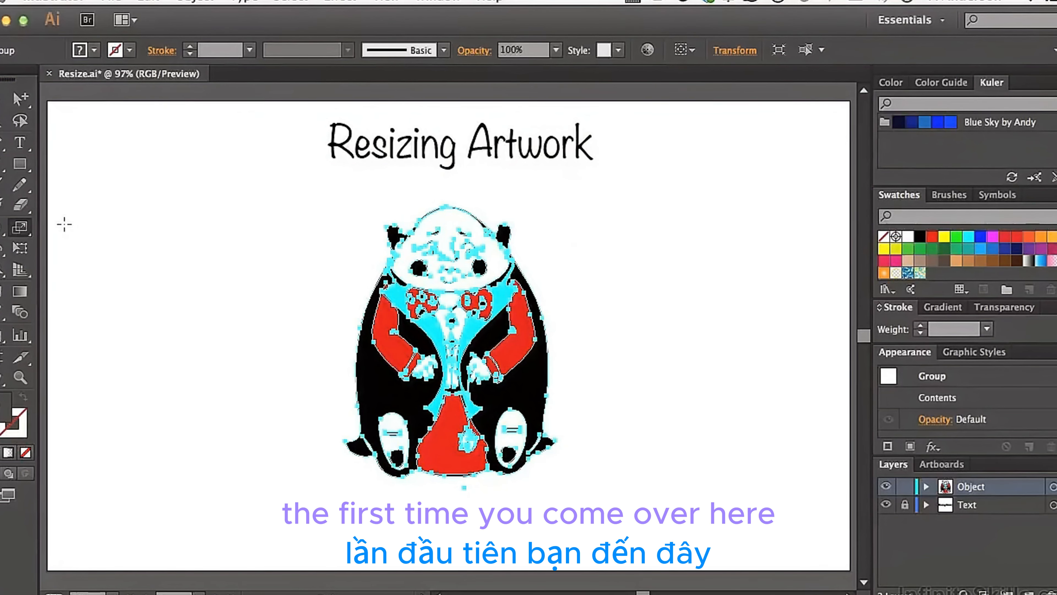
pyautogui.click(448, 219)
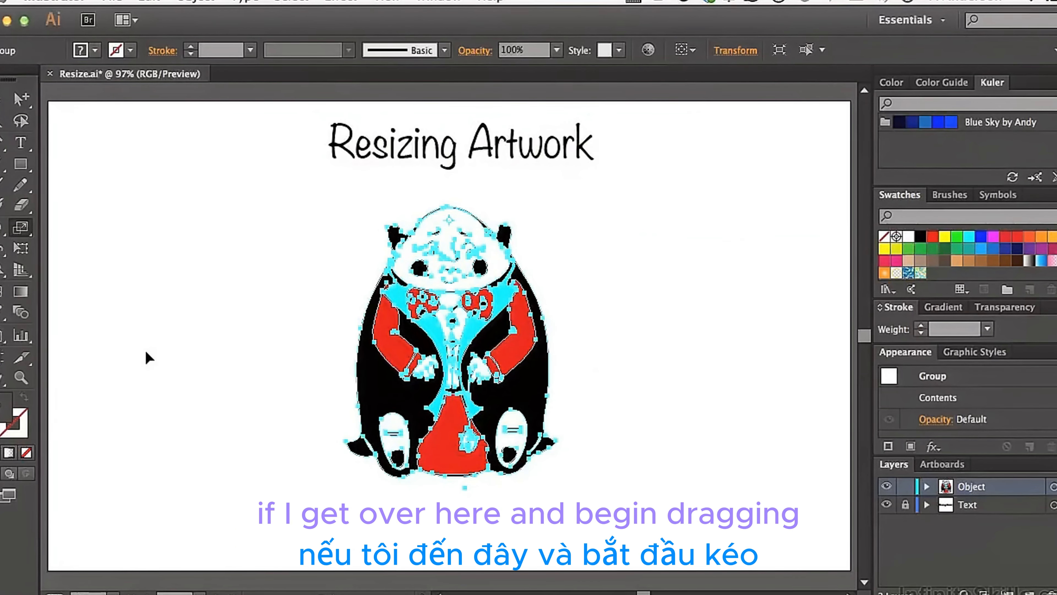
pyautogui.moveTo(110, 366); pyautogui.dragTo(308, 375)
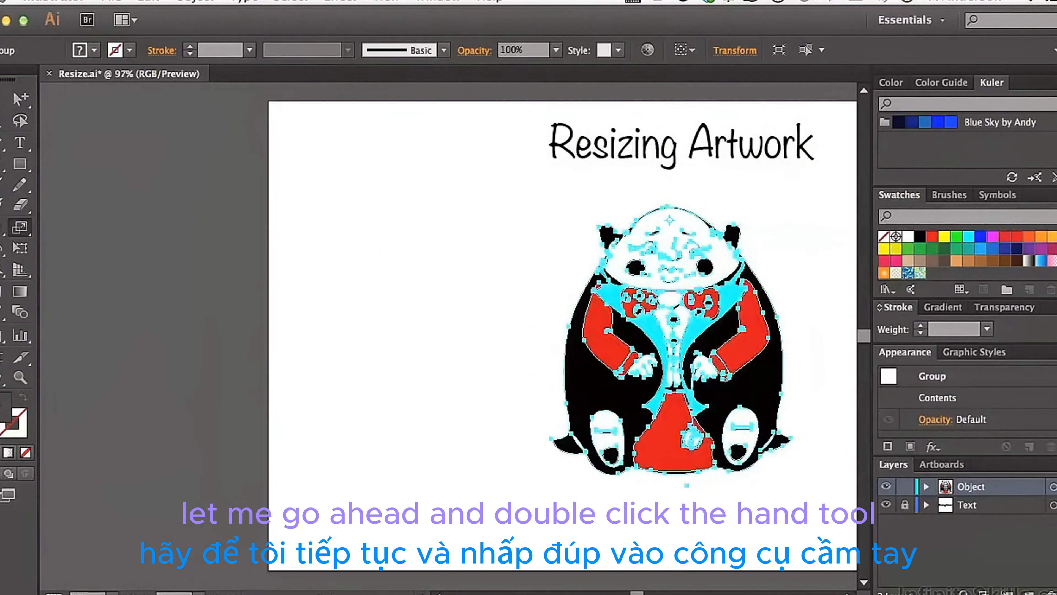
pyautogui.doubleClick(4, 377)
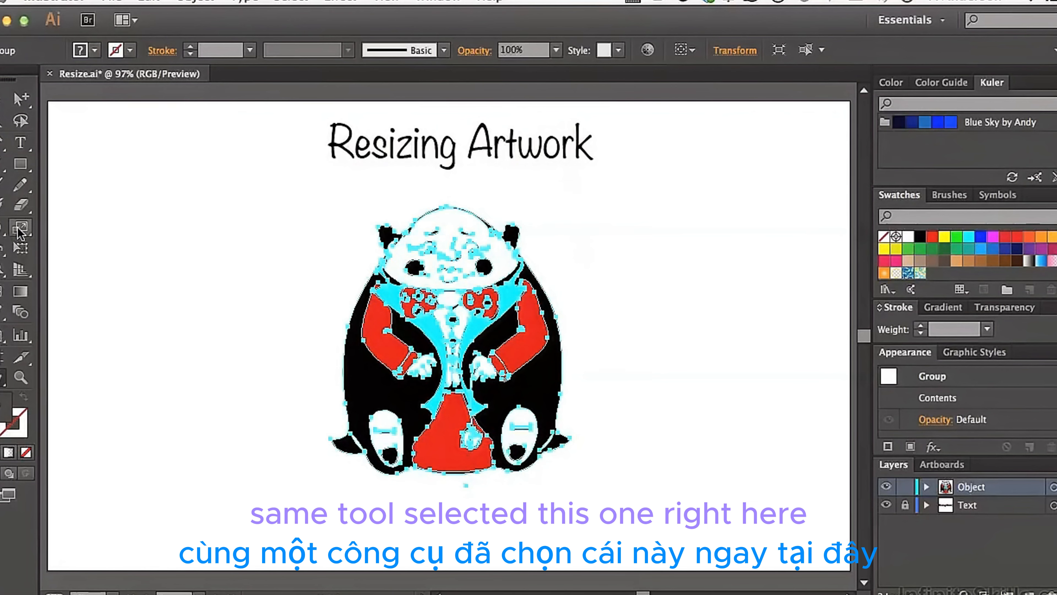
# - Examine the Scale options for a reference point on the character's chest, cancel them, and look at the Transform settings
pyautogui.moveTo(18, 232); pyautogui.dragTo(46, 230)
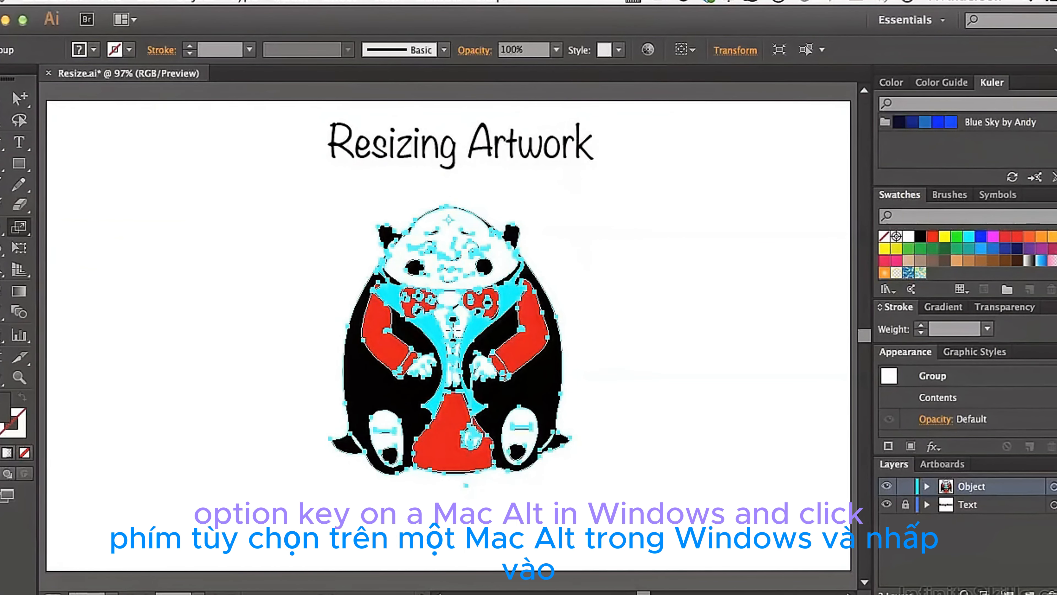
pyautogui.keyDown('alt'); pyautogui.click(452, 330); pyautogui.keyUp('alt')
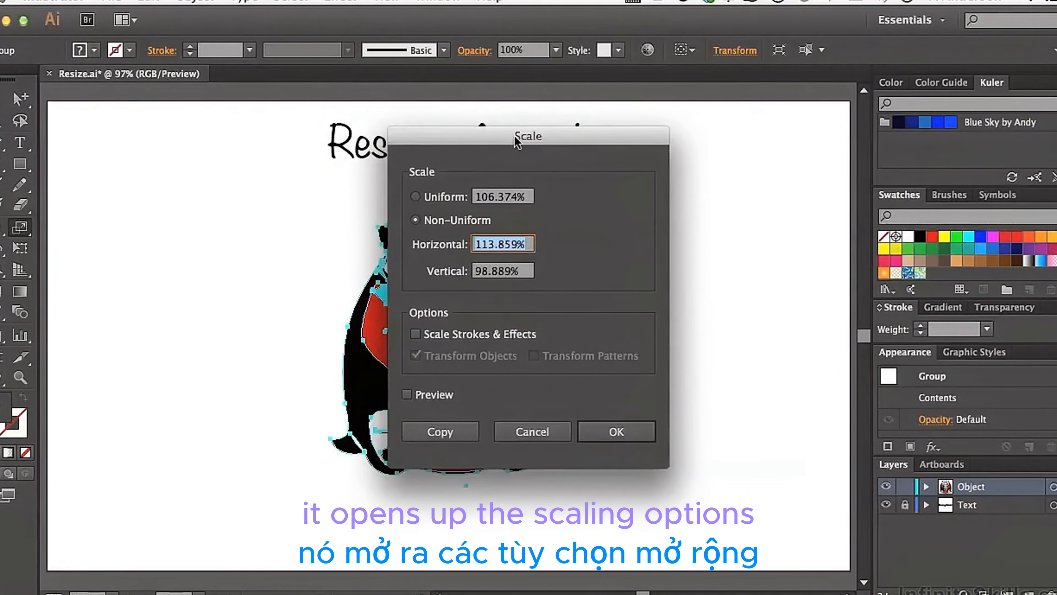
pyautogui.moveTo(516, 142); pyautogui.dragTo(678, 134)
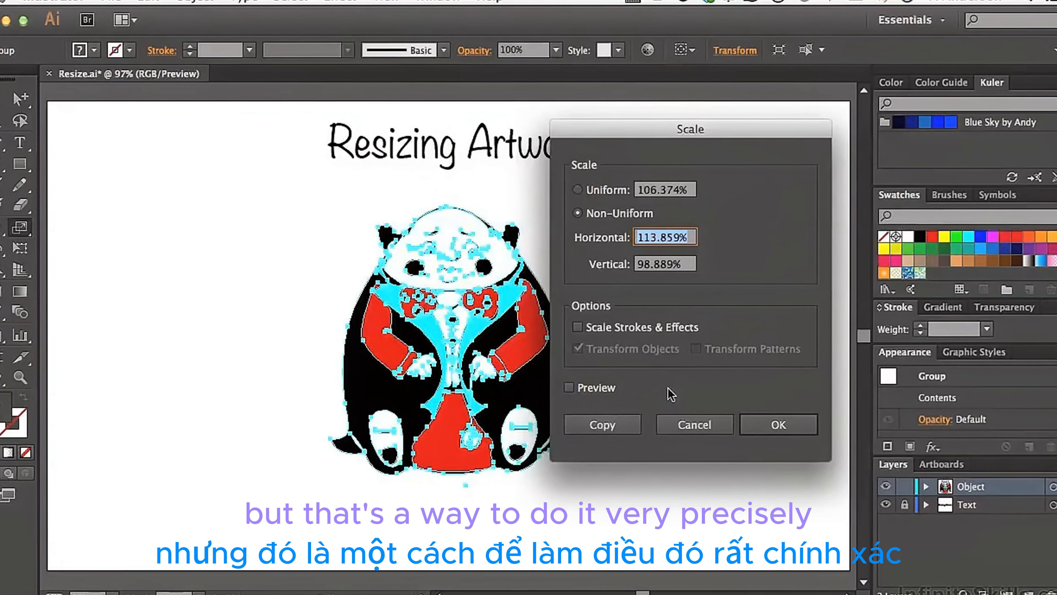
pyautogui.click(679, 431)
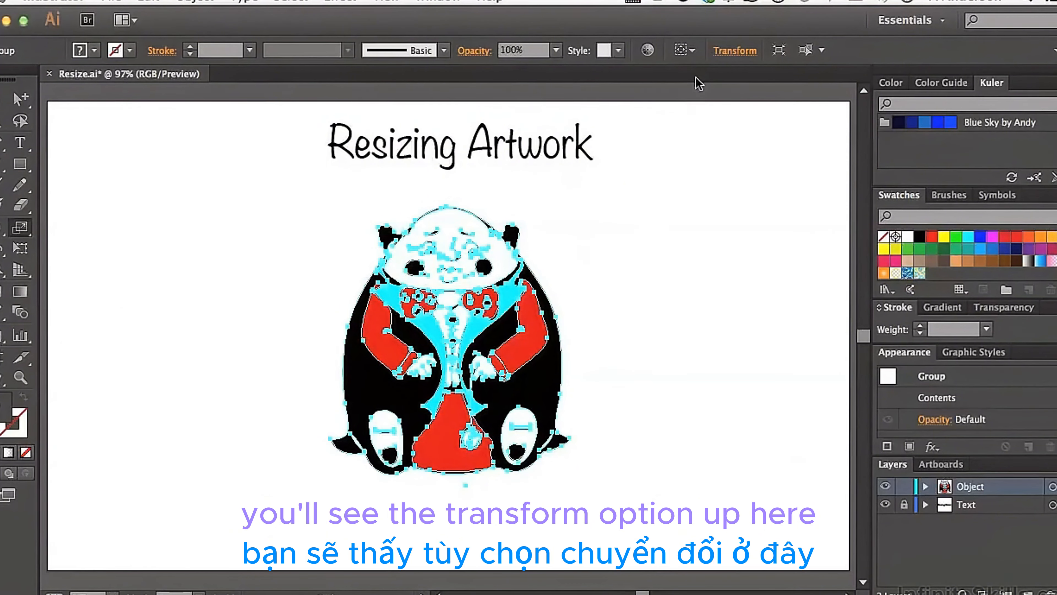
pyautogui.click(737, 51)
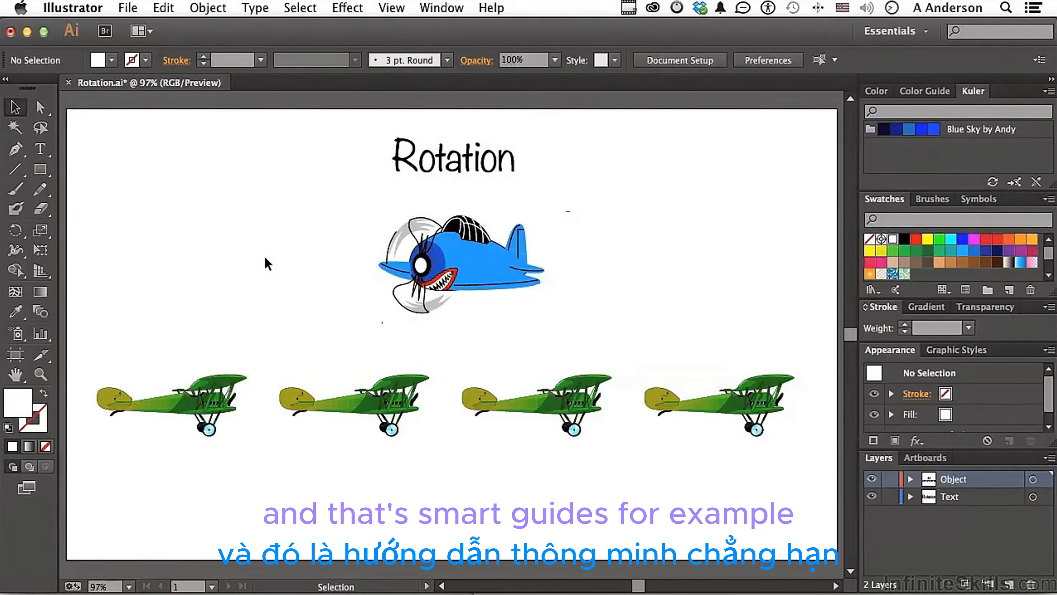
# - In Rotation.ai, select the blue airplane group and move it slightly up and to the left
pyautogui.click(448, 263)
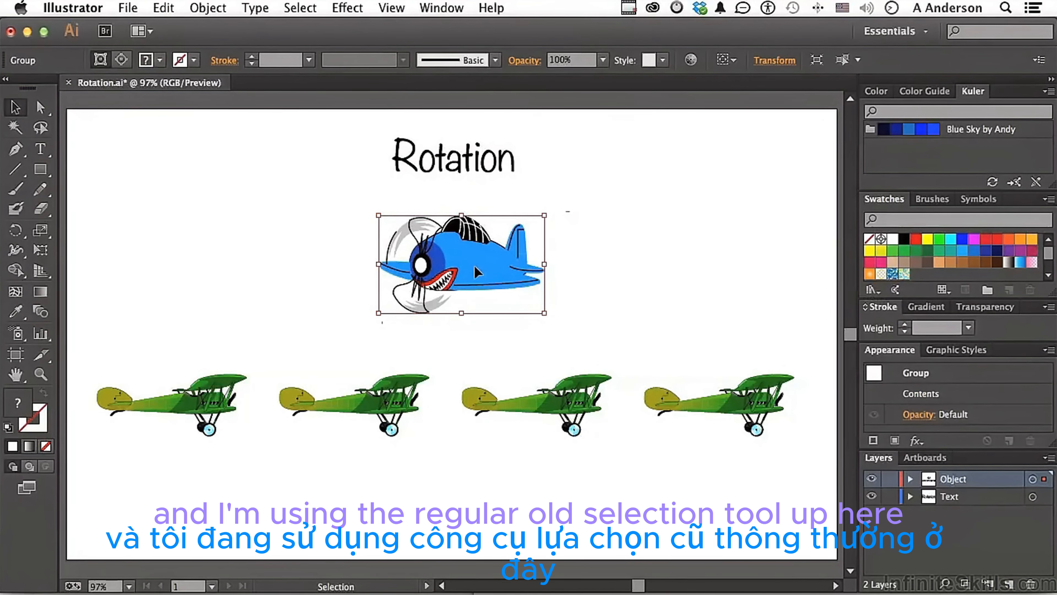
pyautogui.moveTo(479, 270)
pyautogui.mouseDown()
pyautogui.moveTo(257, 259)
pyautogui.moveTo(465, 265)
pyautogui.mouseUp()
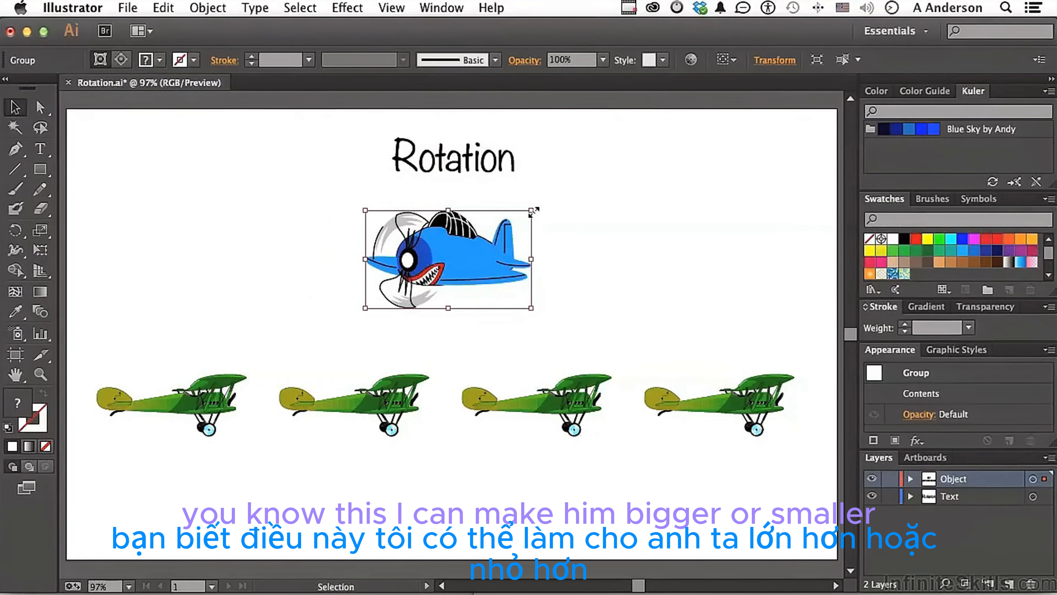
# - Try enlarging and rotating the blue airplane by its corners, and undo both changes
pyautogui.moveTo(533, 210); pyautogui.dragTo(594, 180)
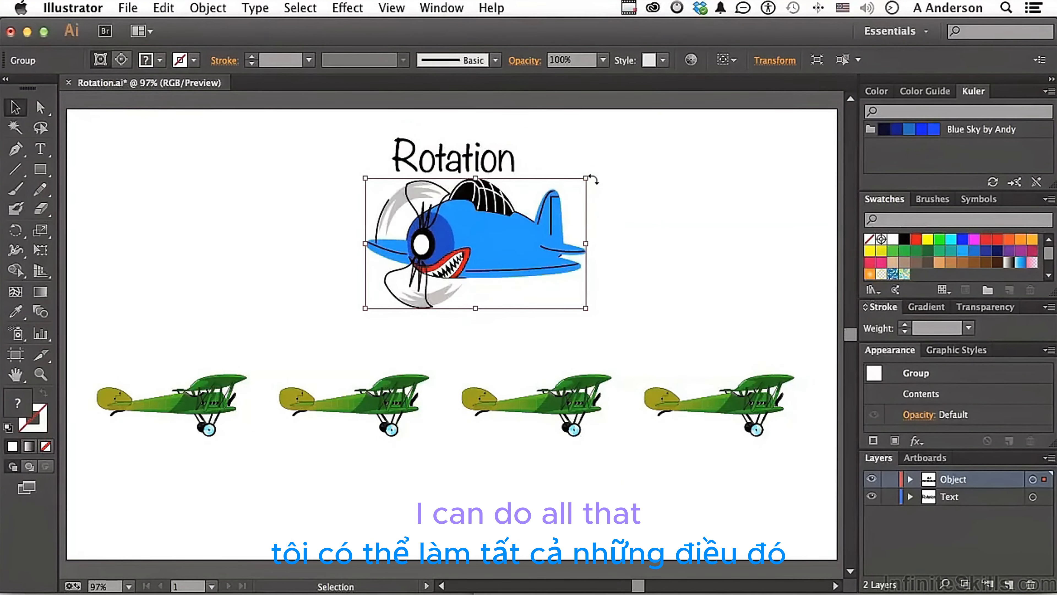
pyautogui.moveTo(590, 310); pyautogui.dragTo(563, 339)
pyautogui.press('super+z')
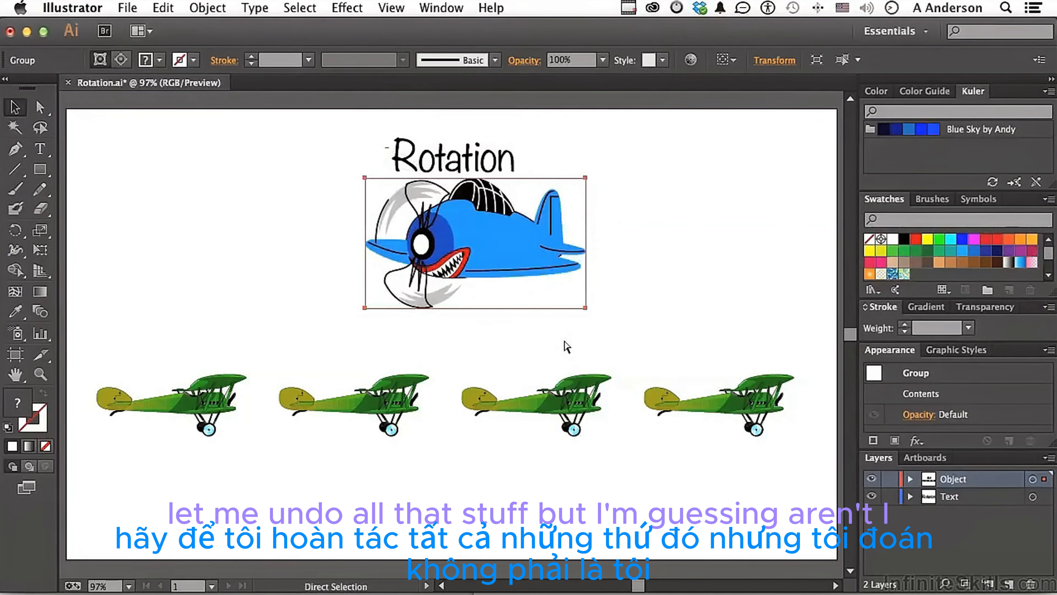
pyautogui.press('super+z')
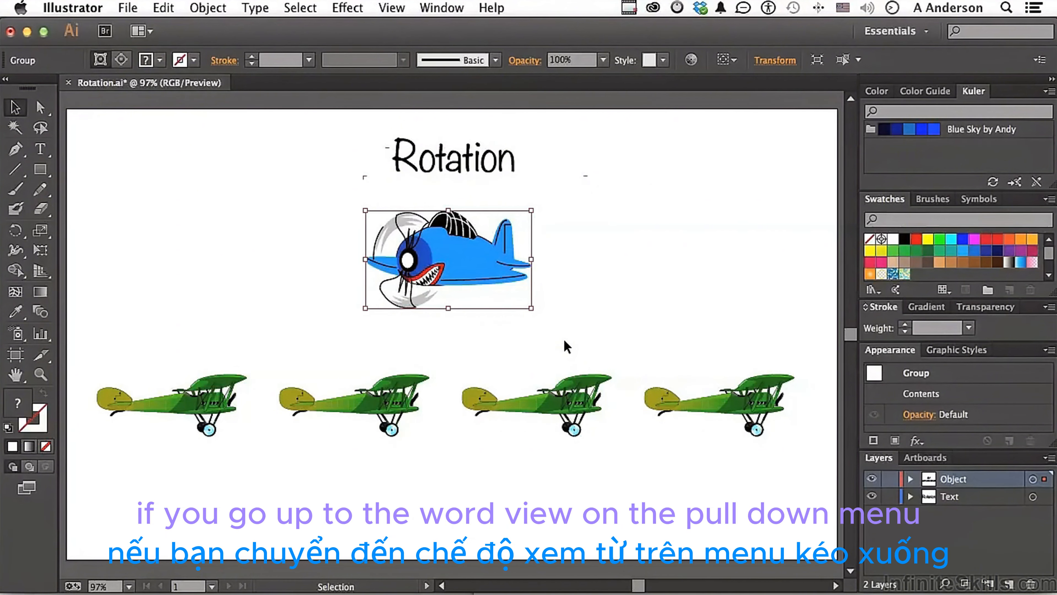
# - Clear the selection and turn on Smart Guides
pyautogui.click(564, 339)
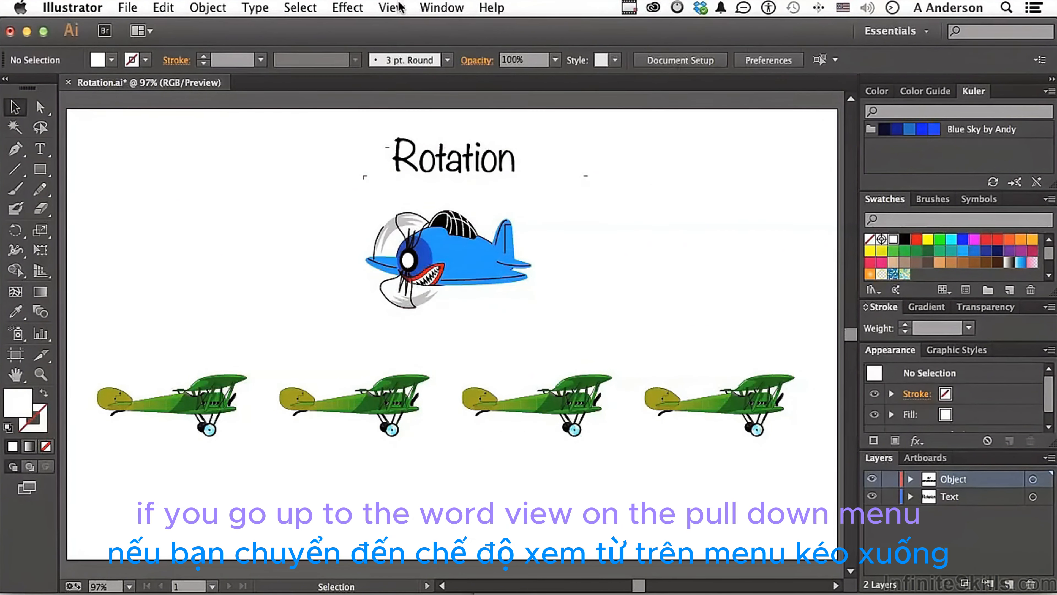
pyautogui.click(392, 7)
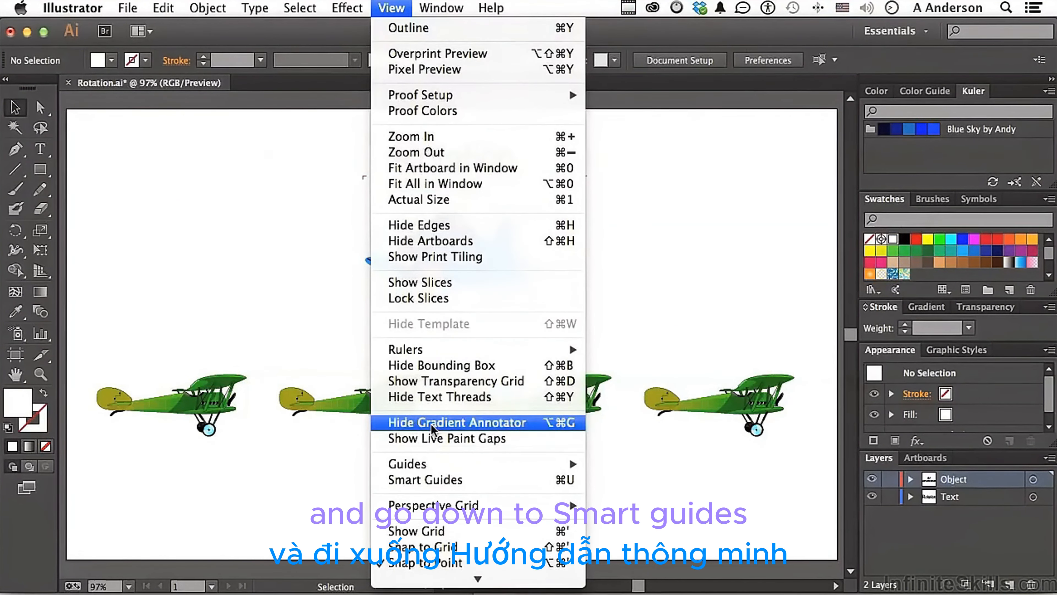
pyautogui.click(430, 480)
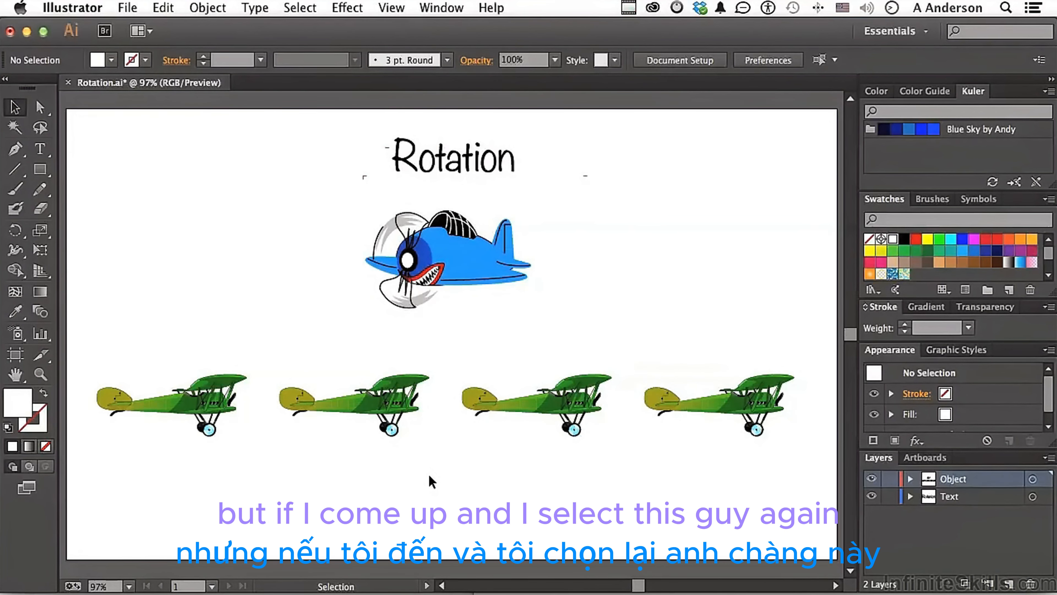
# - Select the blue airplane group again and rotate it slightly clockwise
pyautogui.click(448, 270)
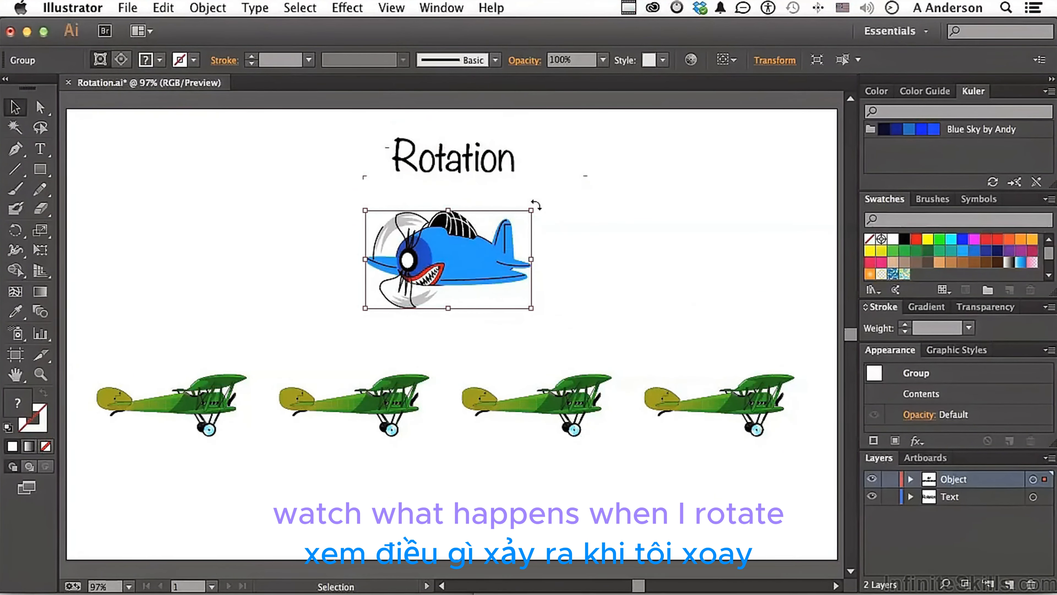
pyautogui.moveTo(536, 204)
pyautogui.mouseDown()
pyautogui.moveTo(541, 266)
pyautogui.moveTo(550, 193)
pyautogui.moveTo(555, 207)
pyautogui.mouseUp()
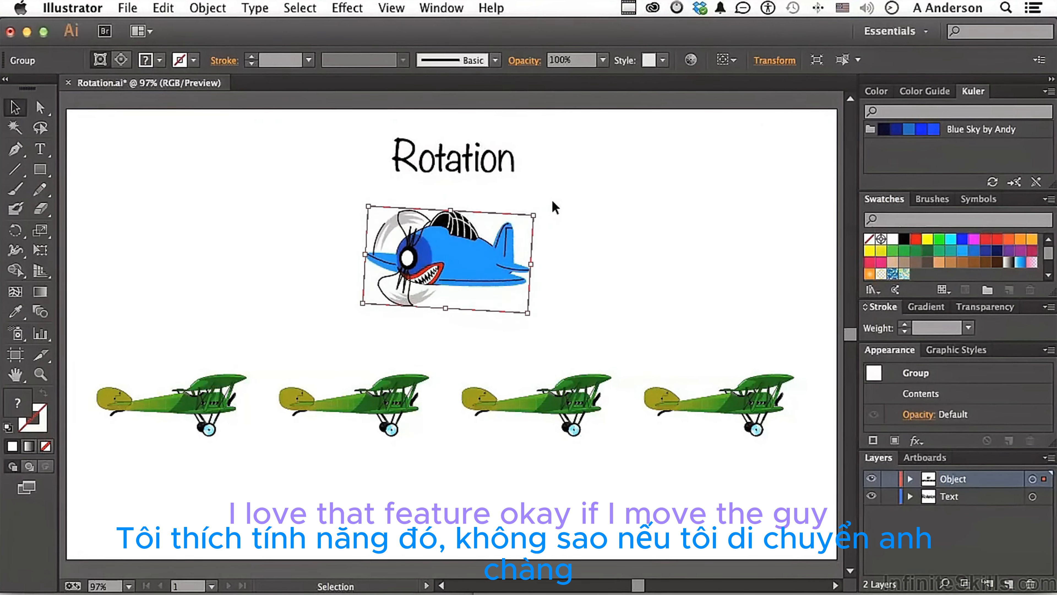
# - Try moving the rotated blue airplane up and to the left, and undo both the move and the rotation
pyautogui.moveTo(477, 249); pyautogui.dragTo(407, 221)
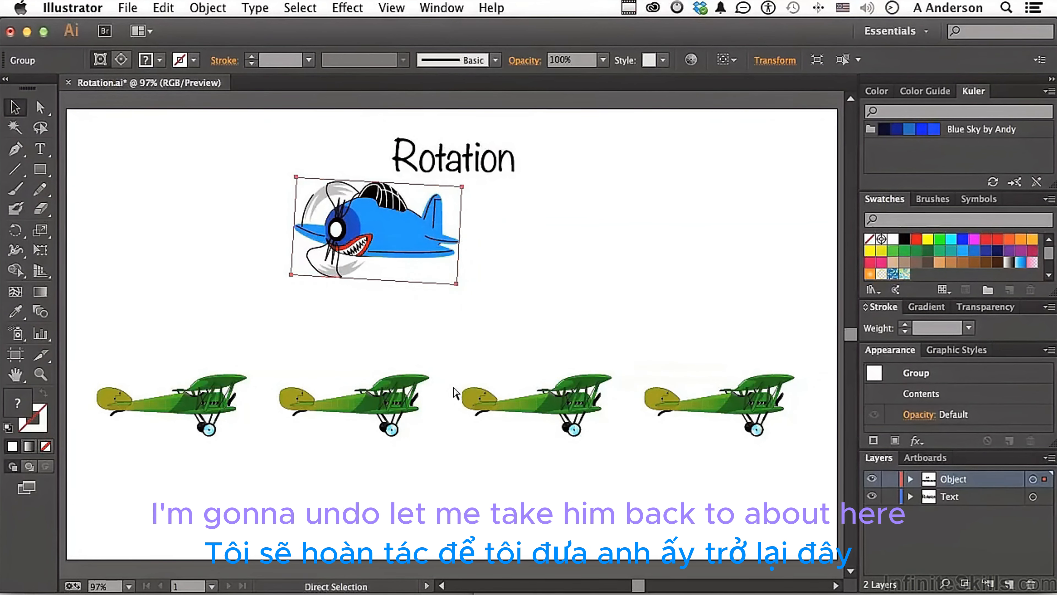
pyautogui.press('super+z')
pyautogui.press('super+z')
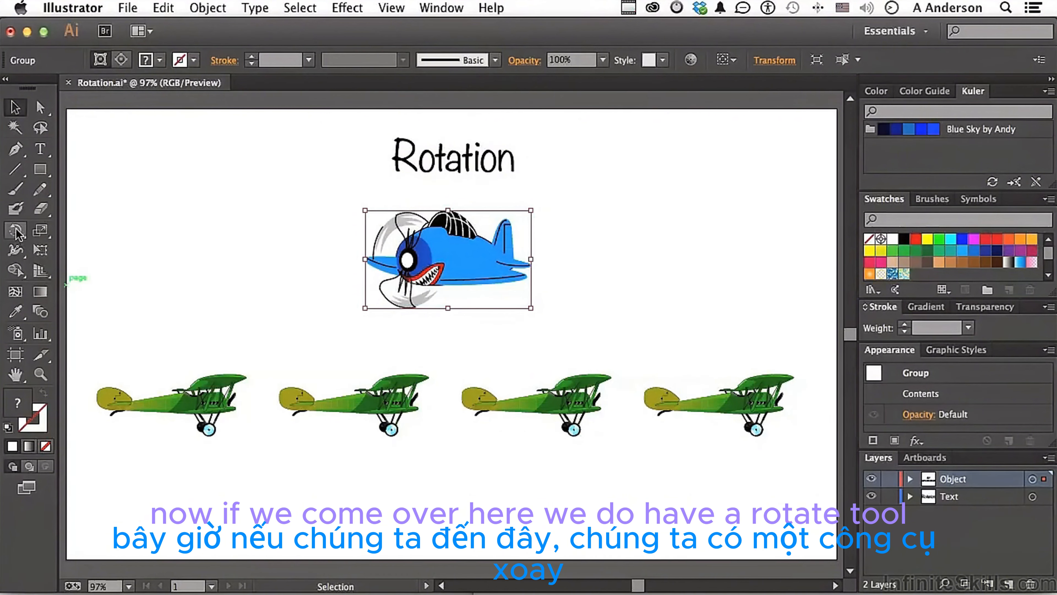
# - Try rotating a copy of the blue airplane counterclockwise around a pivot just beyond its tail with the Rotate tool, and undo it
pyautogui.moveTo(19, 234); pyautogui.dragTo(84, 231)
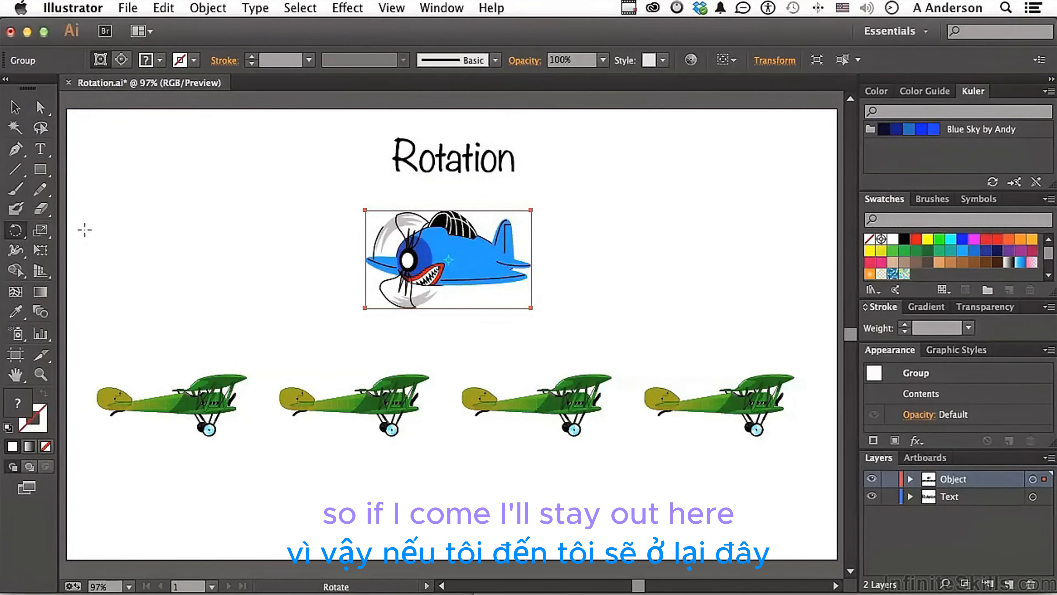
pyautogui.click(553, 260)
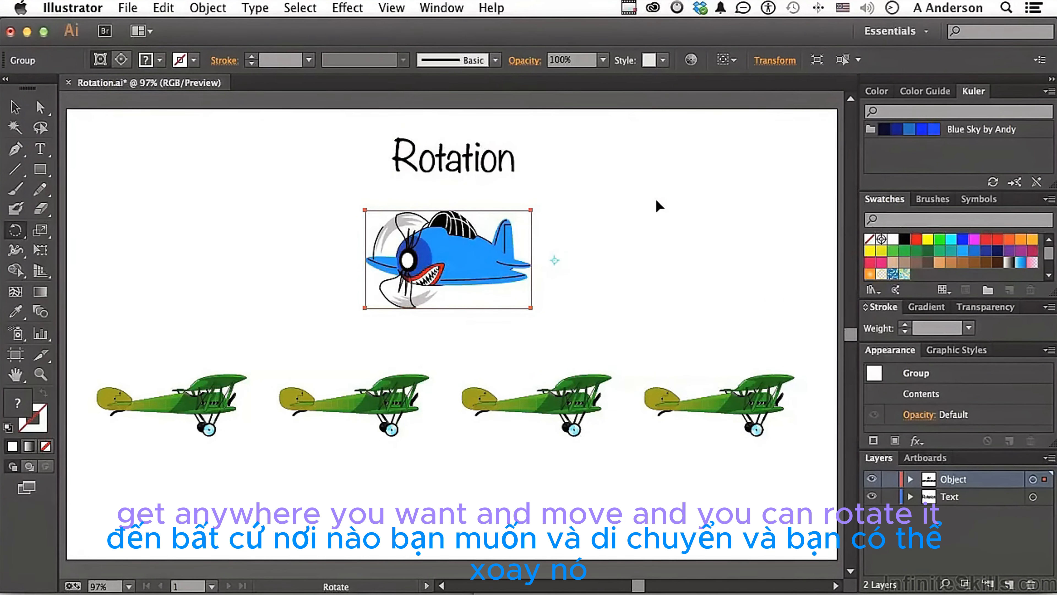
pyautogui.moveTo(656, 212); pyautogui.dragTo(658, 153)
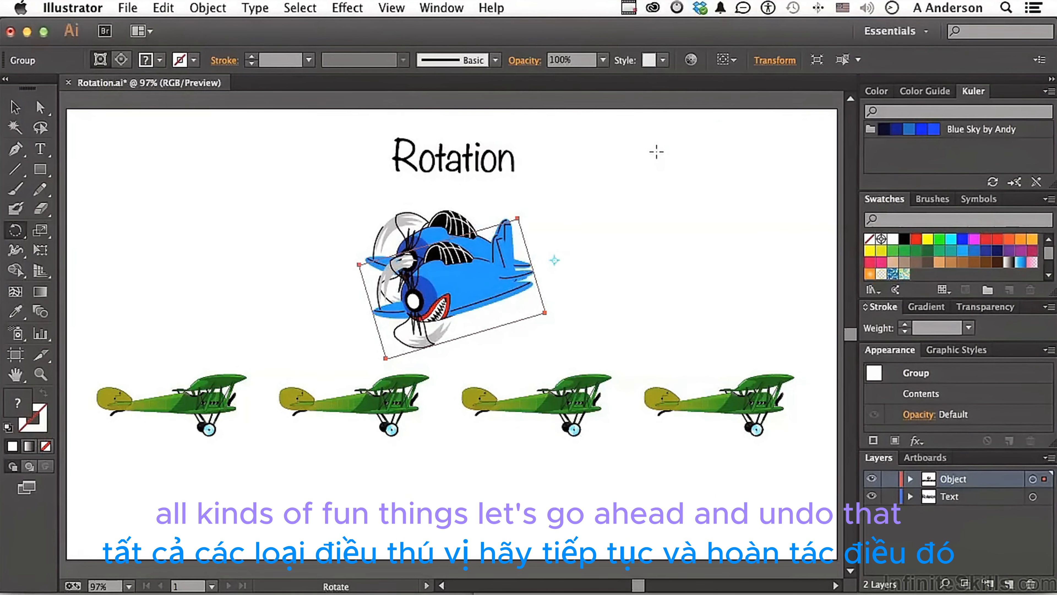
pyautogui.press('super+z')
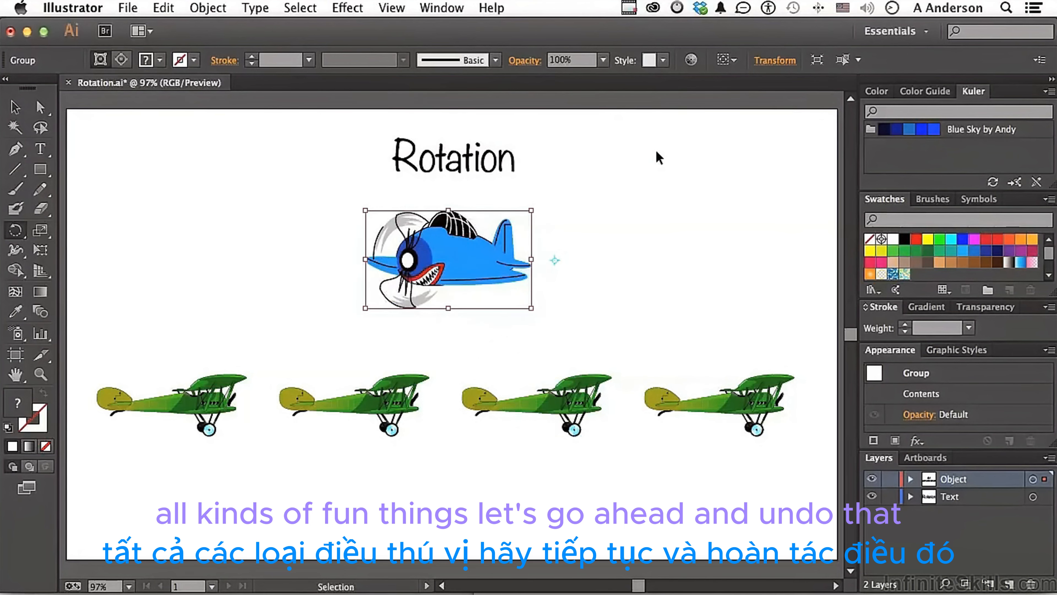
# - Select all four green biplanes in the row below the blue airplane
pyautogui.press('r')
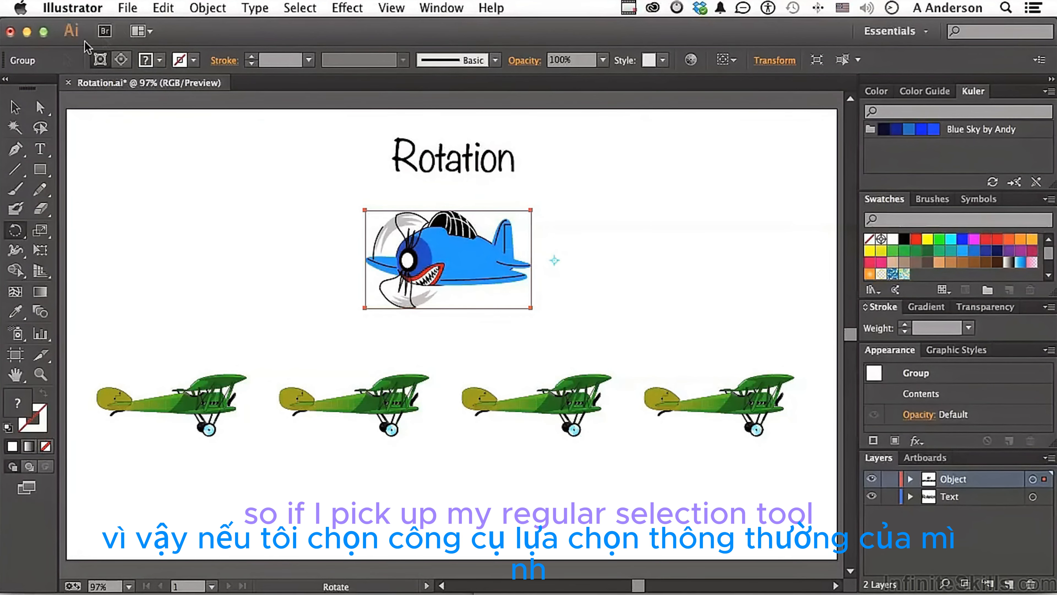
pyautogui.click(15, 108)
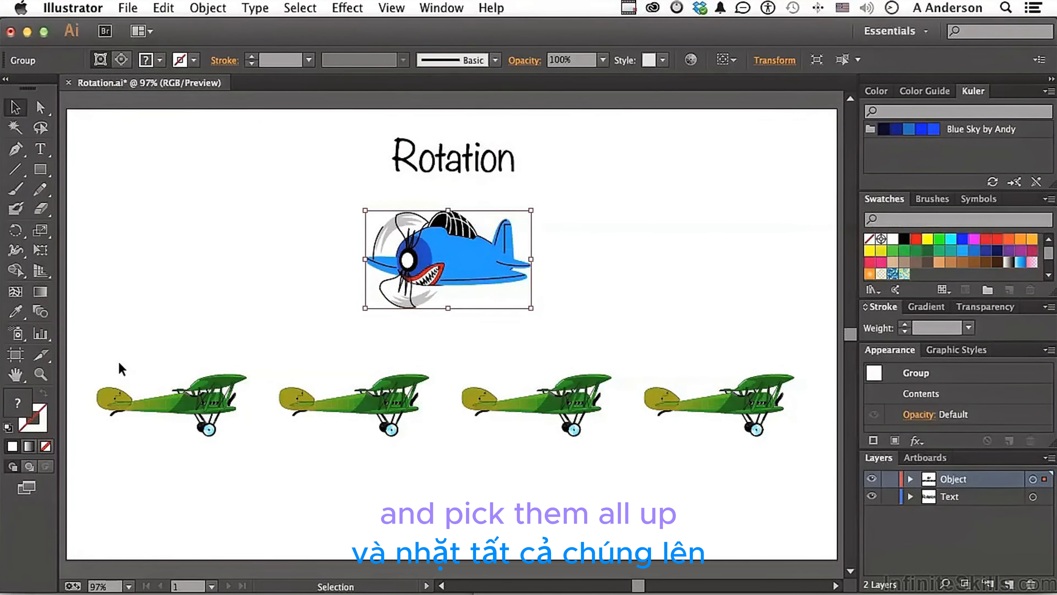
pyautogui.moveTo(112, 363); pyautogui.dragTo(739, 437)
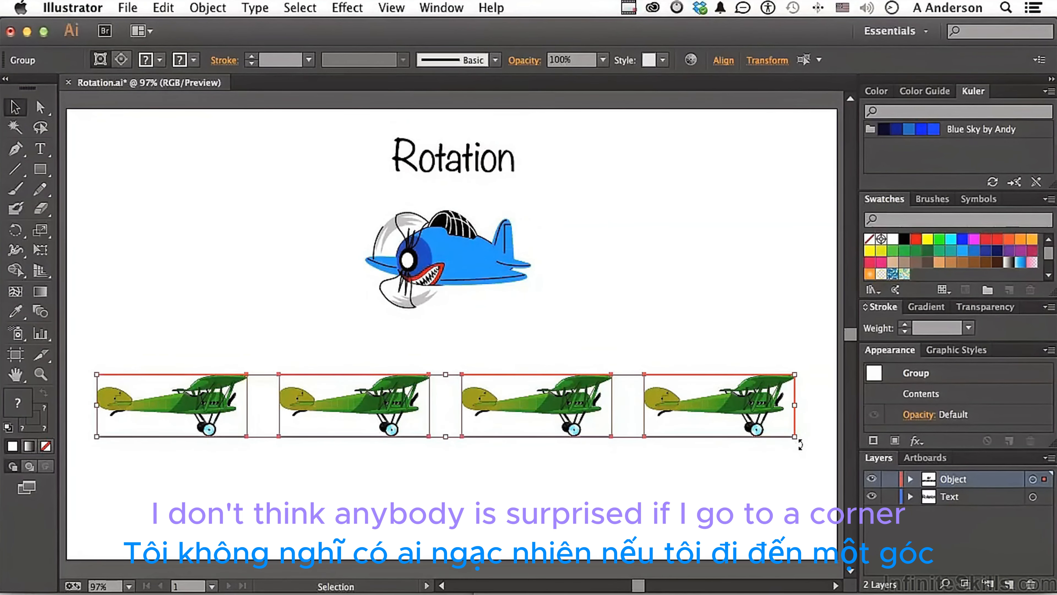
# - Try rotating the four green biplanes together slightly clockwise by their shared bounding box, and undo the rotation
pyautogui.moveTo(799, 445); pyautogui.dragTo(783, 496)
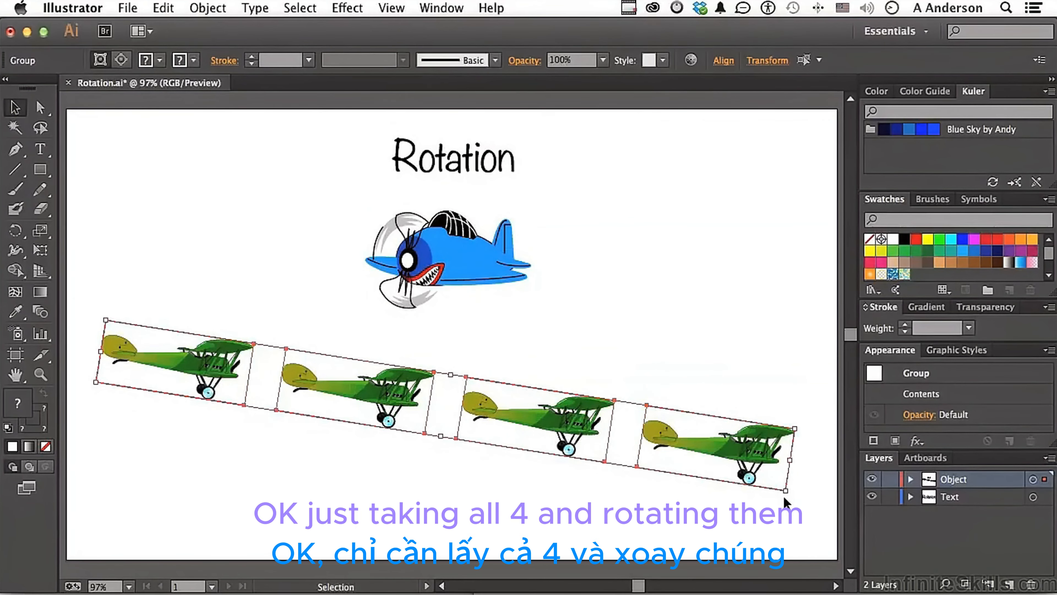
pyautogui.press('a')
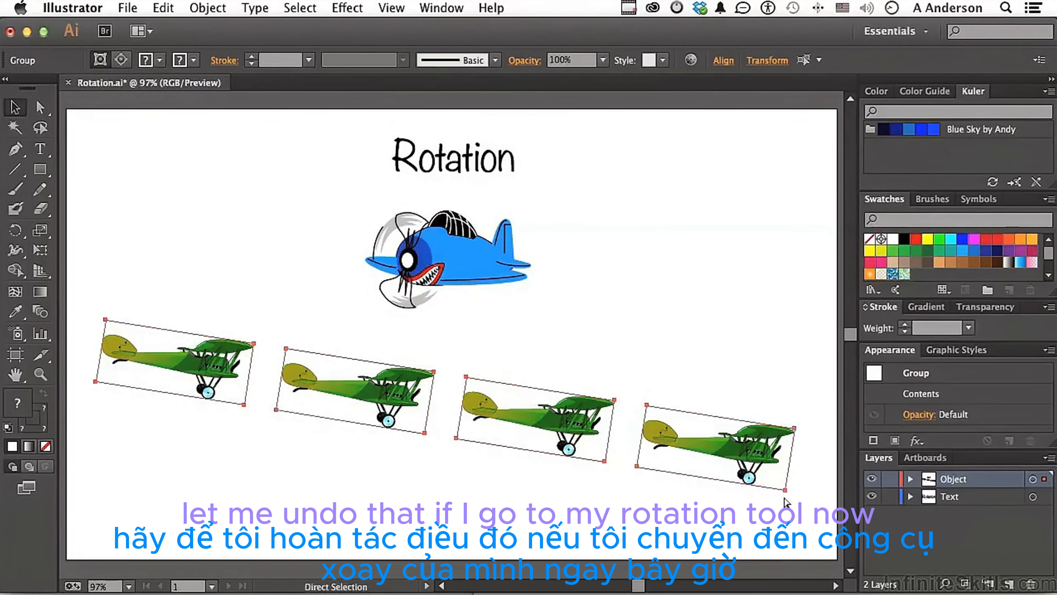
pyautogui.press('super+z')
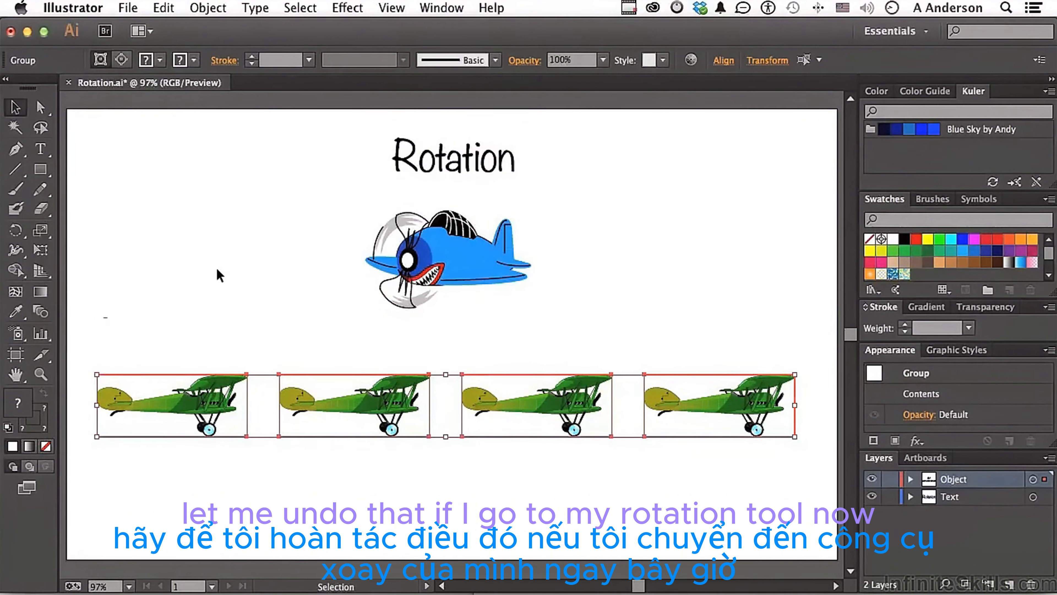
# - Try rotating the four biplanes counterclockwise around a pivot just beyond the first biplane's tail with the Rotate tool, and undo it
pyautogui.click(15, 234)
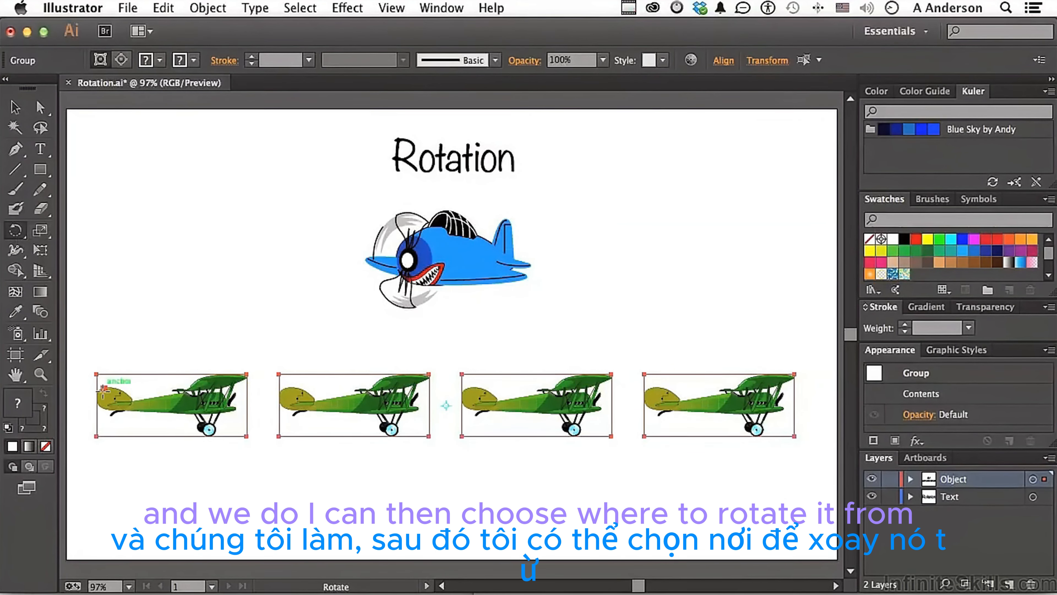
pyautogui.click(87, 403)
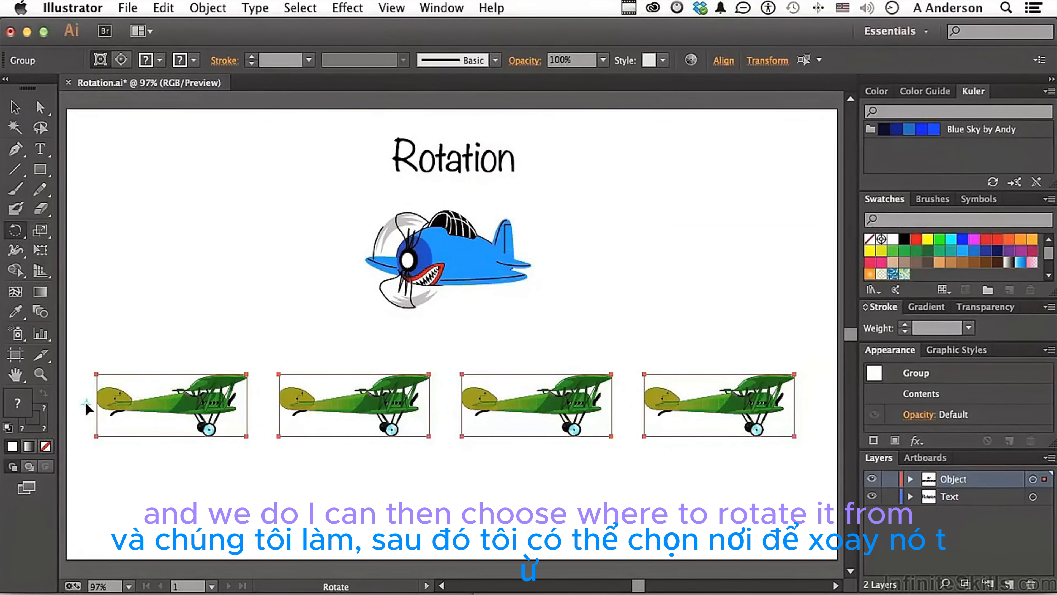
pyautogui.moveTo(698, 479); pyautogui.dragTo(712, 418)
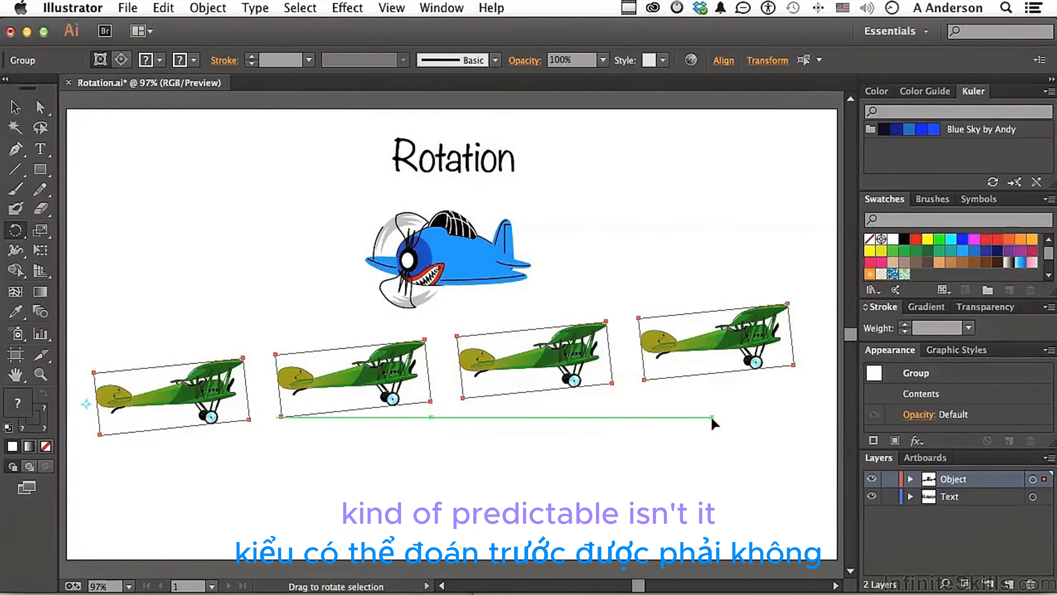
pyautogui.moveTo(712, 418); pyautogui.dragTo(712, 418)
pyautogui.press('super+z')
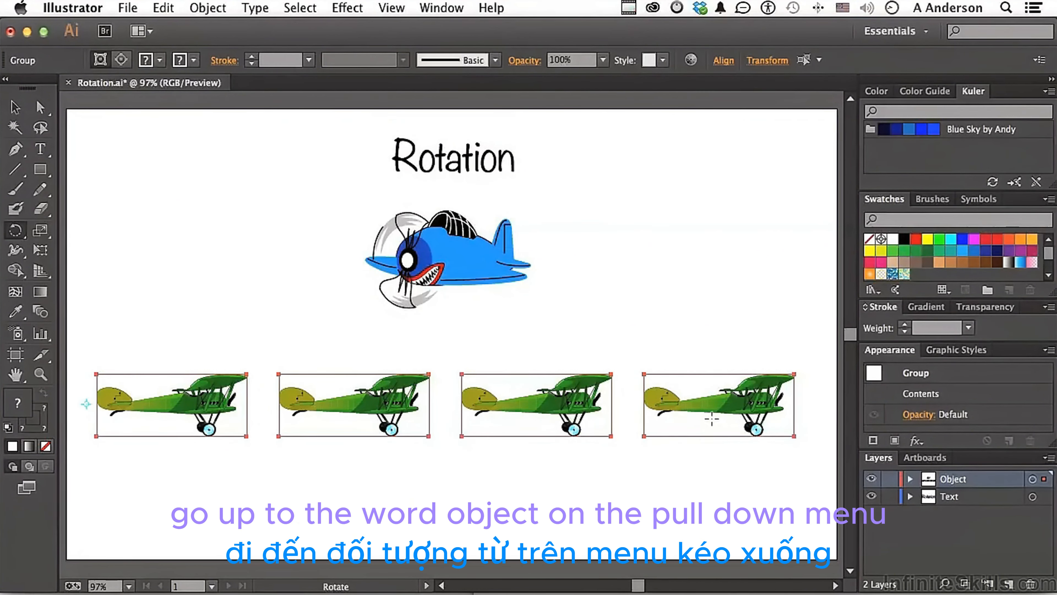
# - Preview rotating each green biplane individually with Transform Each at 28° and 17°, and cancel the transformation
pyautogui.click(206, 8)
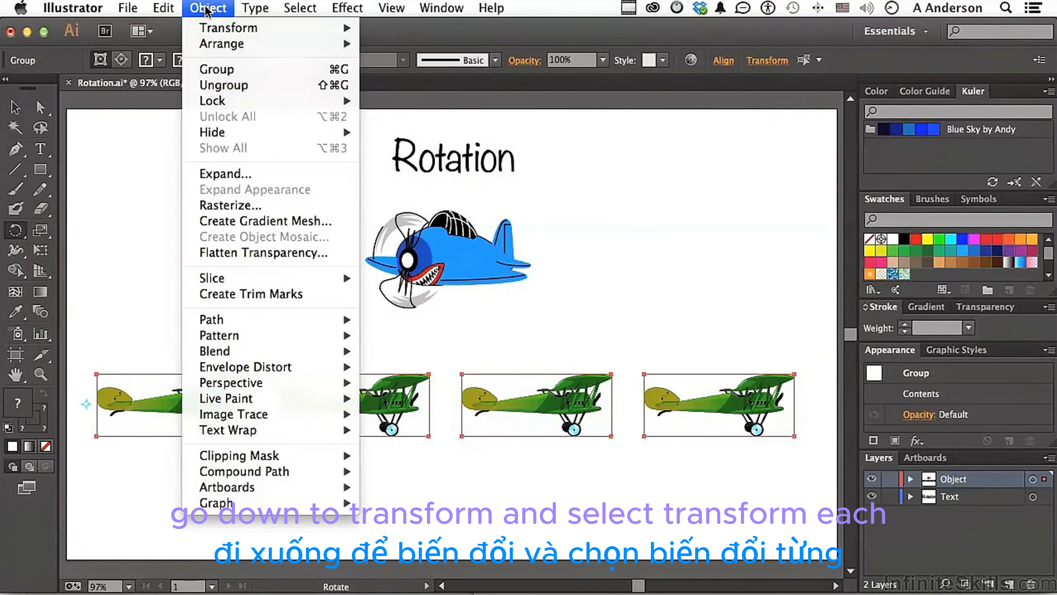
pyautogui.moveTo(208, 28)
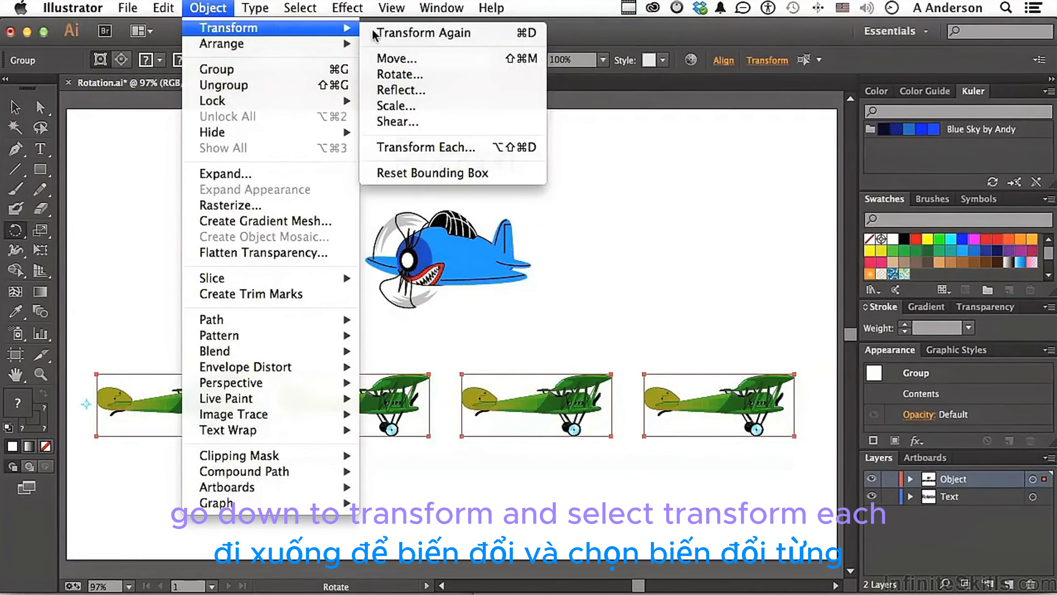
pyautogui.click(446, 147)
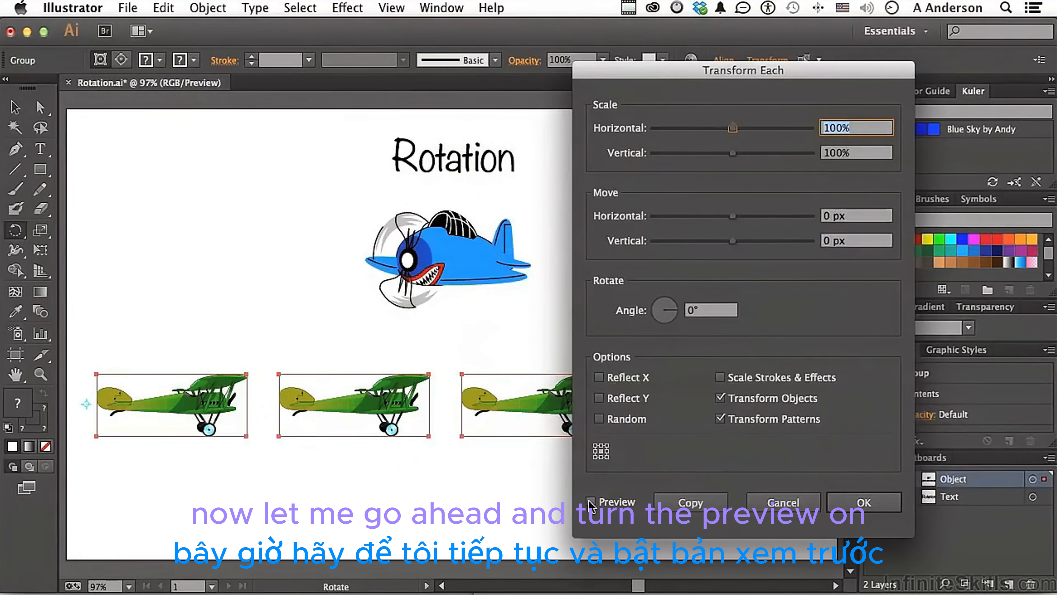
pyautogui.click(591, 502)
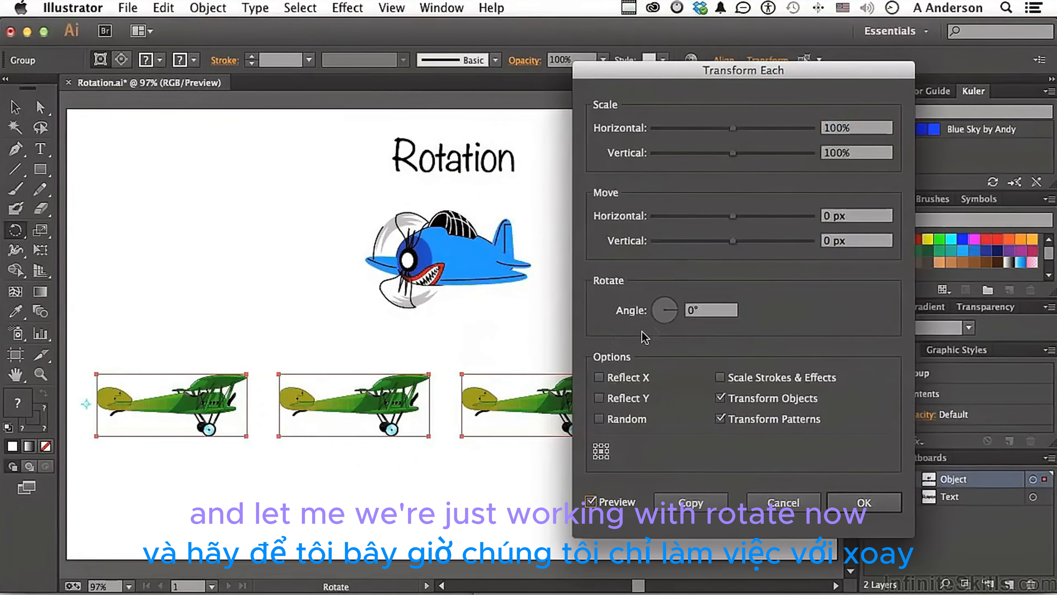
pyautogui.moveTo(668, 308); pyautogui.dragTo(676, 305)
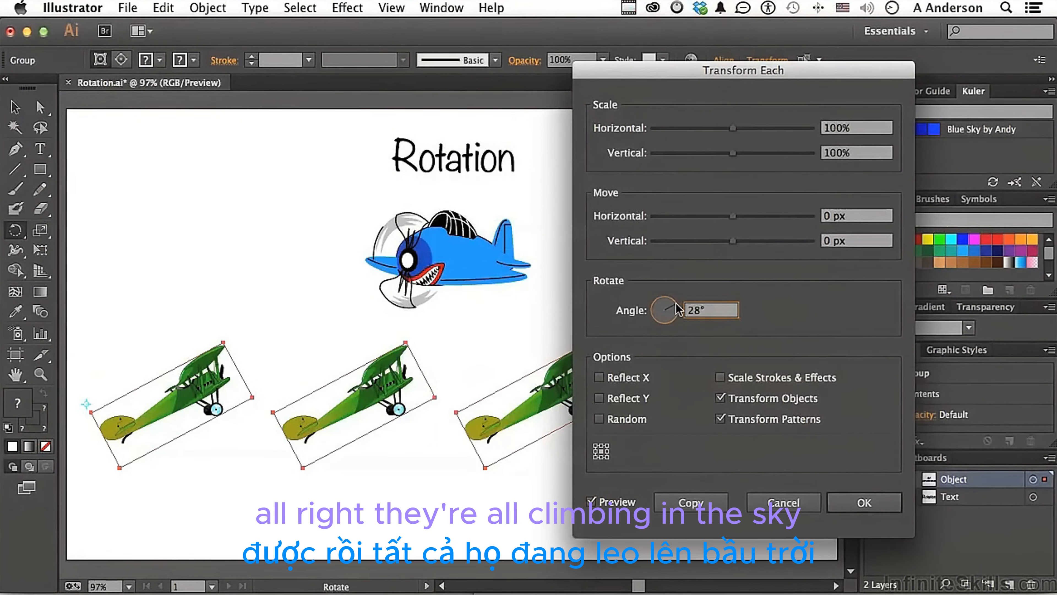
pyautogui.moveTo(677, 304)
pyautogui.mouseDown()
pyautogui.moveTo(677, 319)
pyautogui.moveTo(679, 305)
pyautogui.mouseUp()
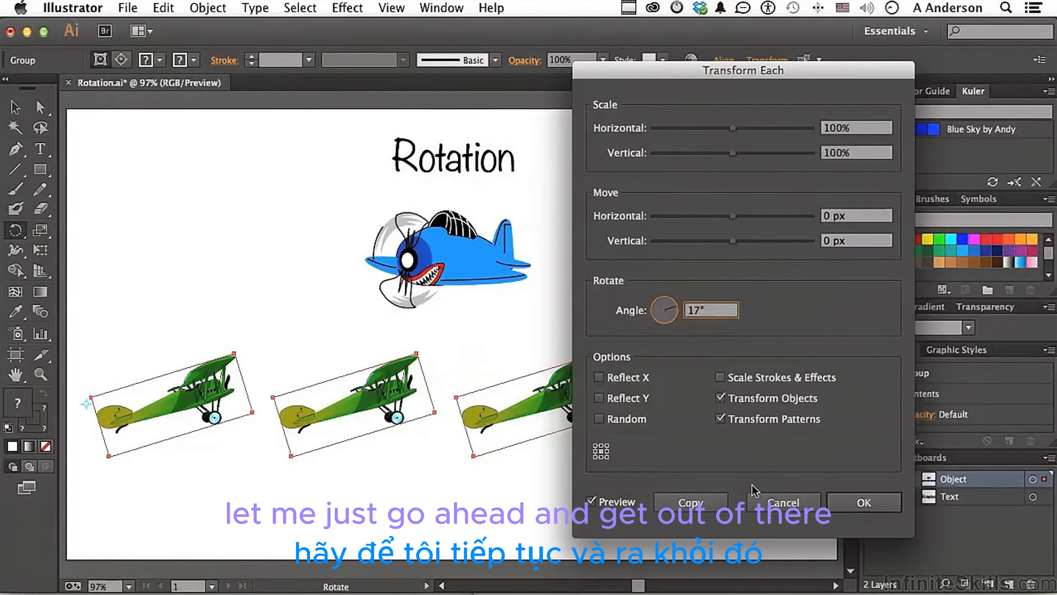
pyautogui.click(781, 502)
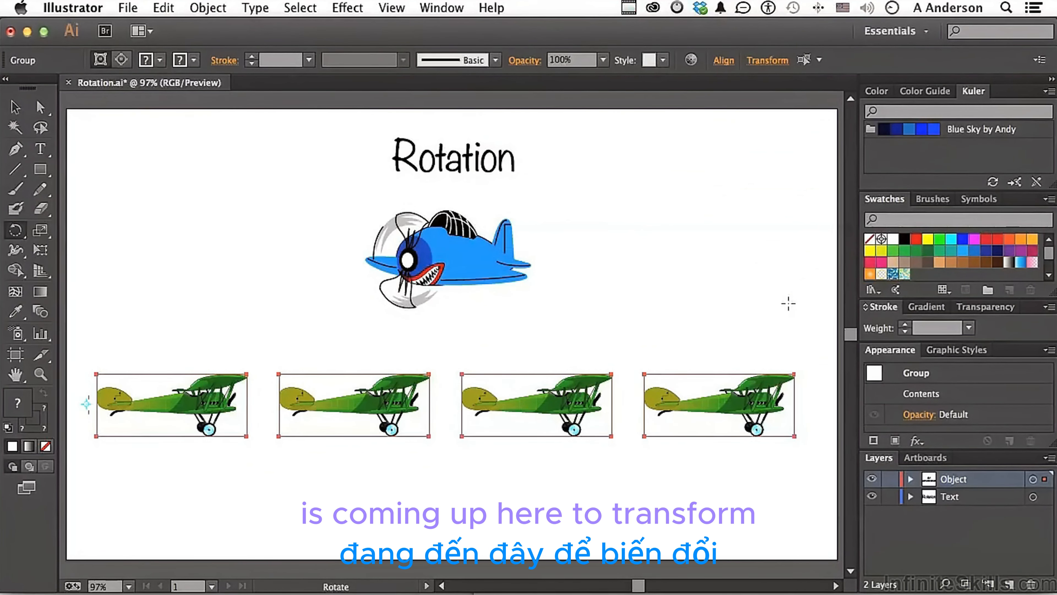
# - Examine the position, size and rotation settings of the selected biplanes, and close them
pyautogui.click(768, 60)
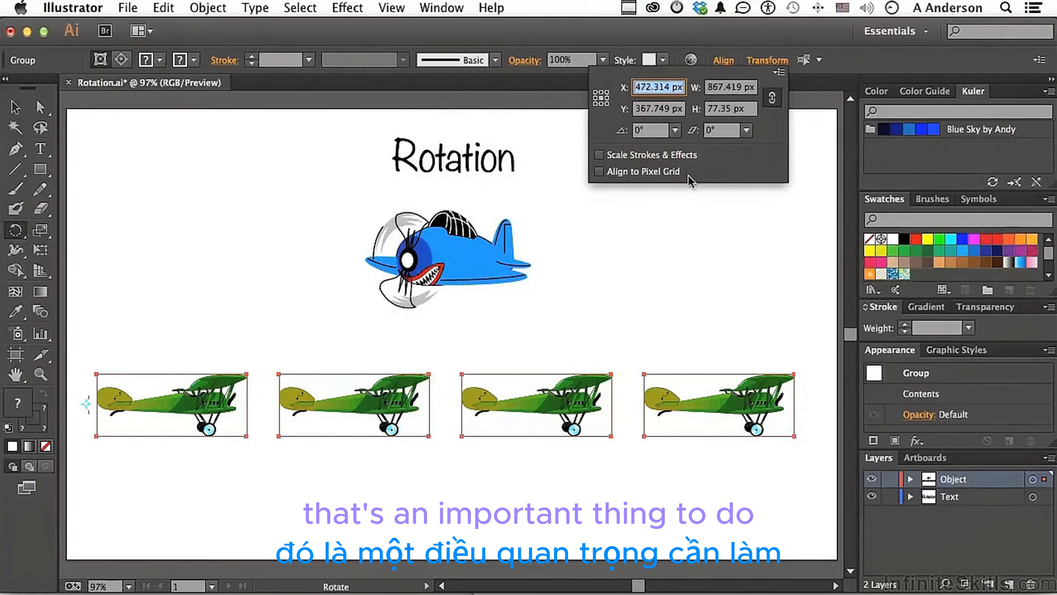
pyautogui.click(680, 224)
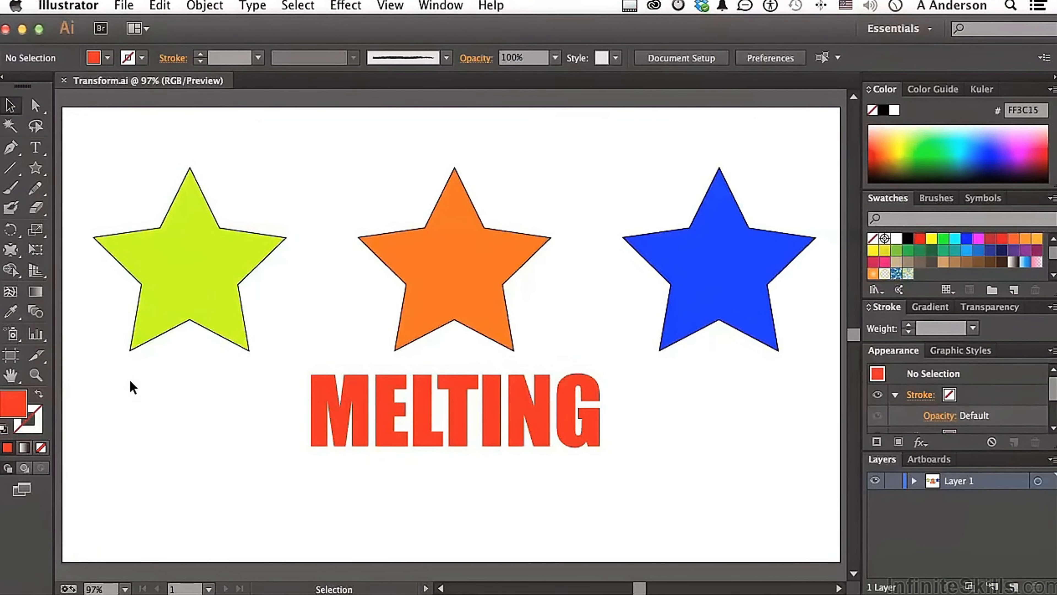
# - In Transform.ai, tear off the Width and distortion tools as a floating set and place it between the green and orange stars
pyautogui.click(10, 249)
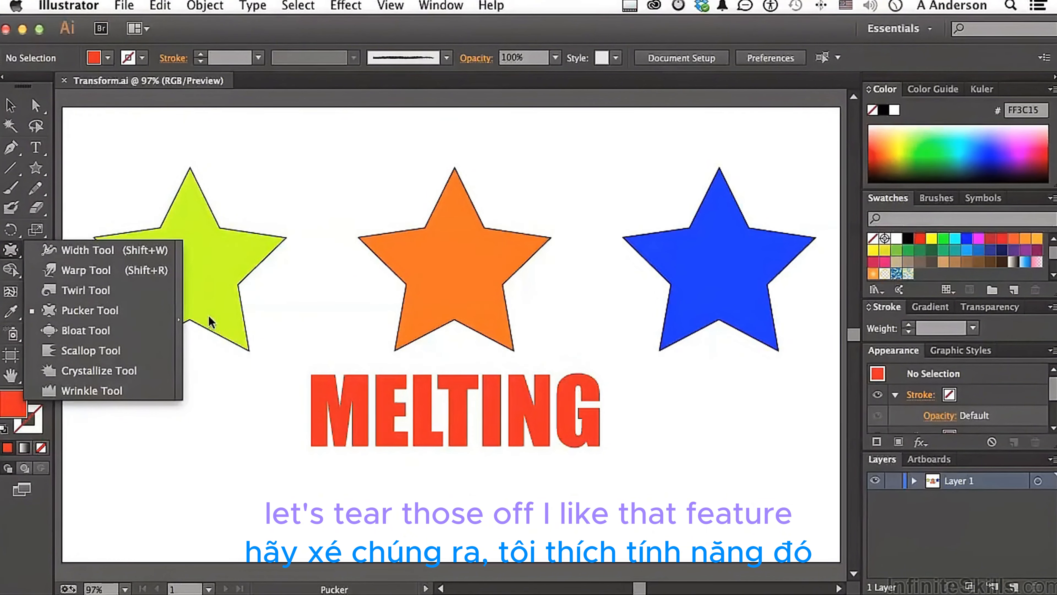
pyautogui.click(181, 323)
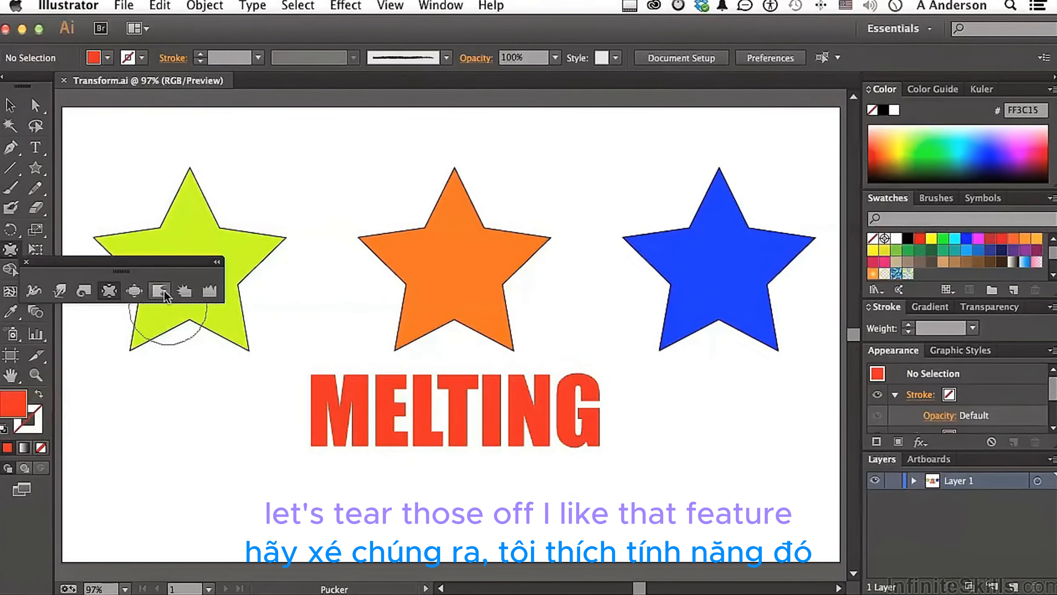
pyautogui.moveTo(167, 263)
pyautogui.mouseDown()
pyautogui.moveTo(377, 117)
pyautogui.moveTo(391, 124)
pyautogui.mouseUp()
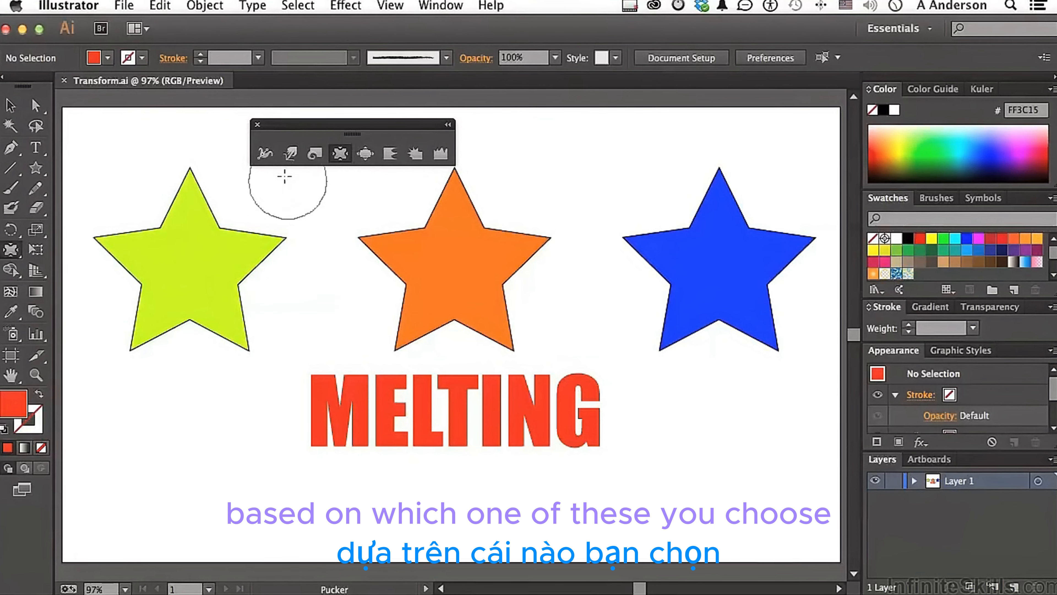
# - Try thickening the outline along the green star's upper edges with the Width tool, and undo the changes
pyautogui.click(261, 155)
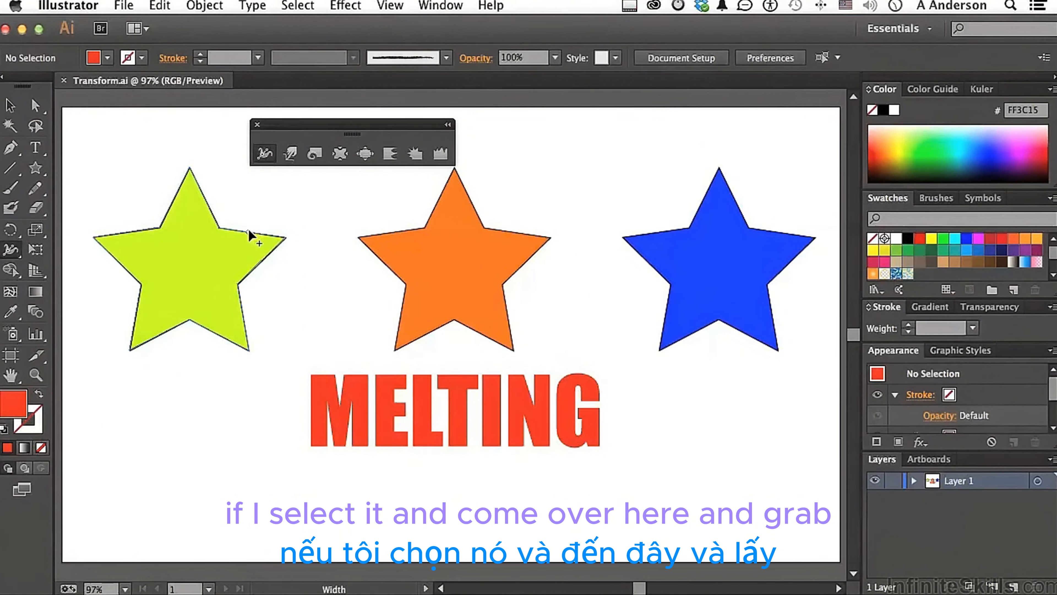
pyautogui.moveTo(248, 234)
pyautogui.mouseDown()
pyautogui.moveTo(249, 224)
pyautogui.moveTo(199, 207)
pyautogui.mouseUp()
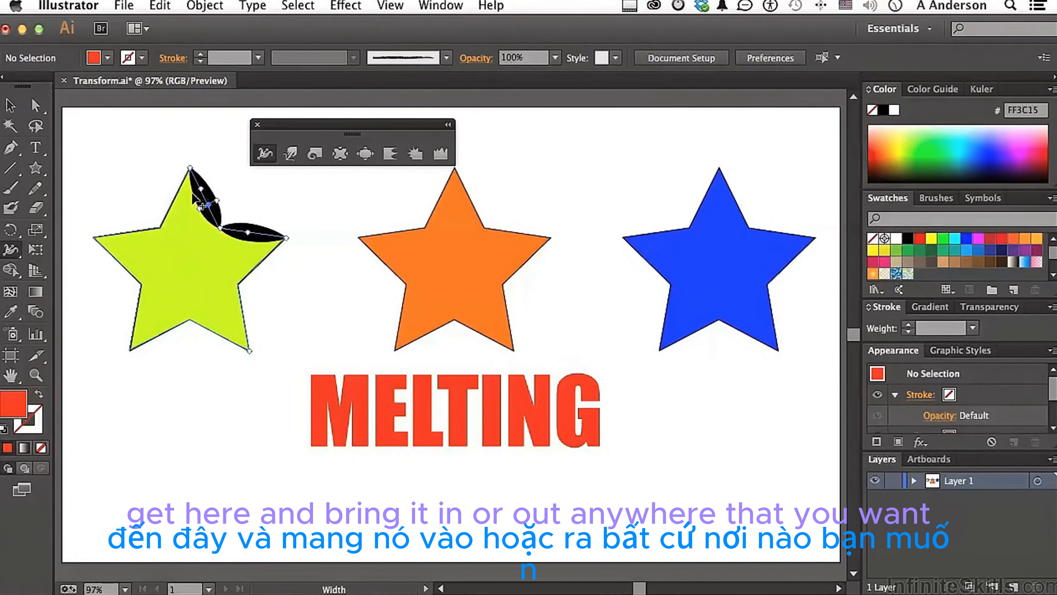
pyautogui.moveTo(192, 193); pyautogui.dragTo(224, 206)
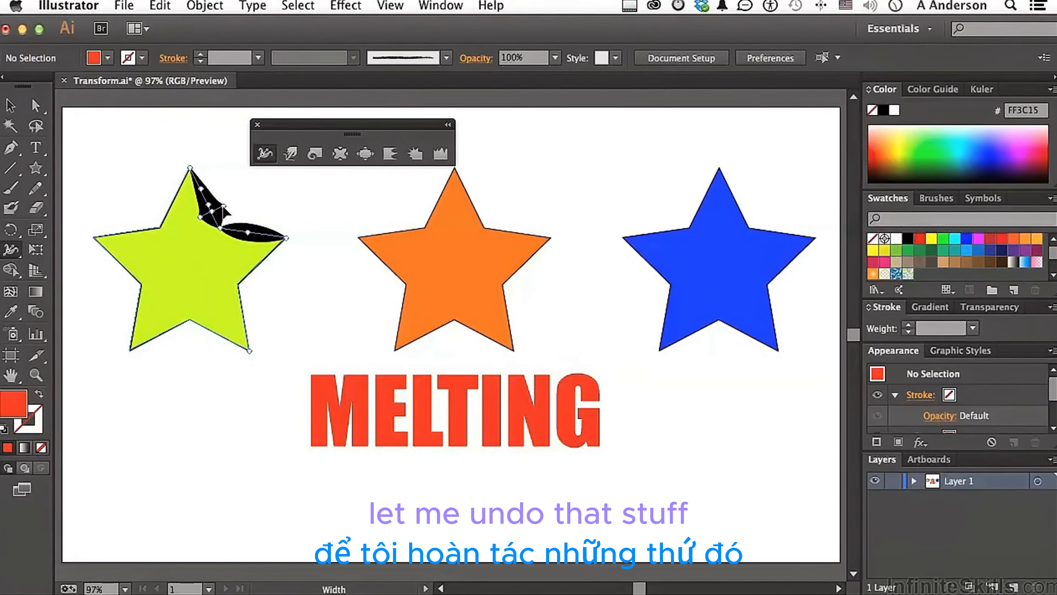
pyautogui.press('super+z')
pyautogui.press('super+z')
pyautogui.press('super+z')
pyautogui.press('super+z')
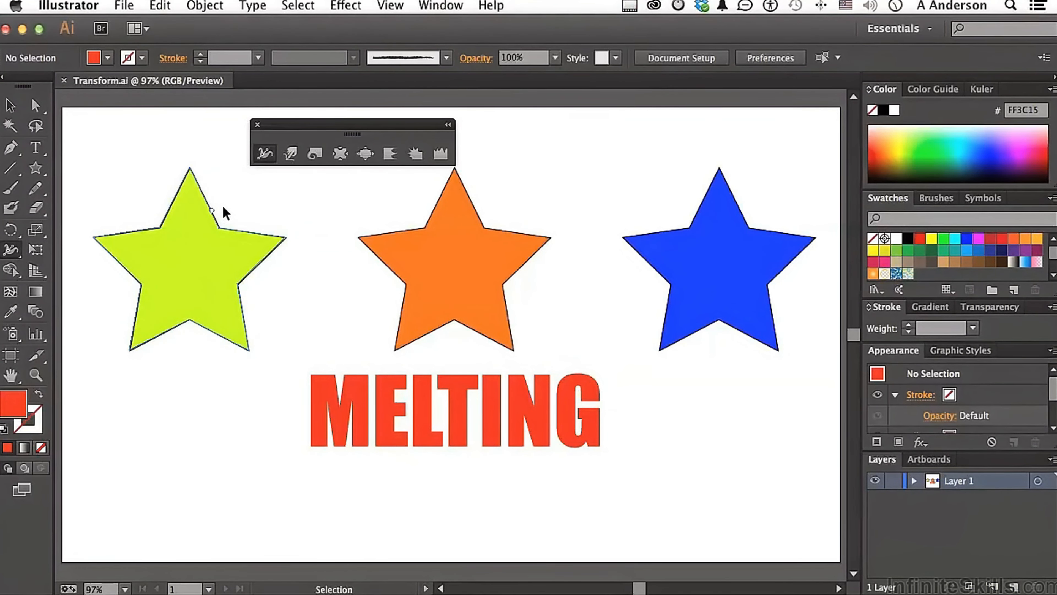
pyautogui.press('super+z')
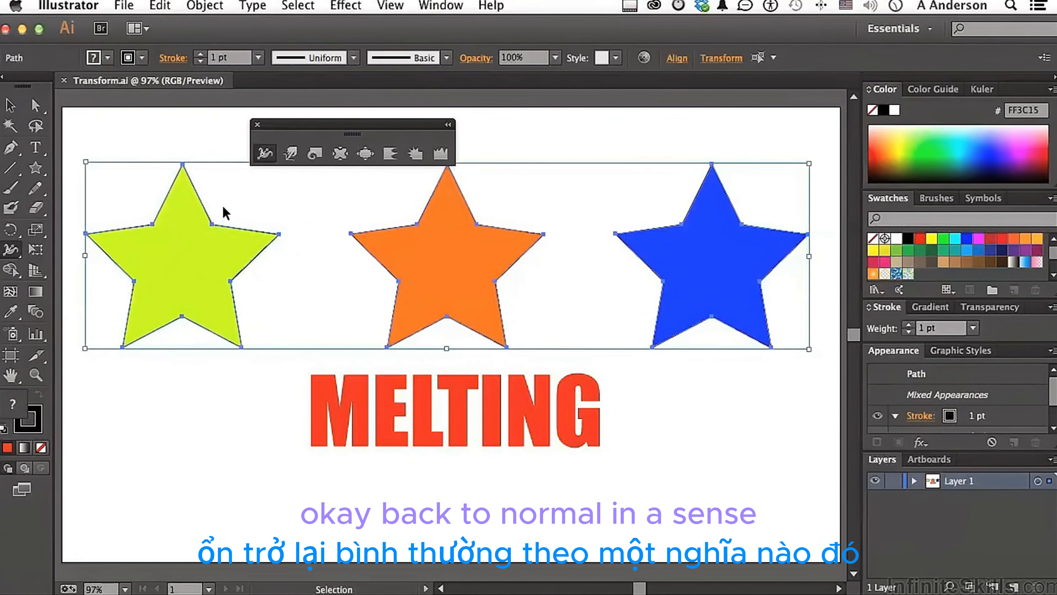
# - Deselect the stars, try warping the green star's arms and edges with the Warp tool, and undo the changes
pyautogui.keyDown('super'); pyautogui.click(207, 410); pyautogui.keyUp('super')
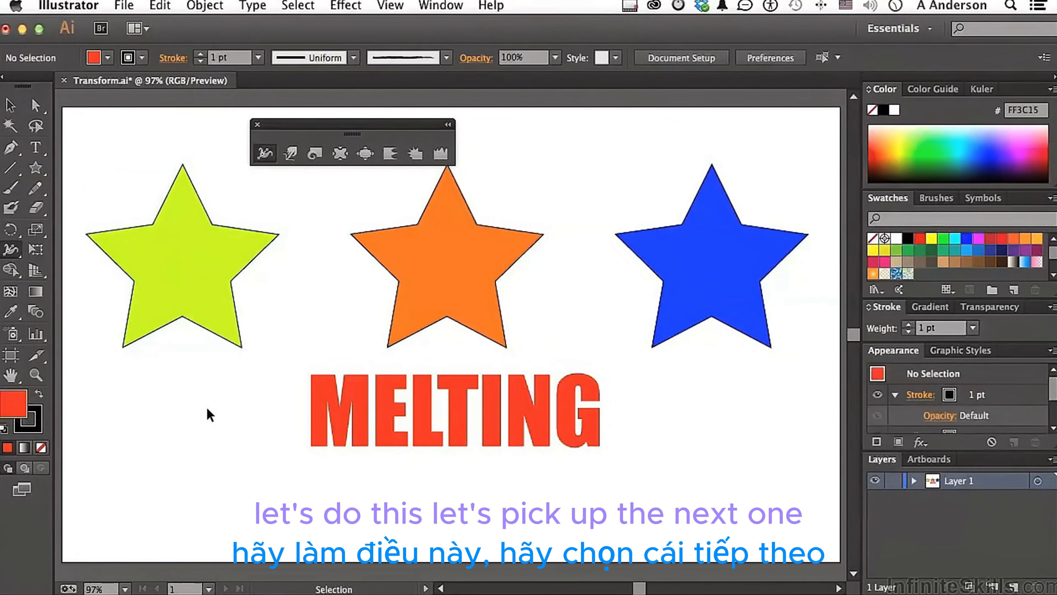
pyautogui.click(290, 154)
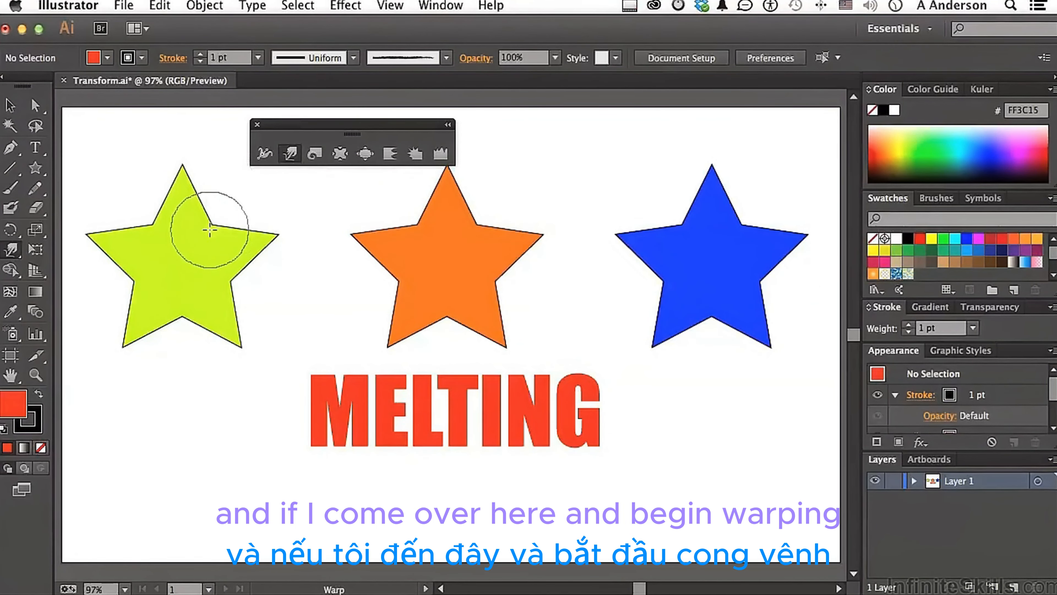
pyautogui.moveTo(213, 224)
pyautogui.mouseDown()
pyautogui.moveTo(215, 256)
pyautogui.moveTo(210, 244)
pyautogui.moveTo(154, 224)
pyautogui.moveTo(173, 257)
pyautogui.moveTo(156, 177)
pyautogui.moveTo(216, 187)
pyautogui.moveTo(232, 279)
pyautogui.moveTo(239, 260)
pyautogui.moveTo(246, 276)
pyautogui.moveTo(219, 261)
pyautogui.moveTo(225, 246)
pyautogui.moveTo(184, 319)
pyautogui.moveTo(206, 316)
pyautogui.moveTo(153, 335)
pyautogui.moveTo(154, 313)
pyautogui.moveTo(132, 302)
pyautogui.moveTo(152, 295)
pyautogui.moveTo(118, 260)
pyautogui.moveTo(129, 230)
pyautogui.moveTo(162, 207)
pyautogui.moveTo(160, 189)
pyautogui.moveTo(170, 211)
pyautogui.moveTo(210, 189)
pyautogui.moveTo(208, 202)
pyautogui.moveTo(177, 200)
pyautogui.moveTo(184, 208)
pyautogui.mouseUp()
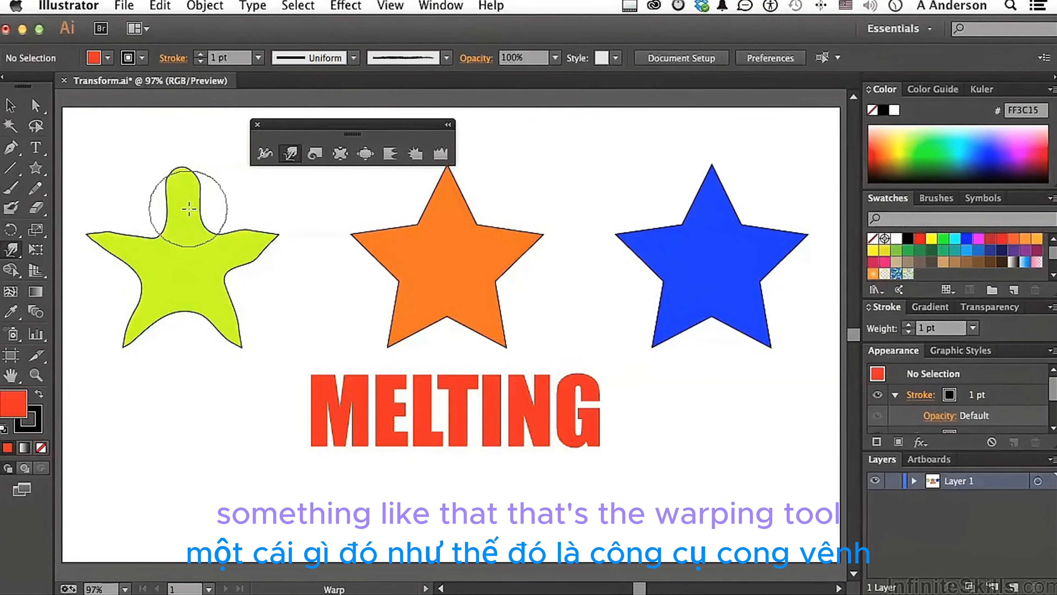
pyautogui.press('v')
pyautogui.press('super+z')
pyautogui.press('super+z')
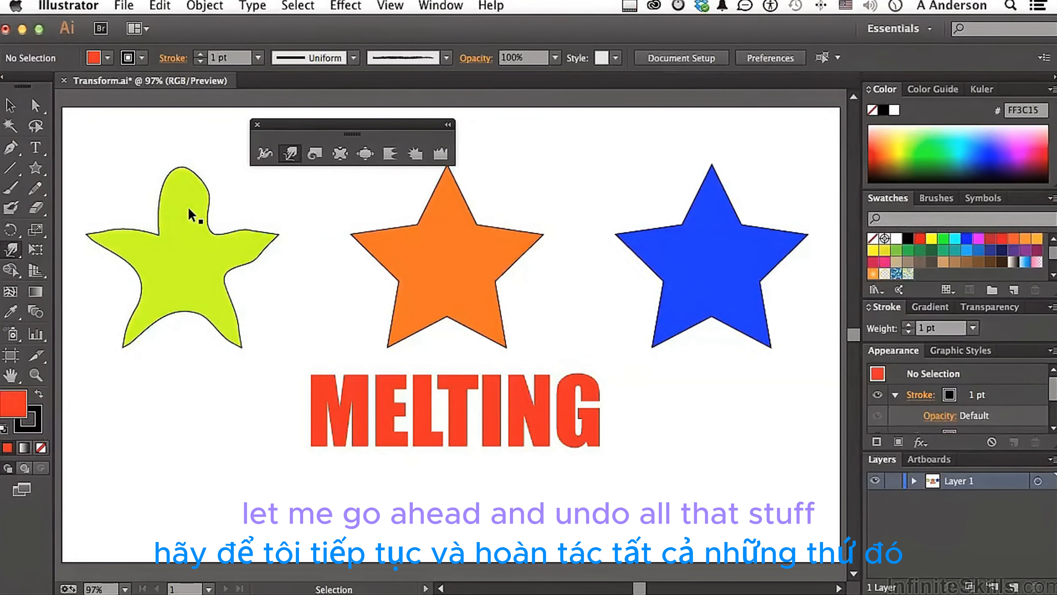
pyautogui.press('super+z')
pyautogui.press('super+z')
pyautogui.press('super+z')
pyautogui.press('super+z')
pyautogui.press('super+z')
pyautogui.press('super+z')
pyautogui.press('super+z')
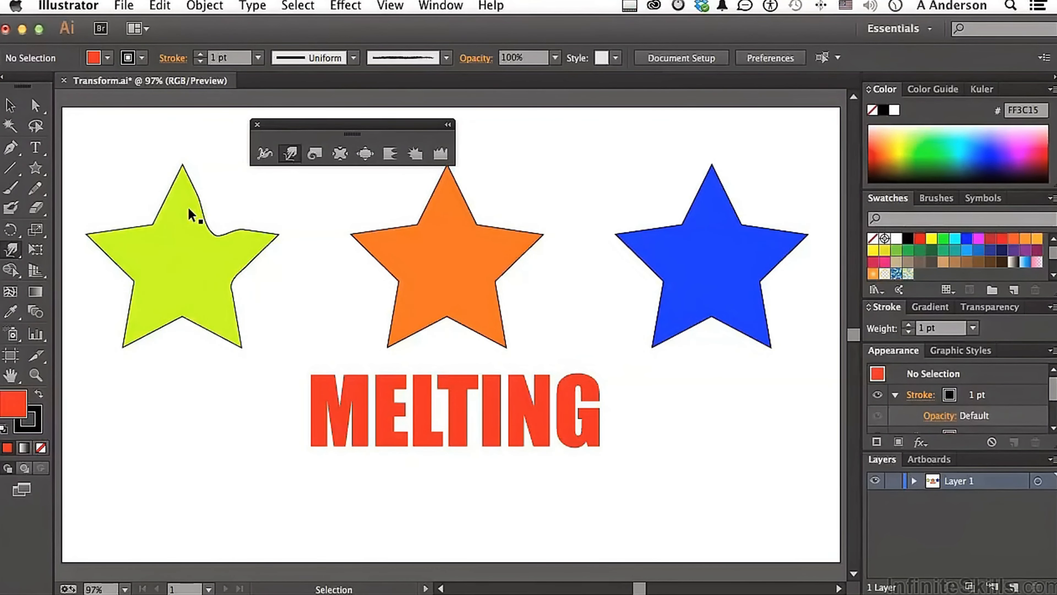
pyautogui.press('super+z')
pyautogui.hotkey('shift', 'r')
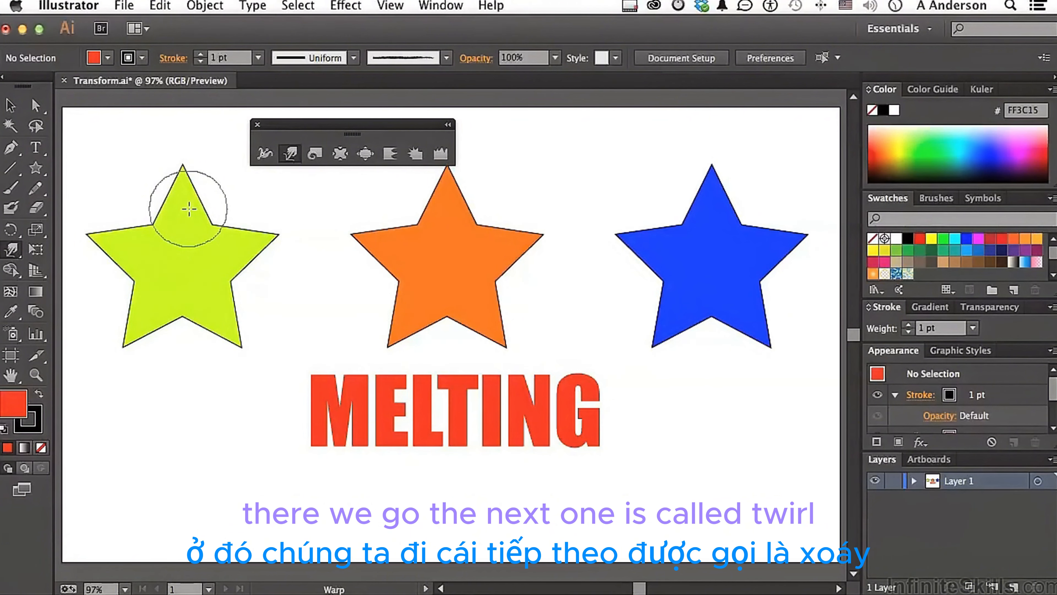
# - Try curling the blue star's left and top points into spirals with the Twirl tool, and undo the changes
pyautogui.click(315, 156)
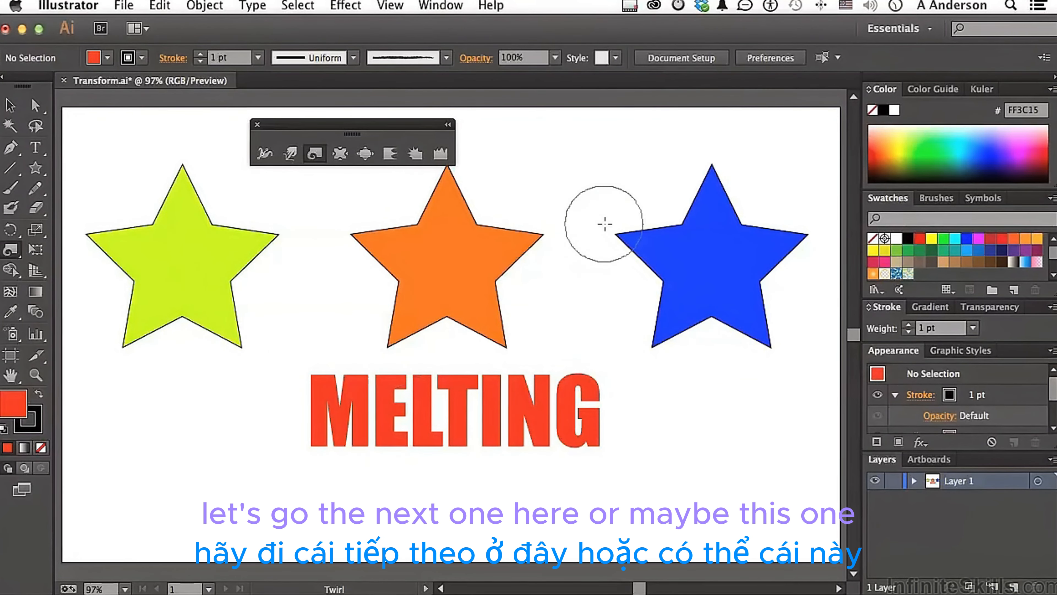
pyautogui.click(615, 235)
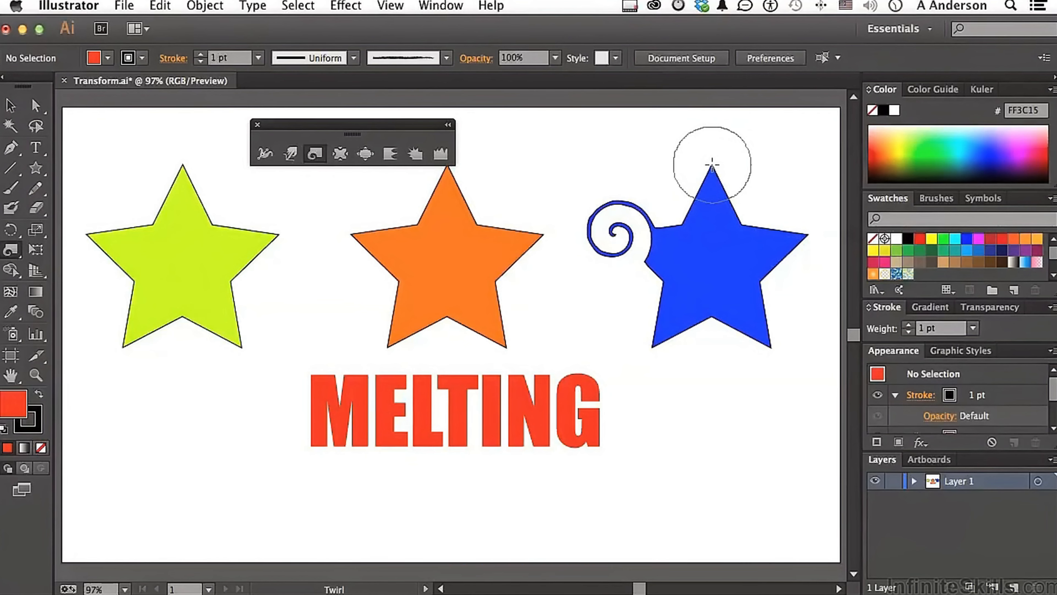
pyautogui.moveTo(715, 164); pyautogui.dragTo(712, 163)
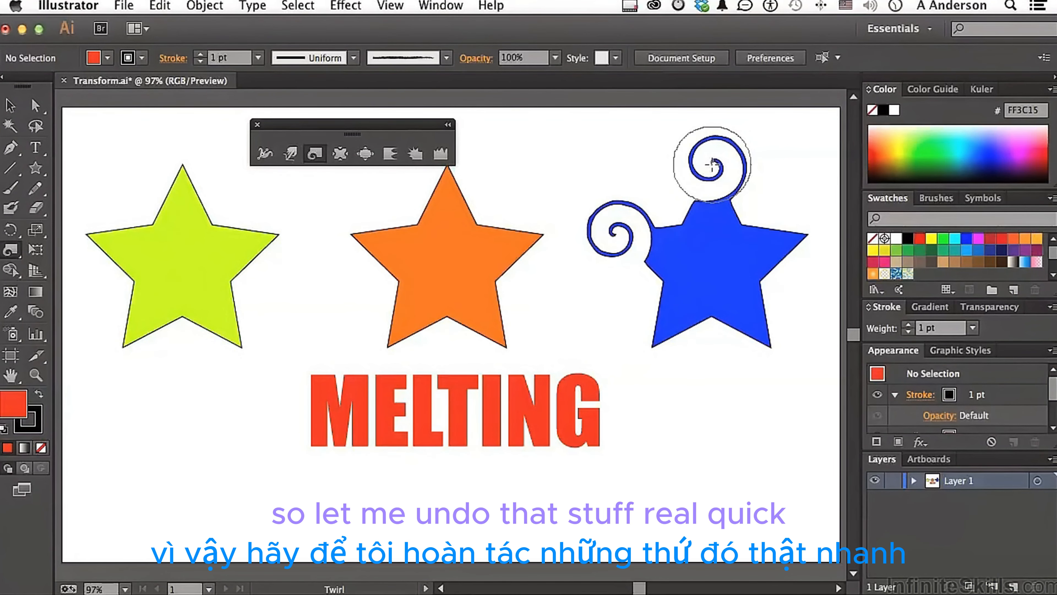
pyautogui.press('super+z')
pyautogui.press('super+z')
pyautogui.press('super+z')
pyautogui.press('super+z')
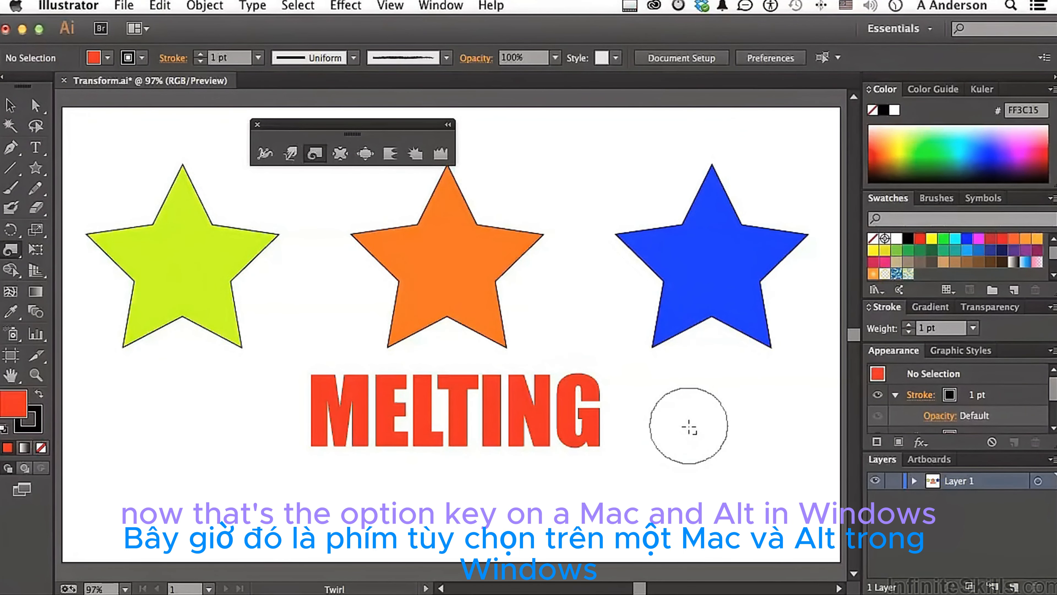
# - Enlarge the Twirl brush to cover the blue star, and twirl the whole star into a swirl
pyautogui.moveTo(691, 427)
pyautogui.mouseDown()
pyautogui.moveTo(741, 379)
pyautogui.moveTo(779, 396)
pyautogui.moveTo(760, 350)
pyautogui.moveTo(751, 361)
pyautogui.mouseUp()
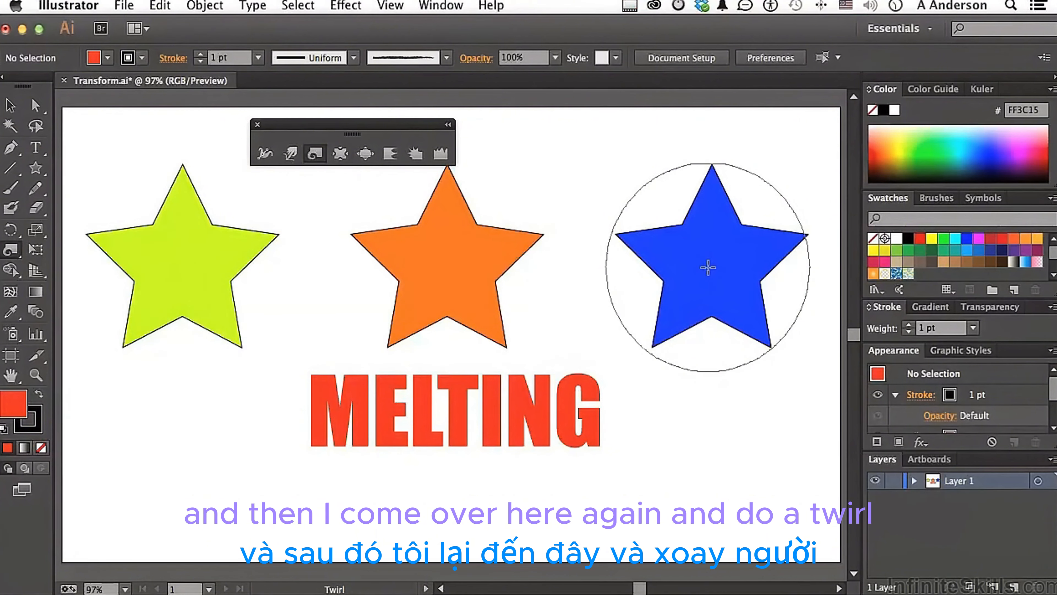
pyautogui.moveTo(706, 274); pyautogui.dragTo(708, 267)
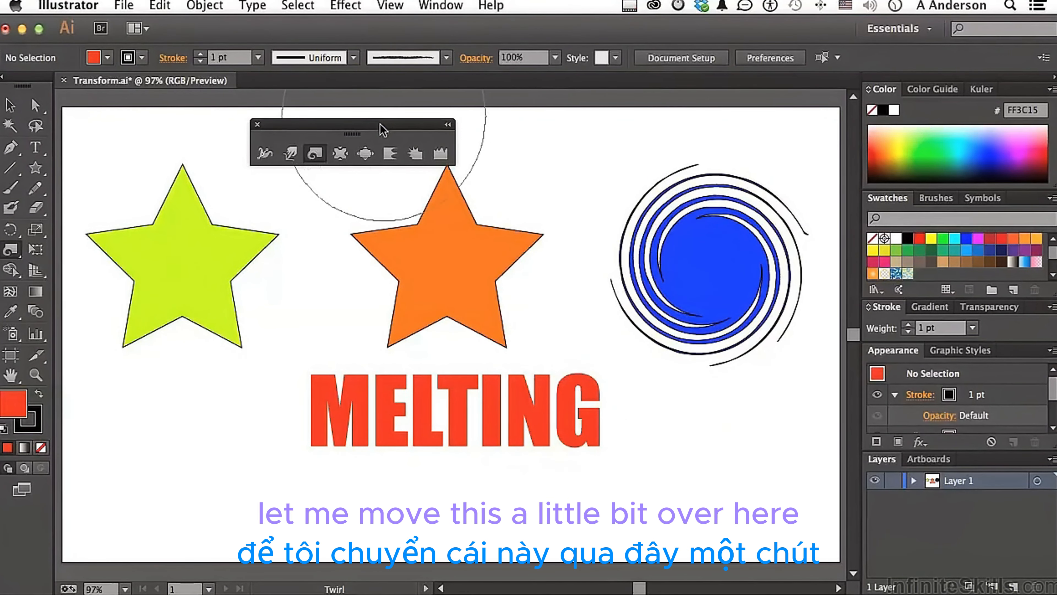
# - Move the floating distortion tools above the green star, try puckering the orange star, and undo the pucker
pyautogui.moveTo(379, 127); pyautogui.dragTo(257, 125)
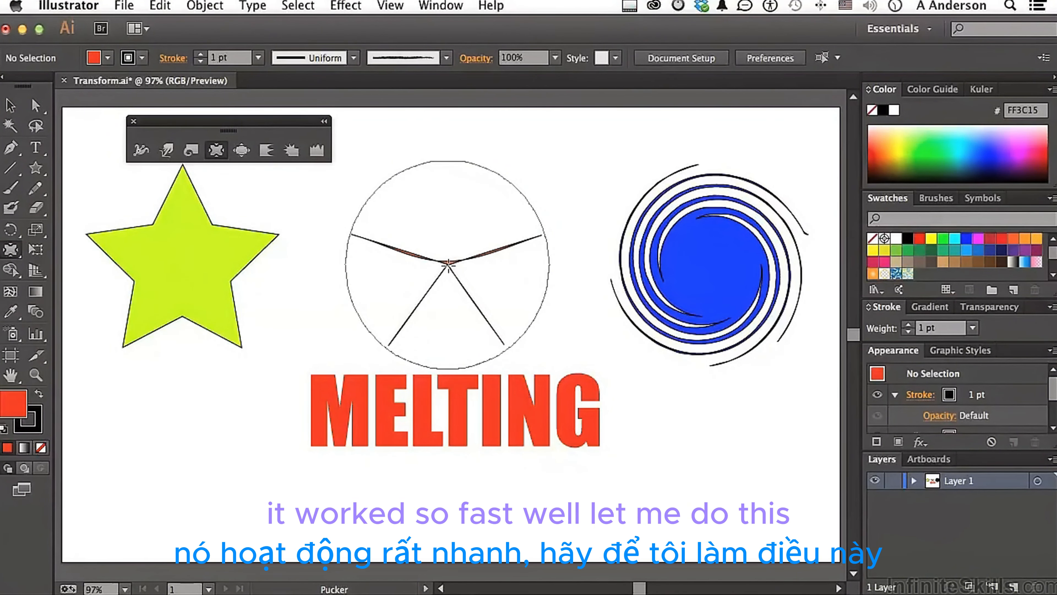
pyautogui.press('super+z')
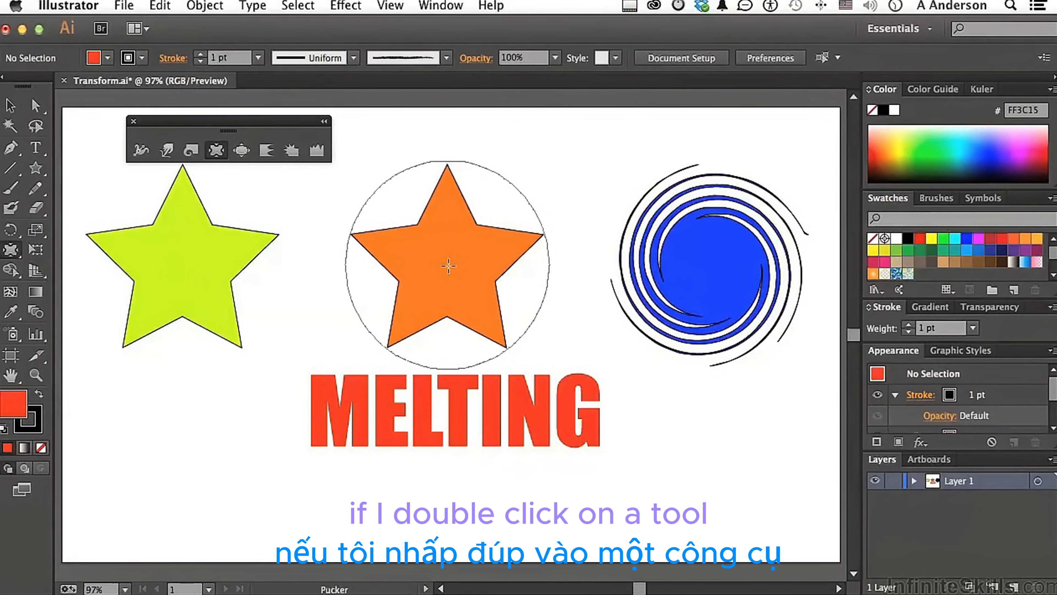
# - Set the Pucker tool's intensity to 1% and pucker the orange star slightly from its centre
pyautogui.doubleClick(216, 151)
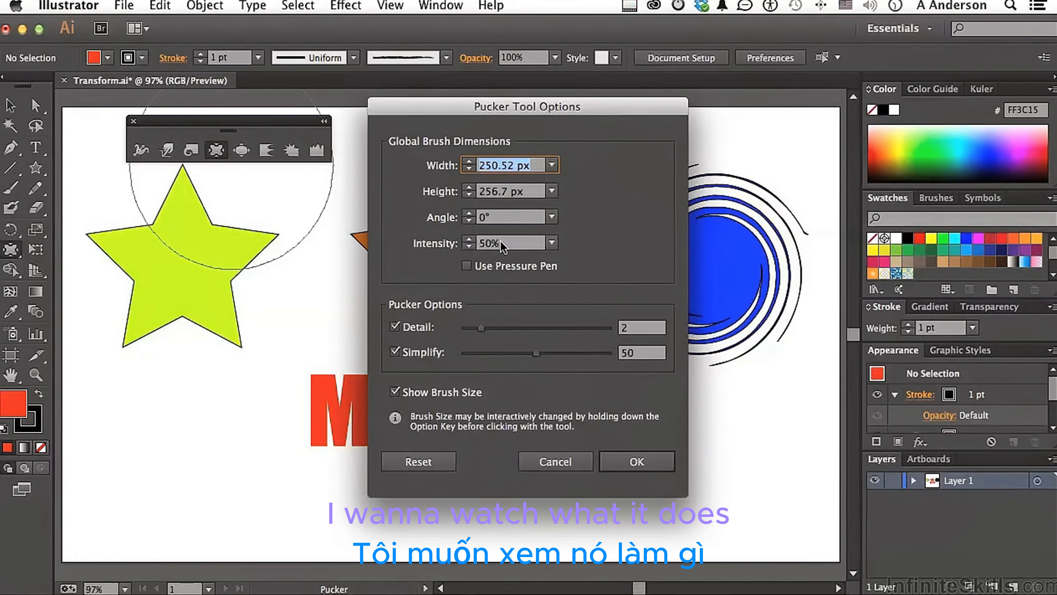
pyautogui.click(553, 243)
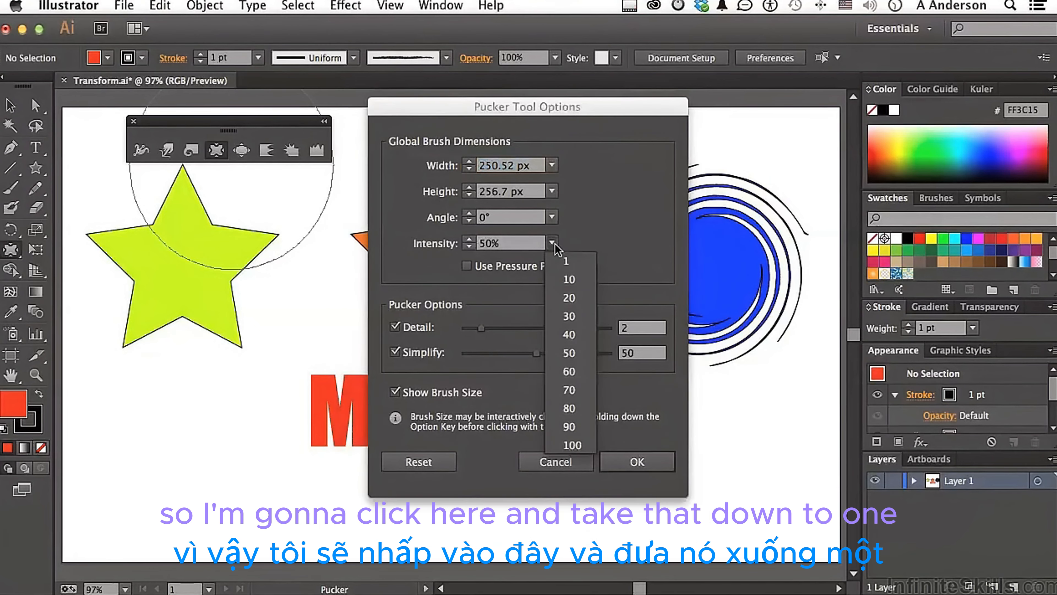
pyautogui.click(567, 262)
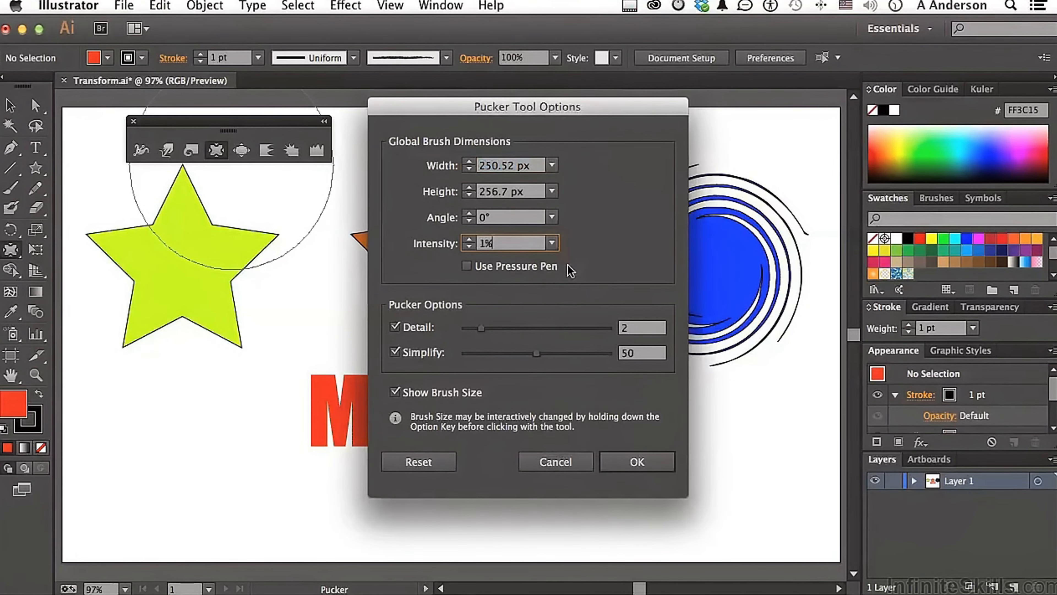
pyautogui.click(633, 463)
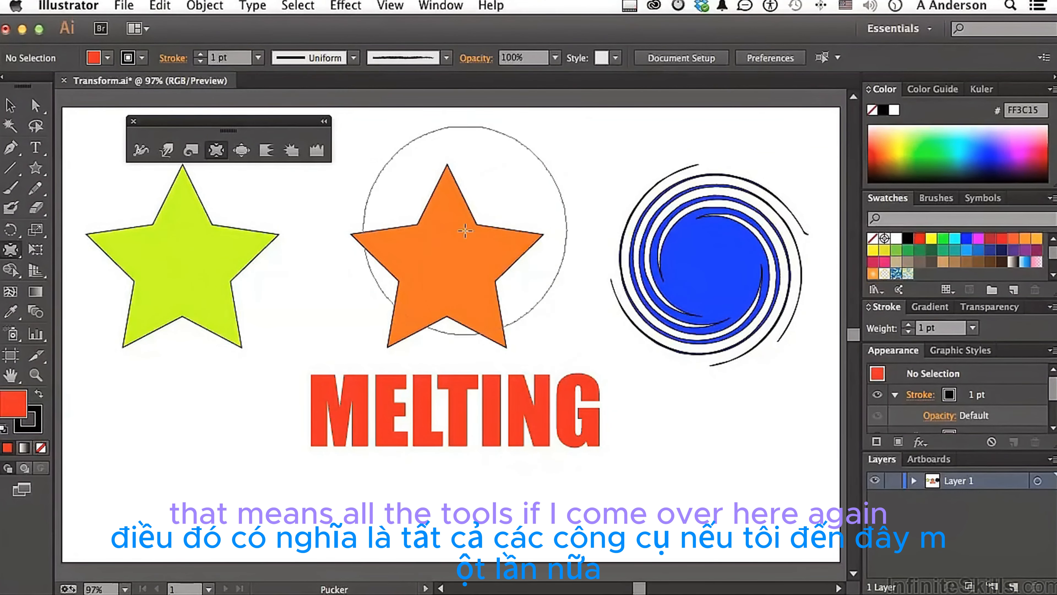
pyautogui.moveTo(449, 265); pyautogui.dragTo(448, 264)
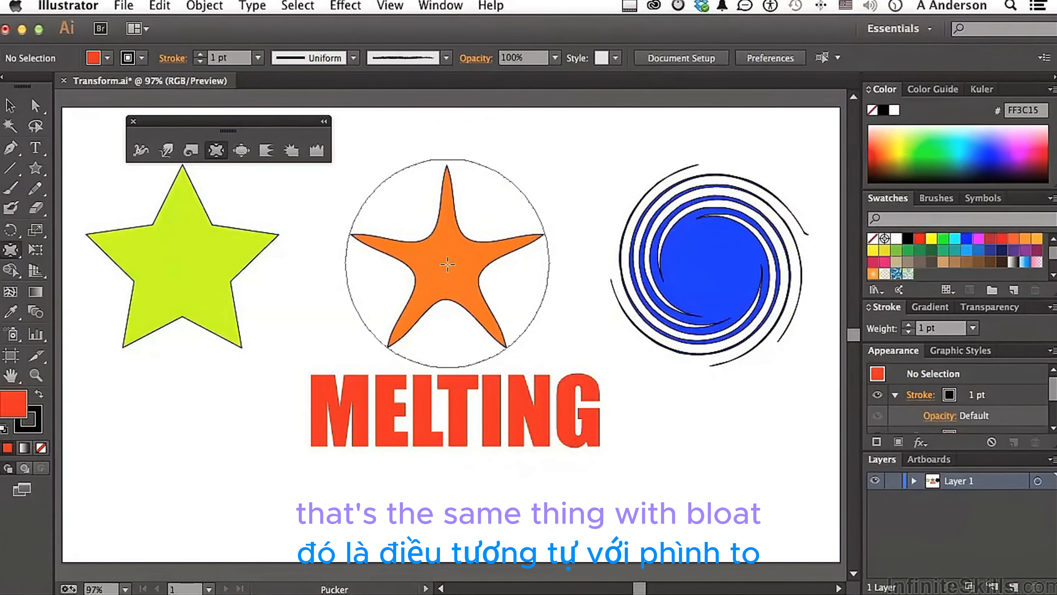
# - Bloat the green star from its centre with the Bloat tool, and undo the bloat, pucker and twirl distortions
pyautogui.click(241, 151)
pyautogui.moveTo(182, 269); pyautogui.dragTo(183, 269)
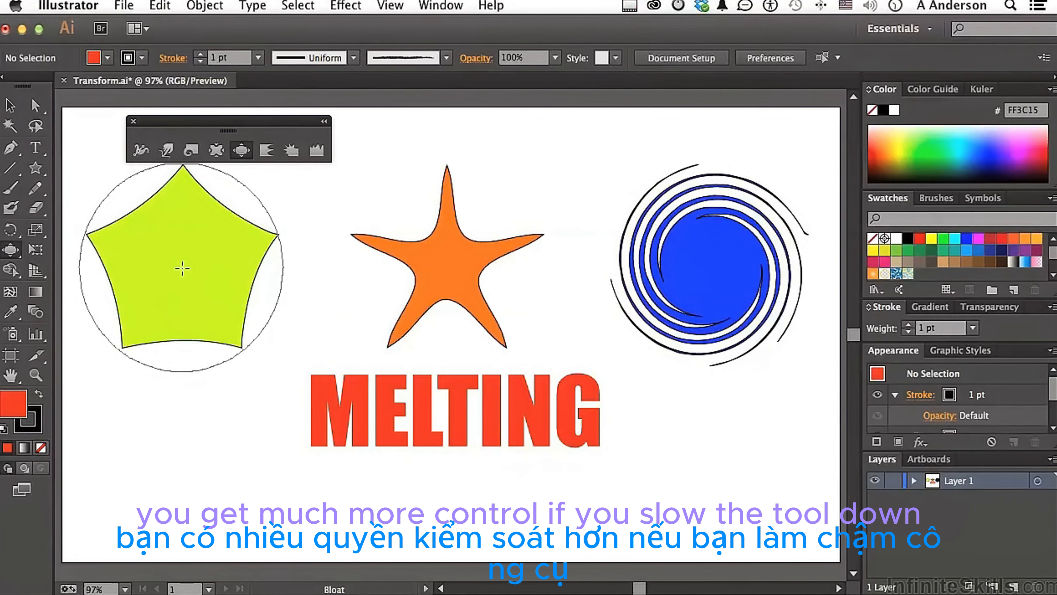
pyautogui.press('super+z')
pyautogui.press('super+z')
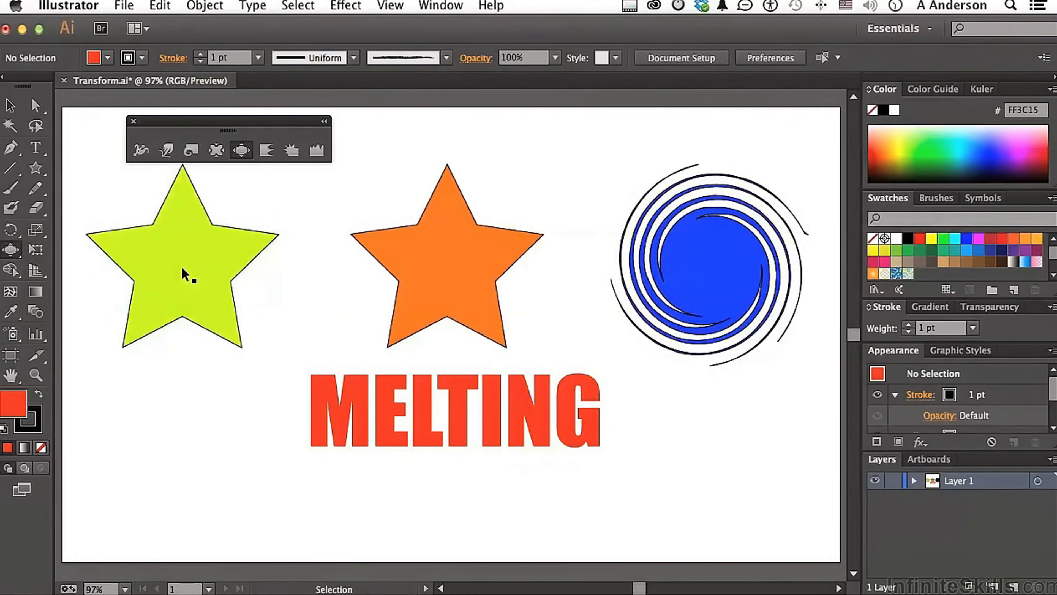
pyautogui.press('super+z')
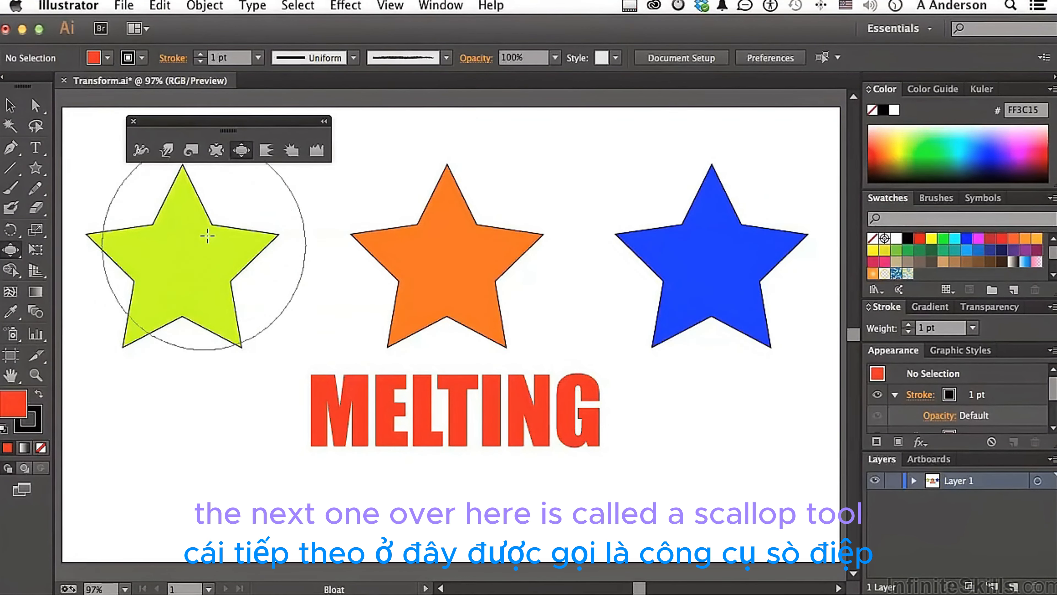
# - Set the Scallop tool's intensity to 50%
pyautogui.click(267, 150)
pyautogui.doubleClick(267, 150)
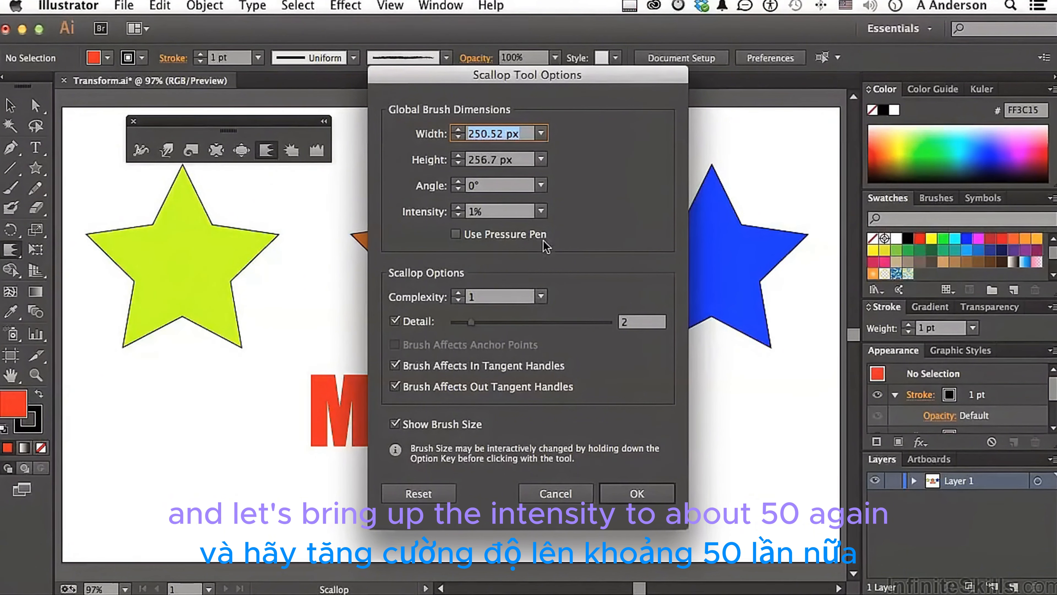
pyautogui.click(540, 212)
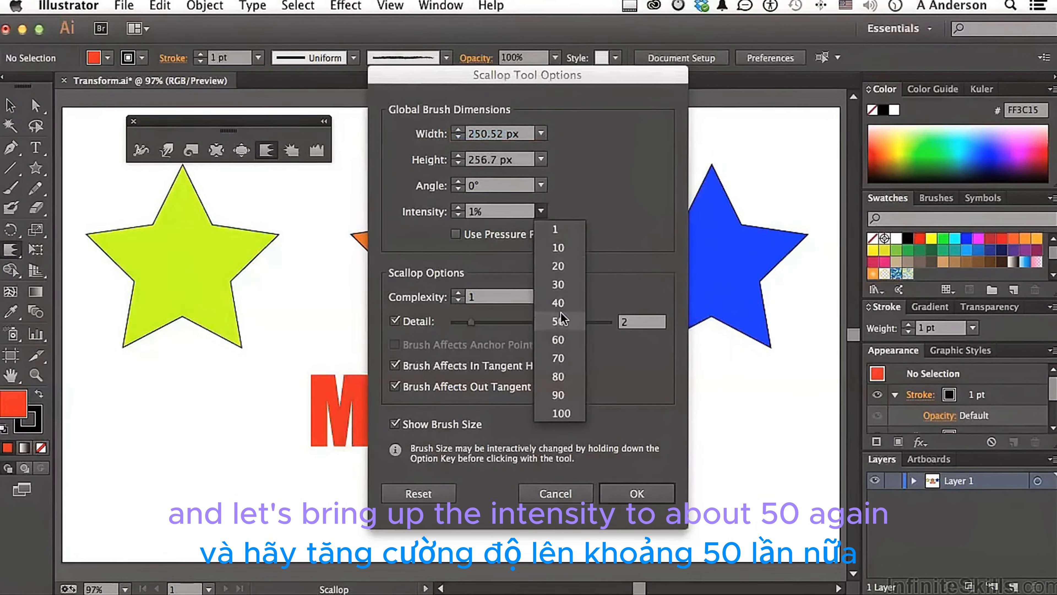
pyautogui.click(559, 321)
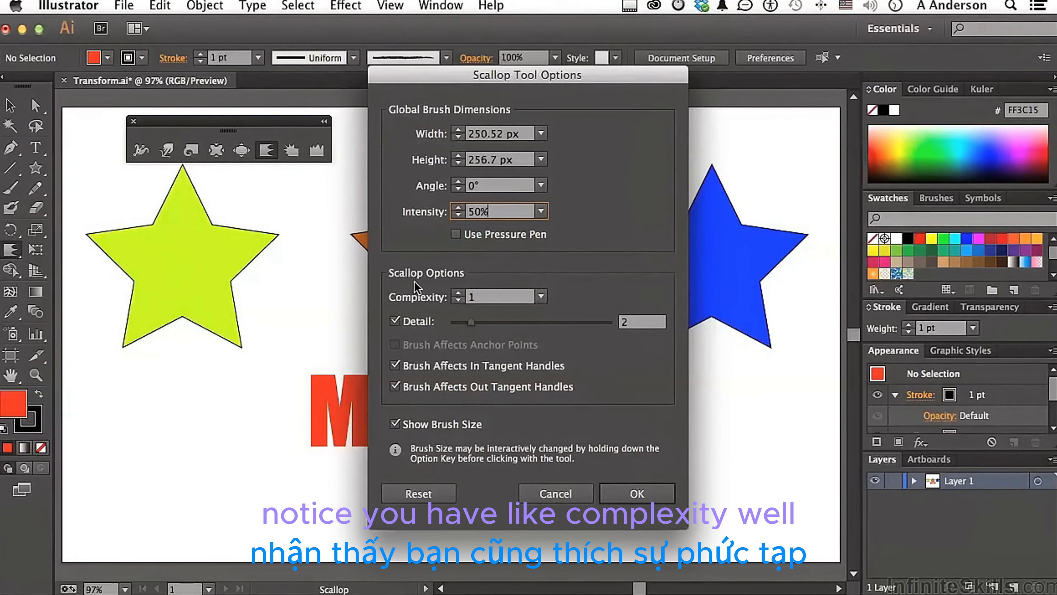
pyautogui.click(637, 494)
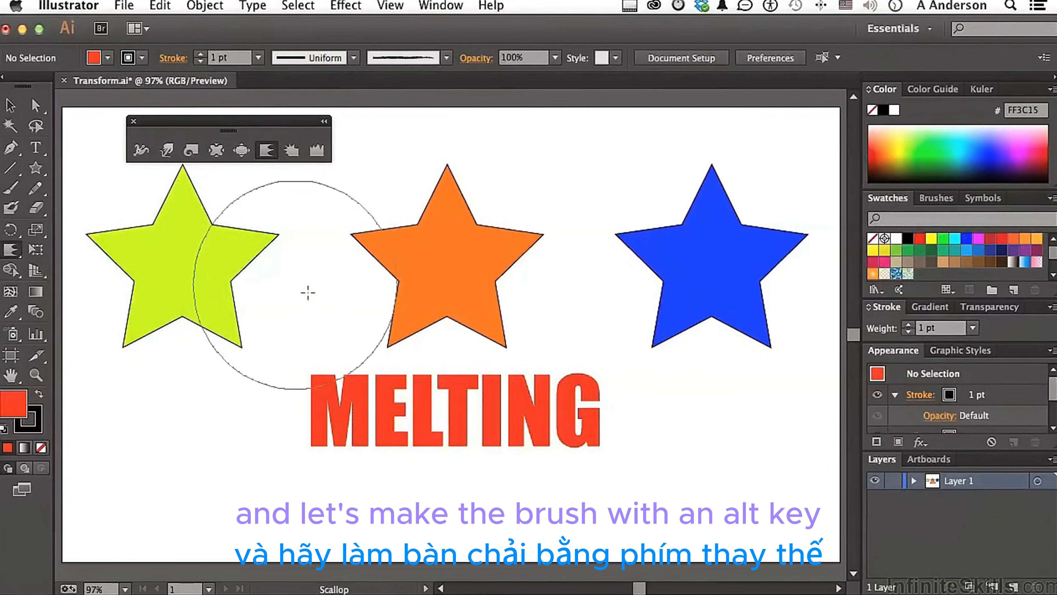
# - Scallop the green star's points with a smaller brush about 123 by 102 px, and look over the Scallop options
pyautogui.moveTo(314, 300)
pyautogui.mouseDown()
pyautogui.moveTo(283, 284)
pyautogui.moveTo(287, 321)
pyautogui.moveTo(255, 366)
pyautogui.moveTo(236, 307)
pyautogui.moveTo(220, 314)
pyautogui.moveTo(238, 310)
pyautogui.moveTo(245, 246)
pyautogui.moveTo(183, 196)
pyautogui.moveTo(118, 236)
pyautogui.moveTo(137, 325)
pyautogui.mouseUp()
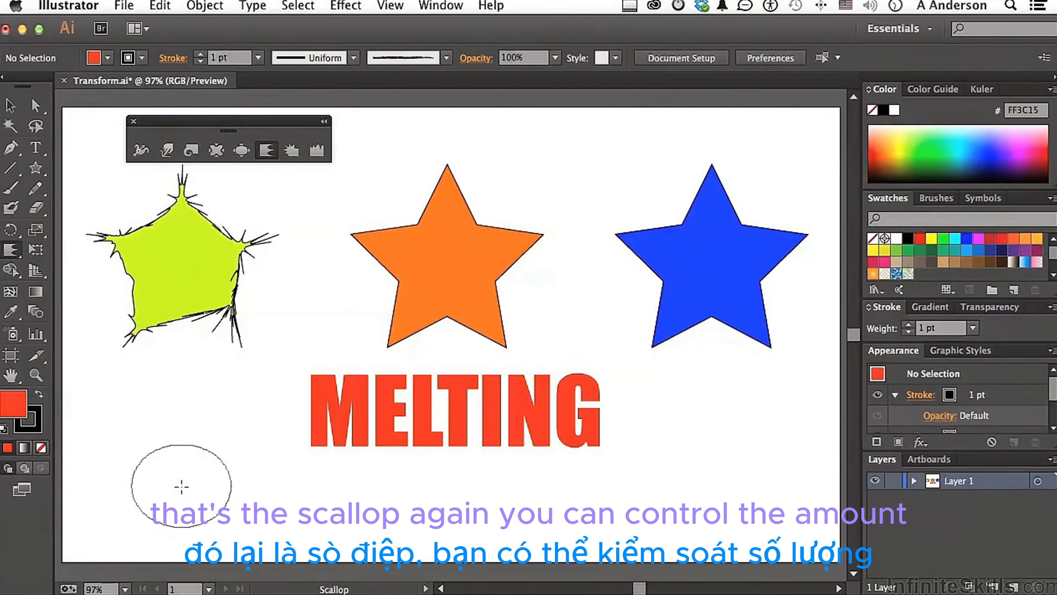
pyautogui.doubleClick(266, 151)
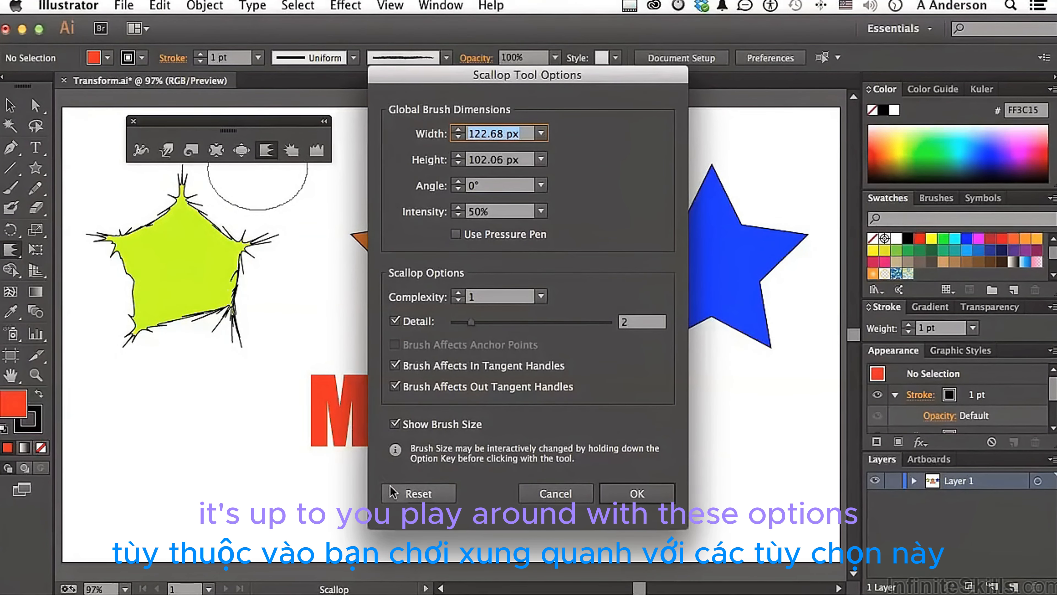
pyautogui.click(570, 496)
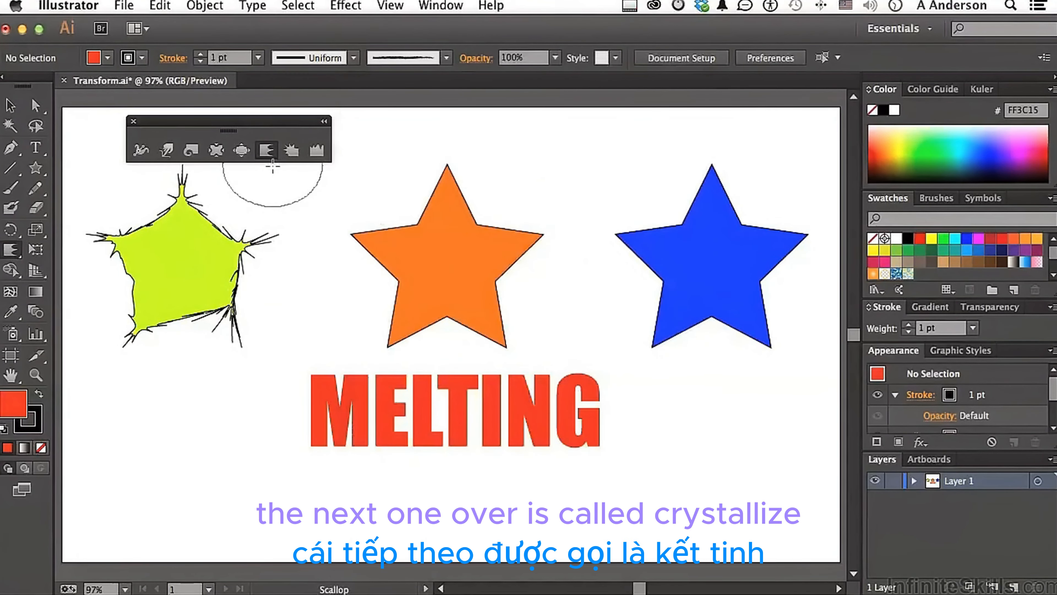
# - Try roughening the orange star's points with the Crystallize tool, and undo the changes
pyautogui.click(287, 156)
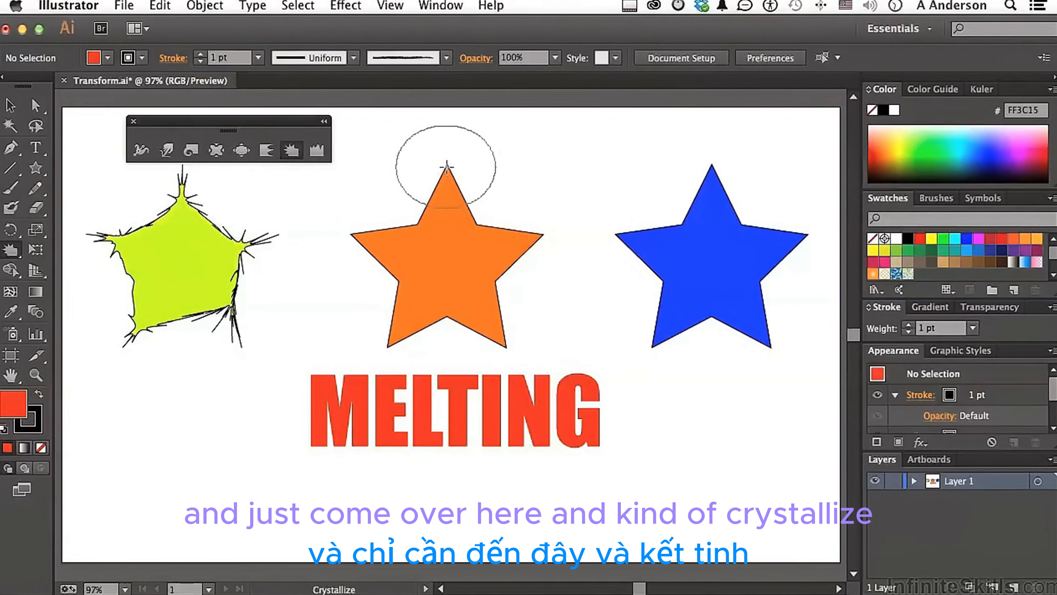
pyautogui.moveTo(447, 172); pyautogui.dragTo(446, 173)
pyautogui.moveTo(547, 246); pyautogui.dragTo(548, 246)
pyautogui.moveTo(362, 241); pyautogui.dragTo(360, 240)
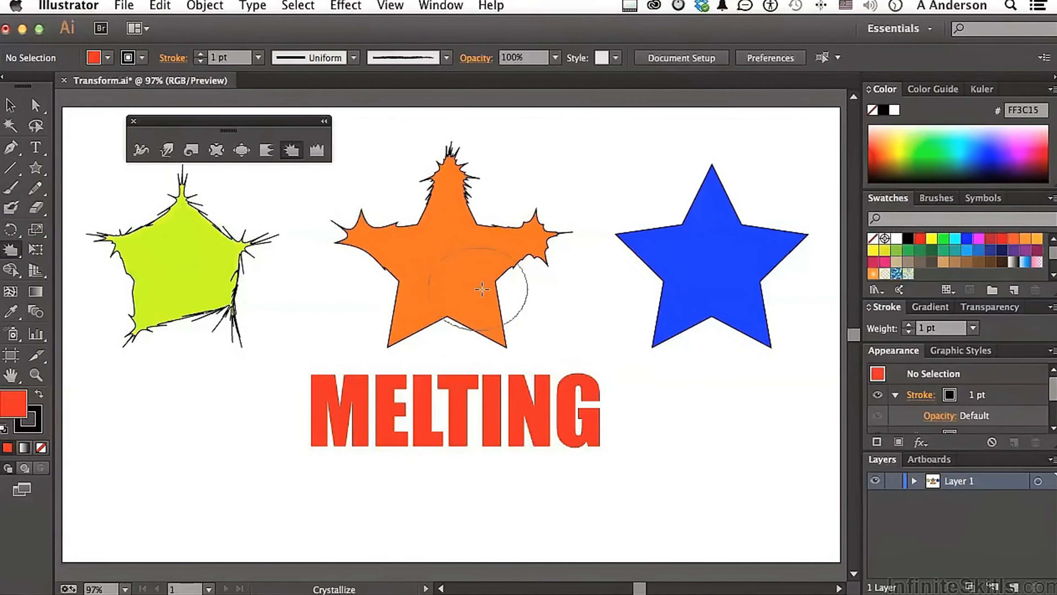
pyautogui.click(402, 329)
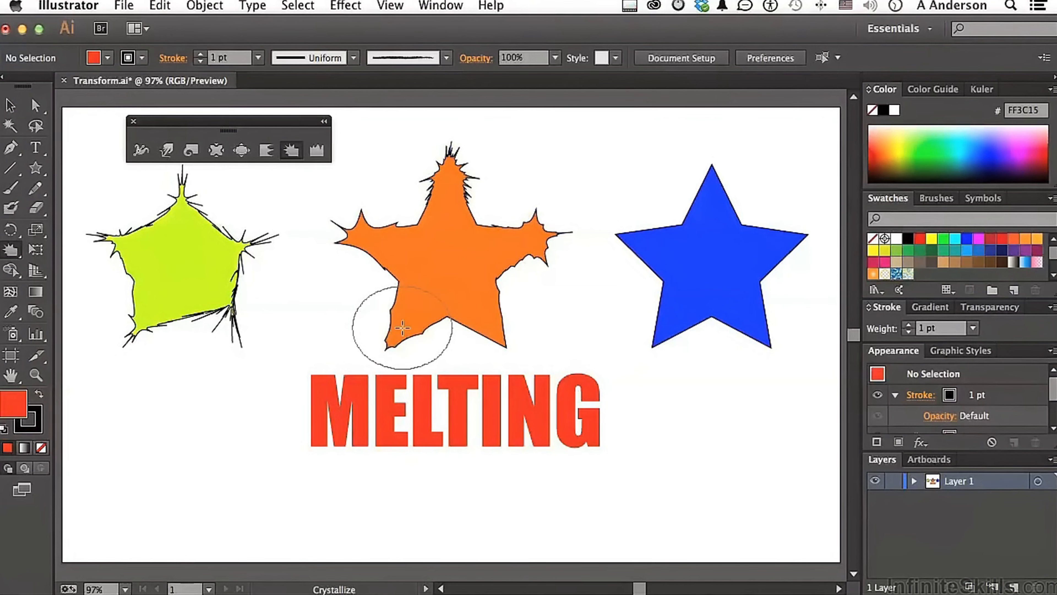
pyautogui.press('super+z')
pyautogui.press('super+z')
pyautogui.press('super+z')
pyautogui.press('super+z')
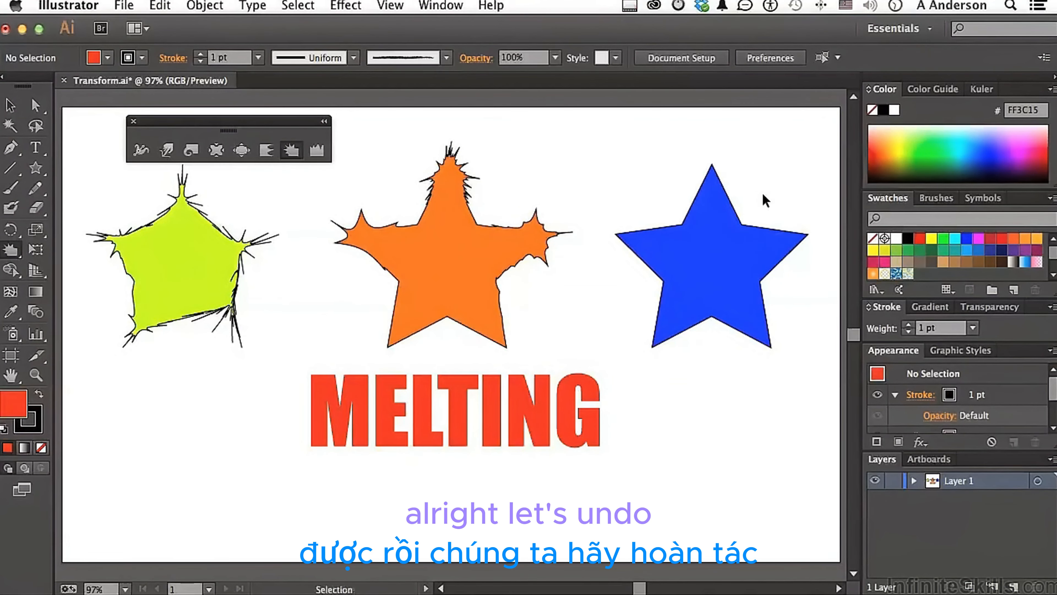
pyautogui.press('super+z')
pyautogui.press('super+z')
pyautogui.press('super+z')
pyautogui.press('super+z')
pyautogui.press('super+z')
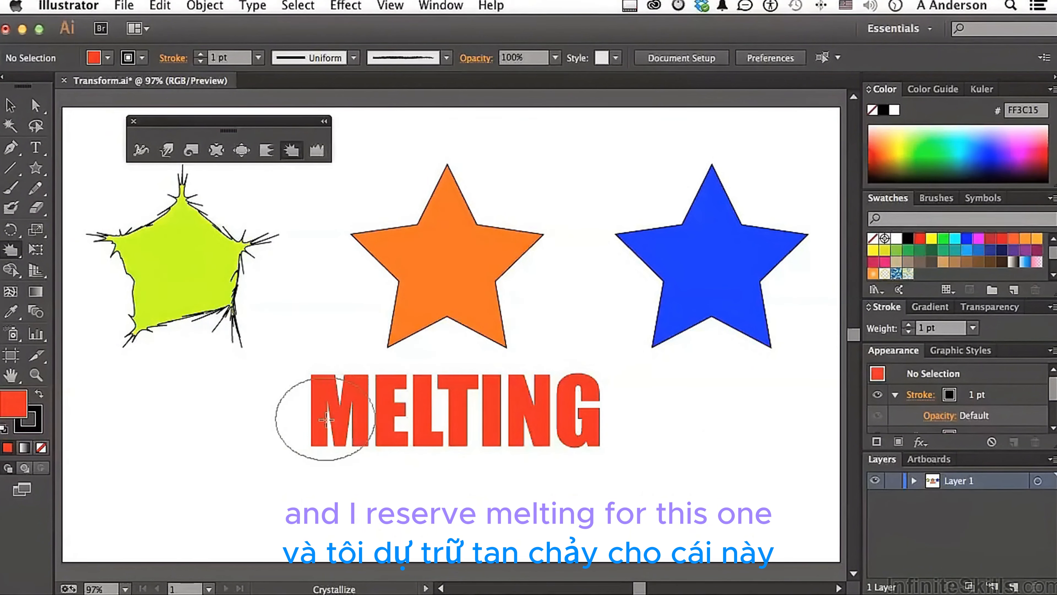
# - Set the Wrinkle tool's intensity to 80%, keeping its other options at their defaults
pyautogui.click(313, 153)
pyautogui.doubleClick(313, 154)
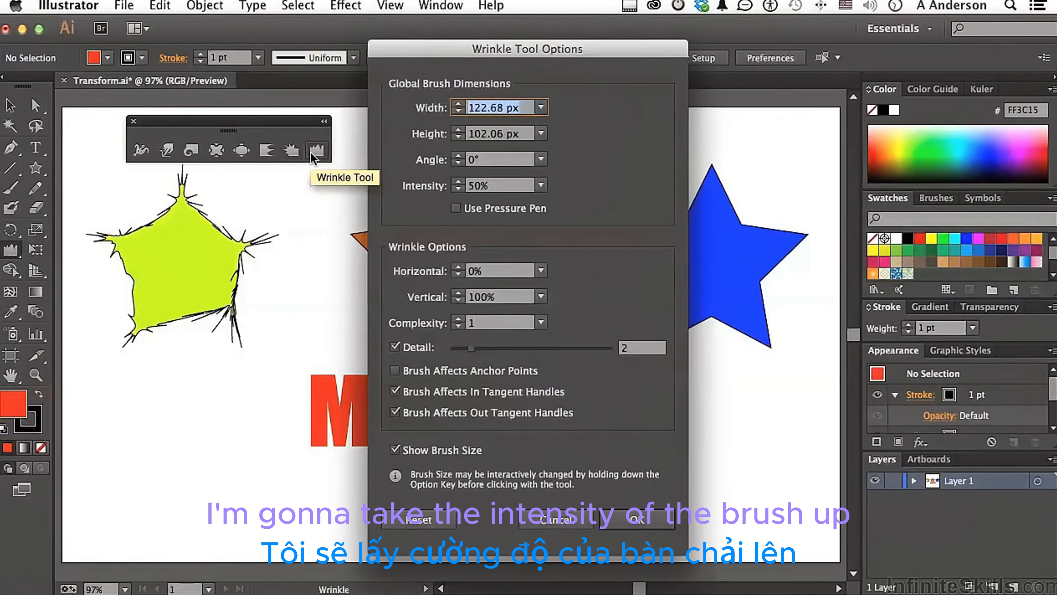
pyautogui.click(541, 186)
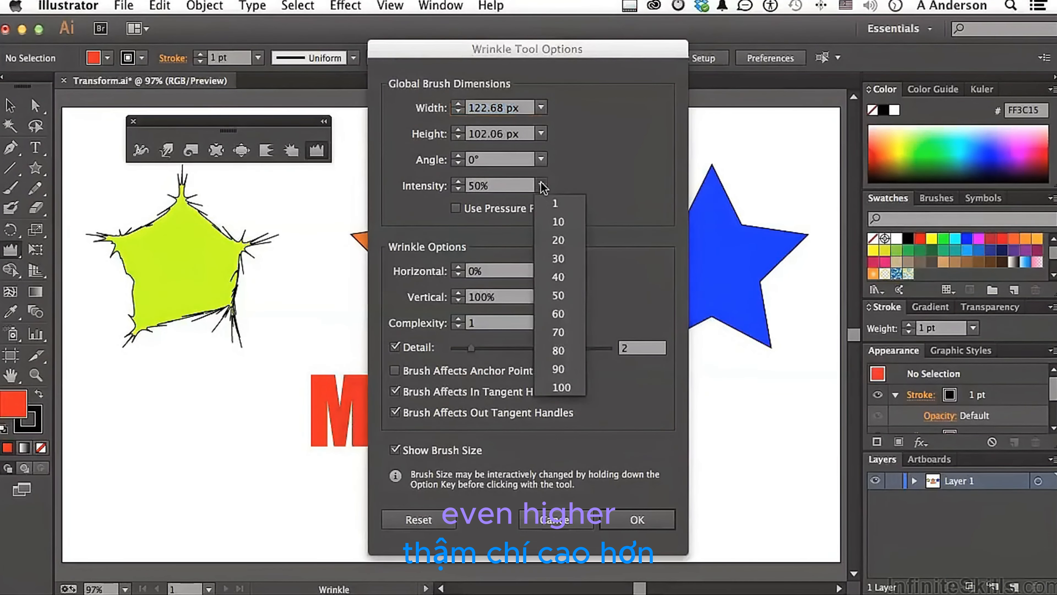
pyautogui.click(559, 354)
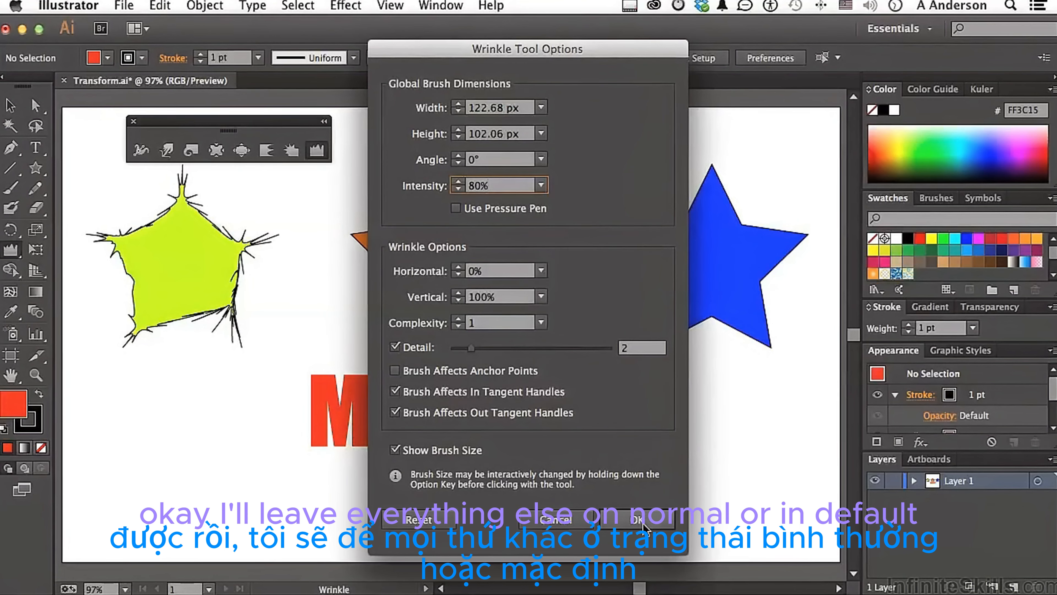
pyautogui.click(626, 521)
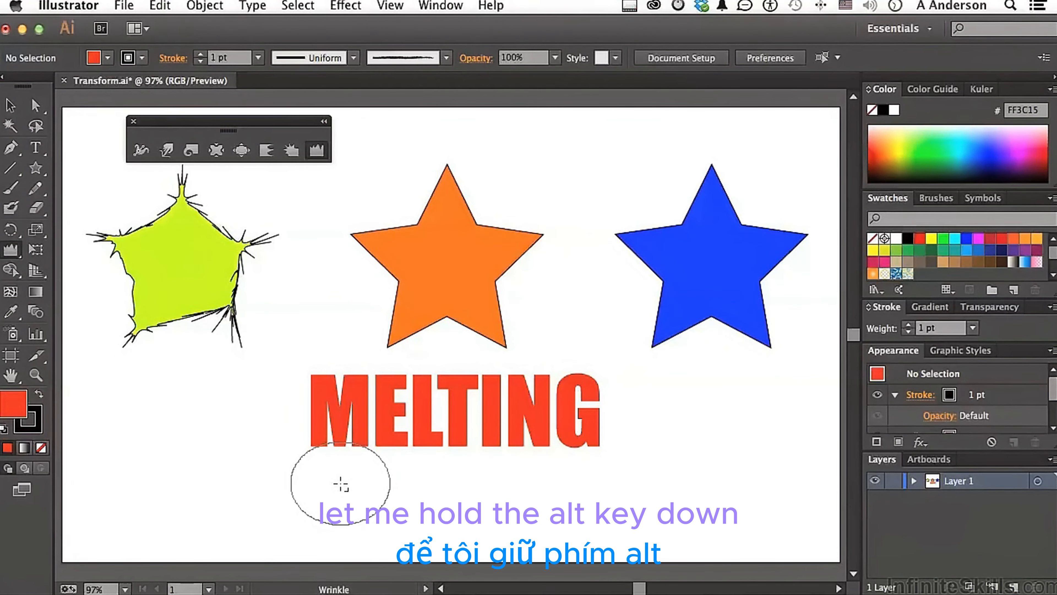
# - Widen the Wrinkle brush into a flat oval and wrinkle the lower edge of the MELTING text into drips
pyautogui.moveTo(341, 483); pyautogui.dragTo(400, 488)
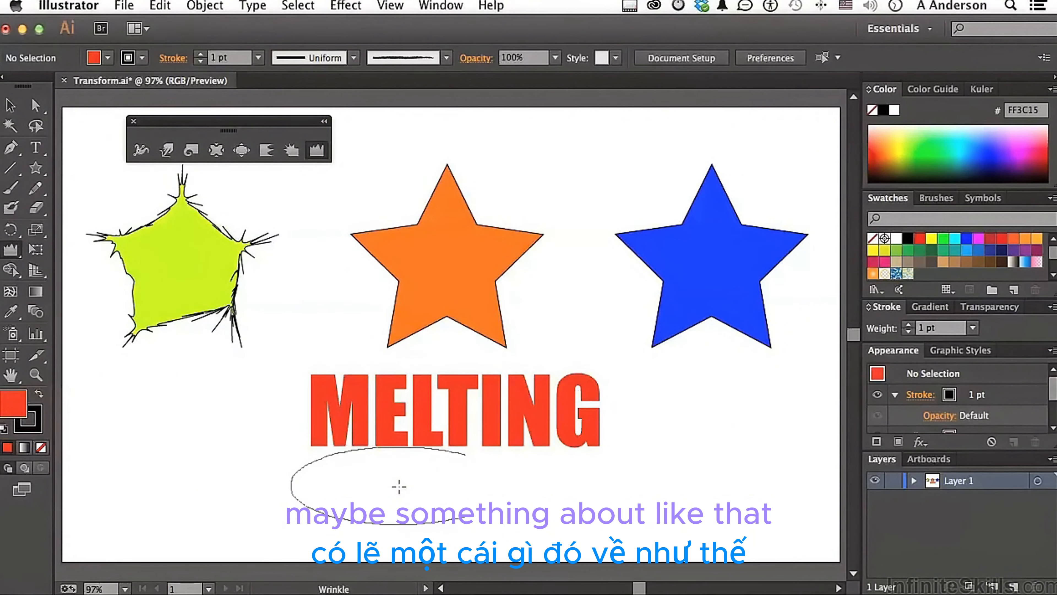
pyautogui.moveTo(385, 459)
pyautogui.mouseDown()
pyautogui.moveTo(384, 475)
pyautogui.moveTo(507, 471)
pyautogui.moveTo(512, 500)
pyautogui.mouseUp()
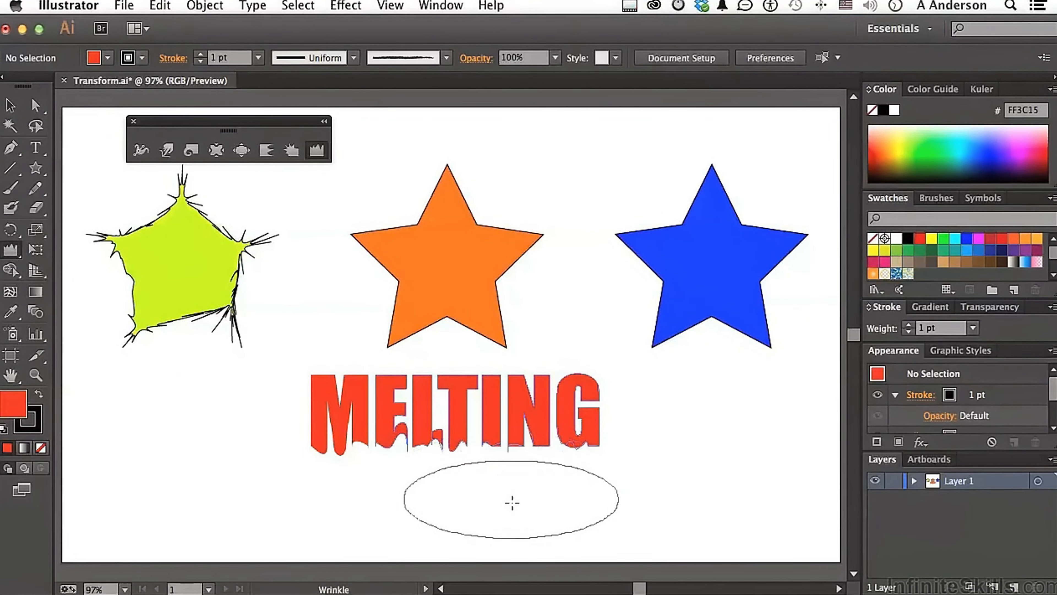
pyautogui.moveTo(522, 464); pyautogui.dragTo(525, 495)
pyautogui.moveTo(440, 460); pyautogui.dragTo(438, 482)
pyautogui.moveTo(344, 465)
pyautogui.mouseDown()
pyautogui.moveTo(334, 496)
pyautogui.moveTo(316, 466)
pyautogui.moveTo(314, 494)
pyautogui.mouseUp()
pyautogui.moveTo(500, 465)
pyautogui.mouseDown()
pyautogui.moveTo(502, 483)
pyautogui.moveTo(592, 457)
pyautogui.moveTo(590, 477)
pyautogui.mouseUp()
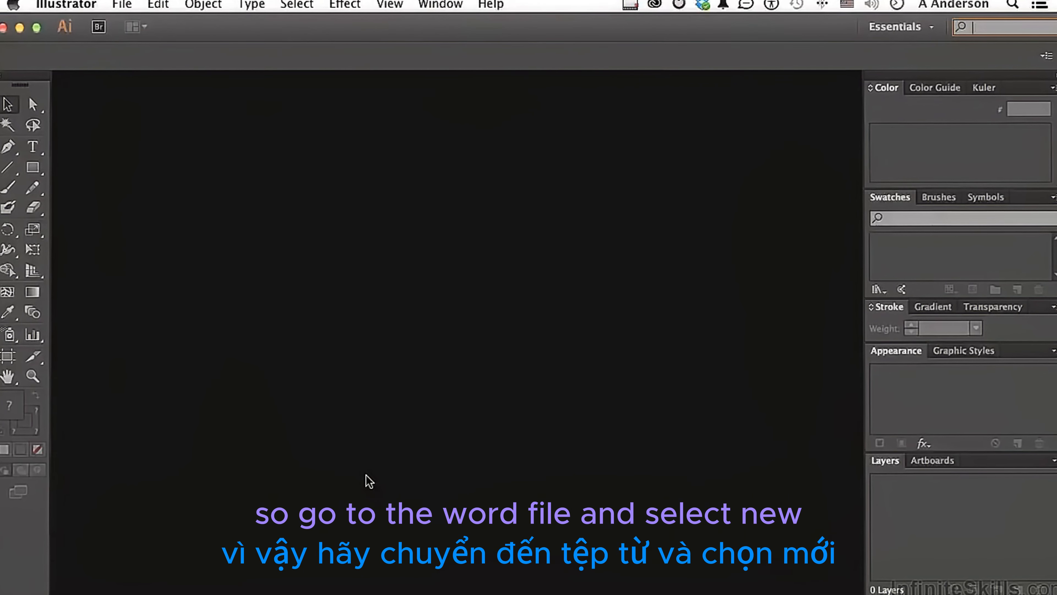
# - Create a new Web-profile document with a 960 x 560 px artboard
pyautogui.click(121, 4)
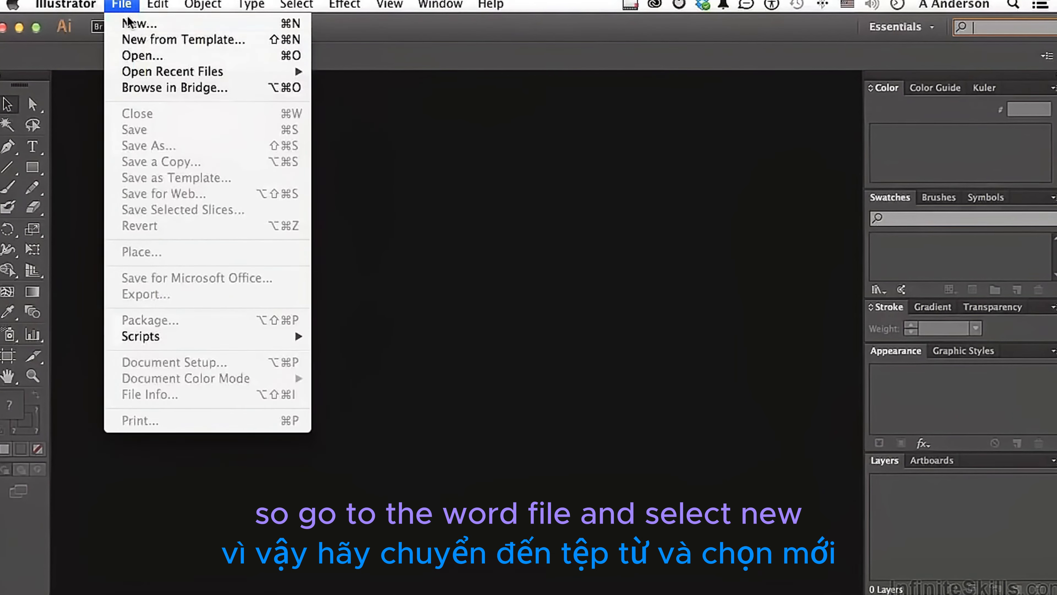
pyautogui.click(131, 24)
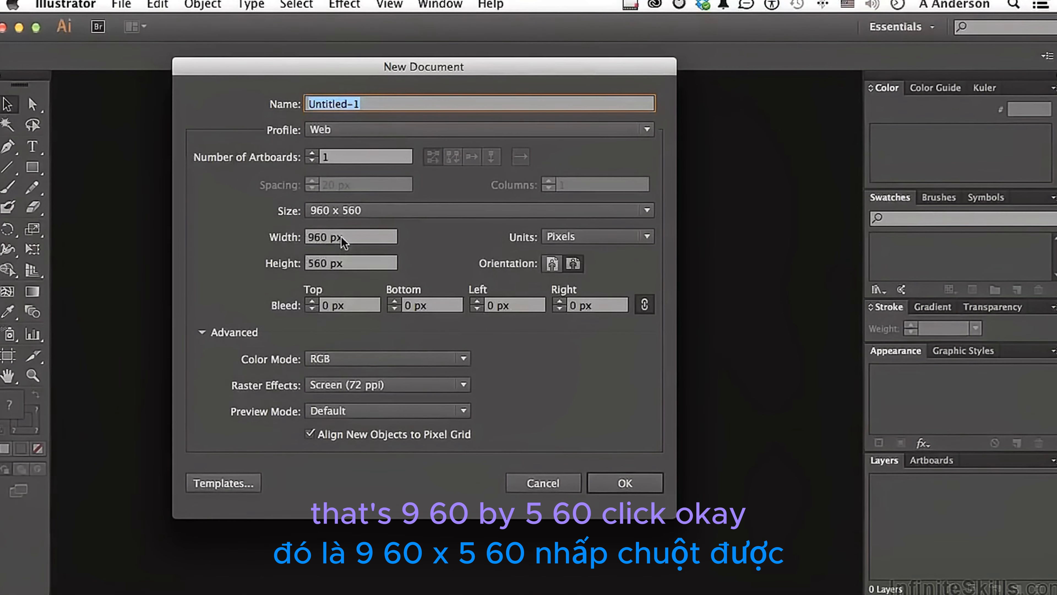
pyautogui.click(638, 484)
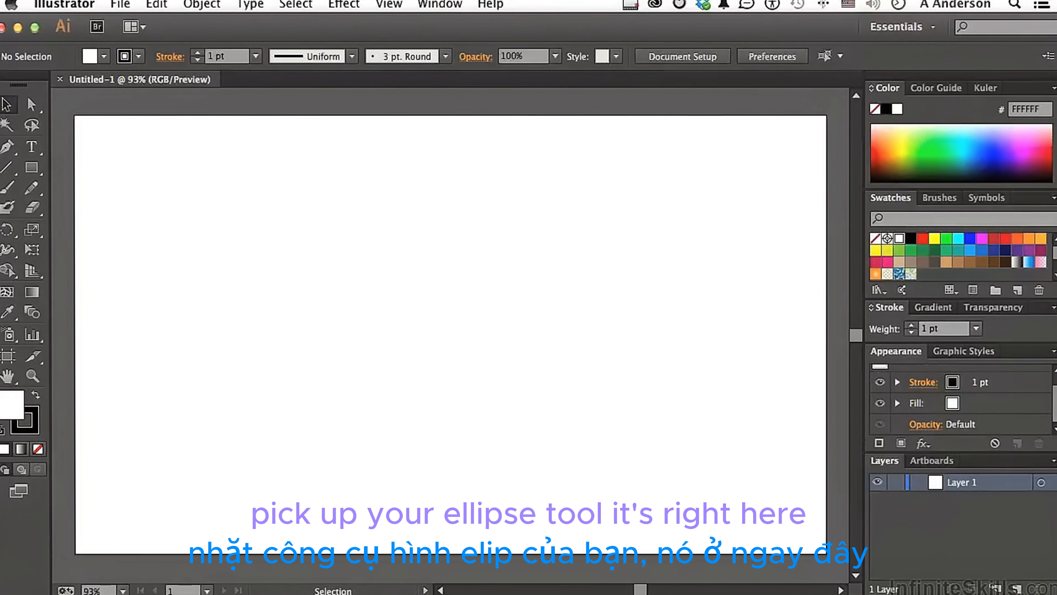
# - Draw a tall, very narrow ellipse in the lower middle of the artboard and fill it with yellow FFFF00
pyautogui.click(31, 167)
pyautogui.moveTo(31, 172); pyautogui.dragTo(109, 208)
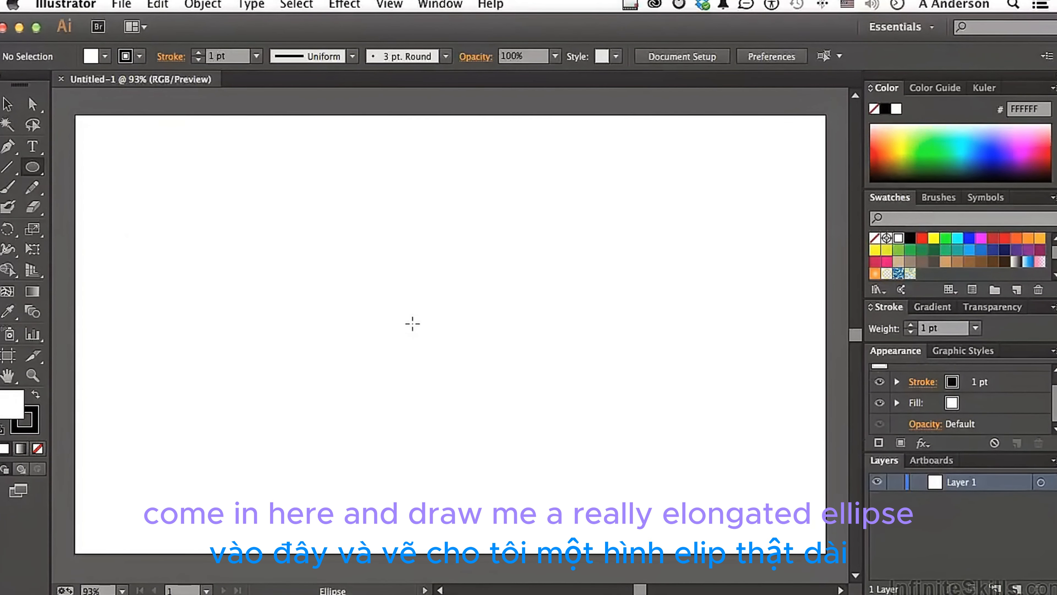
pyautogui.moveTo(413, 323); pyautogui.dragTo(434, 463)
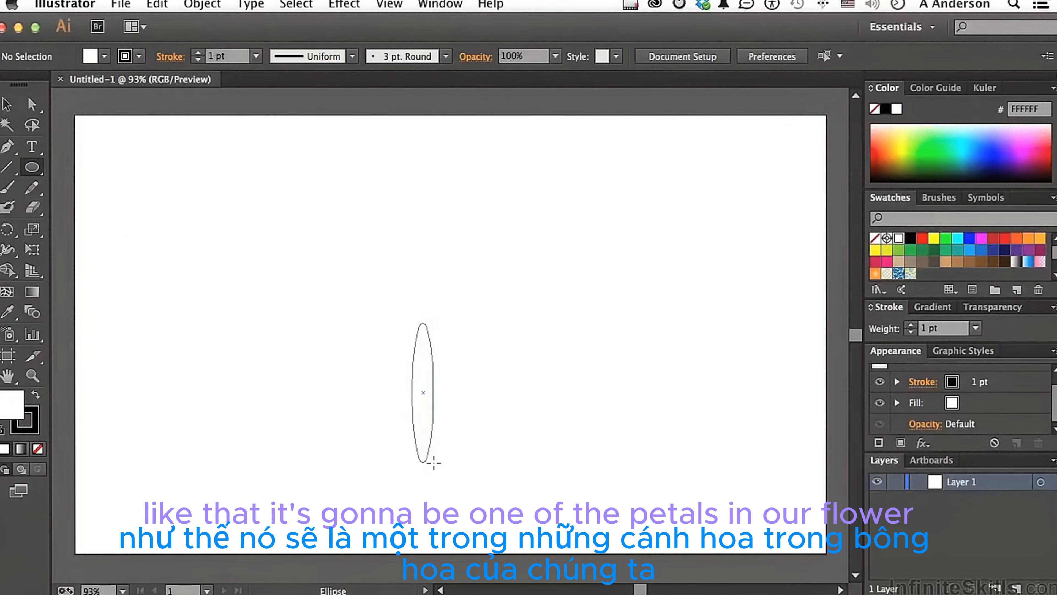
pyautogui.moveTo(433, 462); pyautogui.dragTo(433, 462)
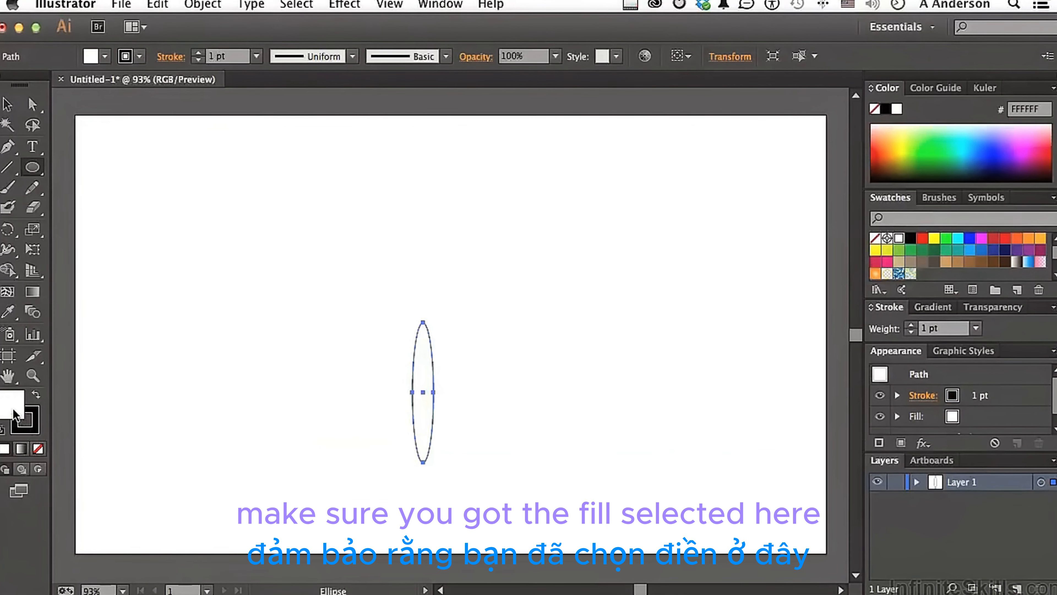
pyautogui.click(934, 237)
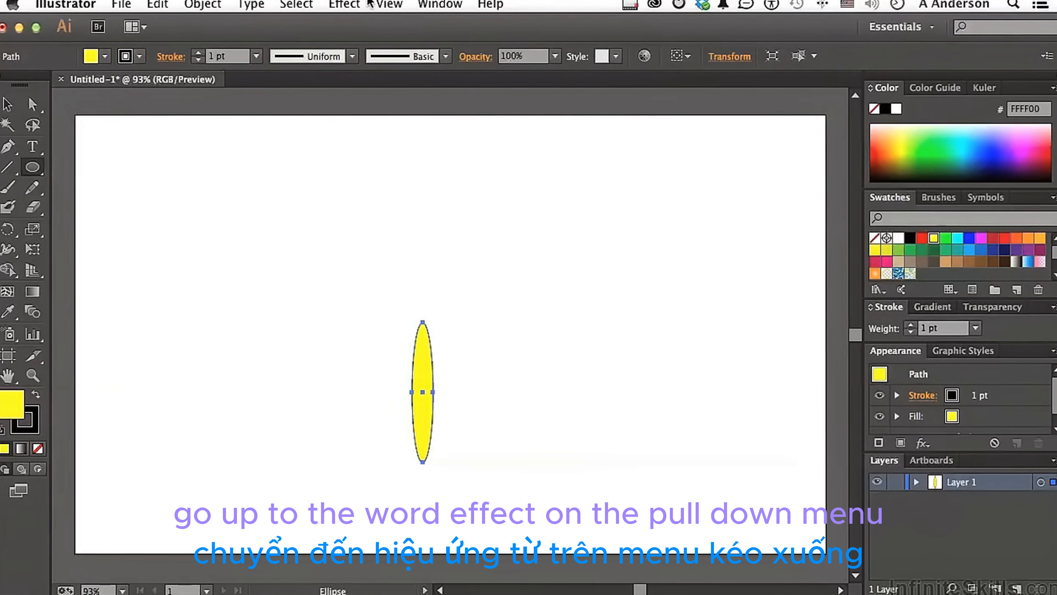
# - Start a Roughen effect on the yellow ellipse with preview on and set its relative size to 1%
pyautogui.click(358, 4)
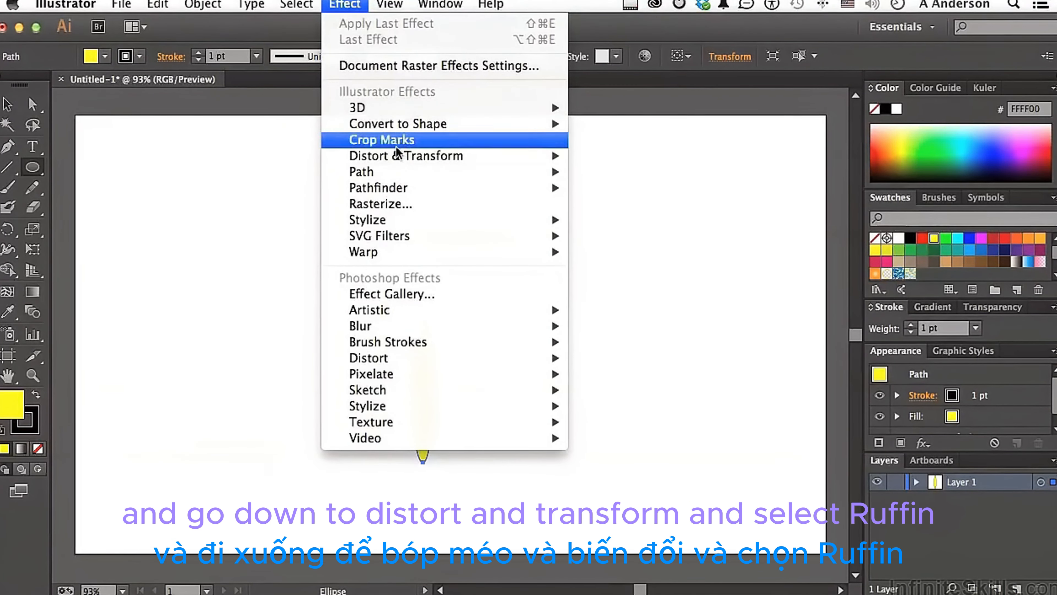
pyautogui.moveTo(399, 160)
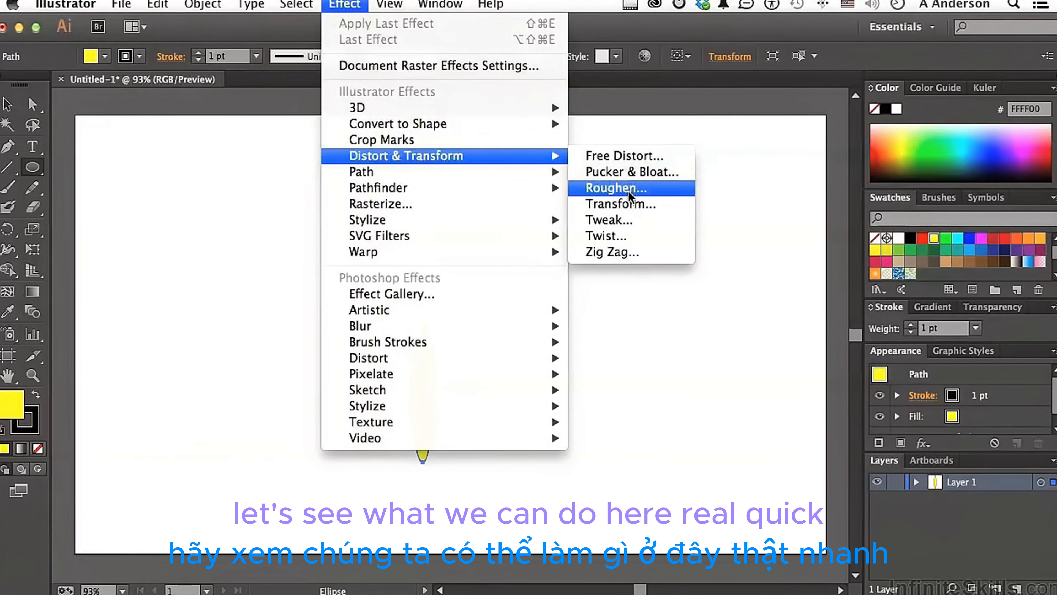
pyautogui.click(620, 188)
pyautogui.moveTo(603, 186); pyautogui.dragTo(787, 130)
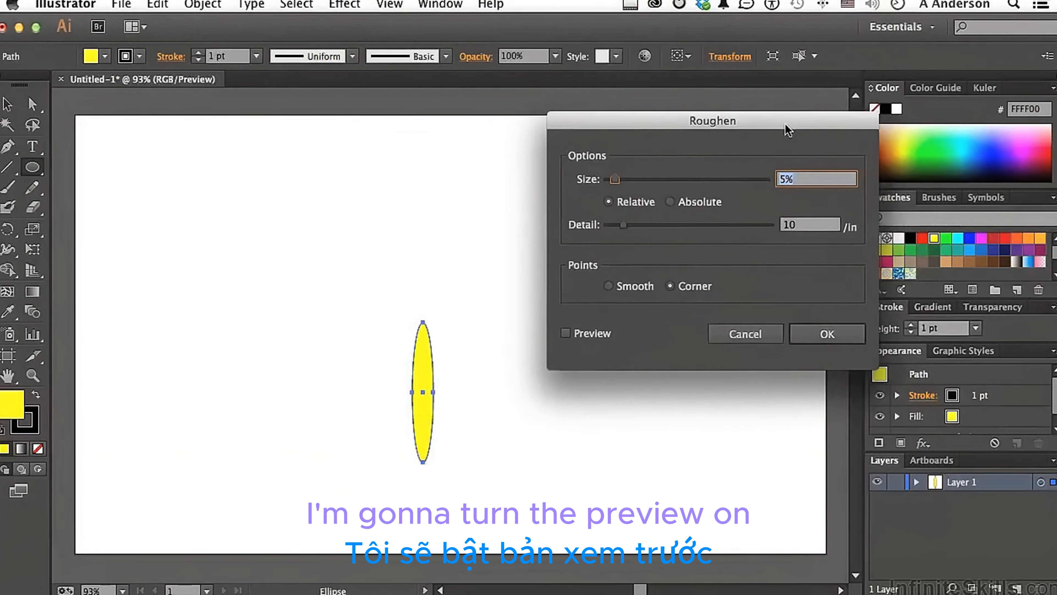
pyautogui.click(566, 333)
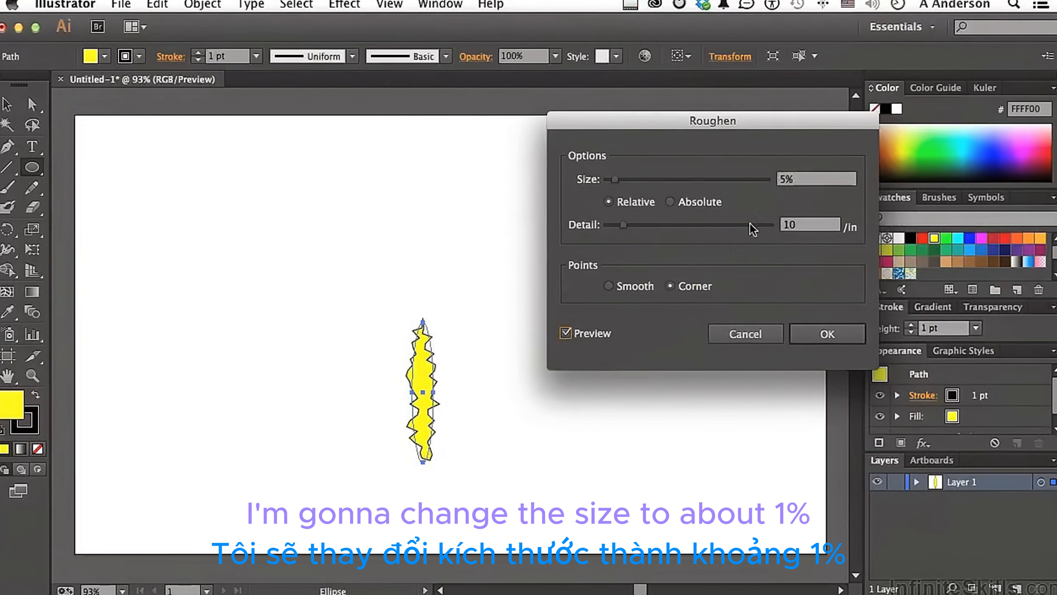
pyautogui.click(794, 185)
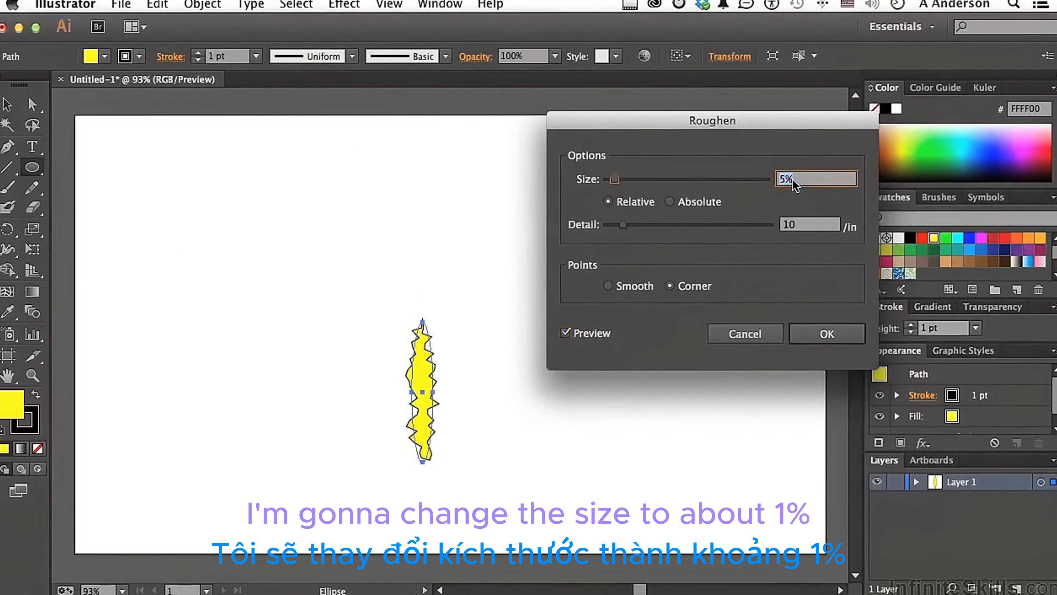
pyautogui.write('1')
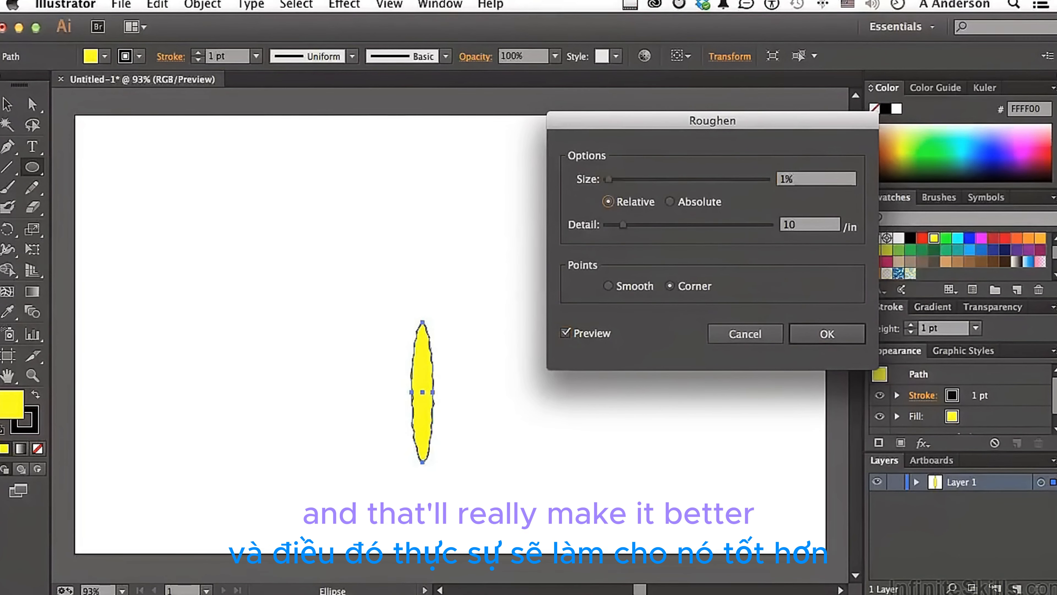
# - Set the Roughen detail to 5/in, compare smooth with corner points, and apply the effect with corner points
pyautogui.click(796, 226)
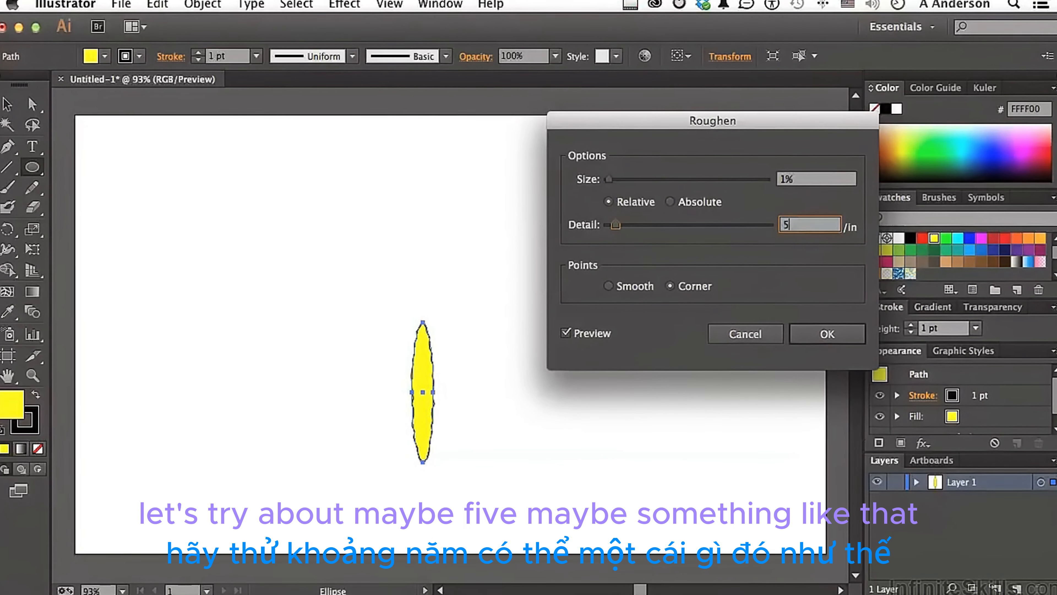
pyautogui.press('Tab')
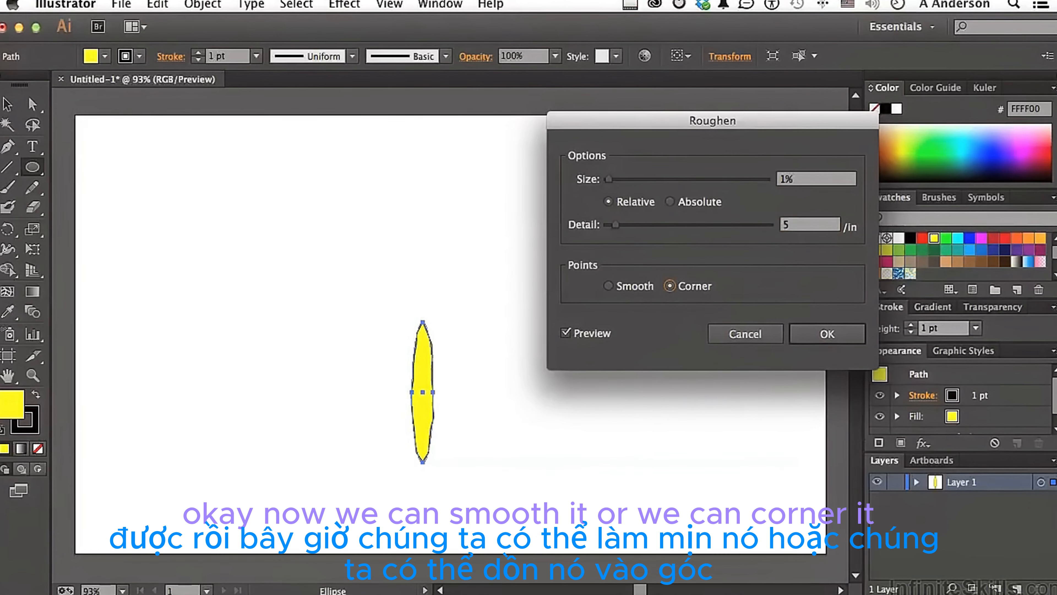
pyautogui.click(610, 288)
pyautogui.click(669, 287)
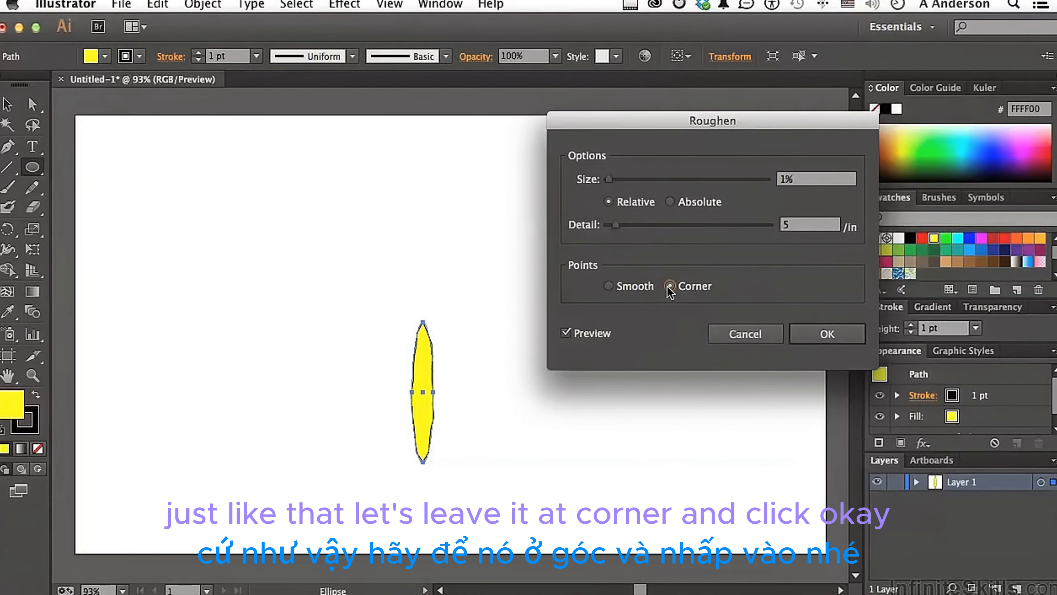
pyautogui.click(815, 335)
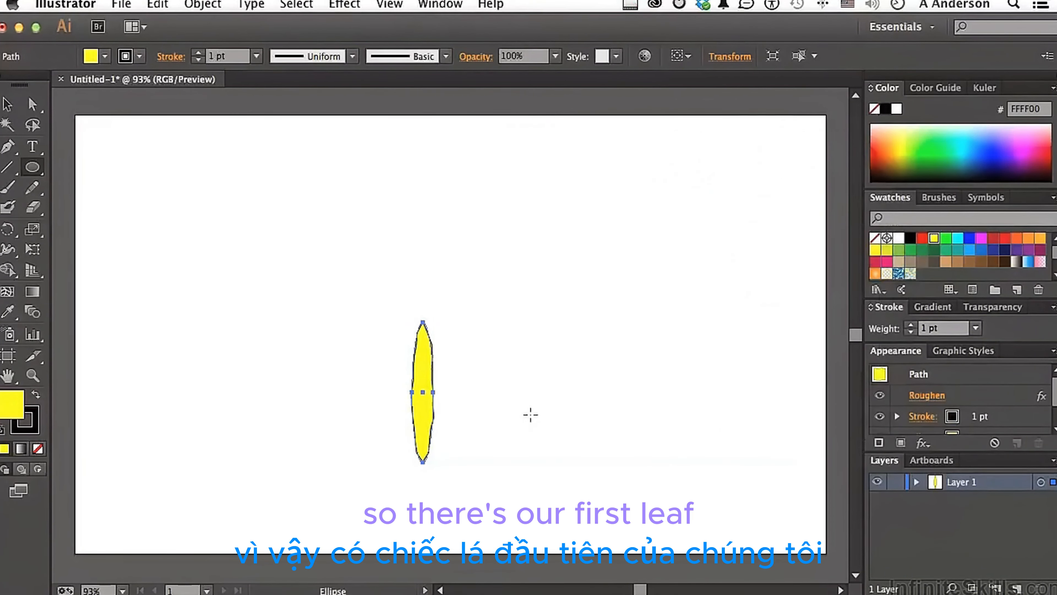
# - Move the yellow petal slightly down and to the right, and convert its top anchor point to a sharp corner
pyautogui.press('v')
pyautogui.moveTo(421, 375); pyautogui.dragTo(431, 406)
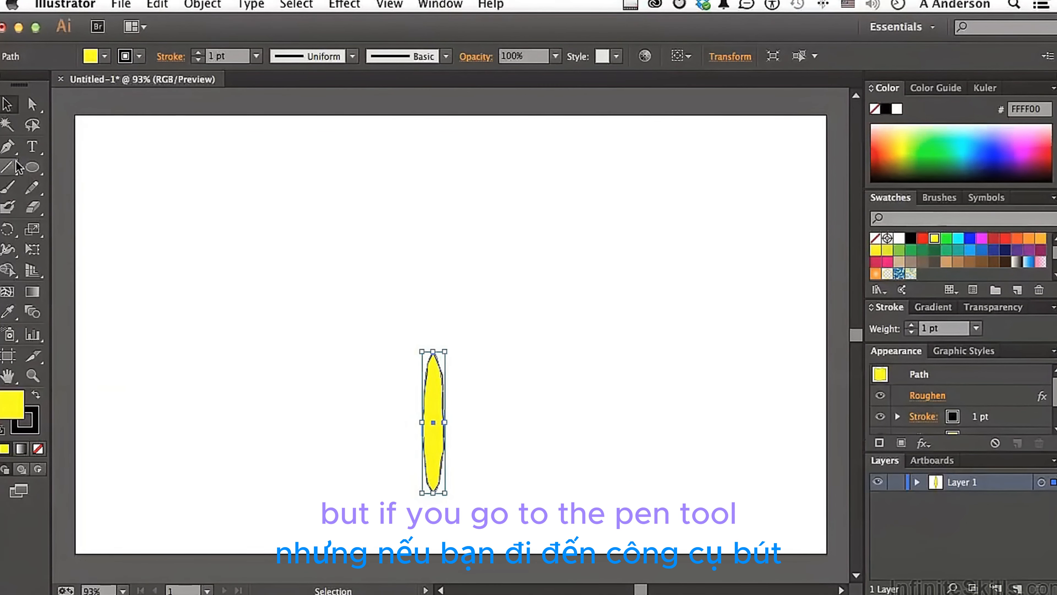
pyautogui.click(11, 148)
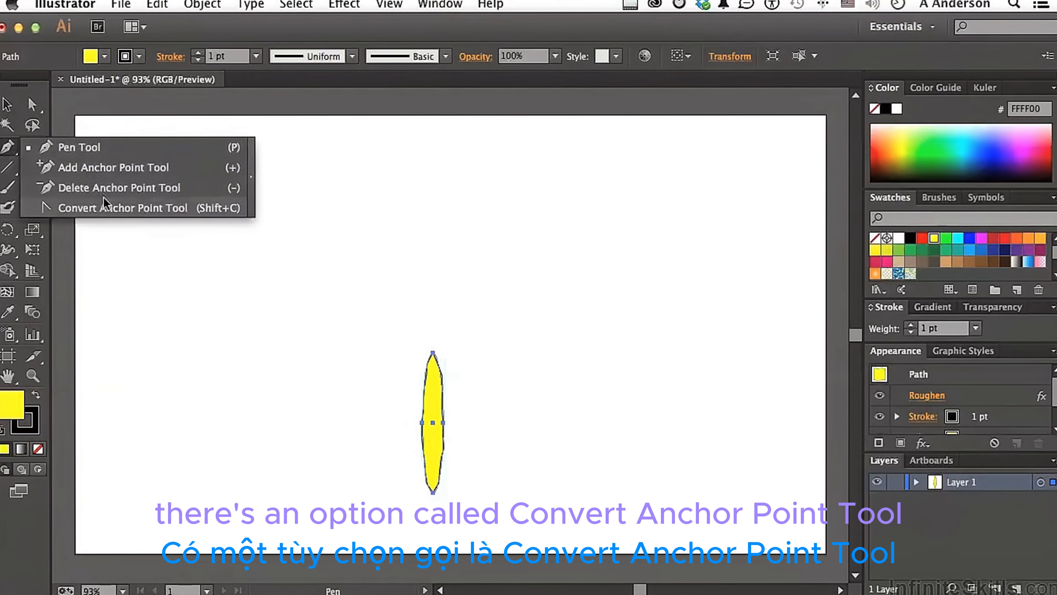
pyautogui.click(110, 210)
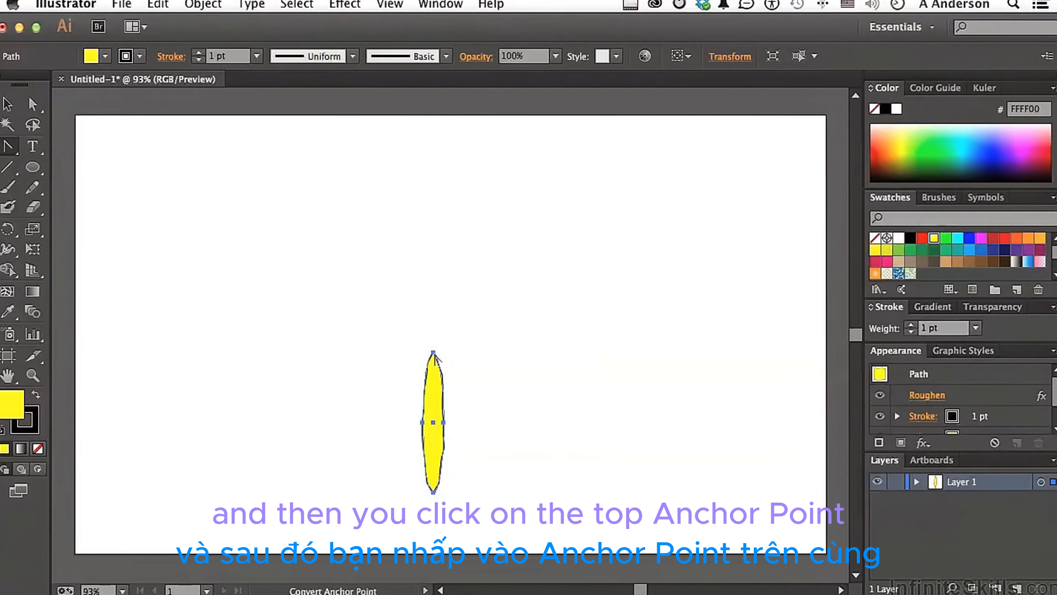
pyautogui.click(433, 353)
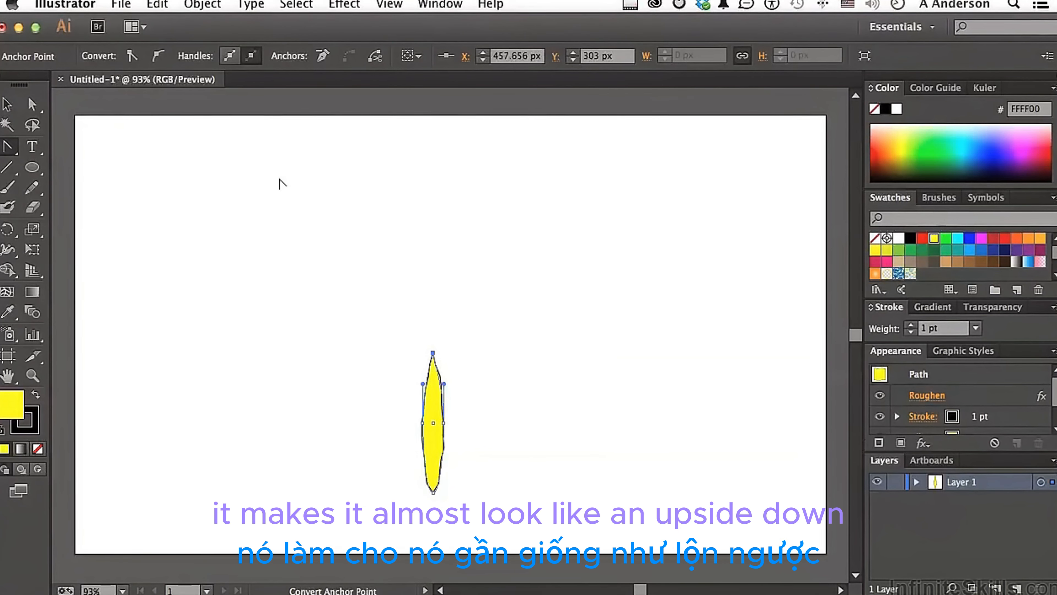
pyautogui.press('v')
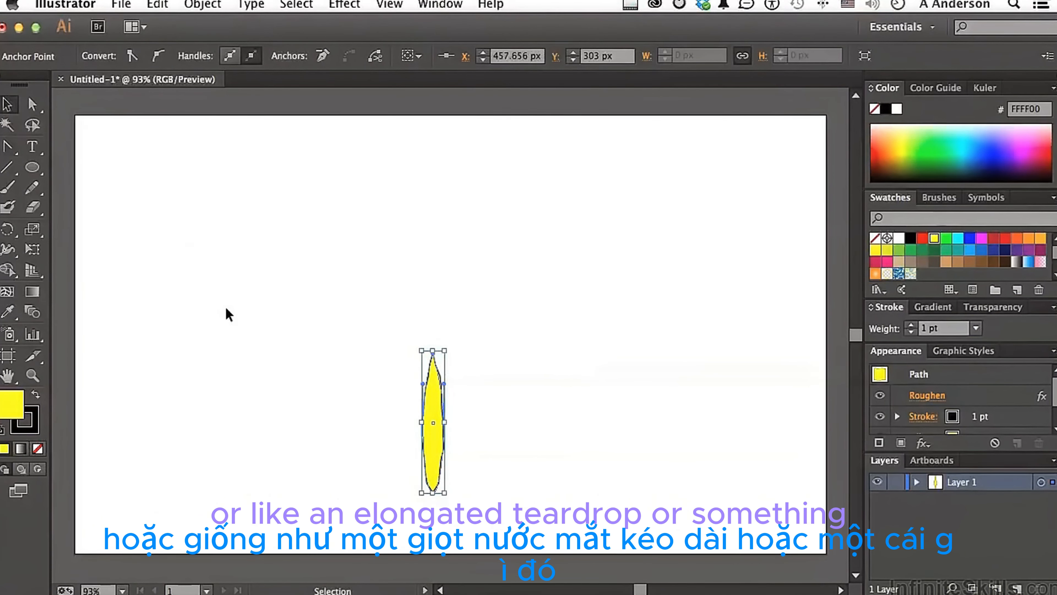
pyautogui.click(319, 363)
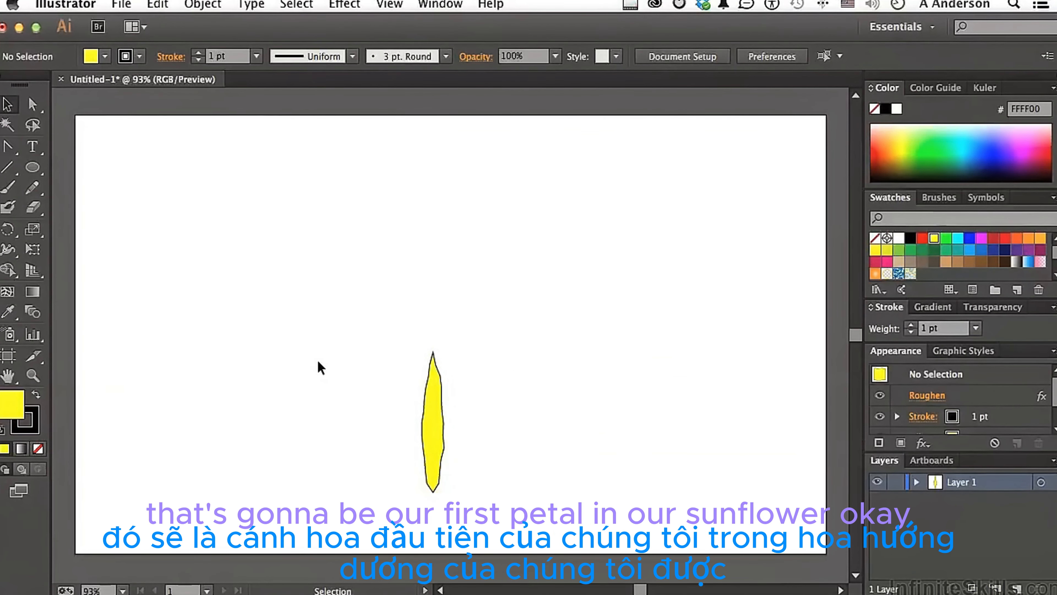
# - Duplicate the petal to its right and repeat the copy twice to make a row of four petals
pyautogui.click(432, 429)
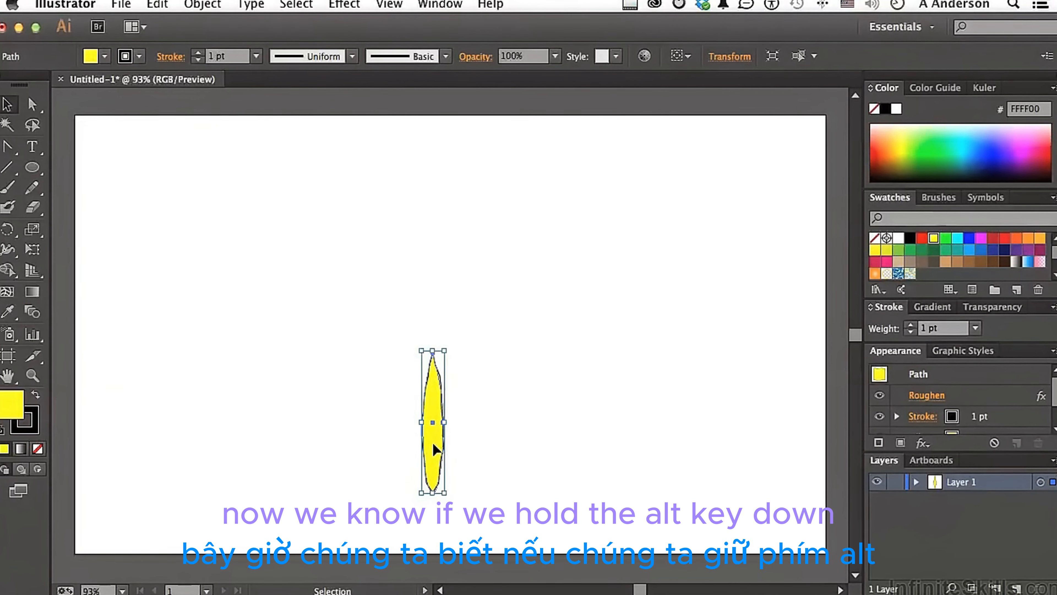
pyautogui.moveTo(437, 450); pyautogui.dragTo(503, 448)
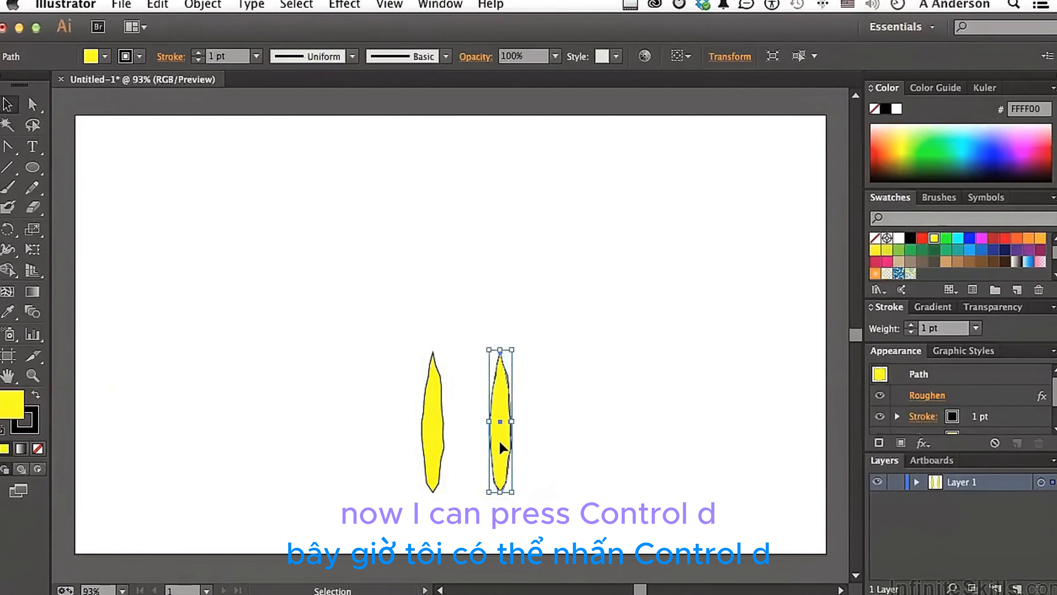
pyautogui.press('a')
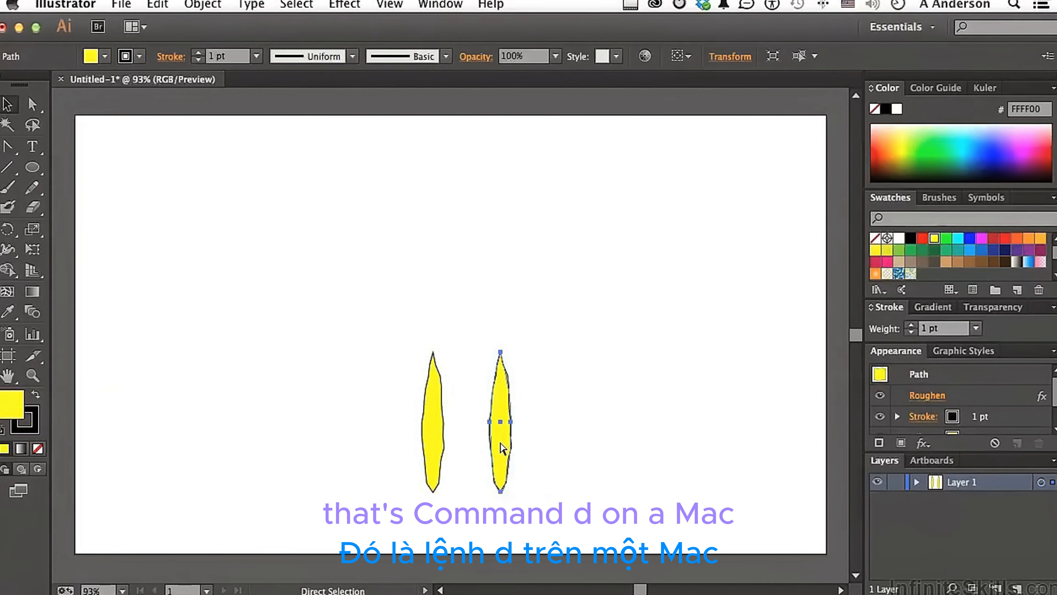
pyautogui.press('super+d')
pyautogui.press('super+d')
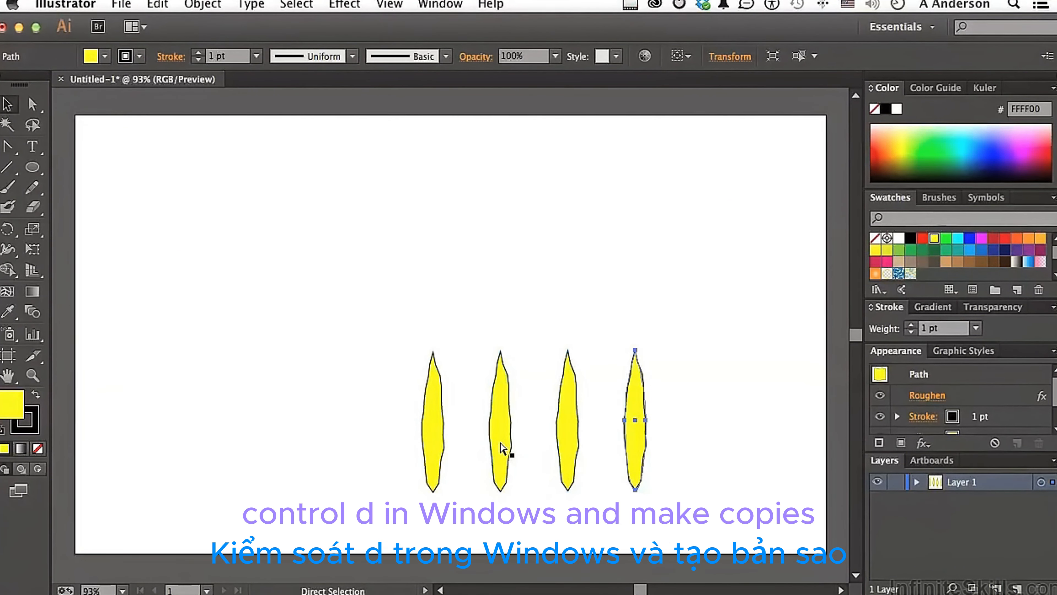
pyautogui.press('v')
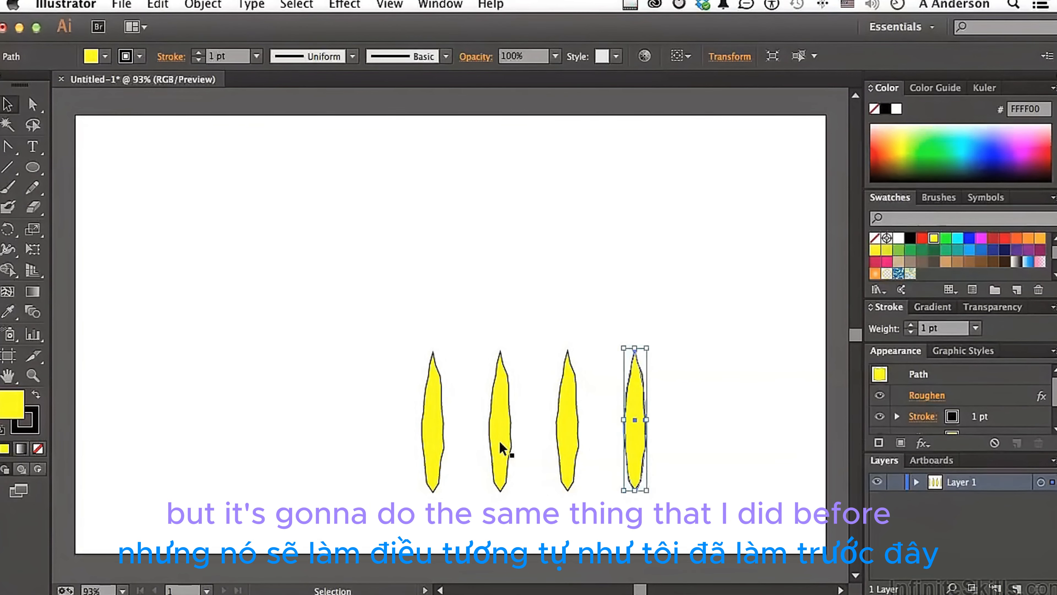
# - Undo the three petal duplications so only the original yellow petal remains
pyautogui.press('super+z')
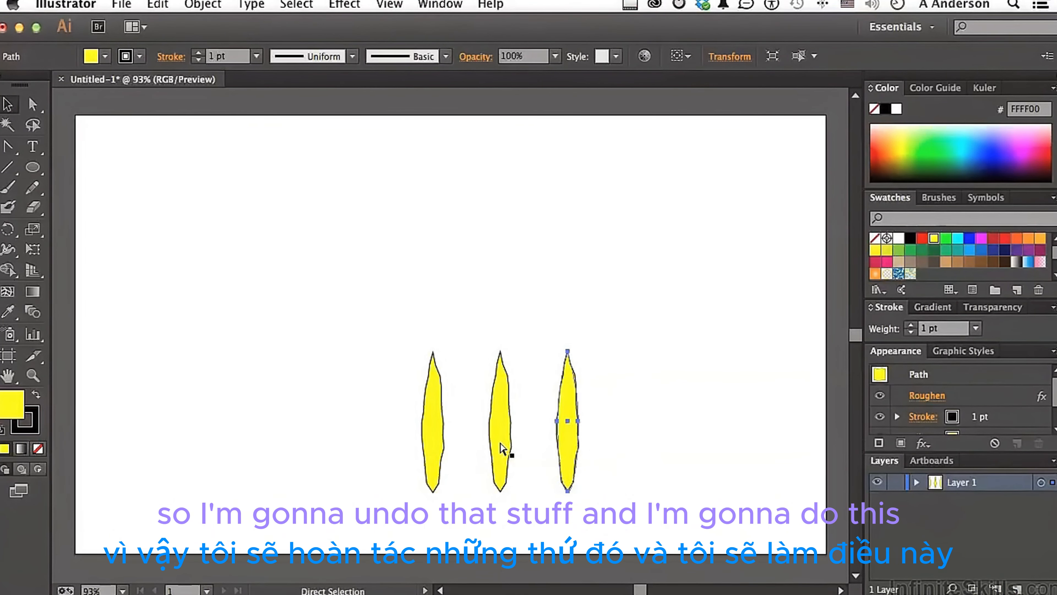
pyautogui.press('super+z')
pyautogui.press('super+z')
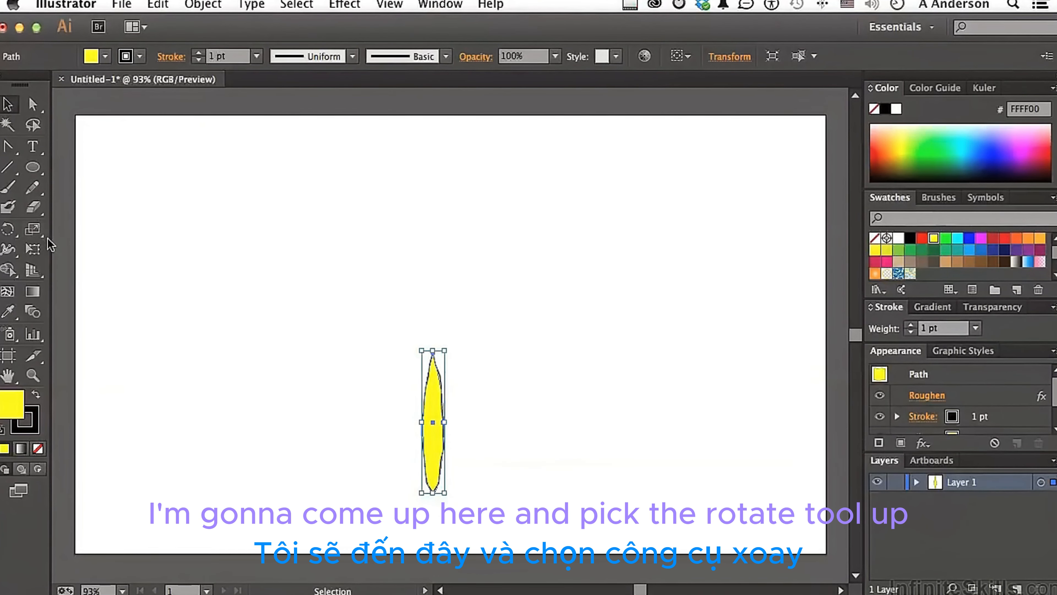
# - Make a copy of the petal rotated 10° around its top anchor point, previewing the rotation first
pyautogui.click(10, 230)
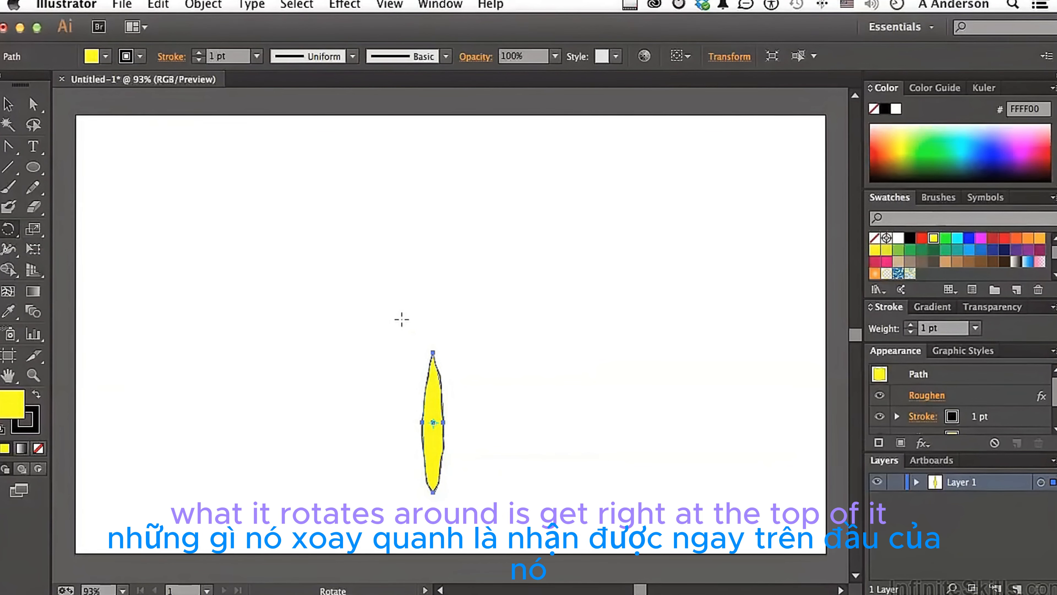
pyautogui.keyDown('alt'); pyautogui.click(433, 352); pyautogui.keyUp('alt')
pyautogui.moveTo(472, 200); pyautogui.dragTo(628, 152)
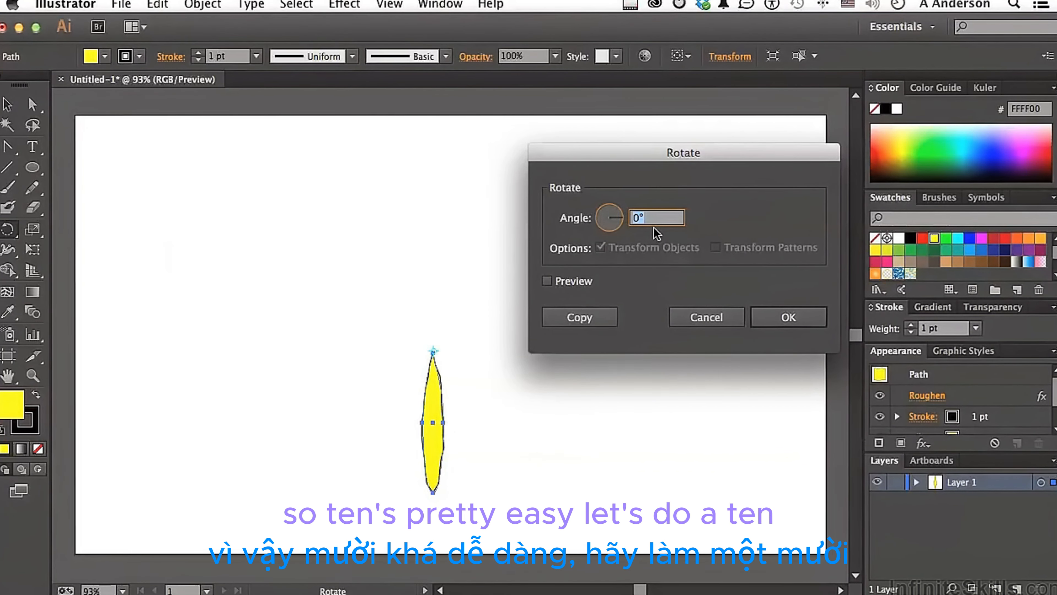
pyautogui.write('10')
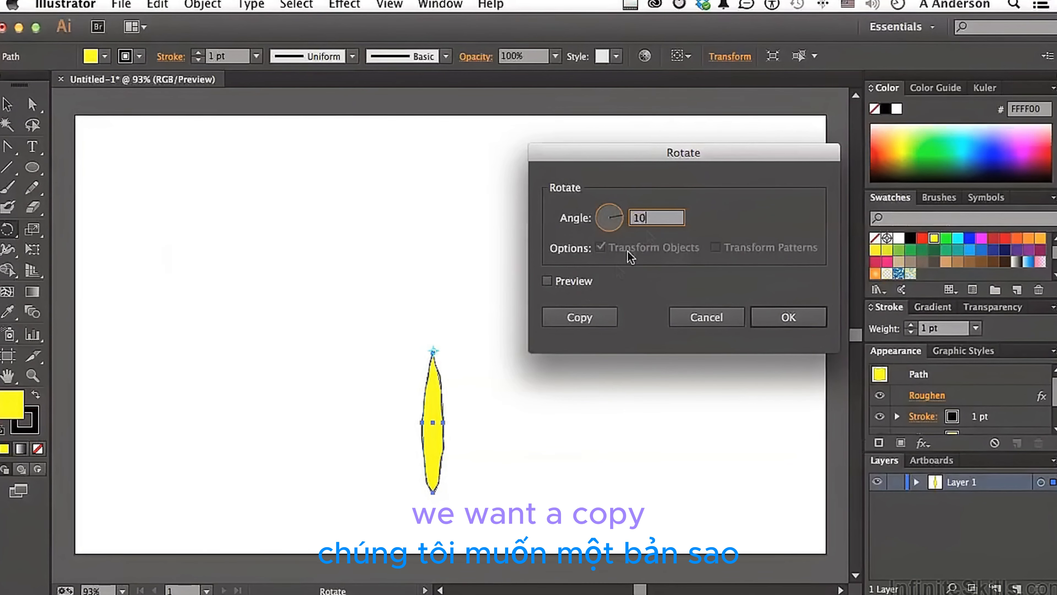
pyautogui.click(547, 281)
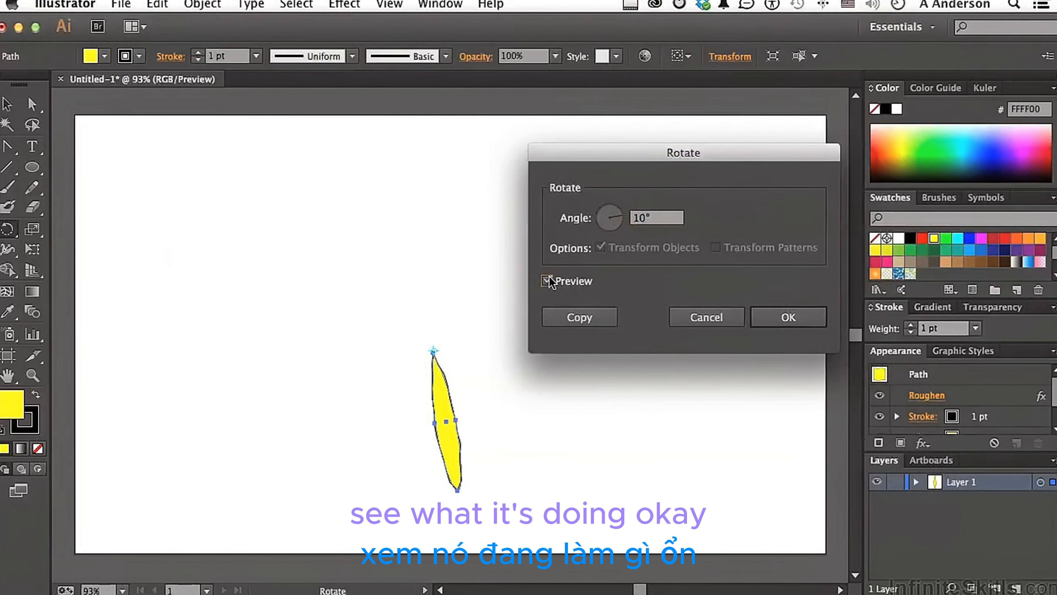
pyautogui.click(550, 278)
pyautogui.click(550, 278)
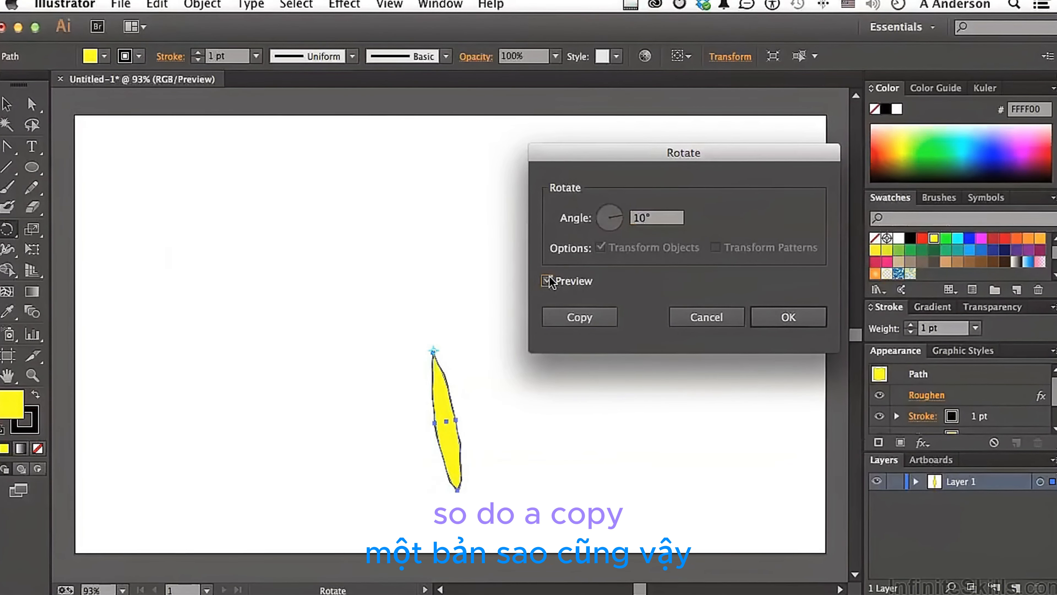
pyautogui.click(582, 319)
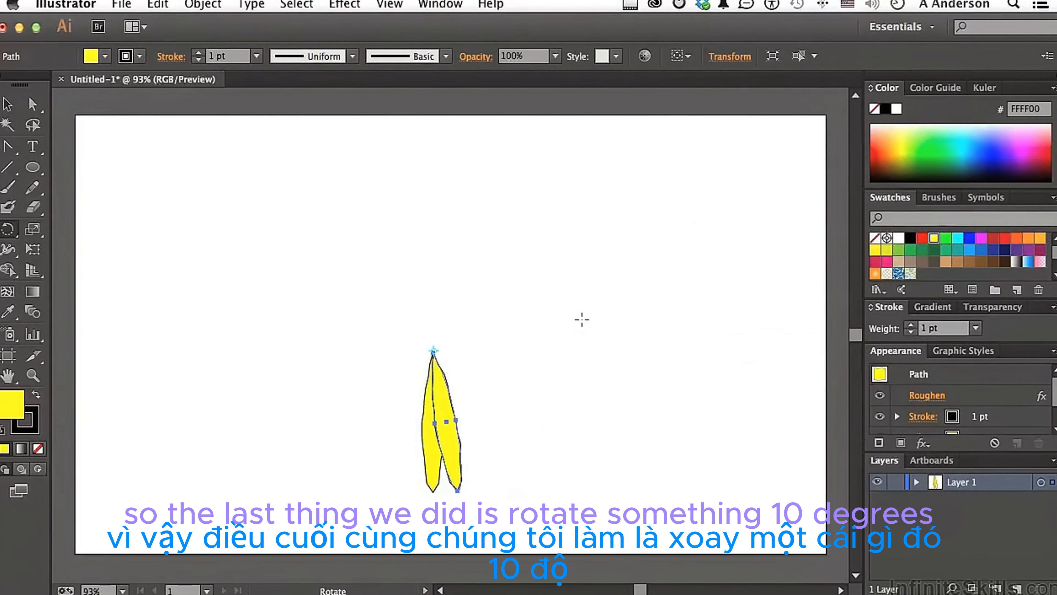
# - Repeat the 10° rotated petal copy 34 times to complete a full circle of petals
pyautogui.press('v')
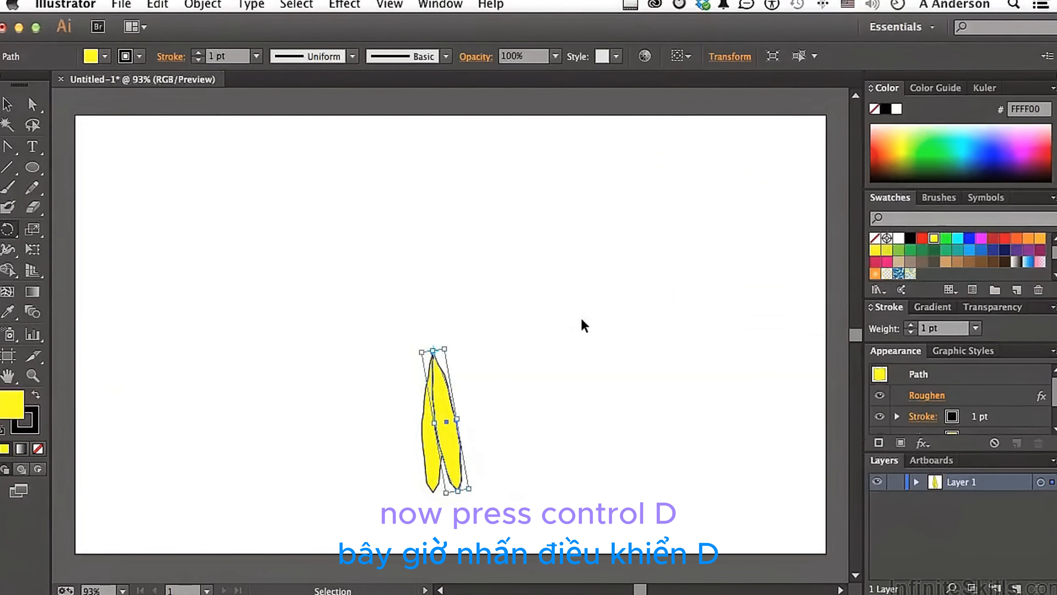
pyautogui.press('super+d')
pyautogui.press('super+d')
pyautogui.press('super+d')
pyautogui.press('super+d')
pyautogui.press('super+d')
pyautogui.press('super+d')
pyautogui.press('super+d')
pyautogui.press('super+d')
pyautogui.press('super+d')
pyautogui.press('super+d')
pyautogui.press('super+d')
pyautogui.press('super+d')
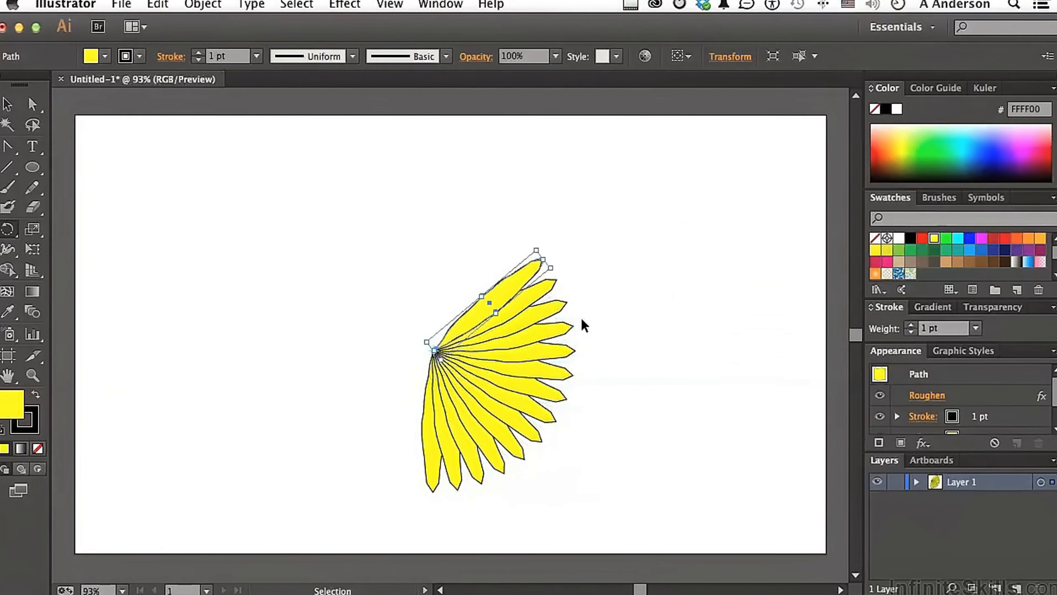
pyautogui.press('super+d')
pyautogui.press('super+d')
pyautogui.press('super+d')
pyautogui.press('super+d')
pyautogui.press('super+d')
pyautogui.press('super+d')
pyautogui.press('super+d')
pyautogui.press('super+d')
pyautogui.press('super+d')
pyautogui.press('super+d')
pyautogui.press('super+d')
pyautogui.press('super+d')
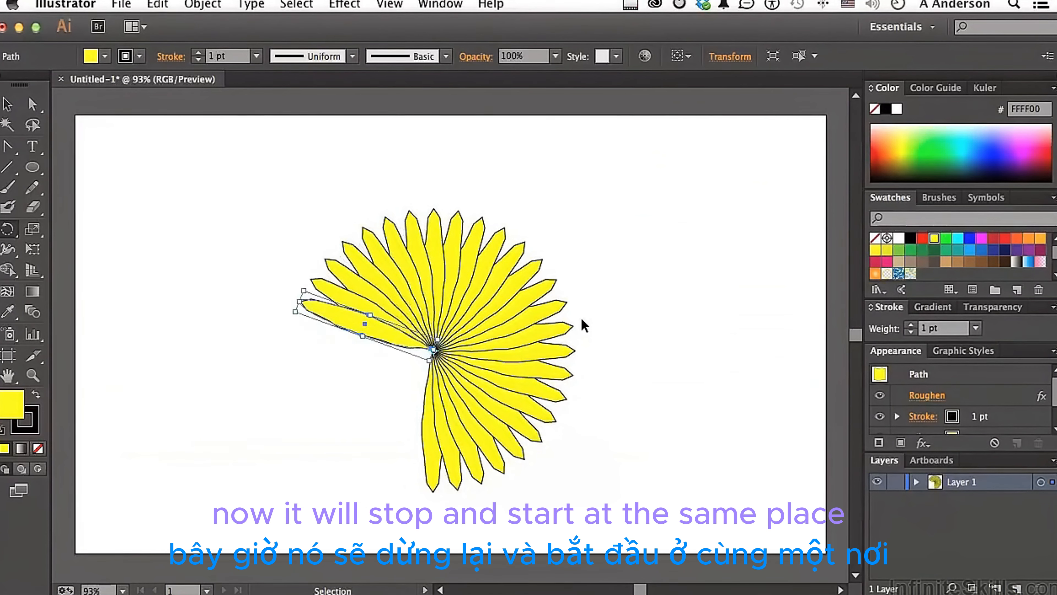
pyautogui.press('super+d')
pyautogui.press('super+d')
pyautogui.press('super+d')
pyautogui.press('super+d')
pyautogui.press('super+d')
pyautogui.press('super+d')
pyautogui.press('super+d')
pyautogui.press('super+d')
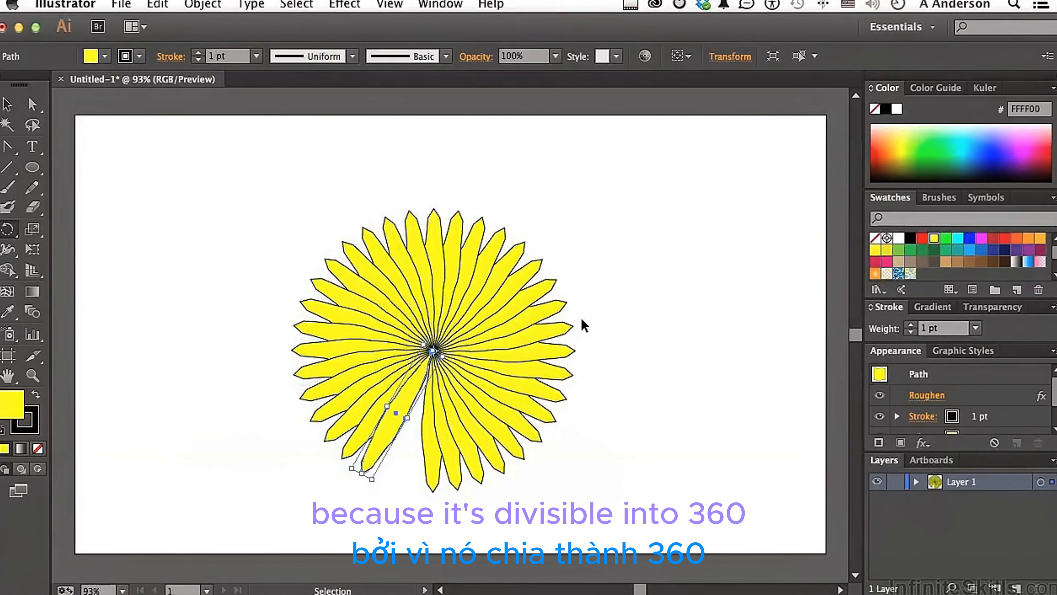
pyautogui.press('super+d')
pyautogui.press('super+d')
pyautogui.press('r')
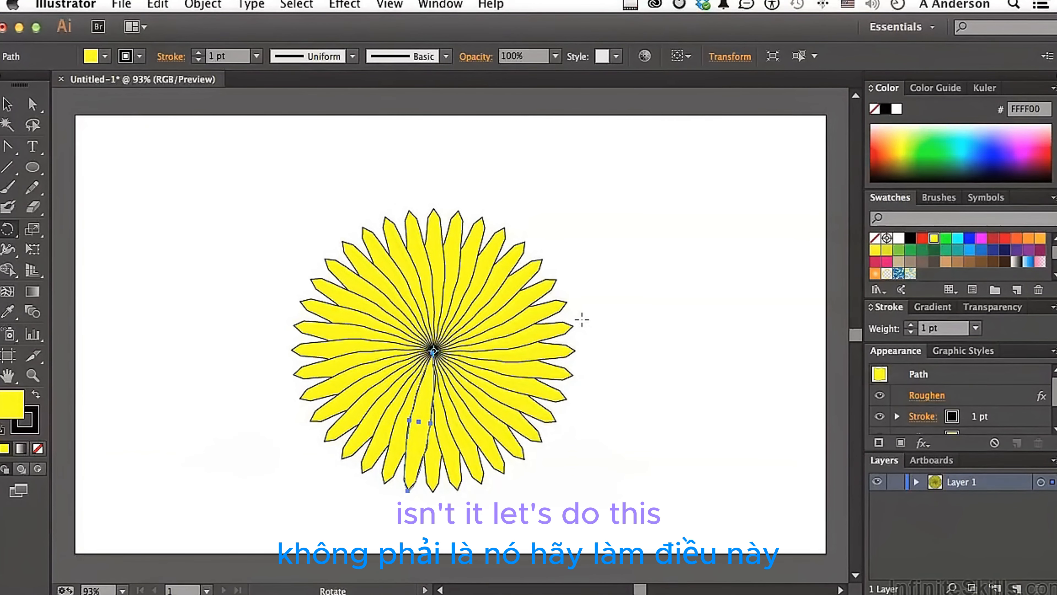
# - Draw a circle outward from the flower's center, about a quarter of the flower's width, and fill it with black
pyautogui.click(32, 169)
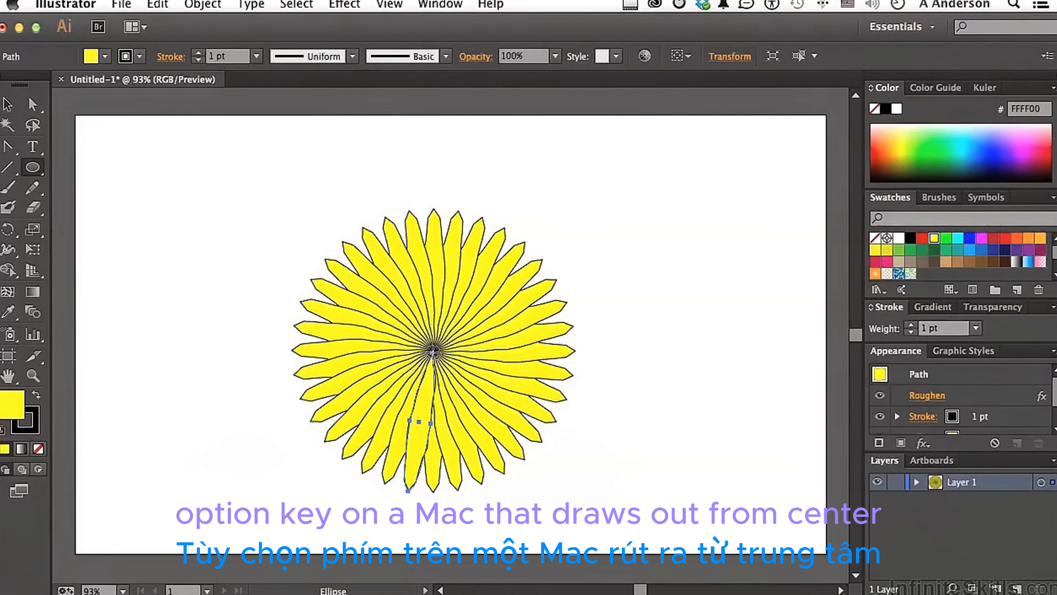
pyautogui.moveTo(433, 352); pyautogui.dragTo(463, 391)
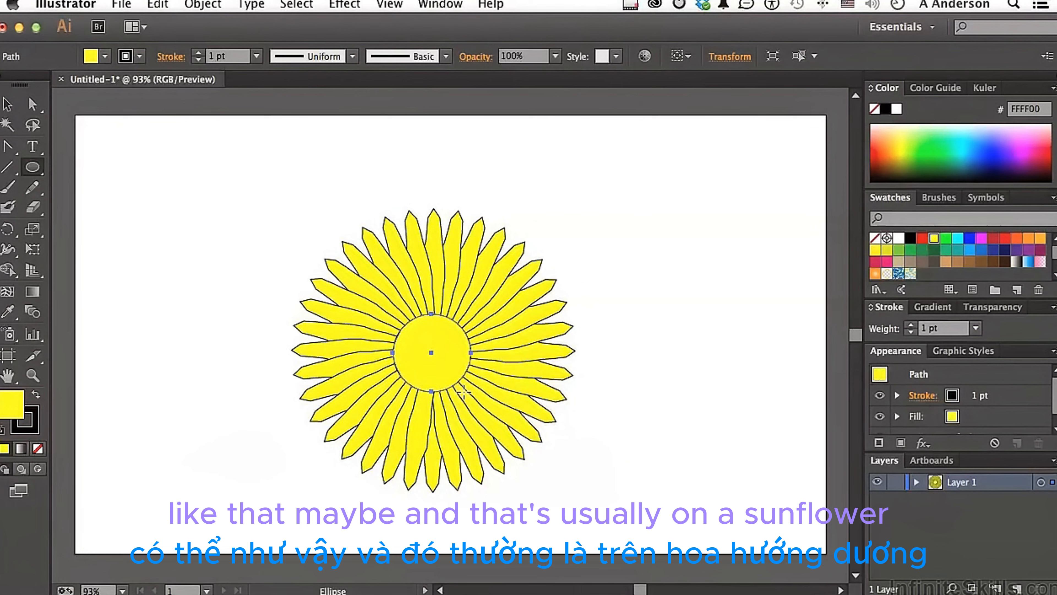
pyautogui.click(910, 238)
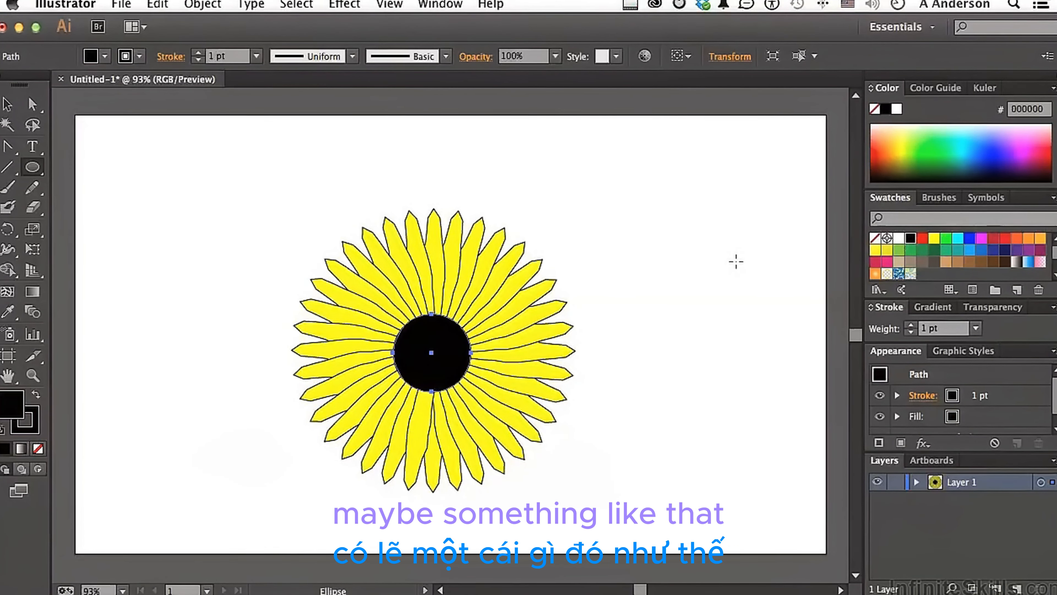